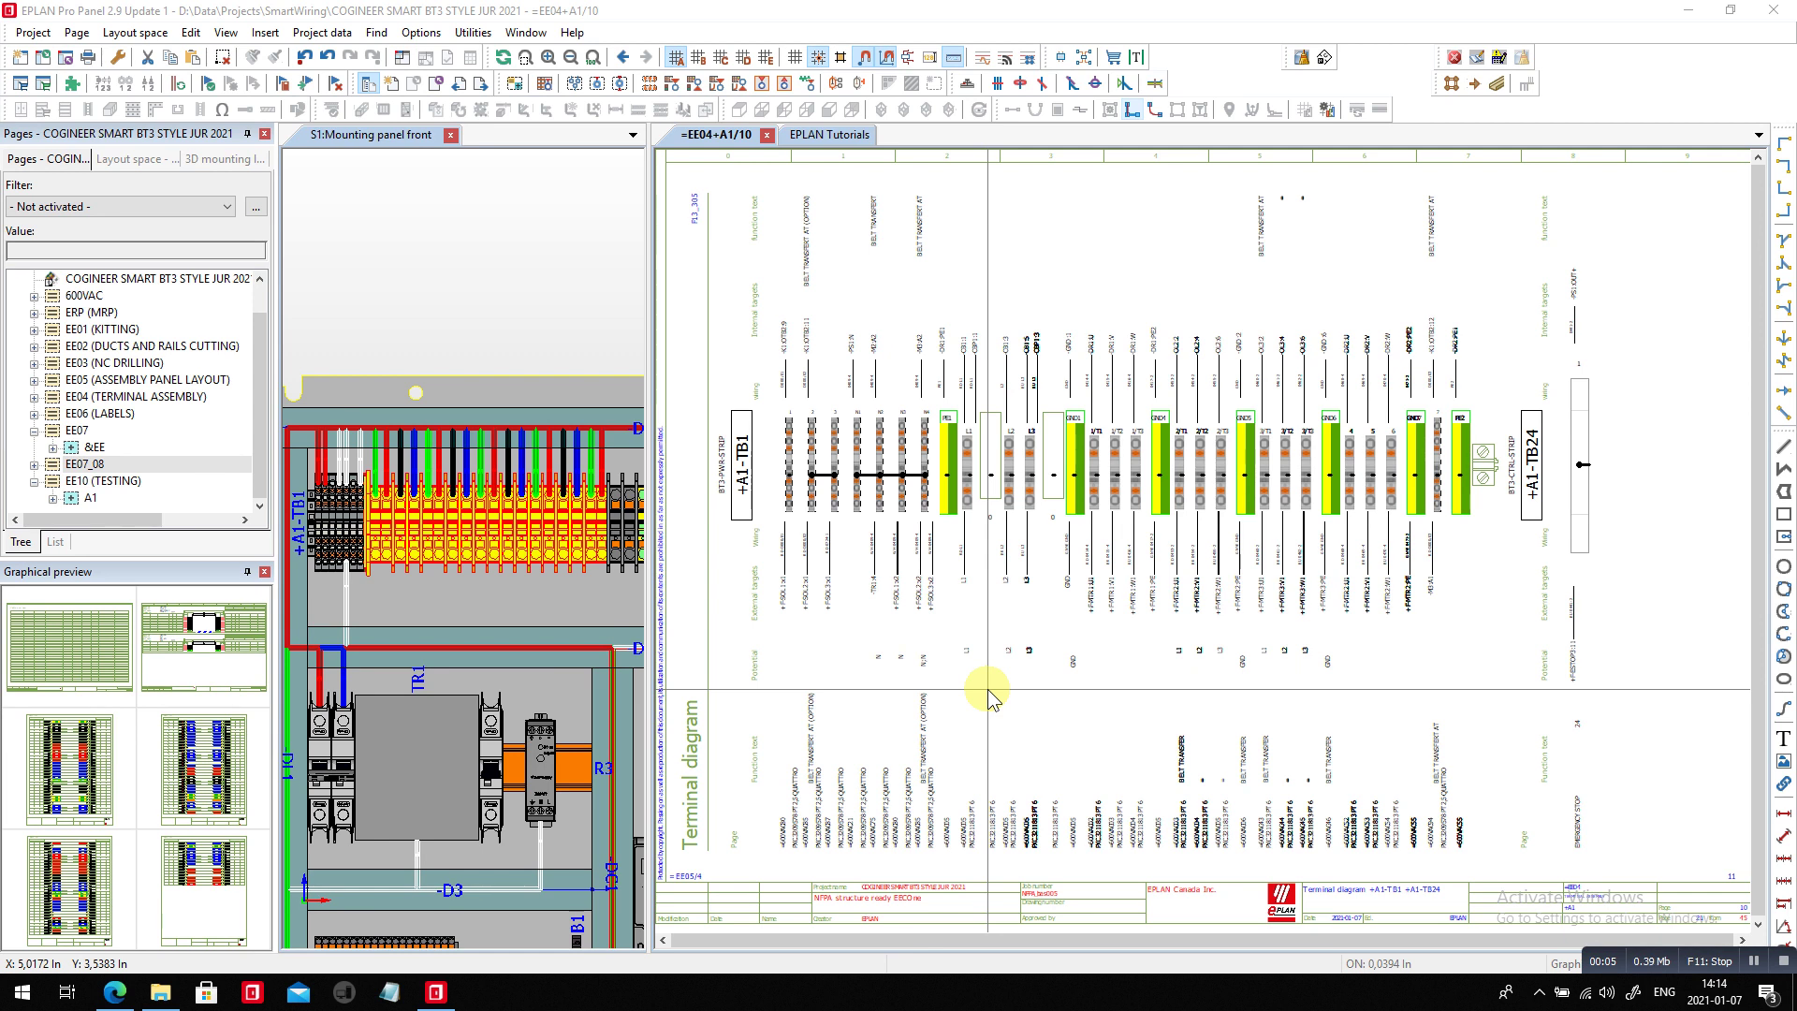
- Switch to the Edge window showing the LinkedIn EPLAN terminal diagrams post
key(alt+Tab)
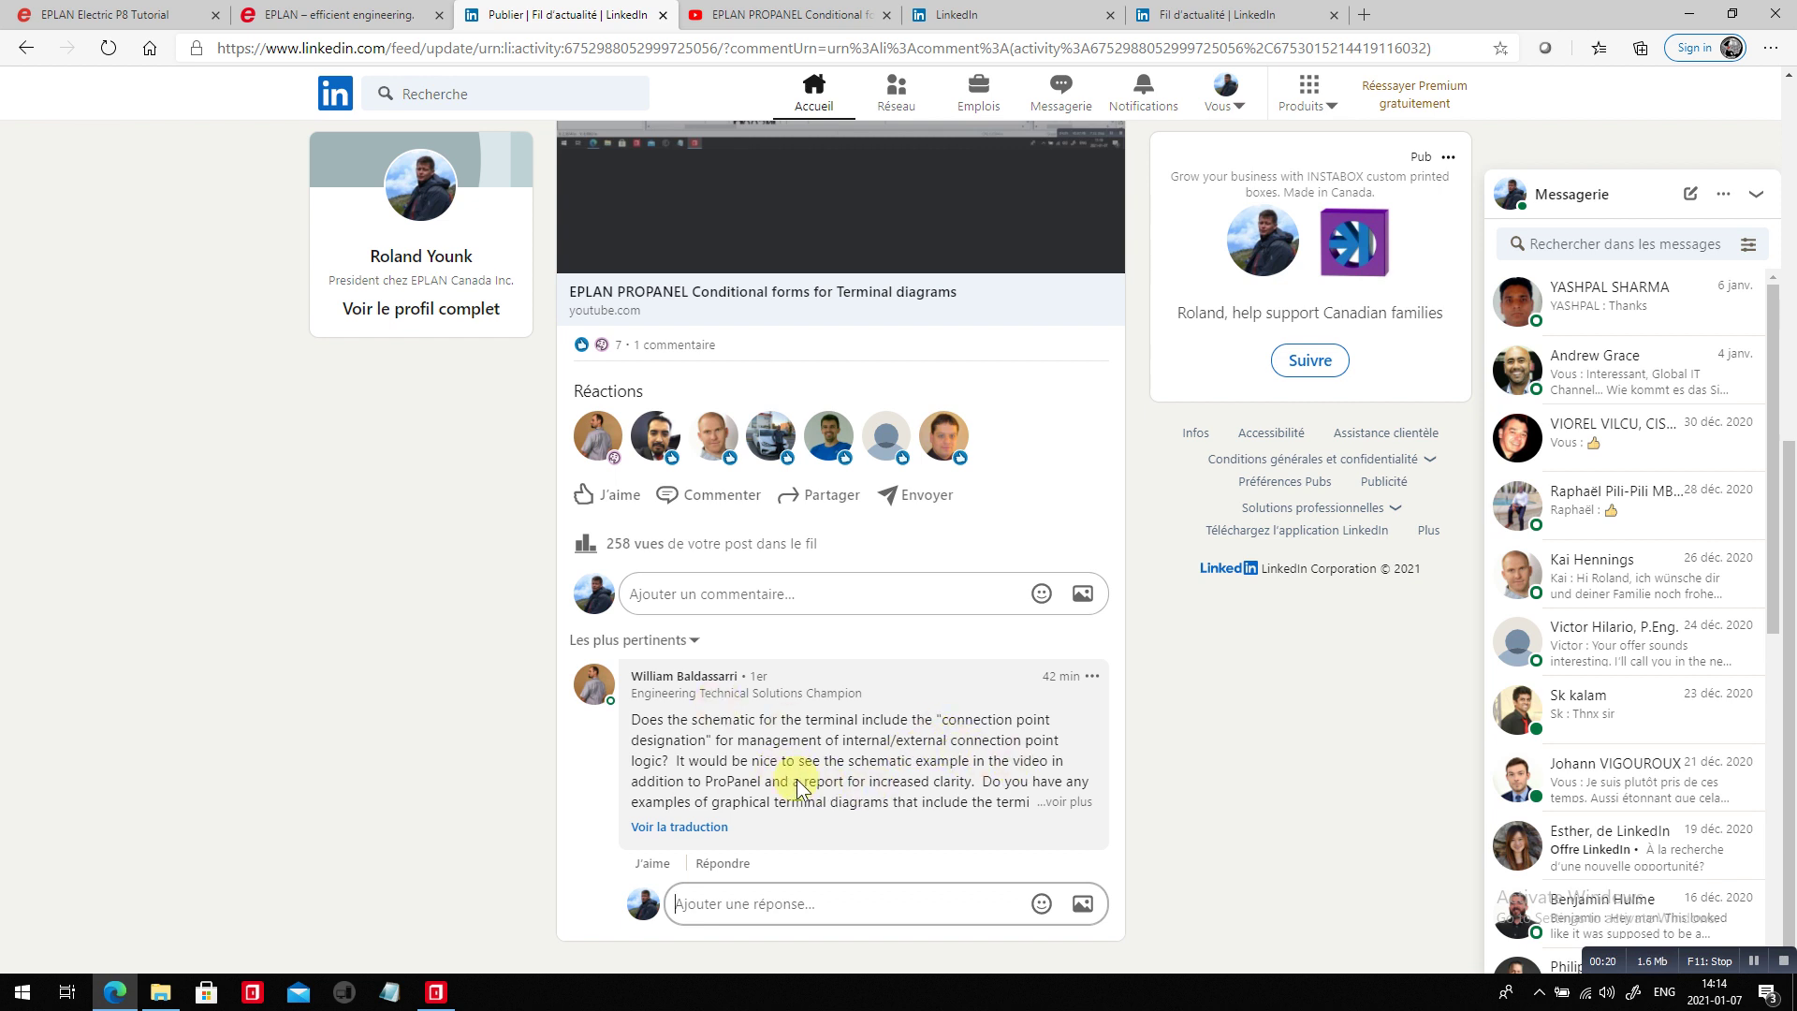
- After reading the comment on internal/external connection point logic, return to EPLAN Pro Panel
key(alt+Tab)
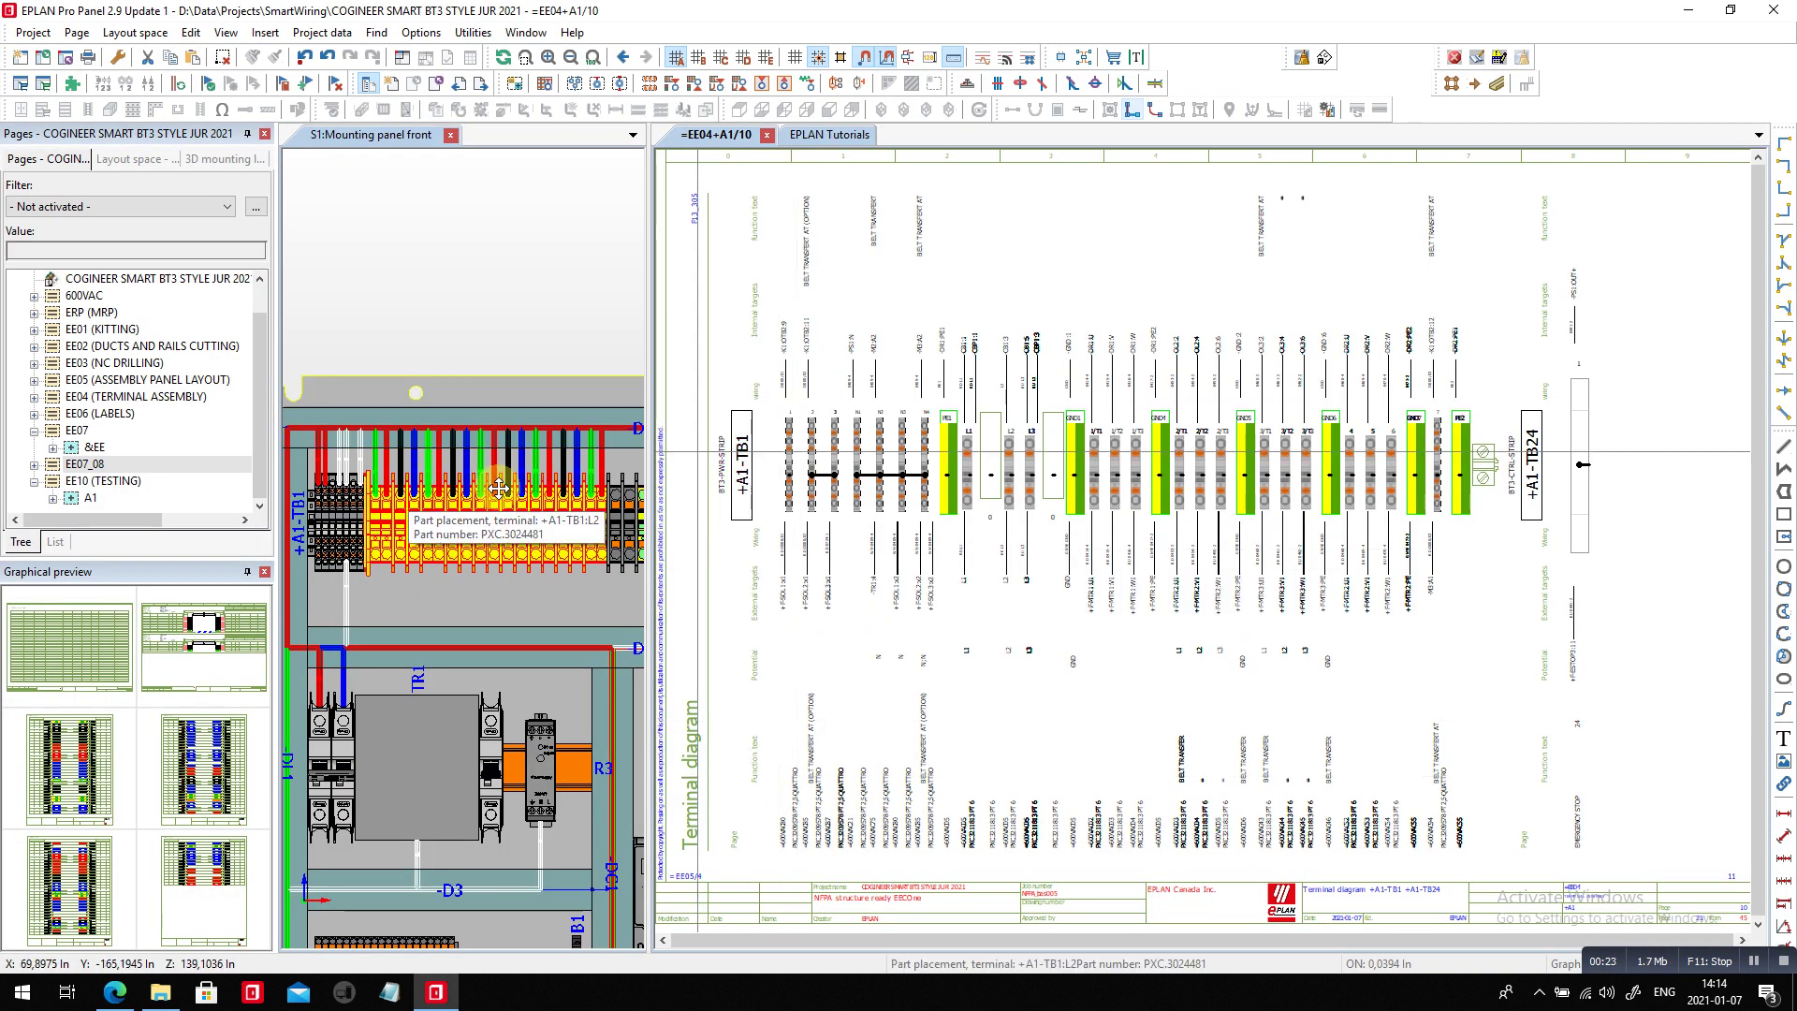
- Open the 600VAC A1/07 motors transfer belt schematic page
scroll(800, 377, up, 5)
scroll(800, 378, down, 3)
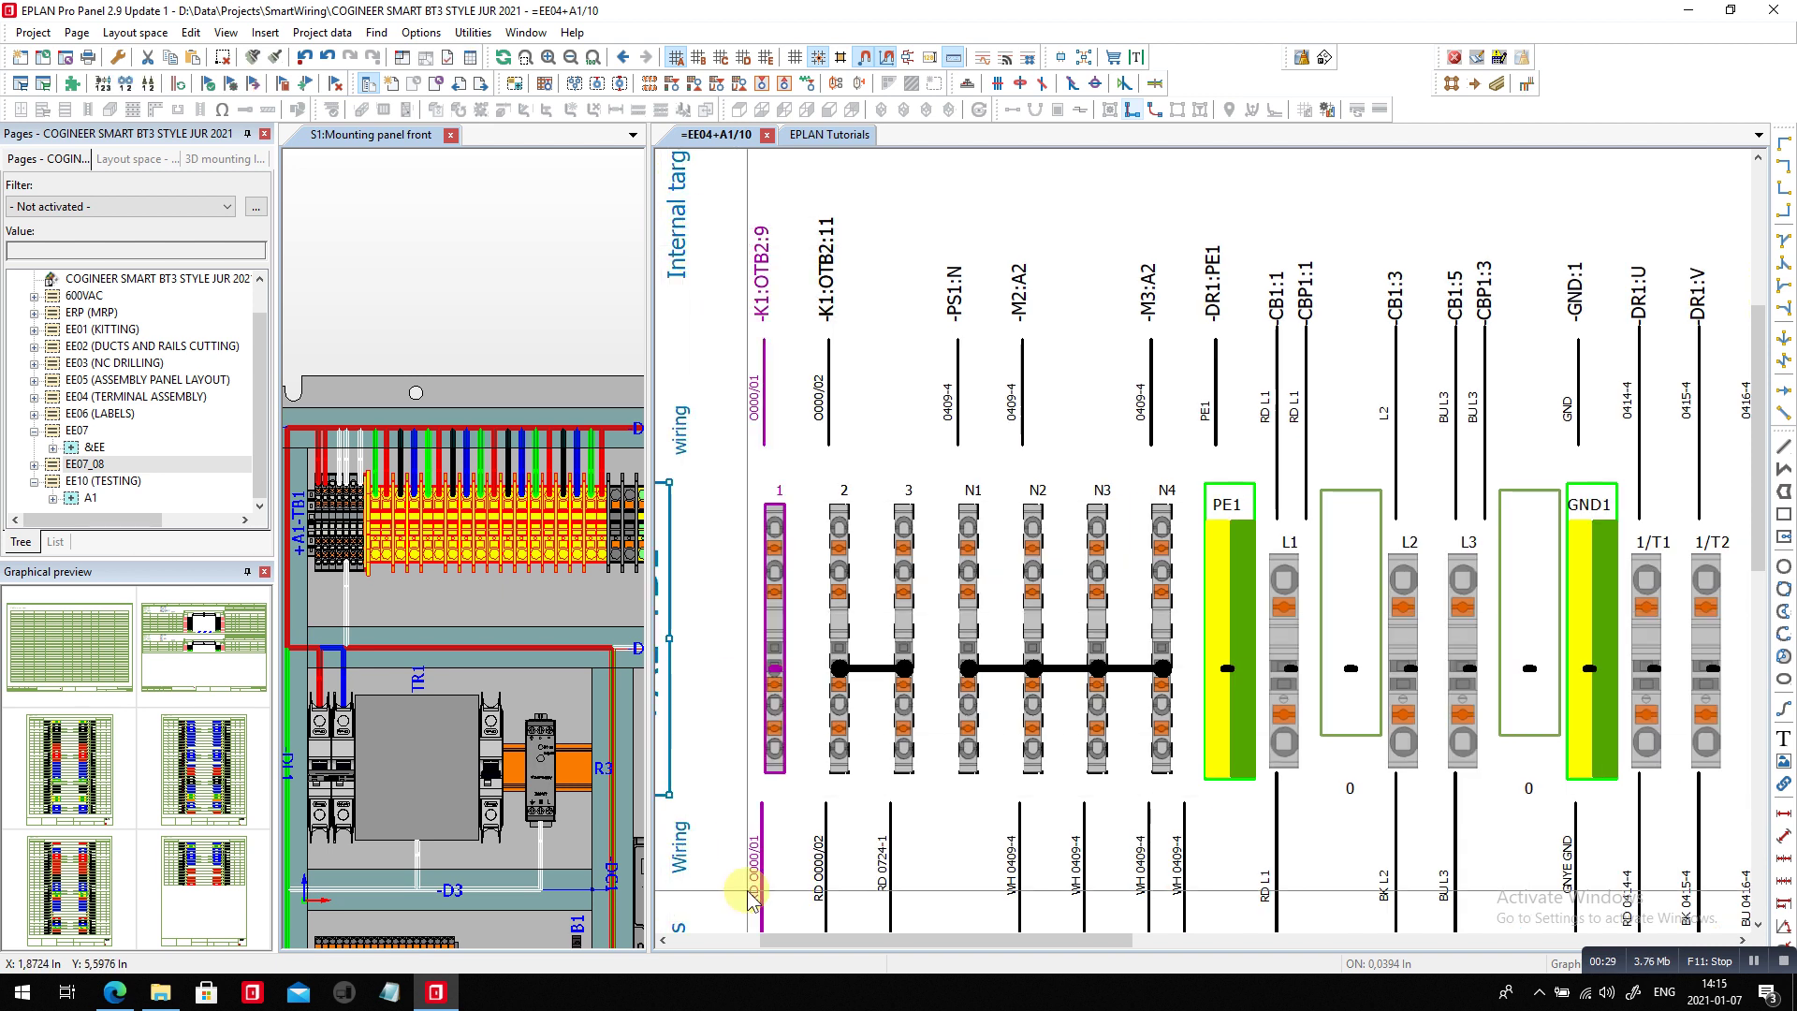
click(734, 423)
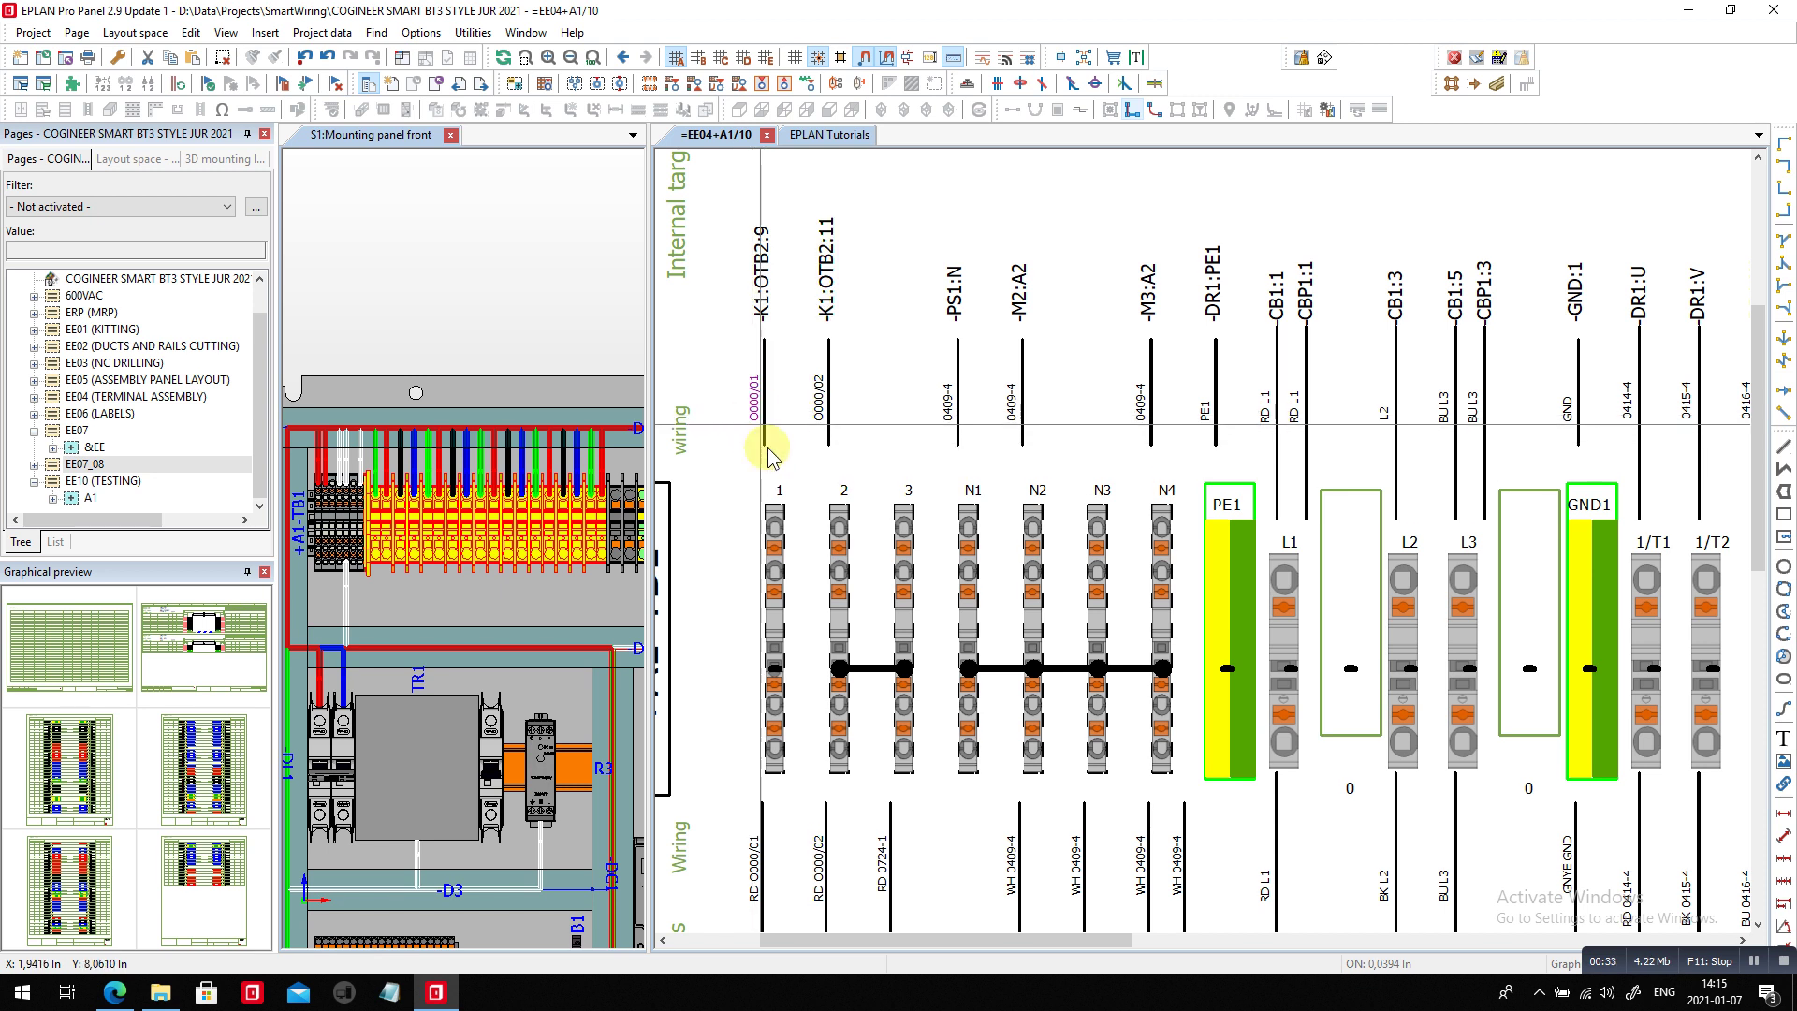
double_click(780, 503)
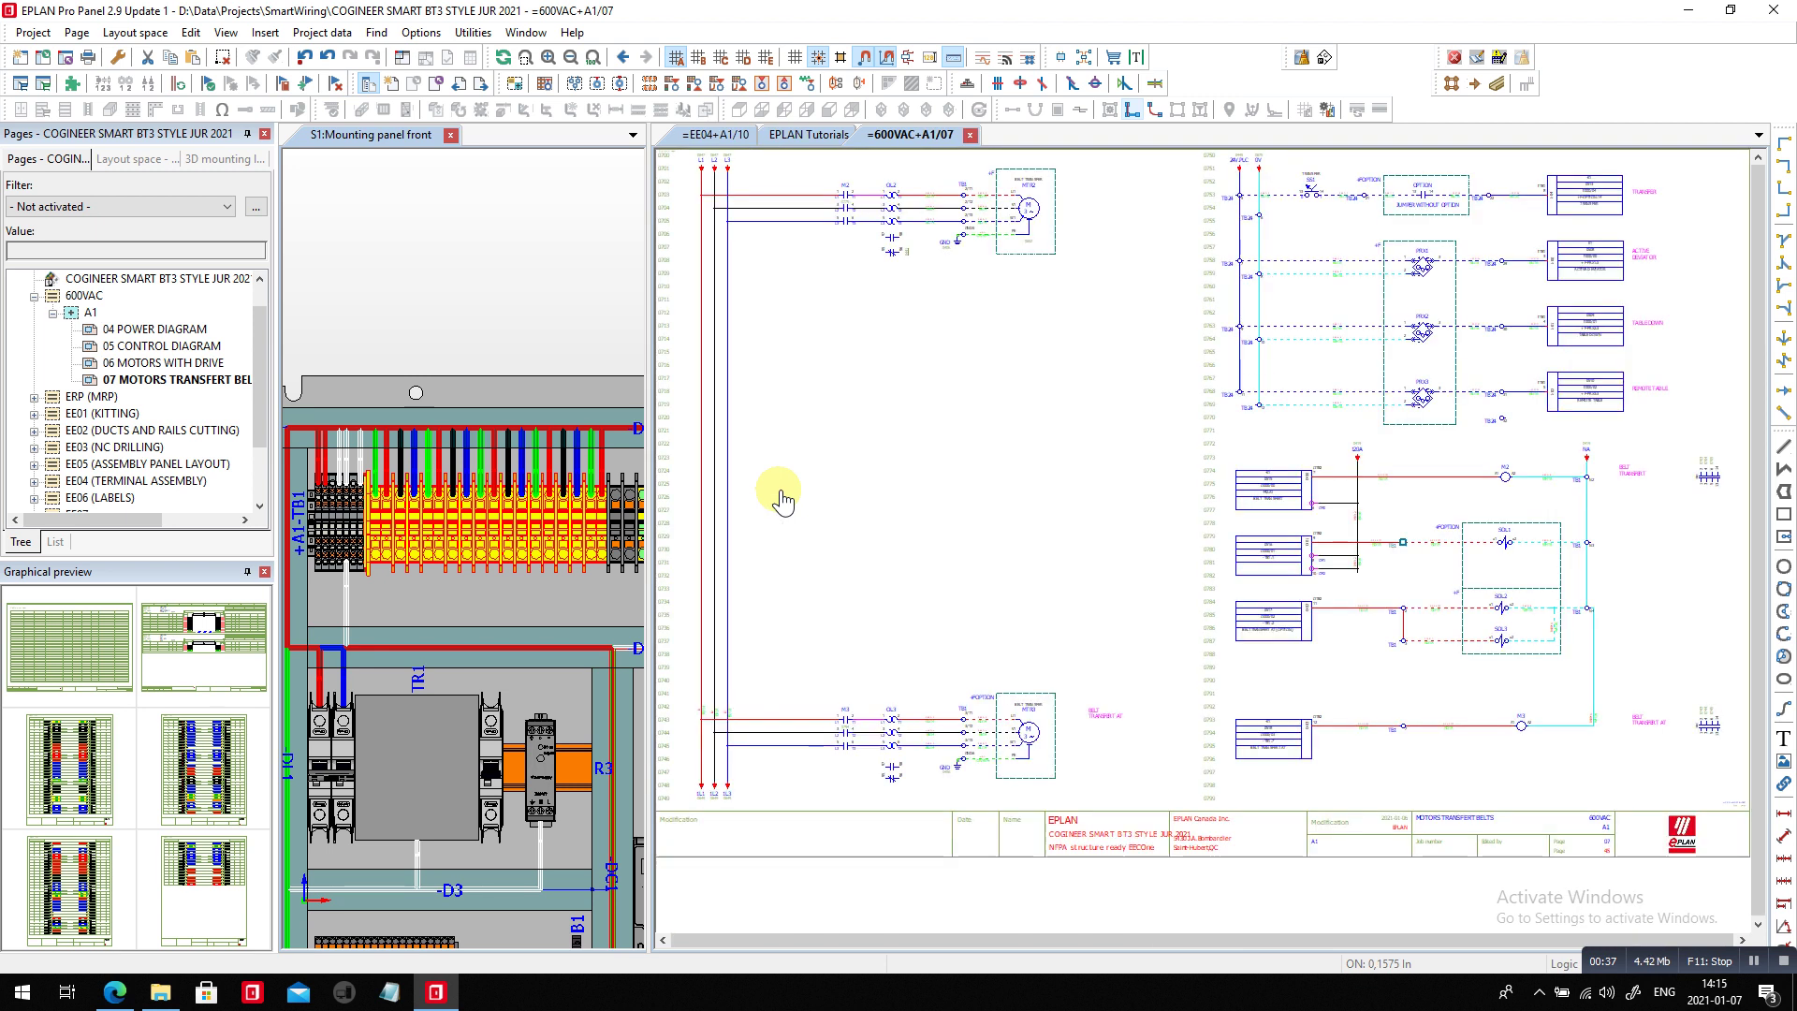
- Open the properties of terminal TB1:1 on that page
scroll(1471, 572, up, 5)
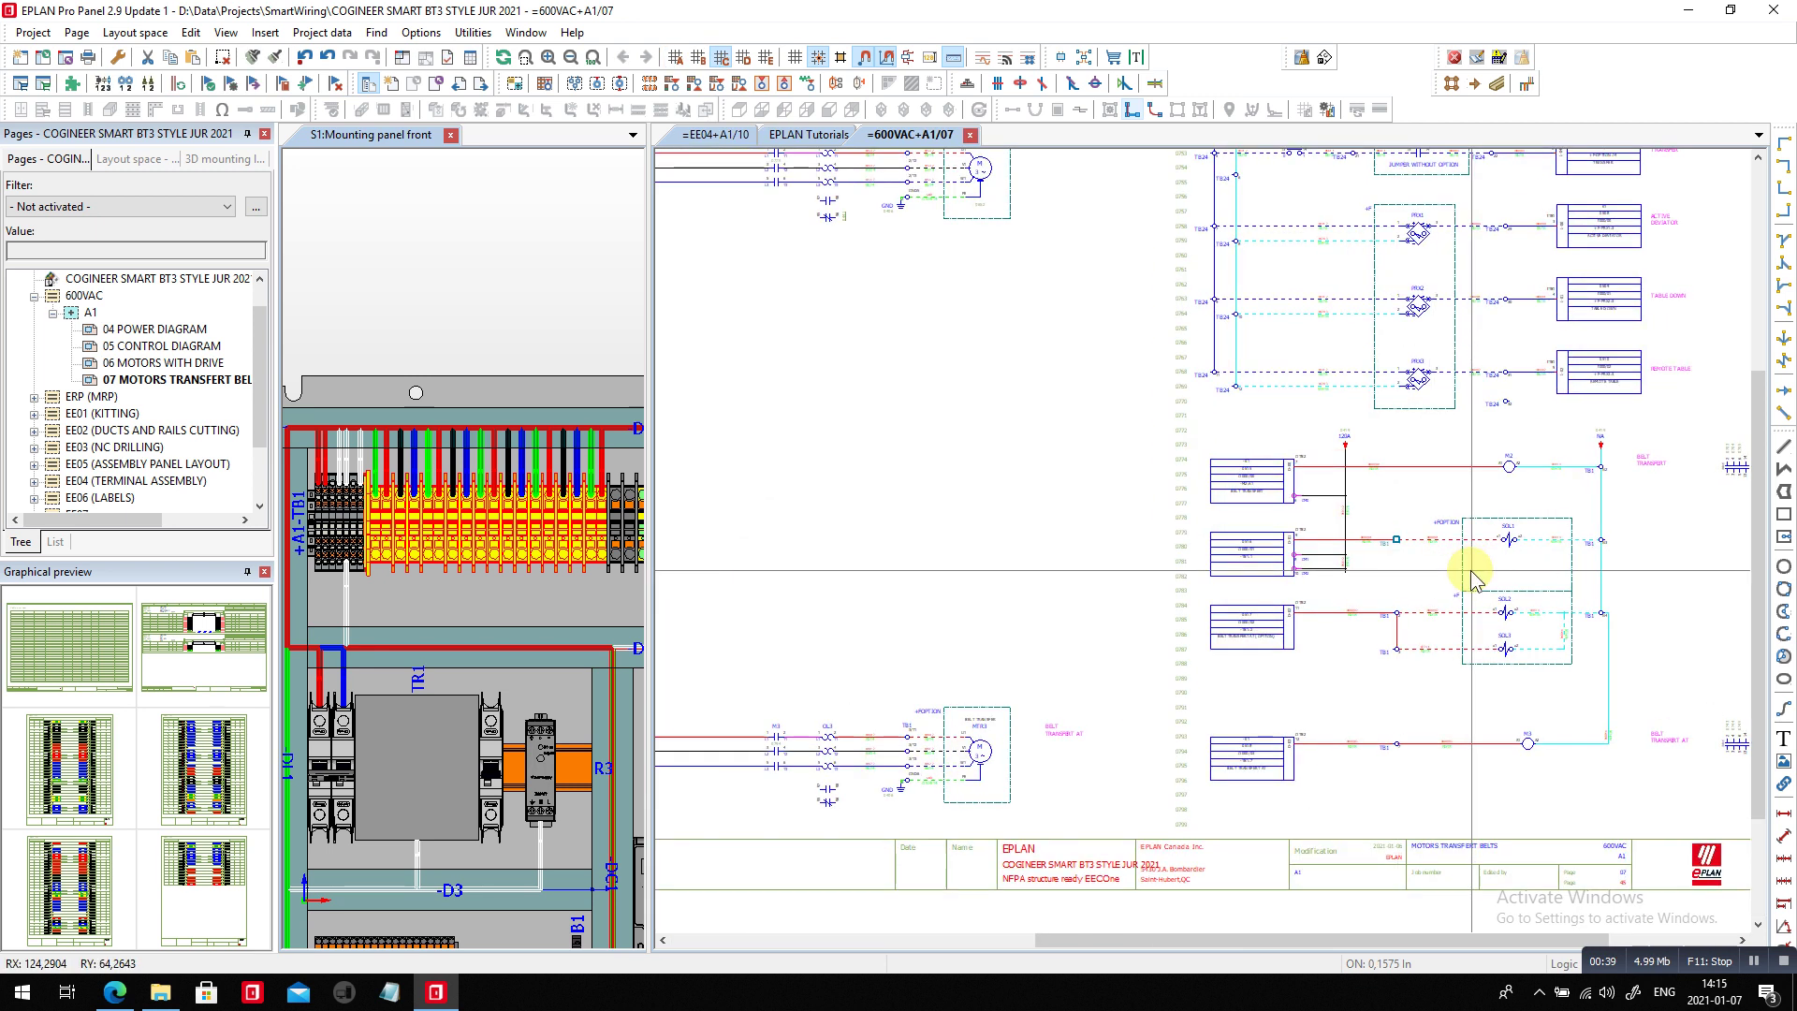
scroll(1471, 572, down, 2)
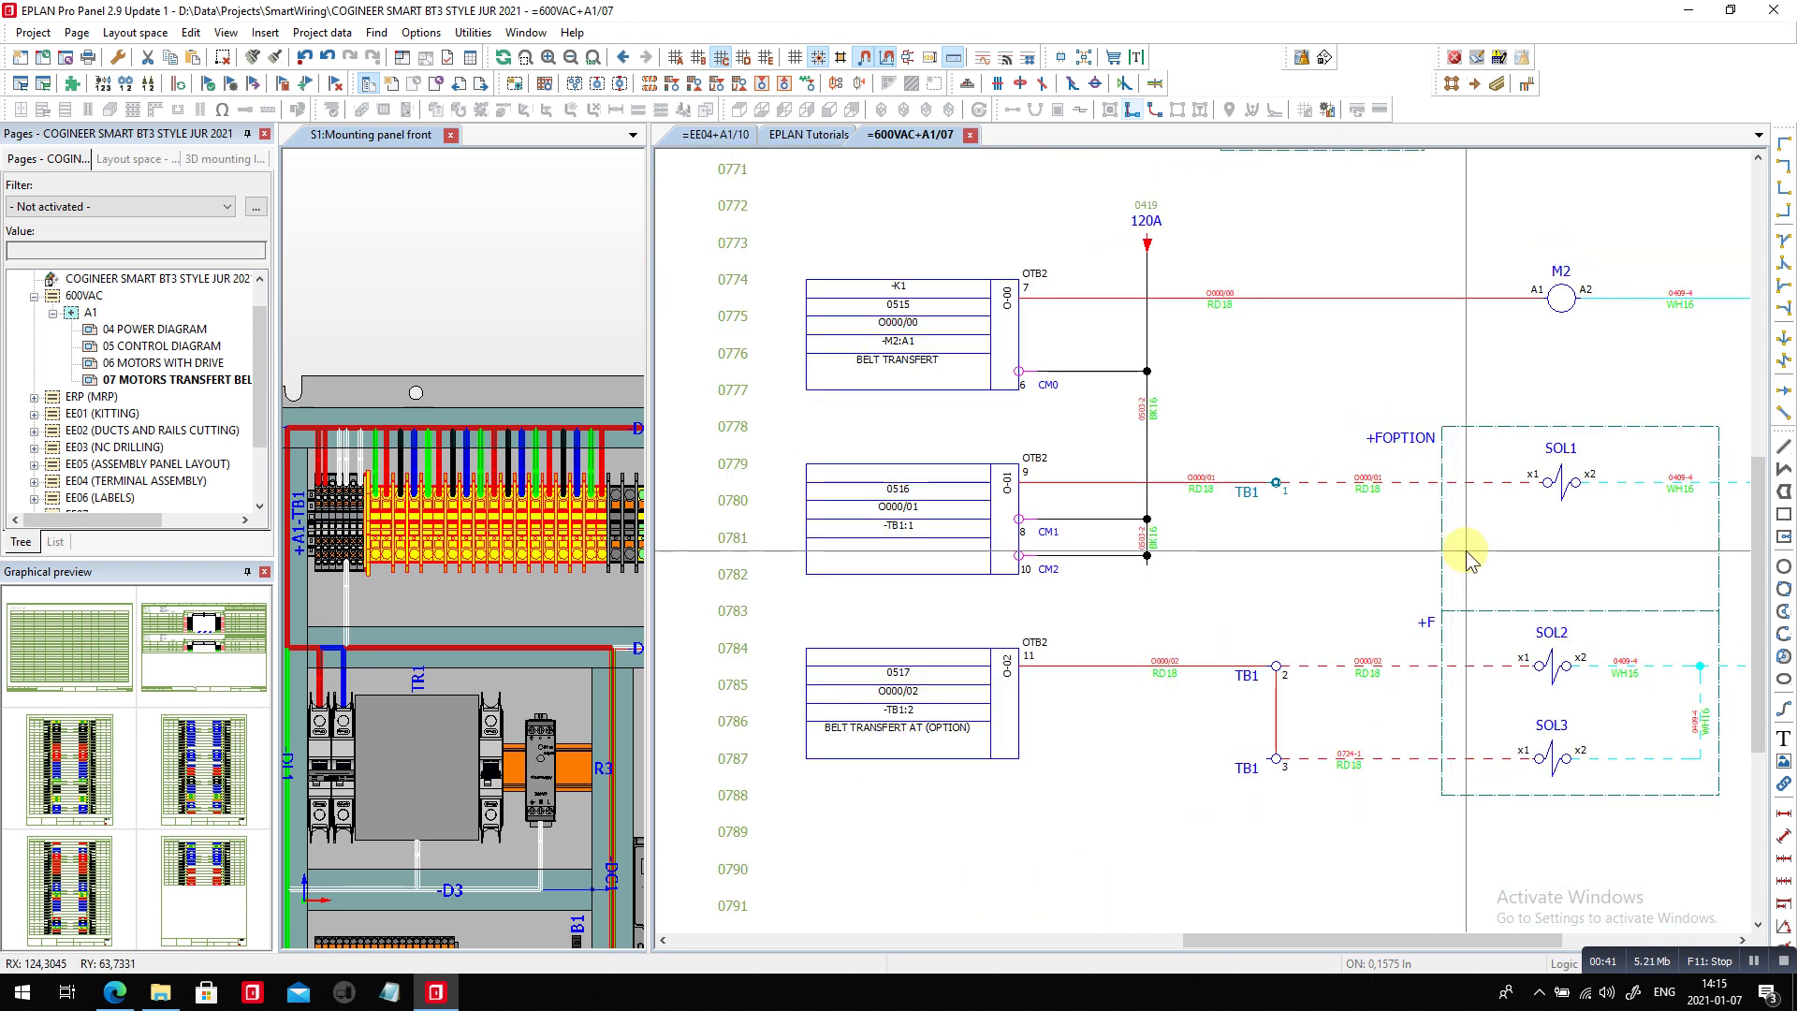
double_click(1292, 498)
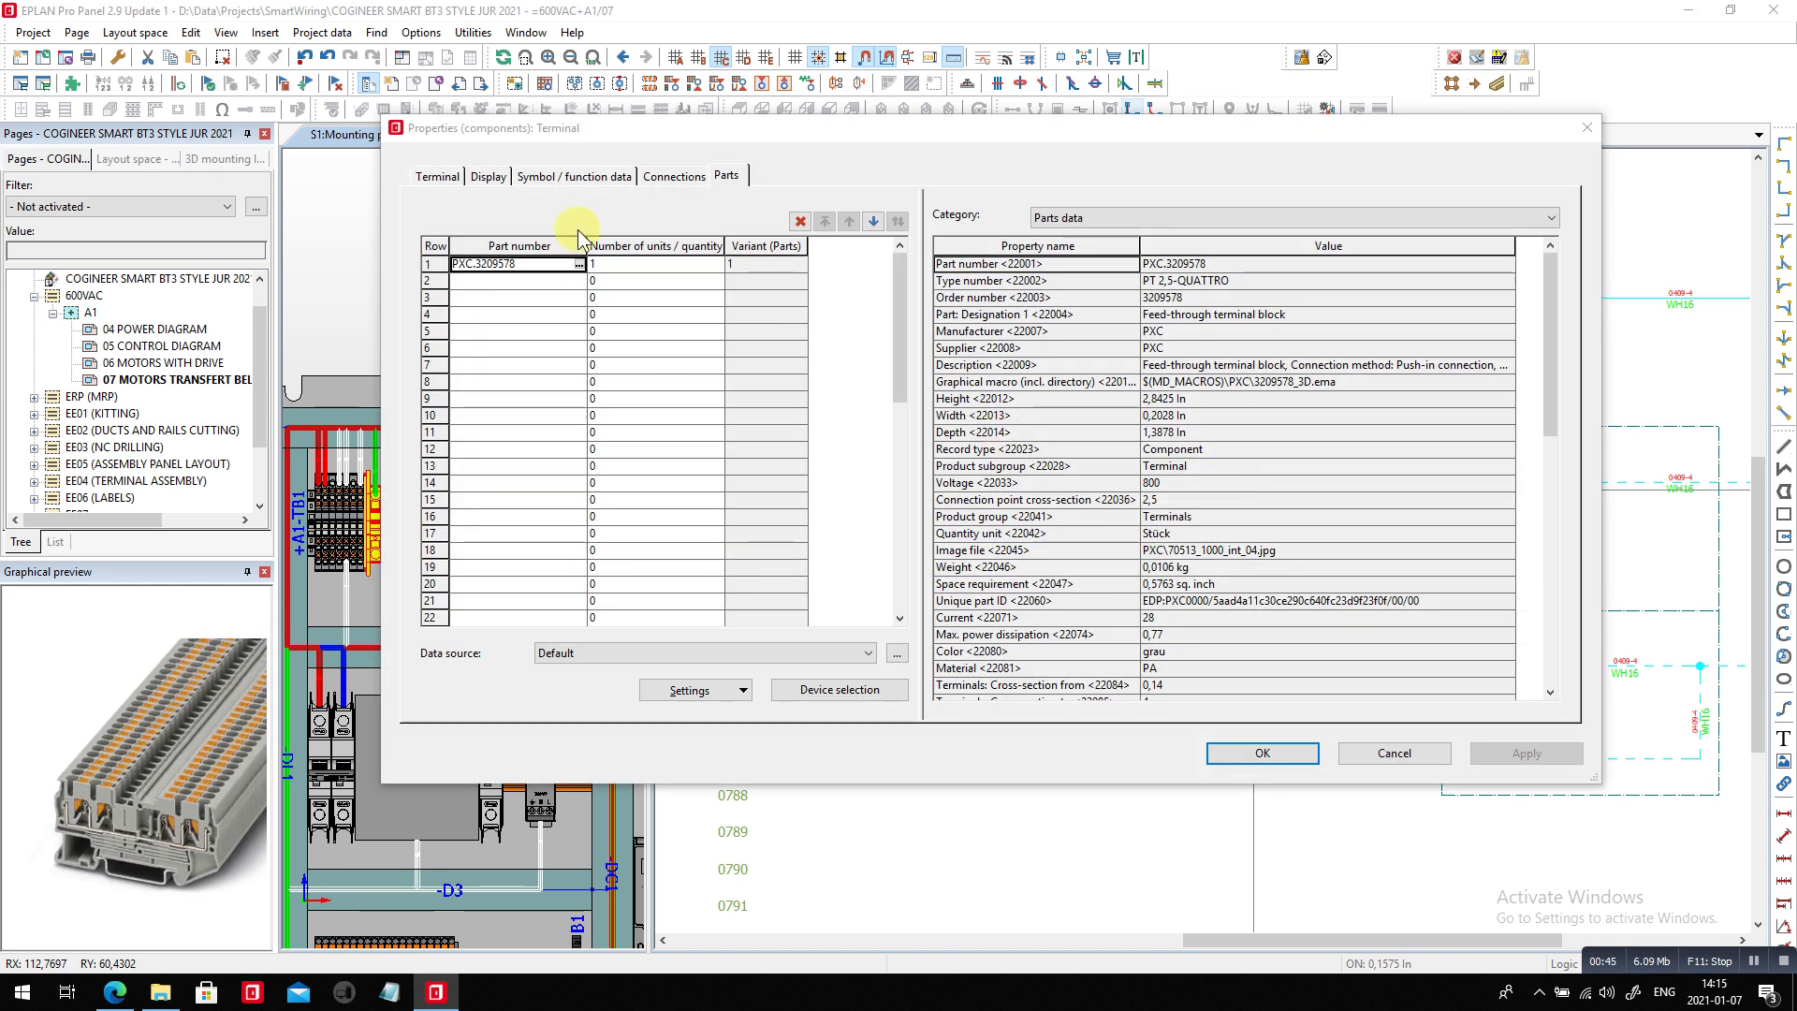
- Look up part PXC.3209578 and inspect its function template's connection point designations
click(579, 264)
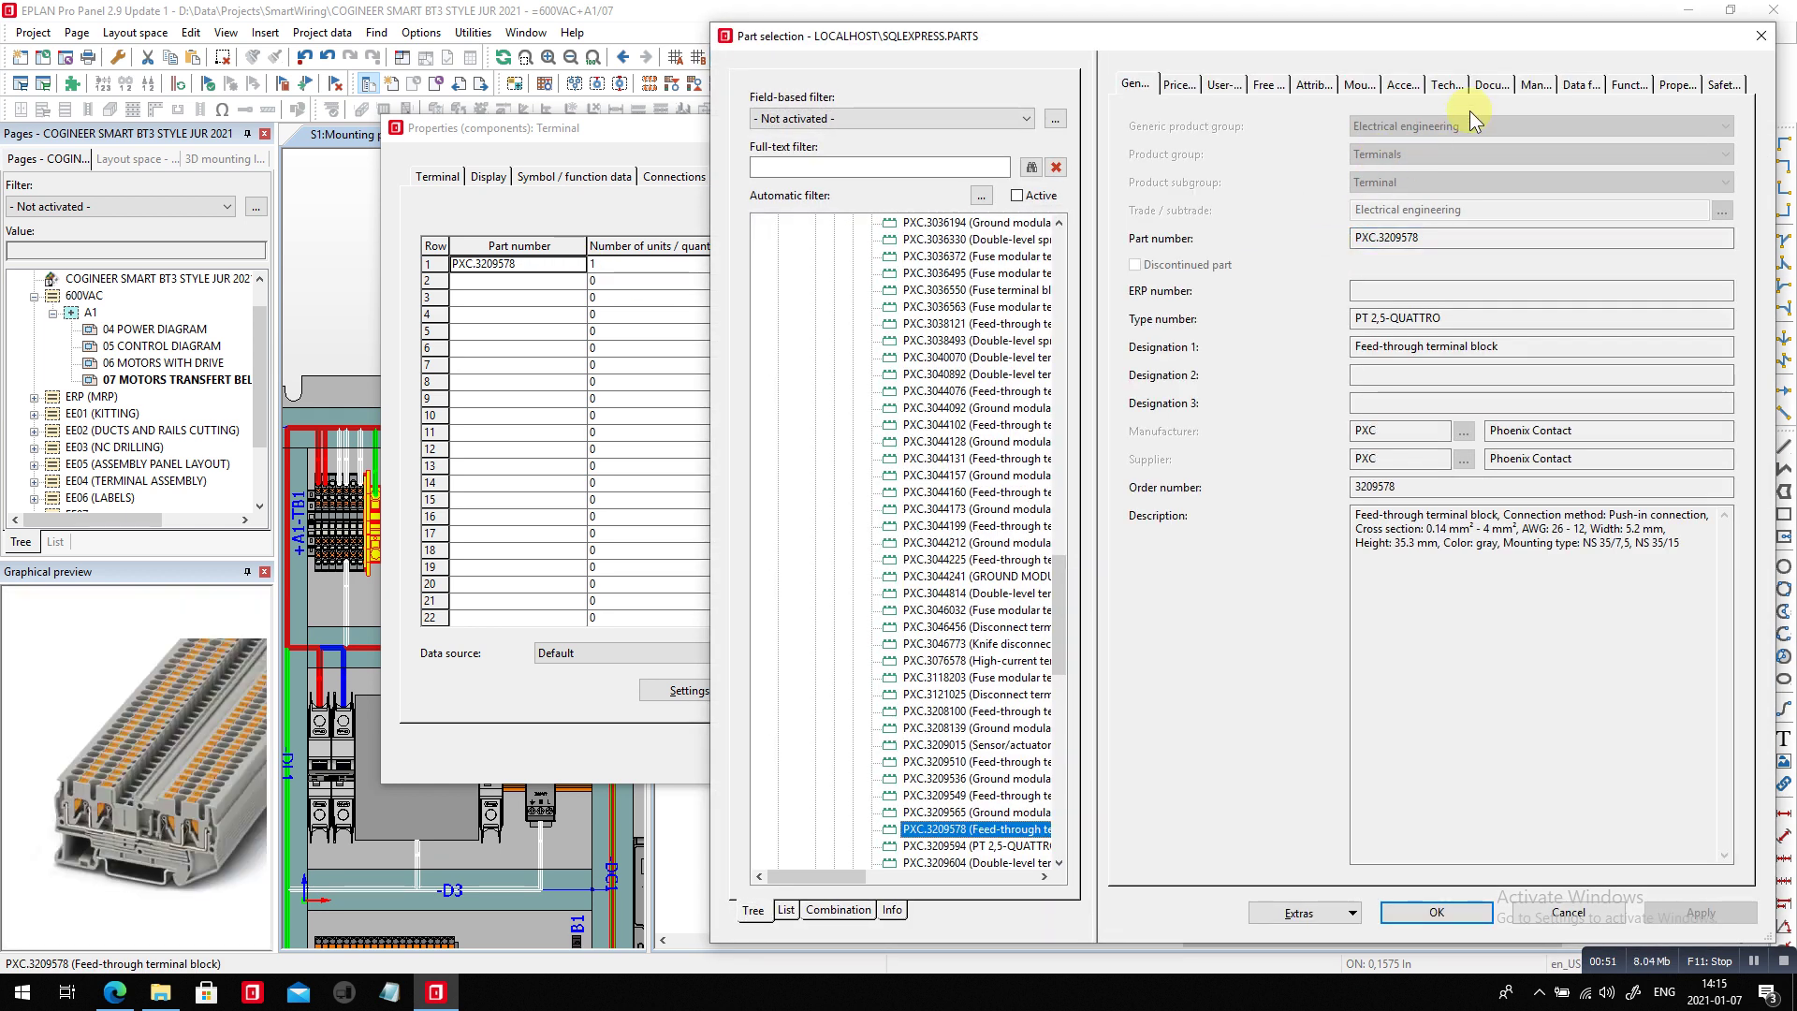
click(1628, 85)
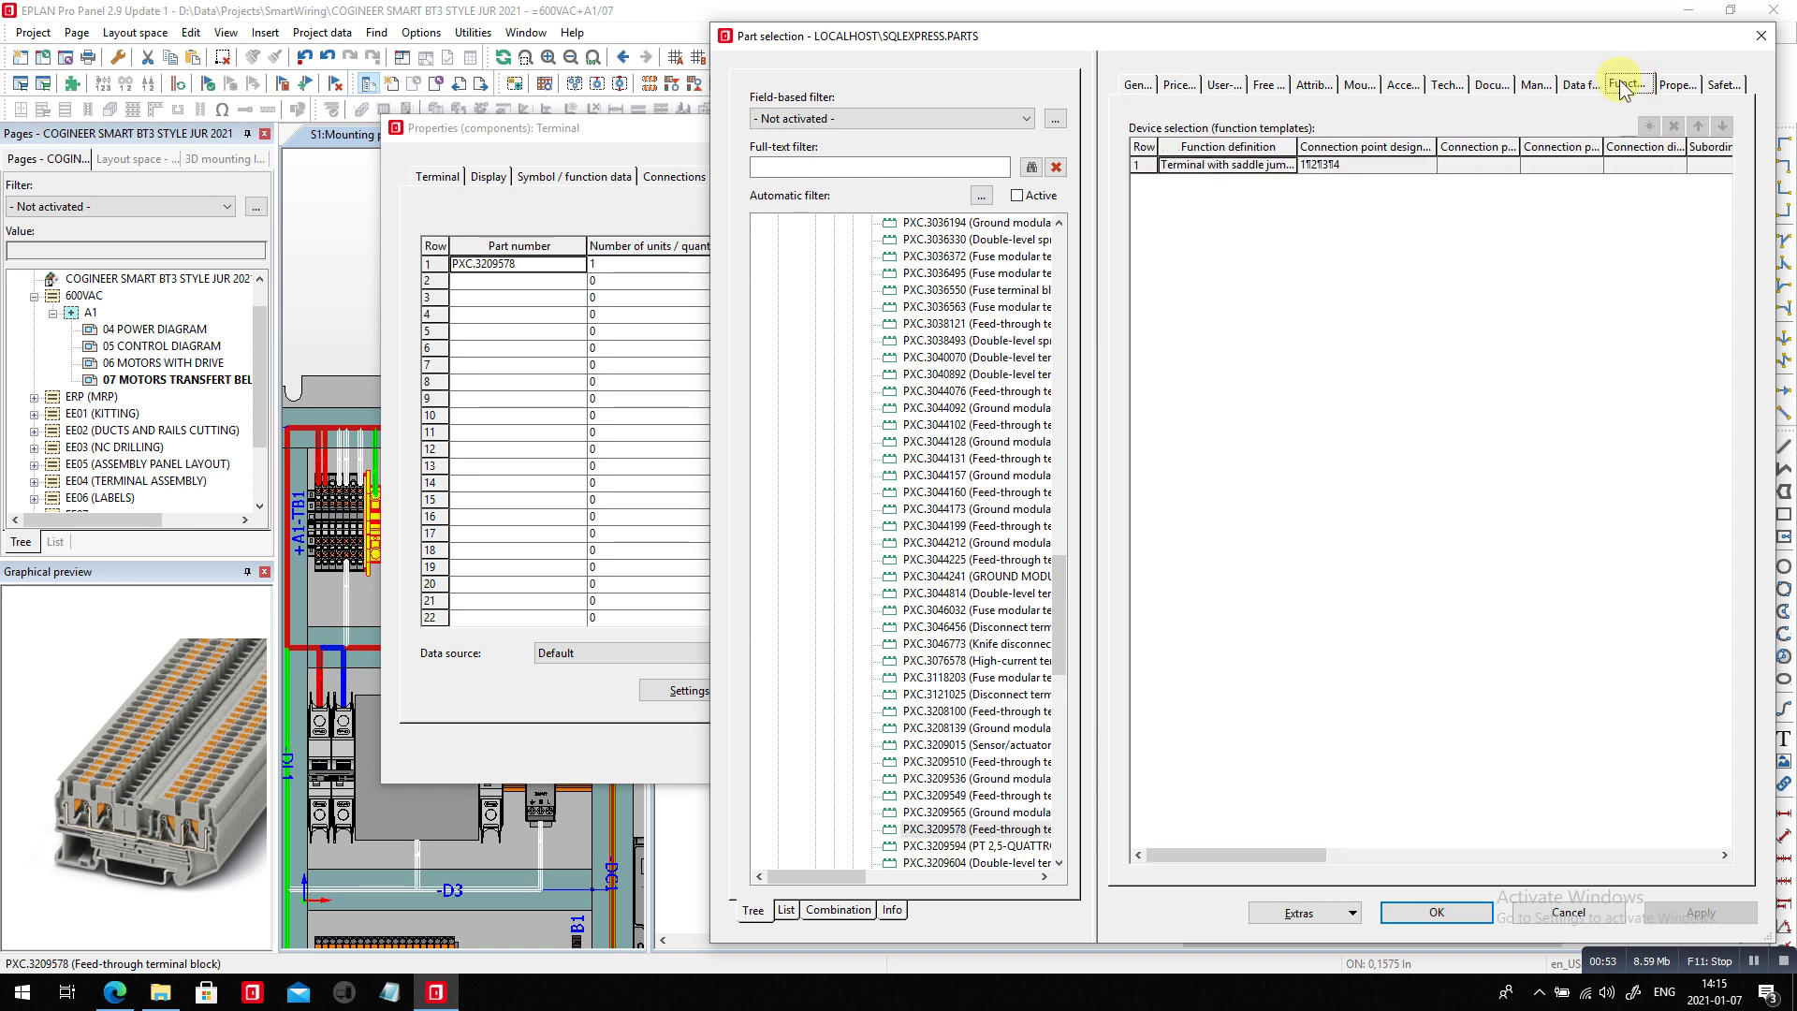
click(1343, 169)
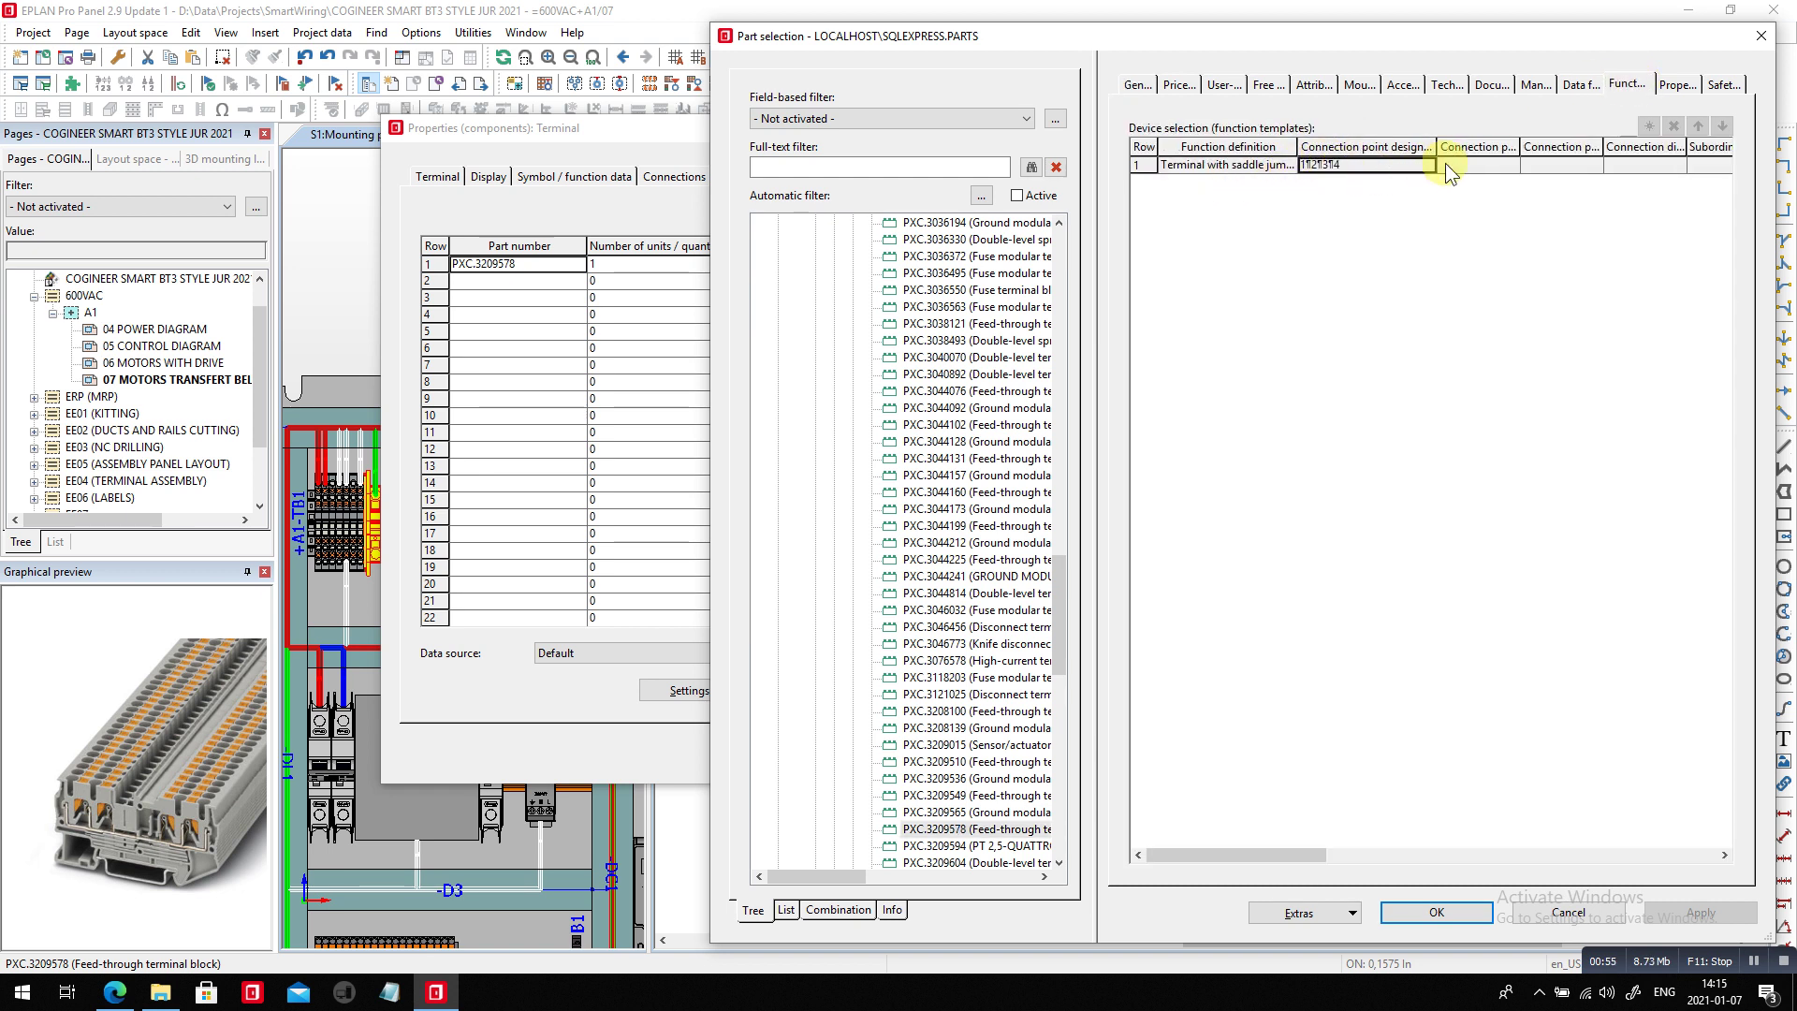
click(1482, 168)
click(1377, 163)
- Close part selection and review TB1:1's Terminal, Connections and Symbol / function data tabs
click(1545, 912)
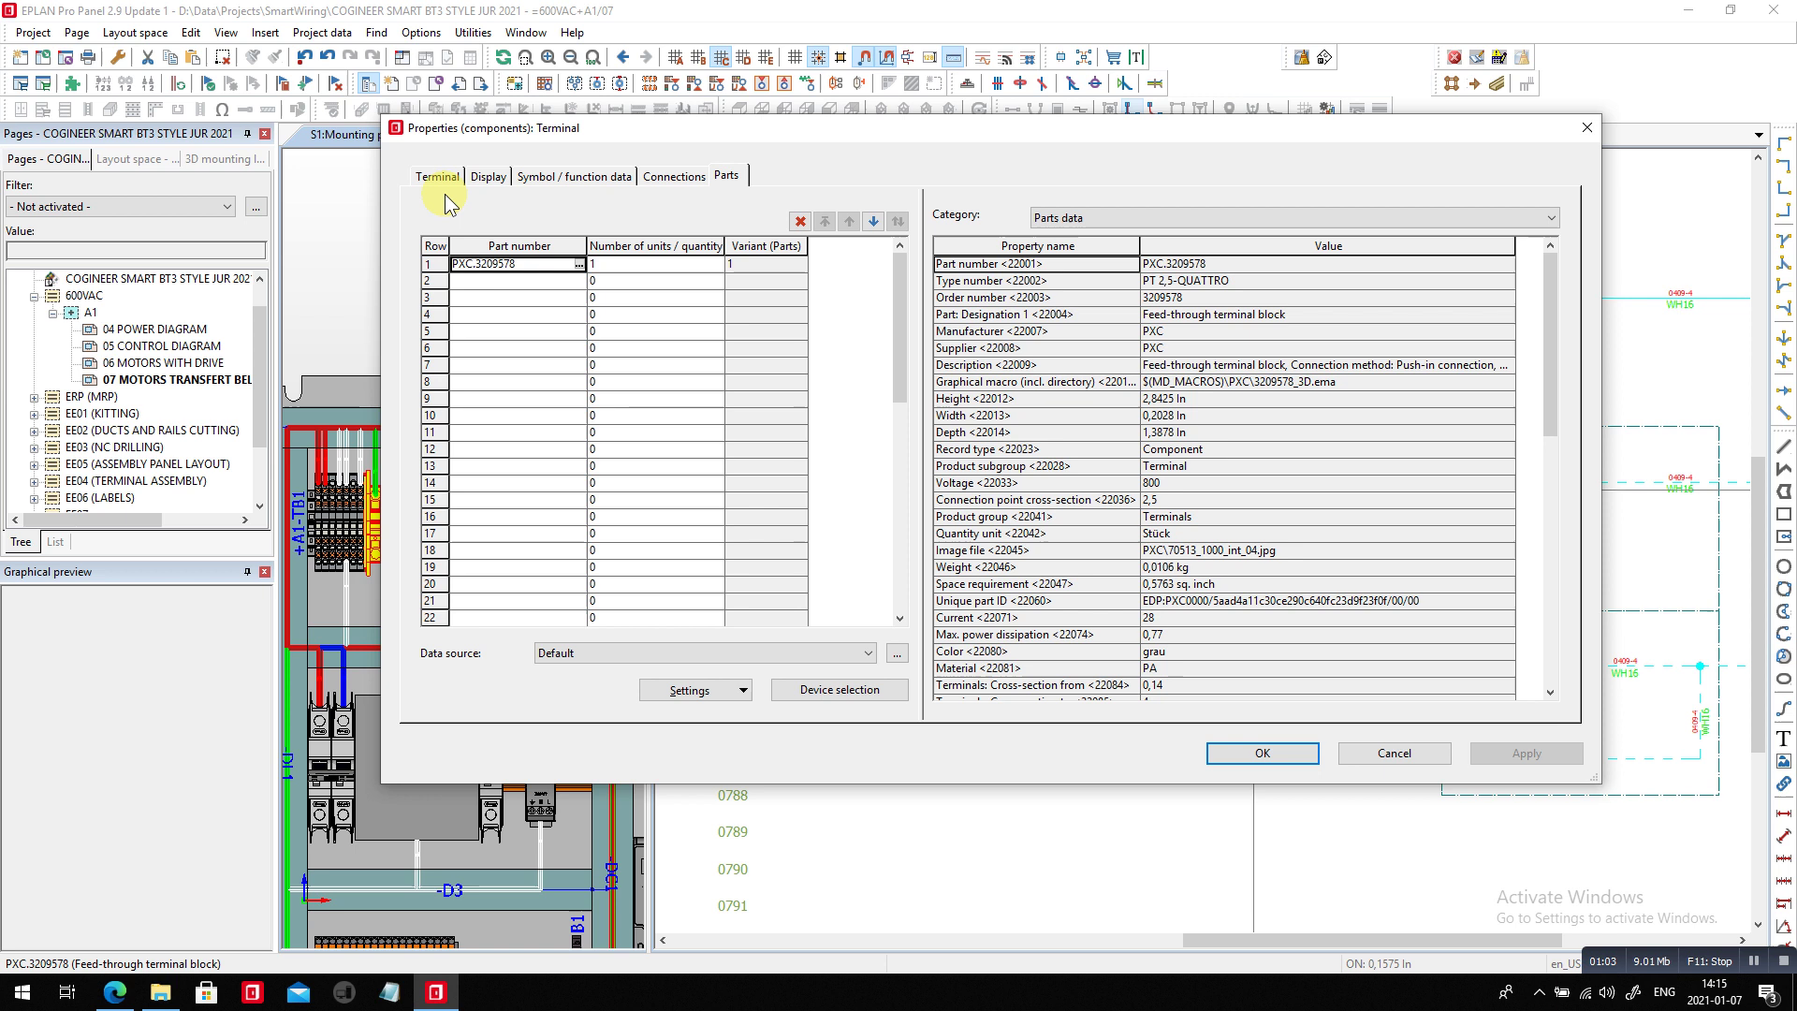
click(438, 177)
double_click(503, 338)
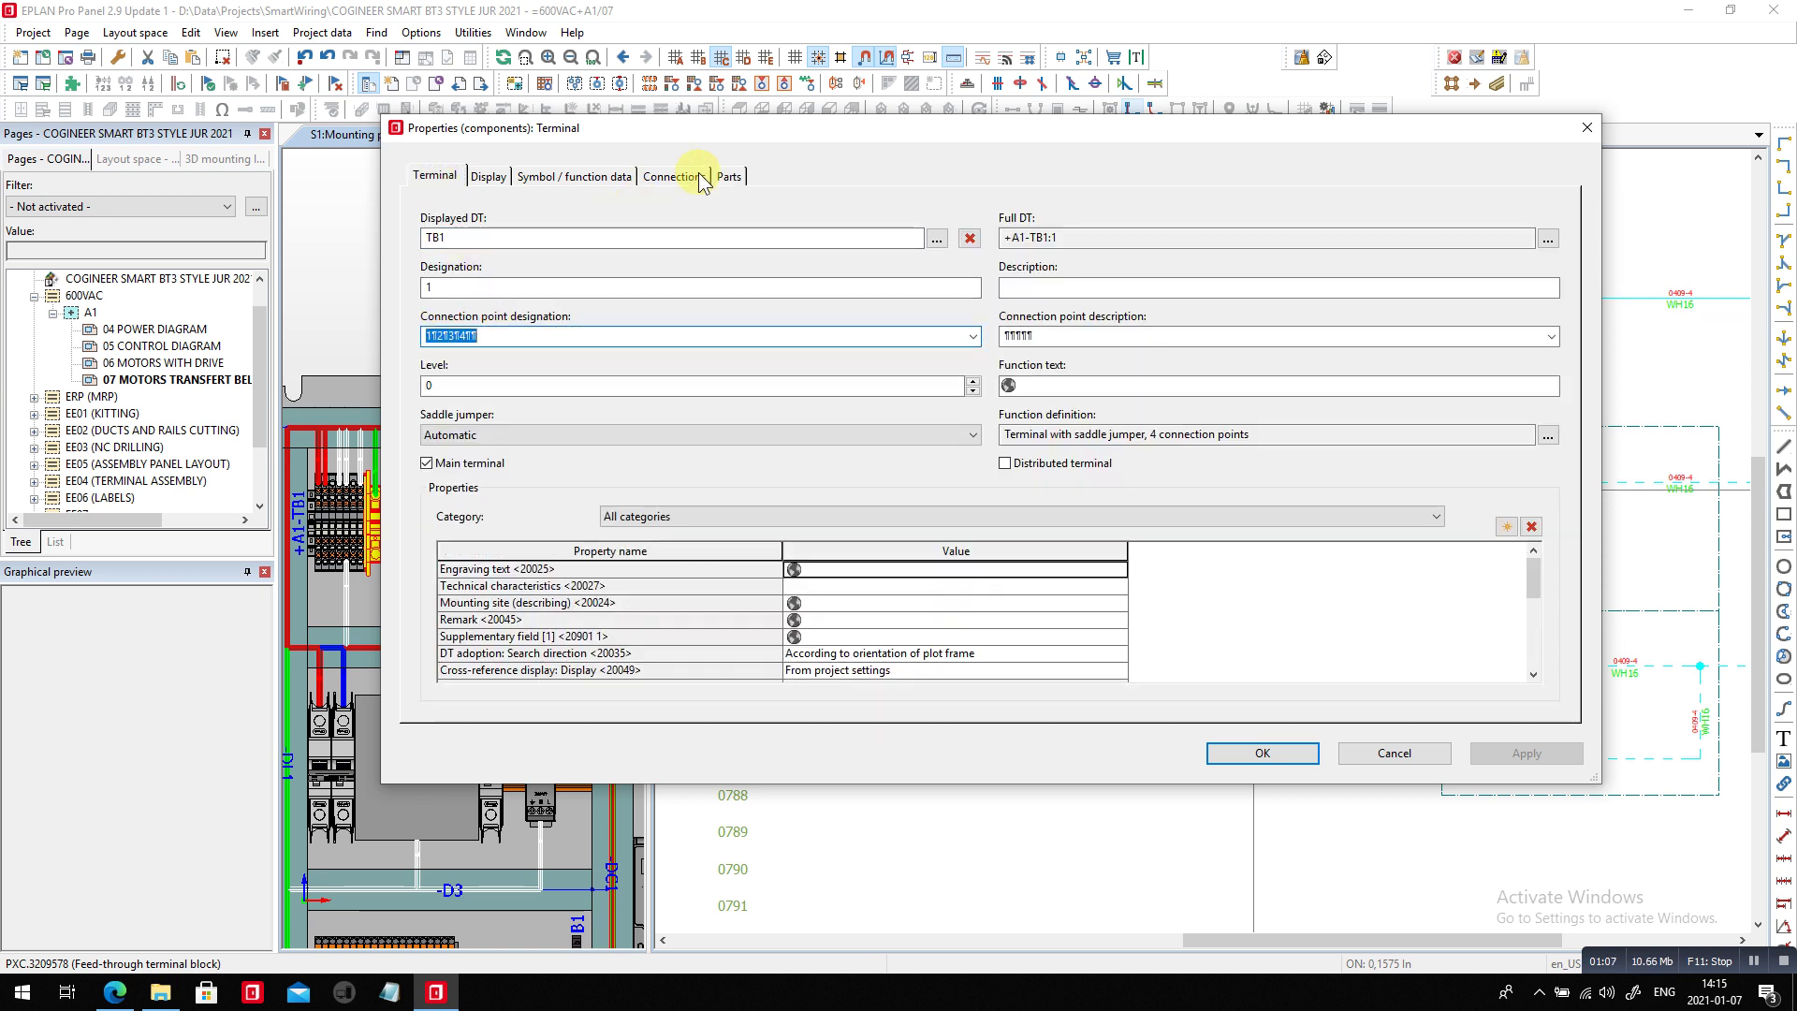
click(671, 177)
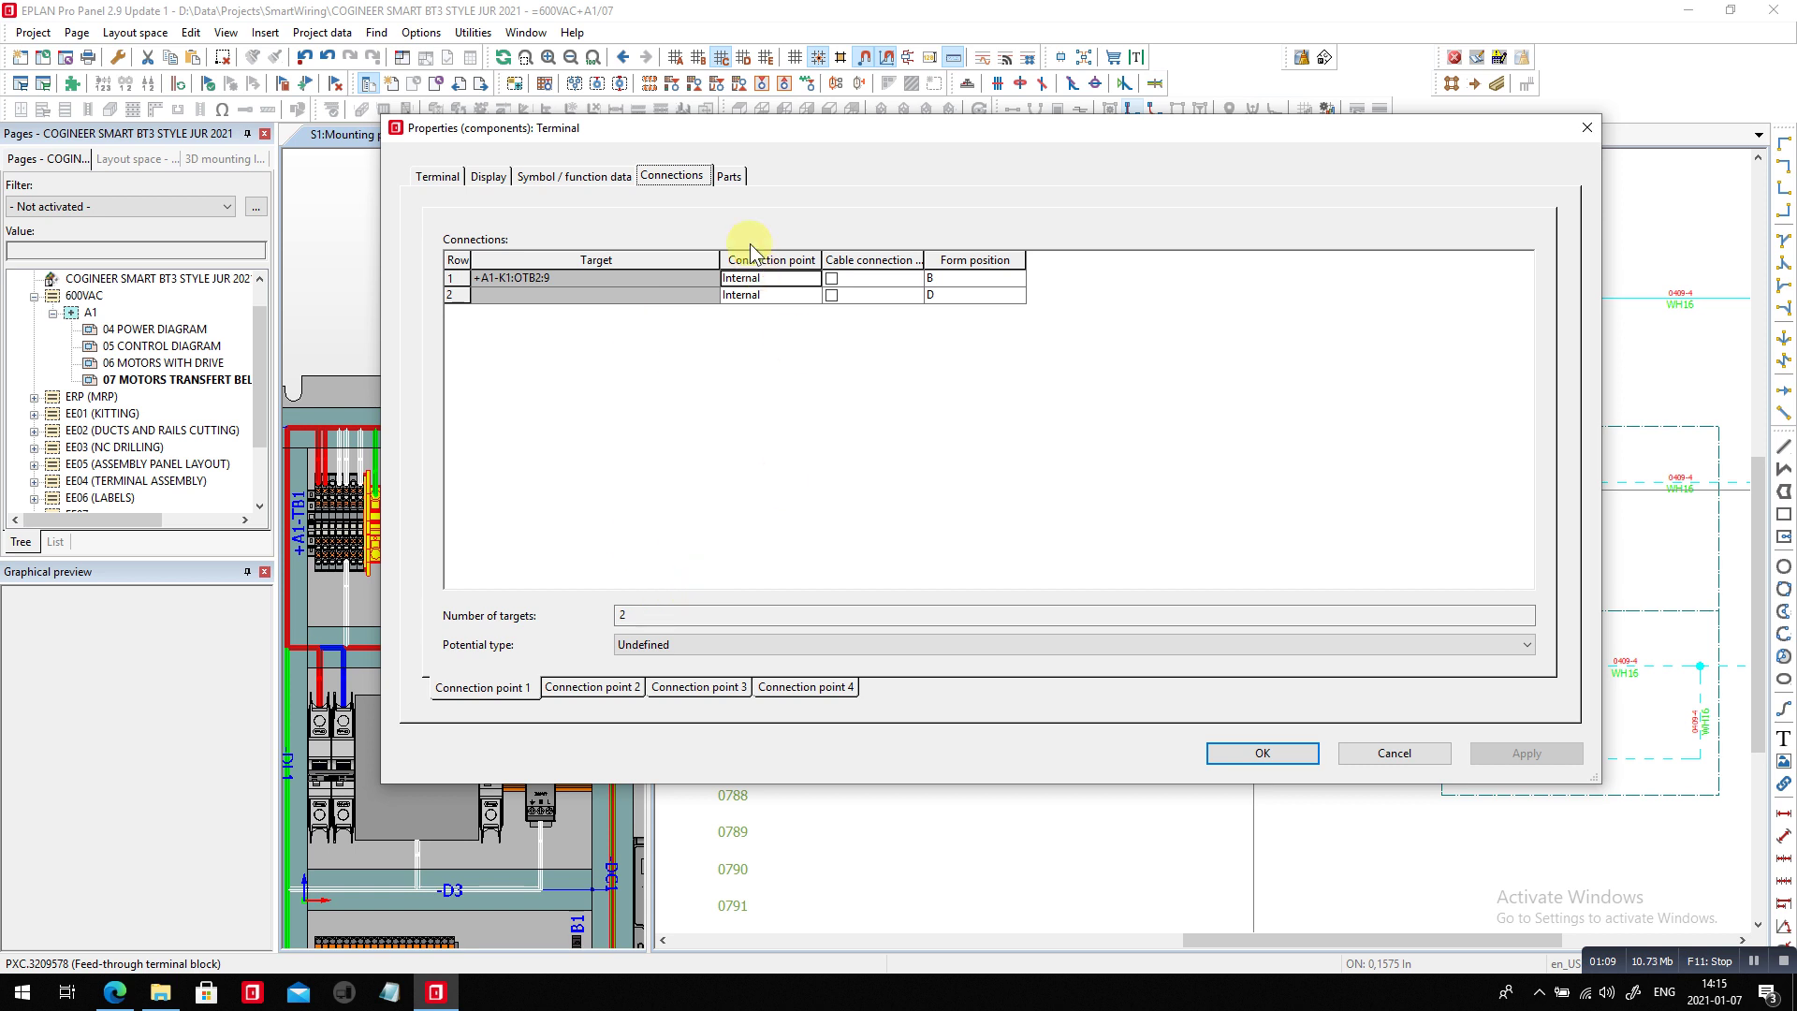
click(622, 179)
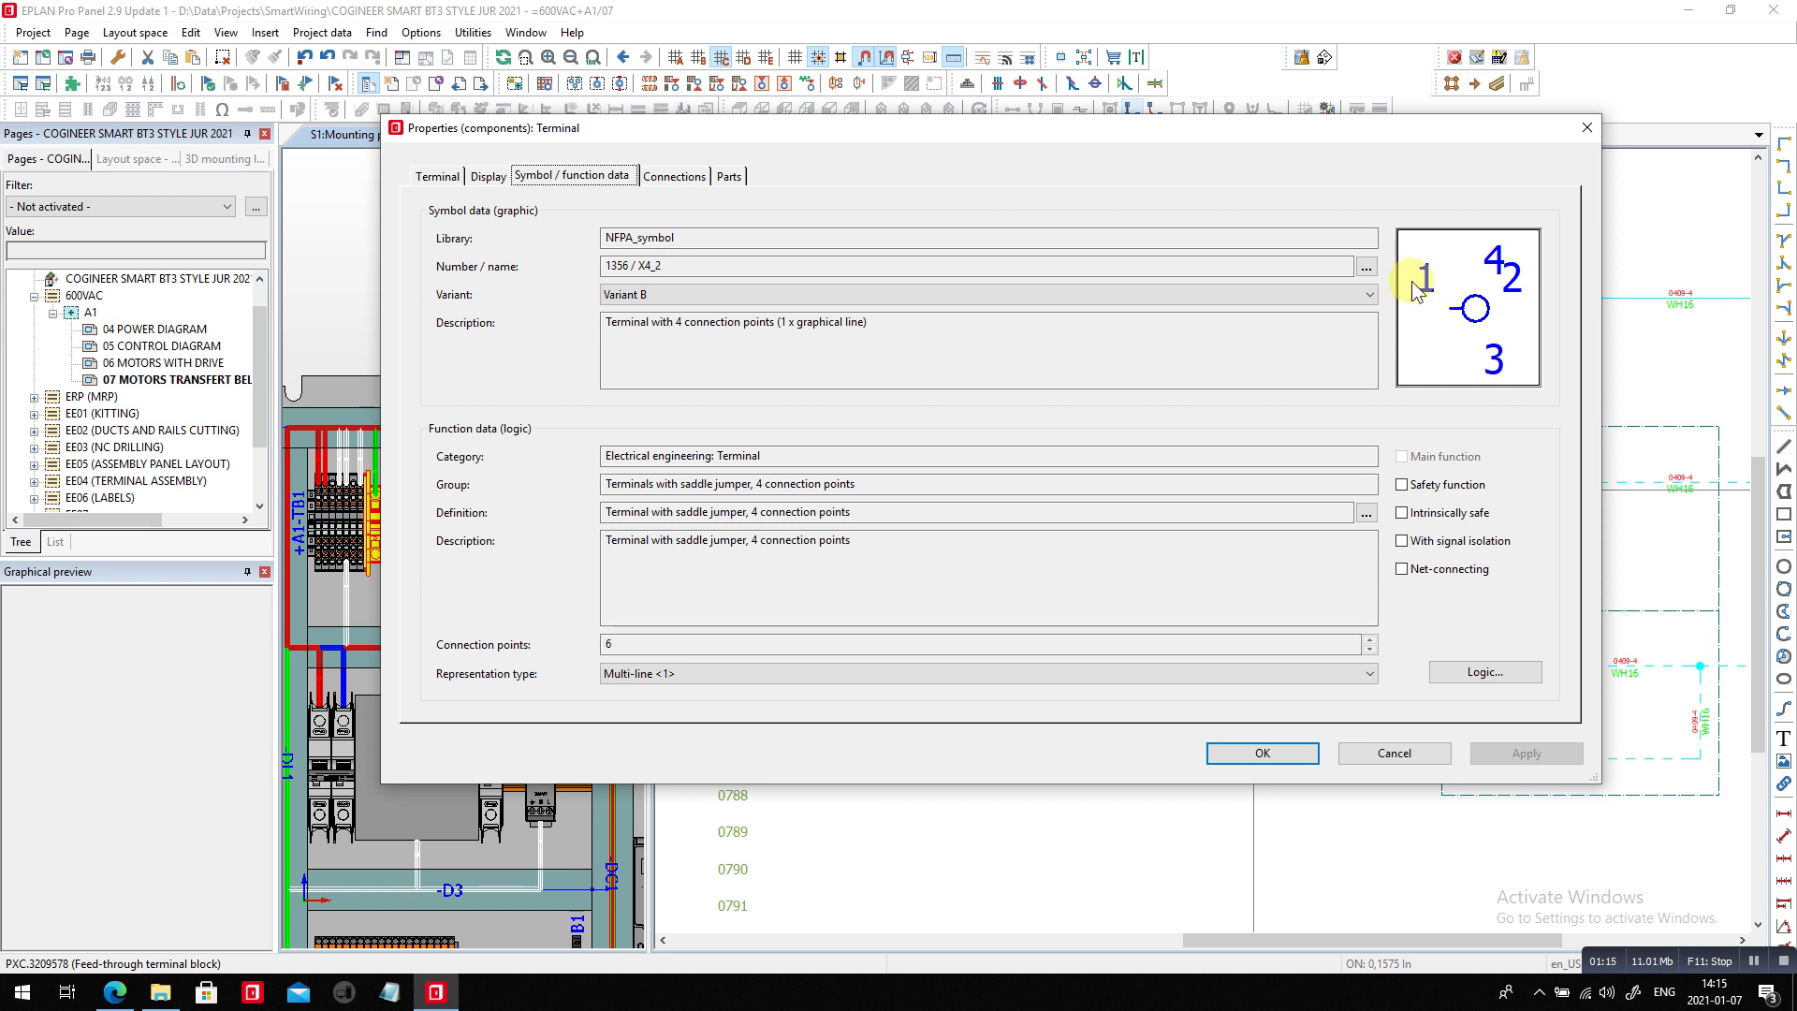
- Inspect the connection point logic table, then close the terminal properties with OK
click(1484, 673)
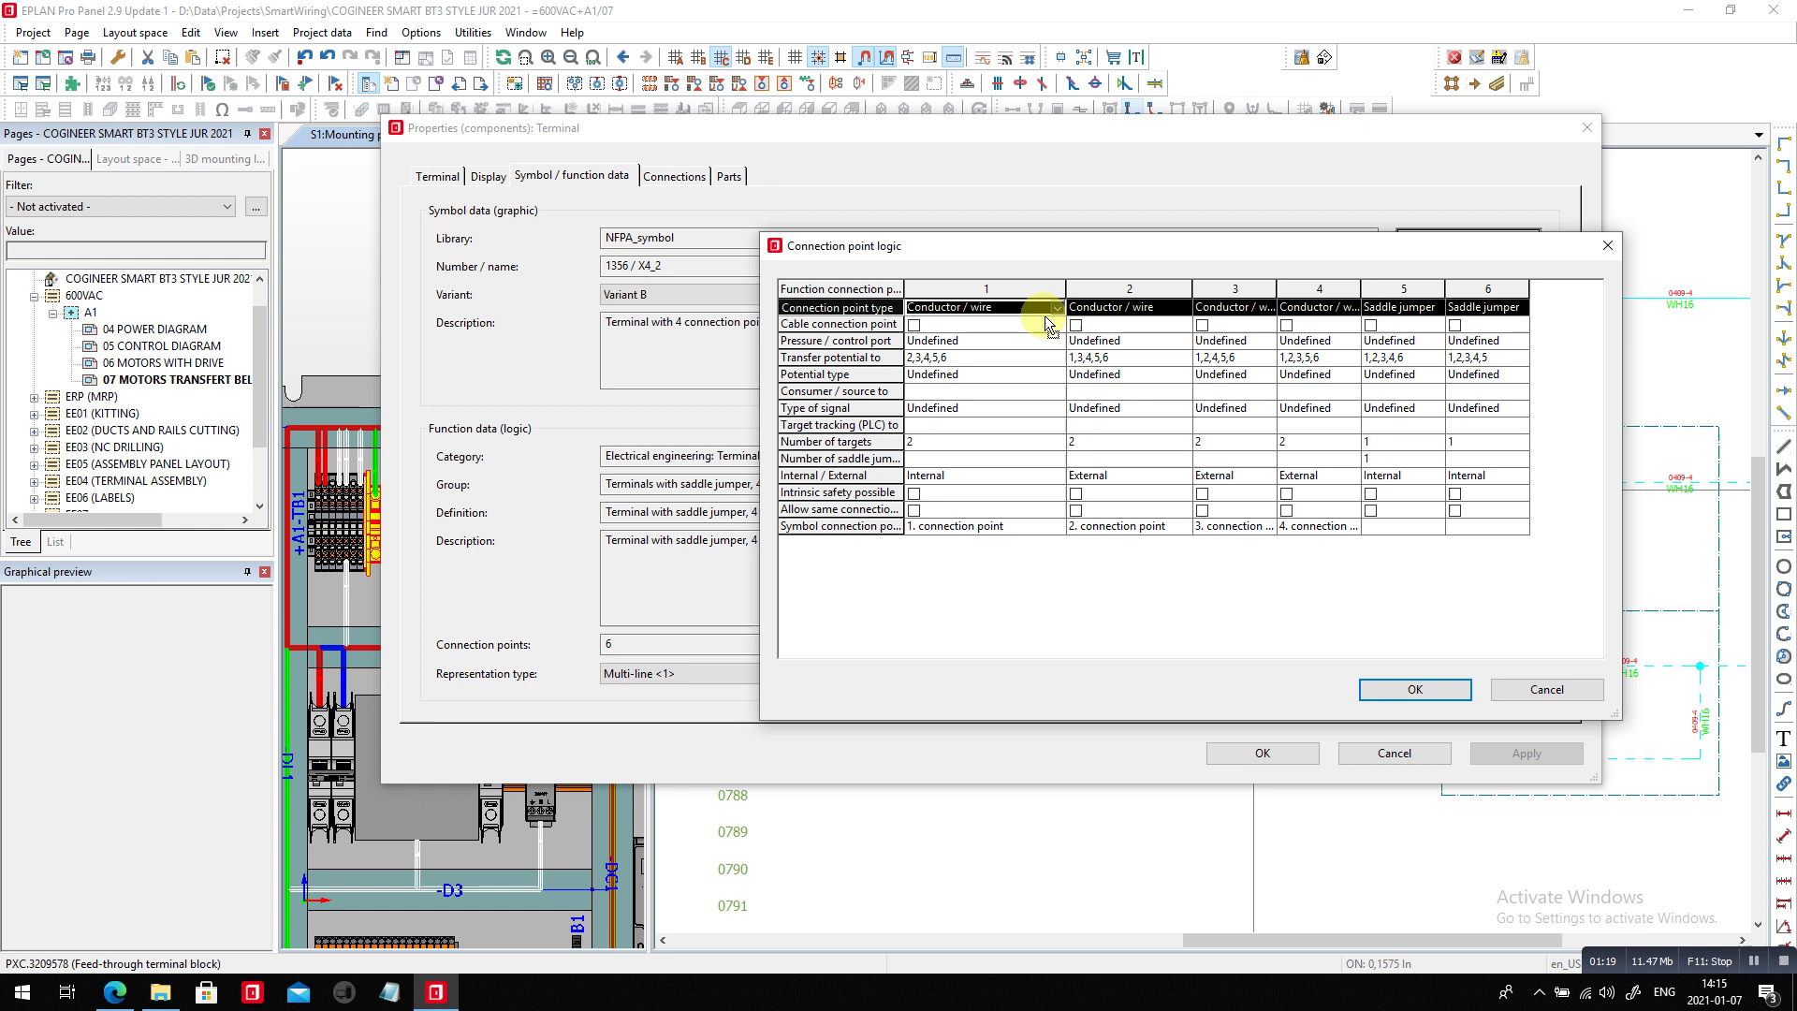
click(1117, 311)
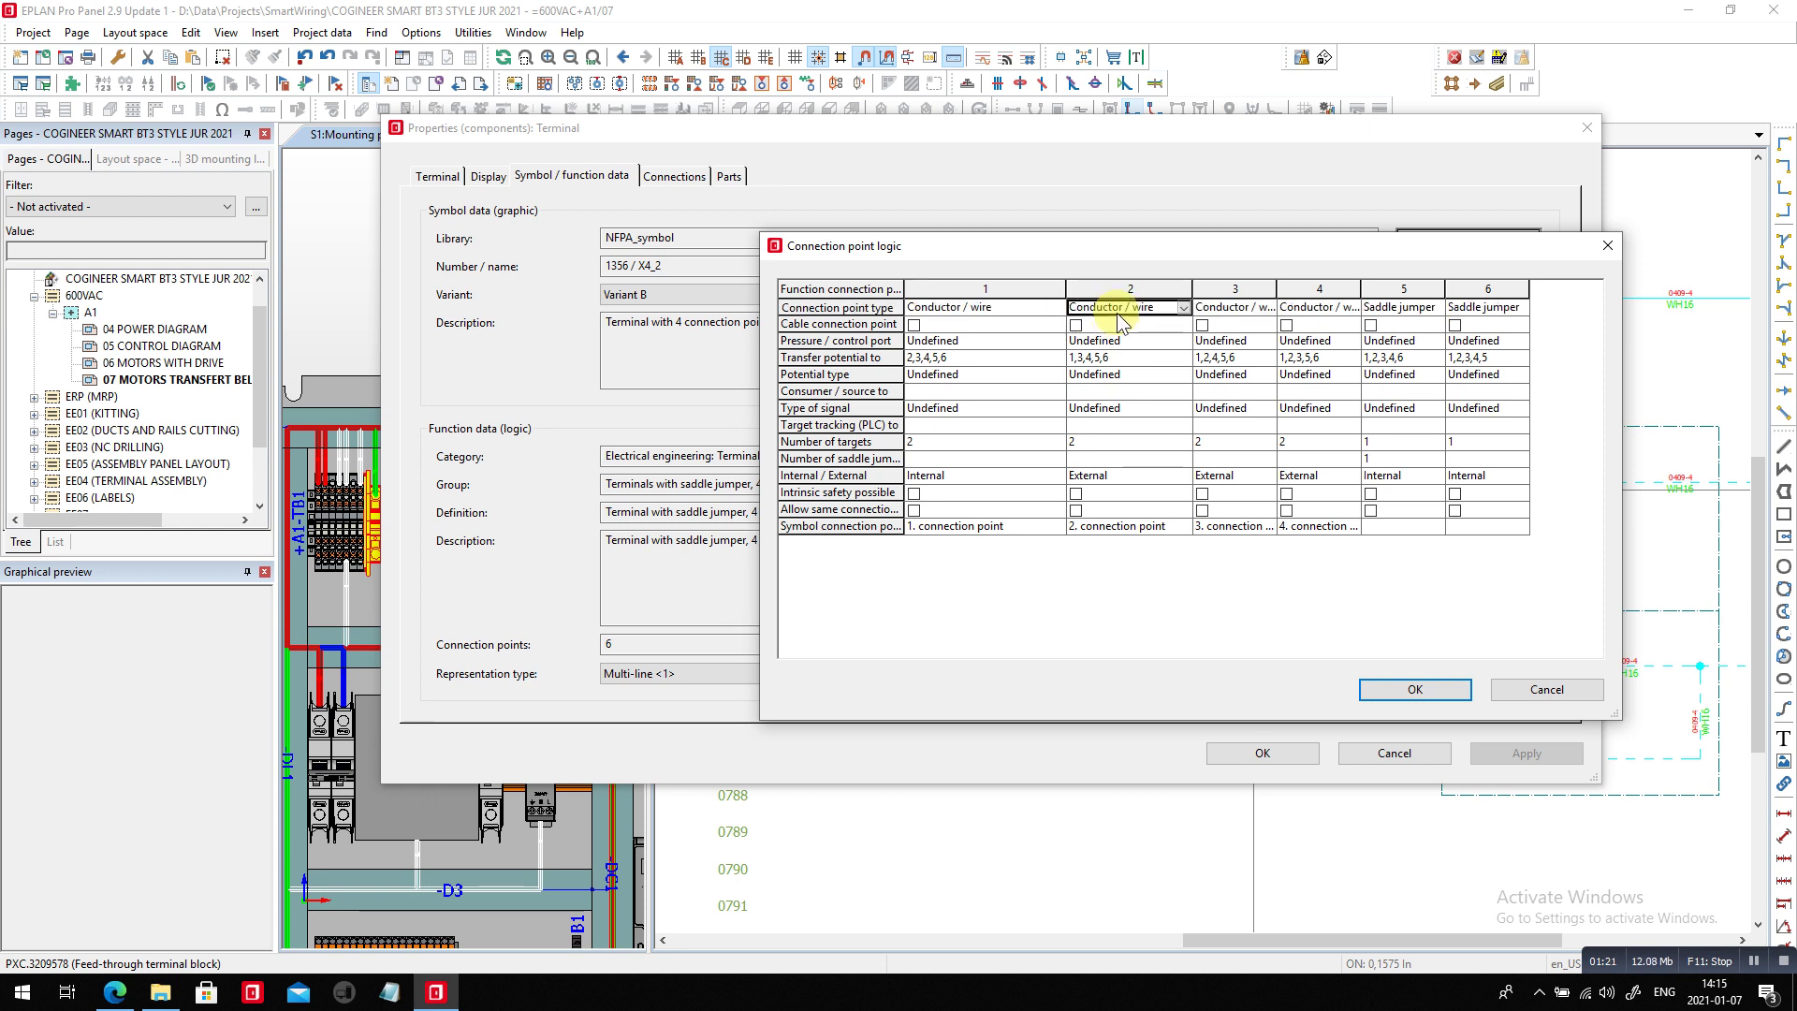
key(Escape)
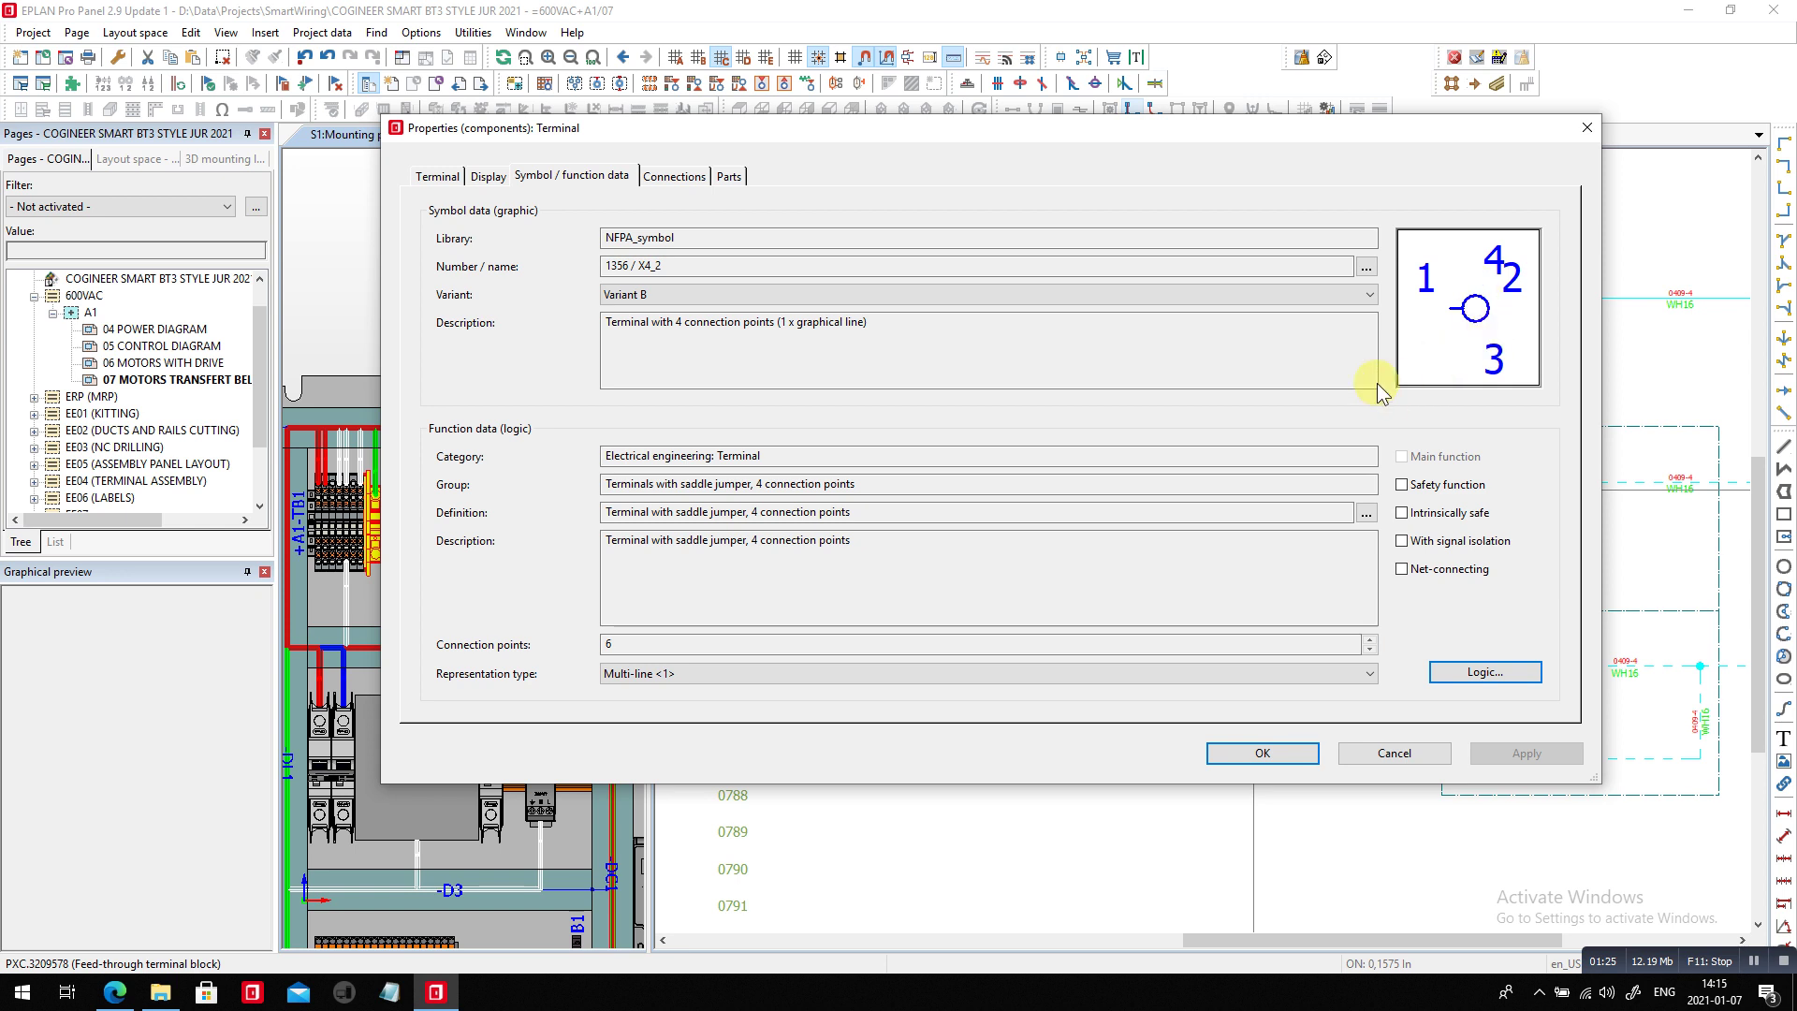
click(1263, 749)
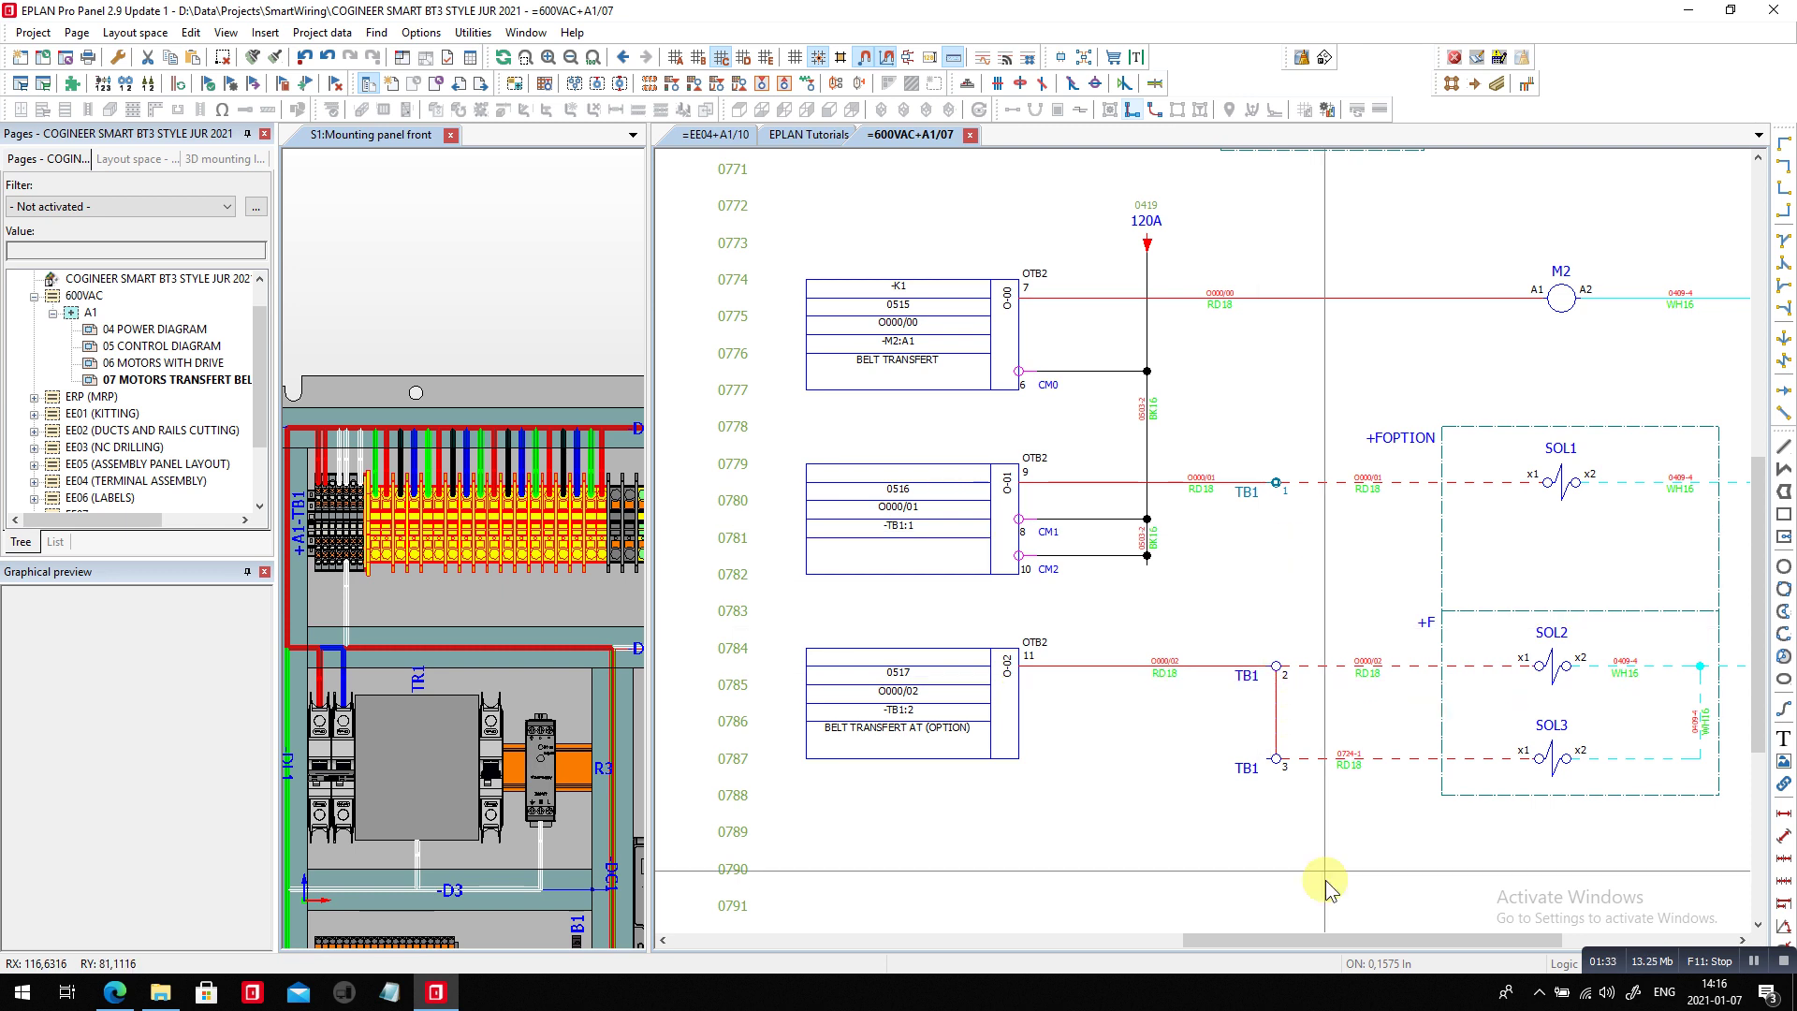
scroll(1316, 868, up, 1)
click(1269, 593)
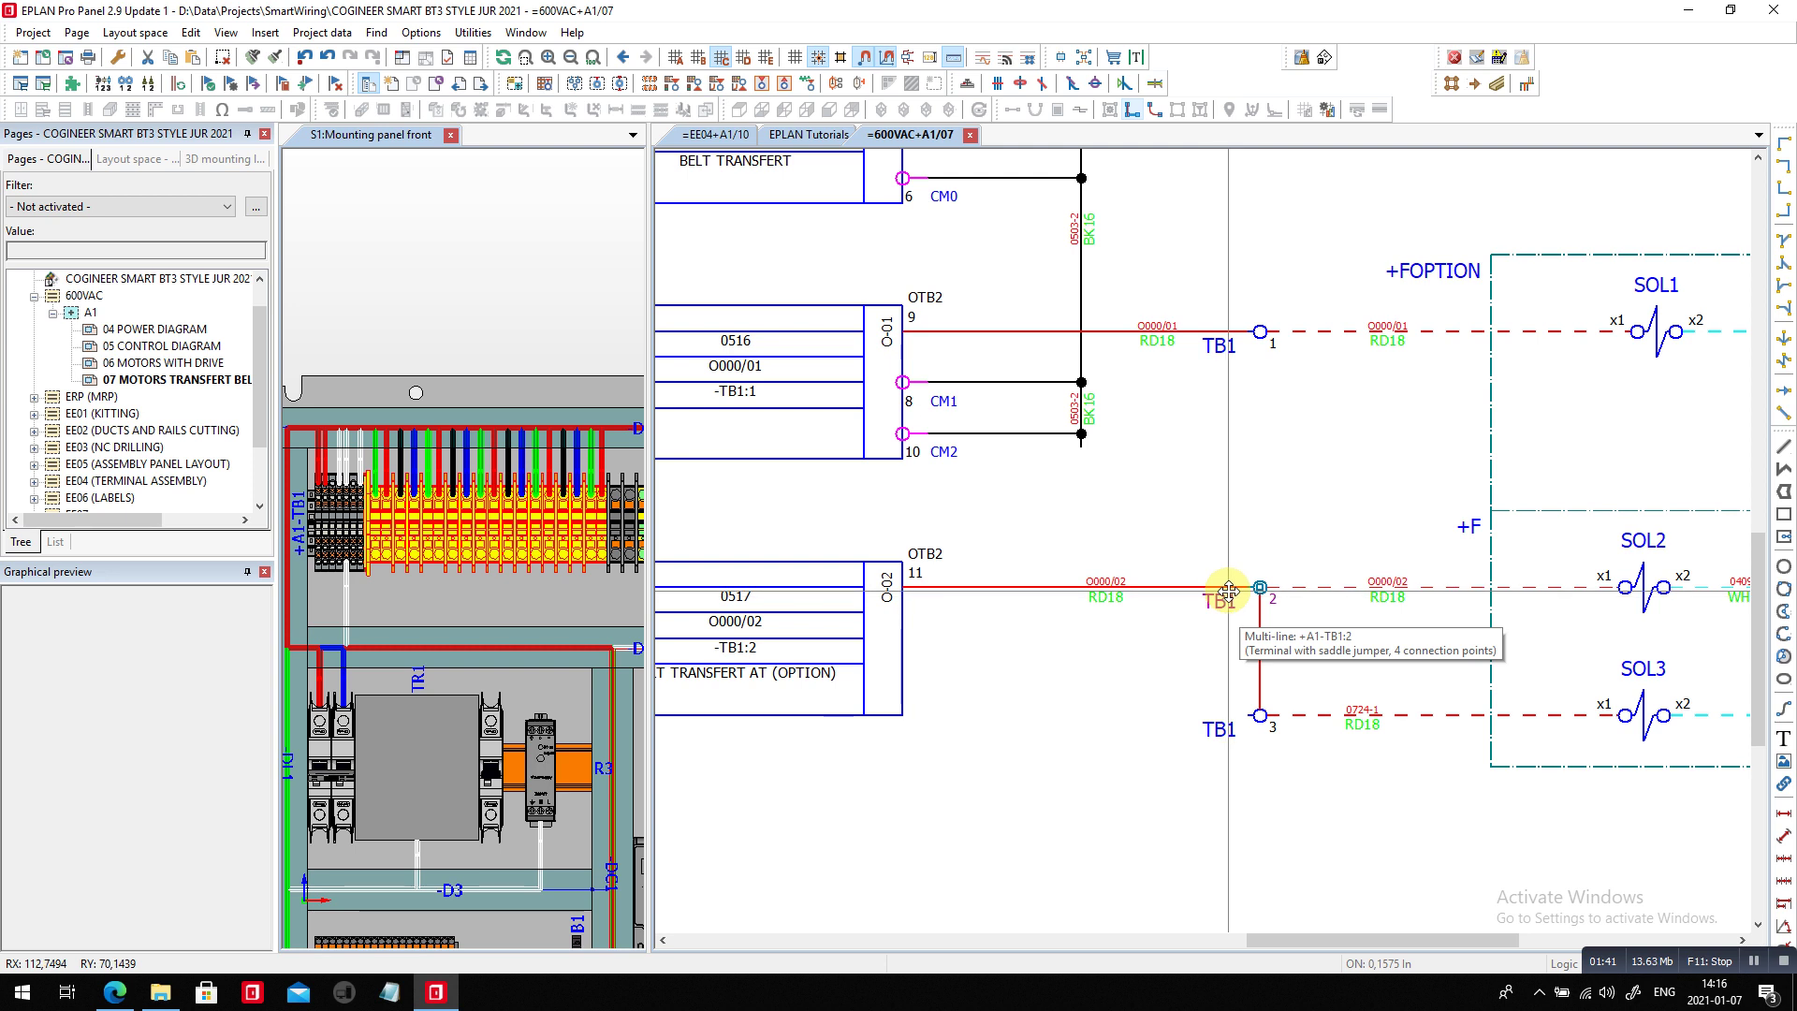
click(324, 34)
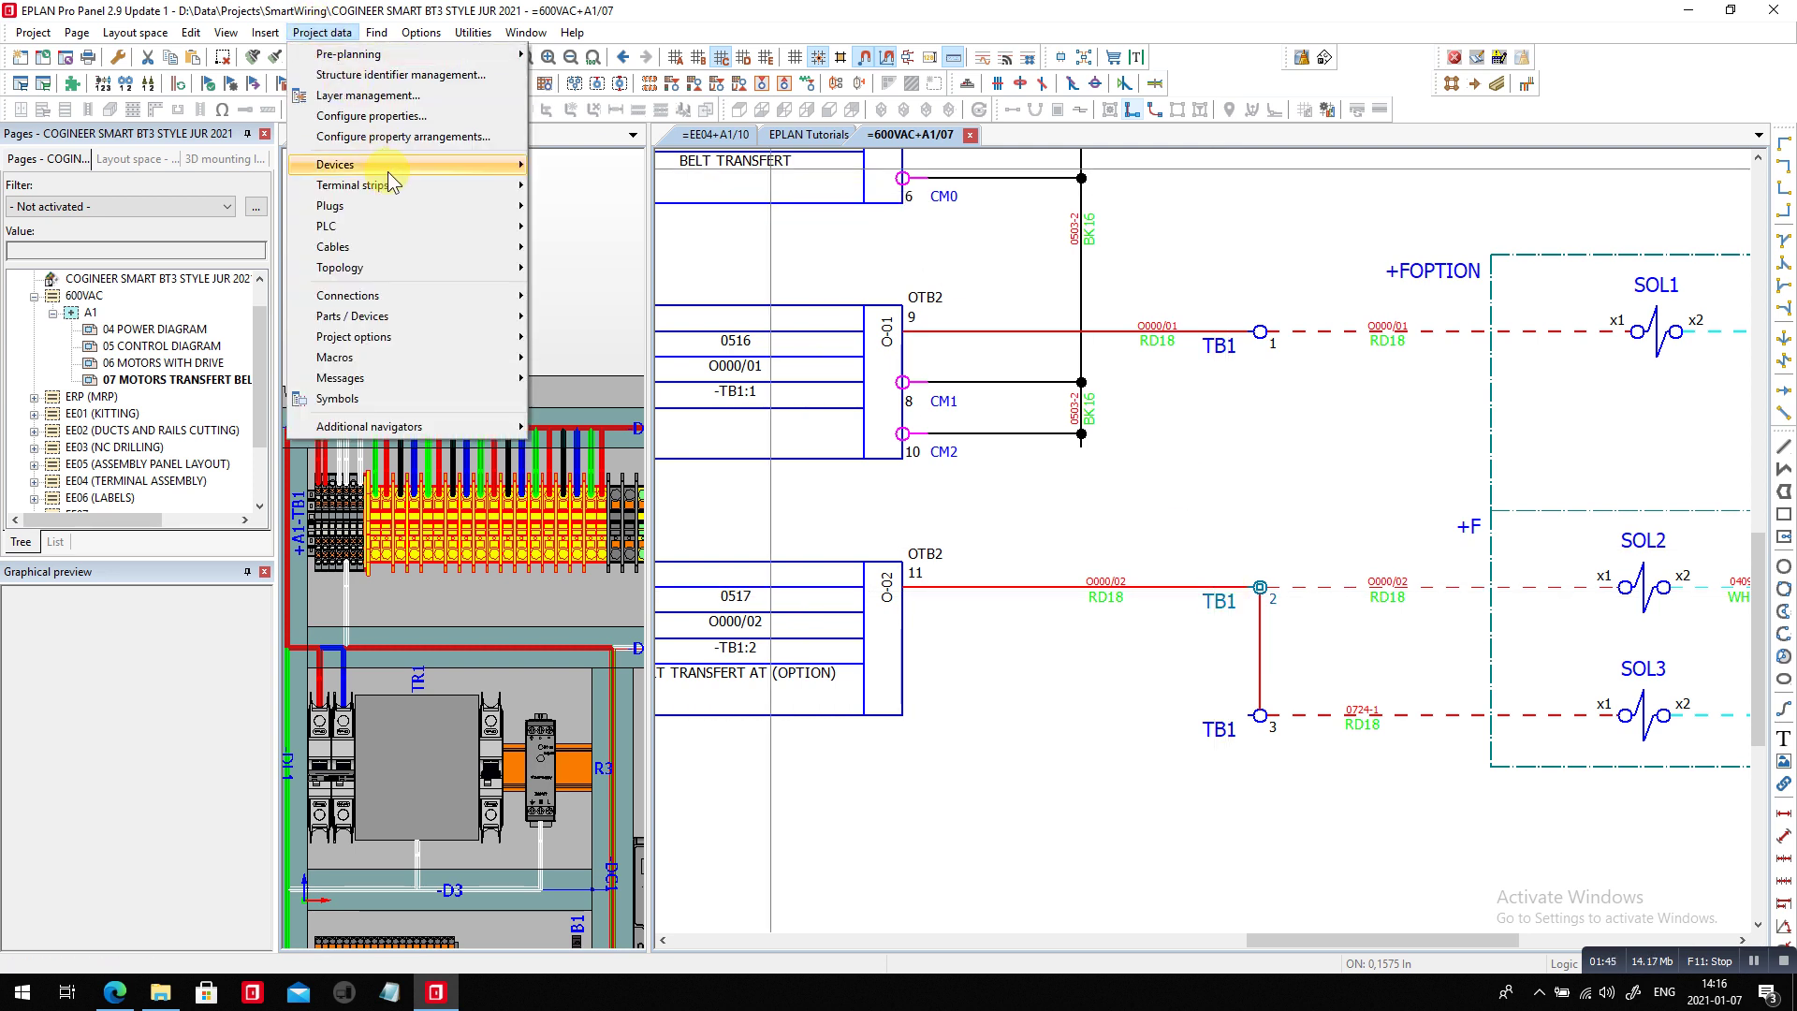
mouse_move(389, 183)
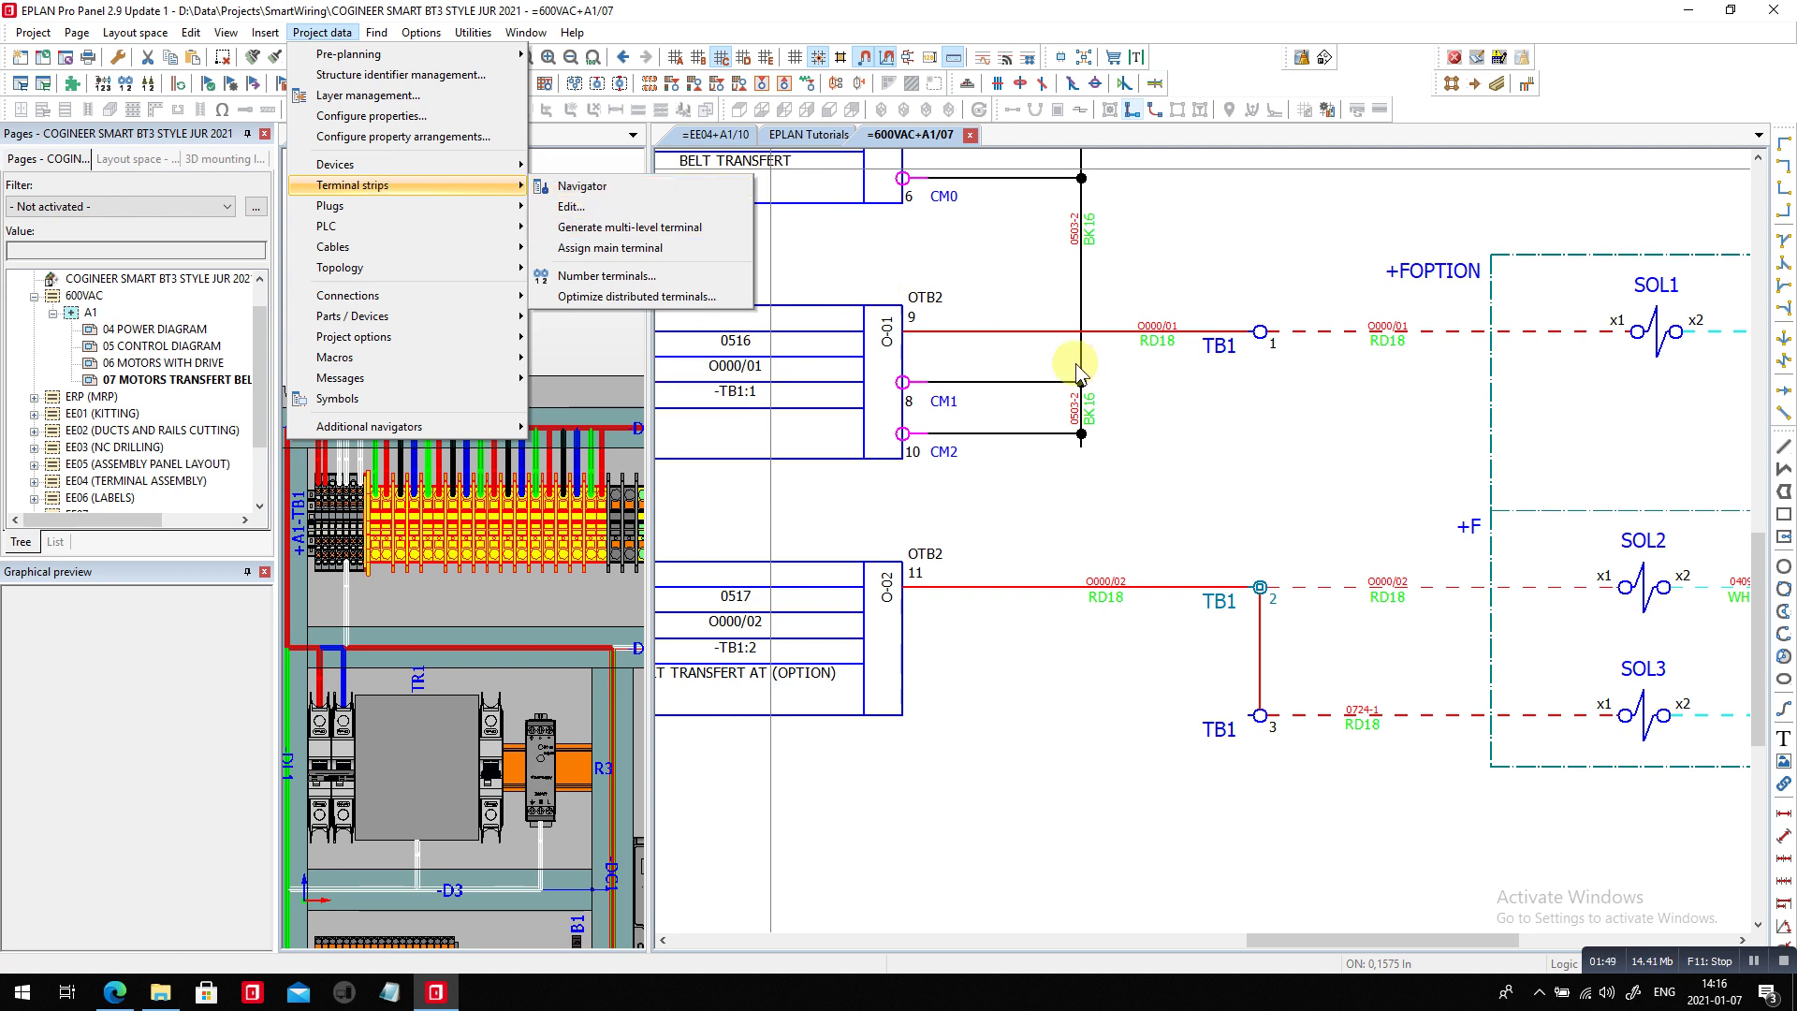
click(1260, 338)
drag(1259, 339, 1260, 395)
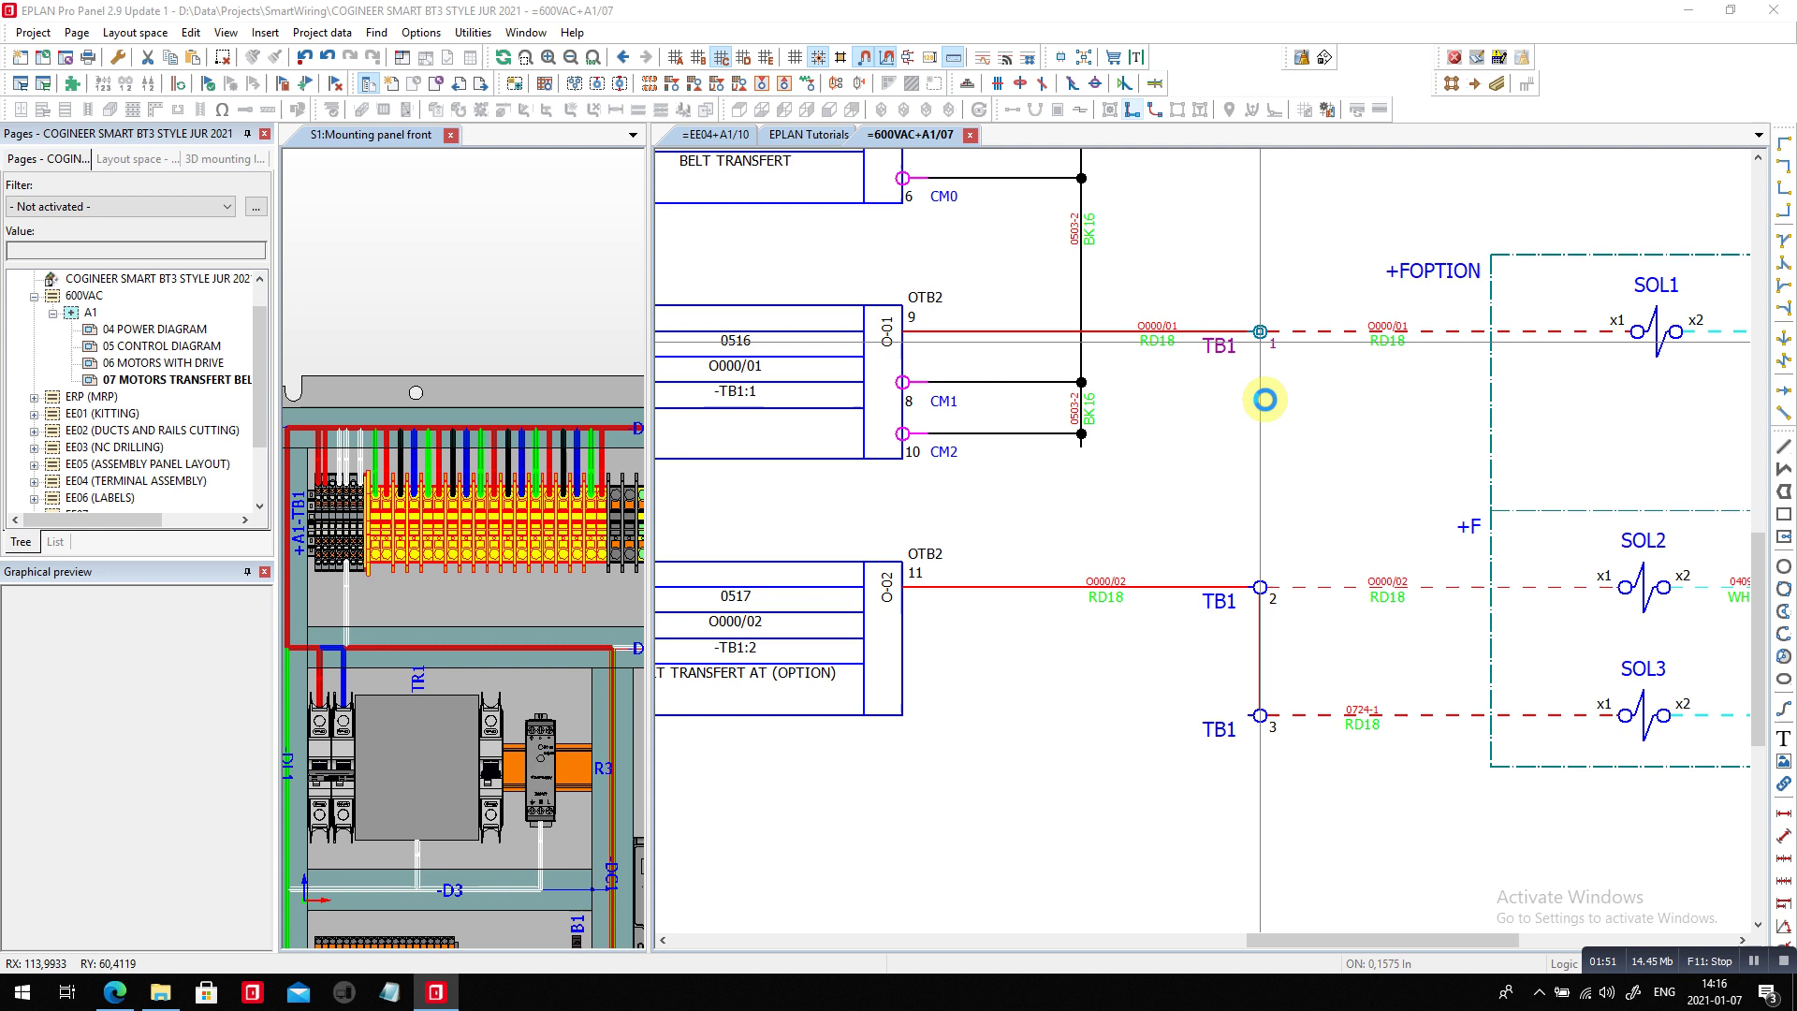
- Set TB1:1's connection point logic to point 1 Internal and point 2 External, and confirm
double_click(1264, 400)
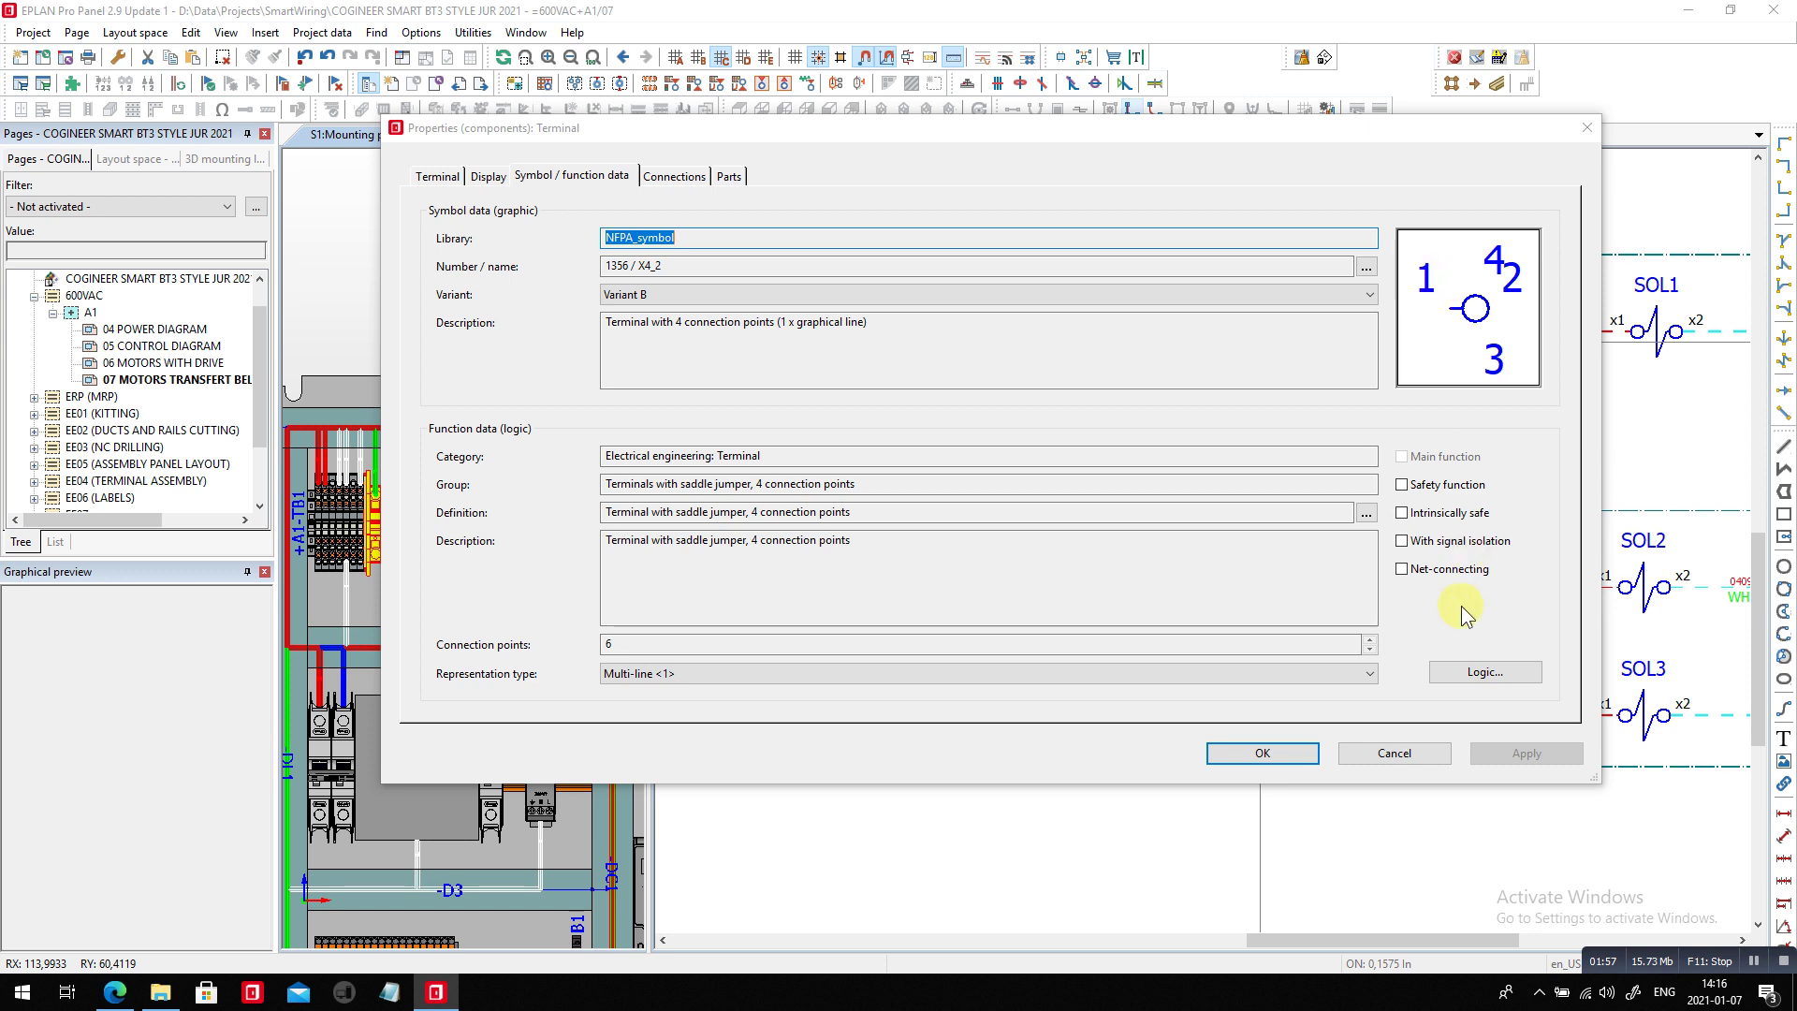
click(1497, 666)
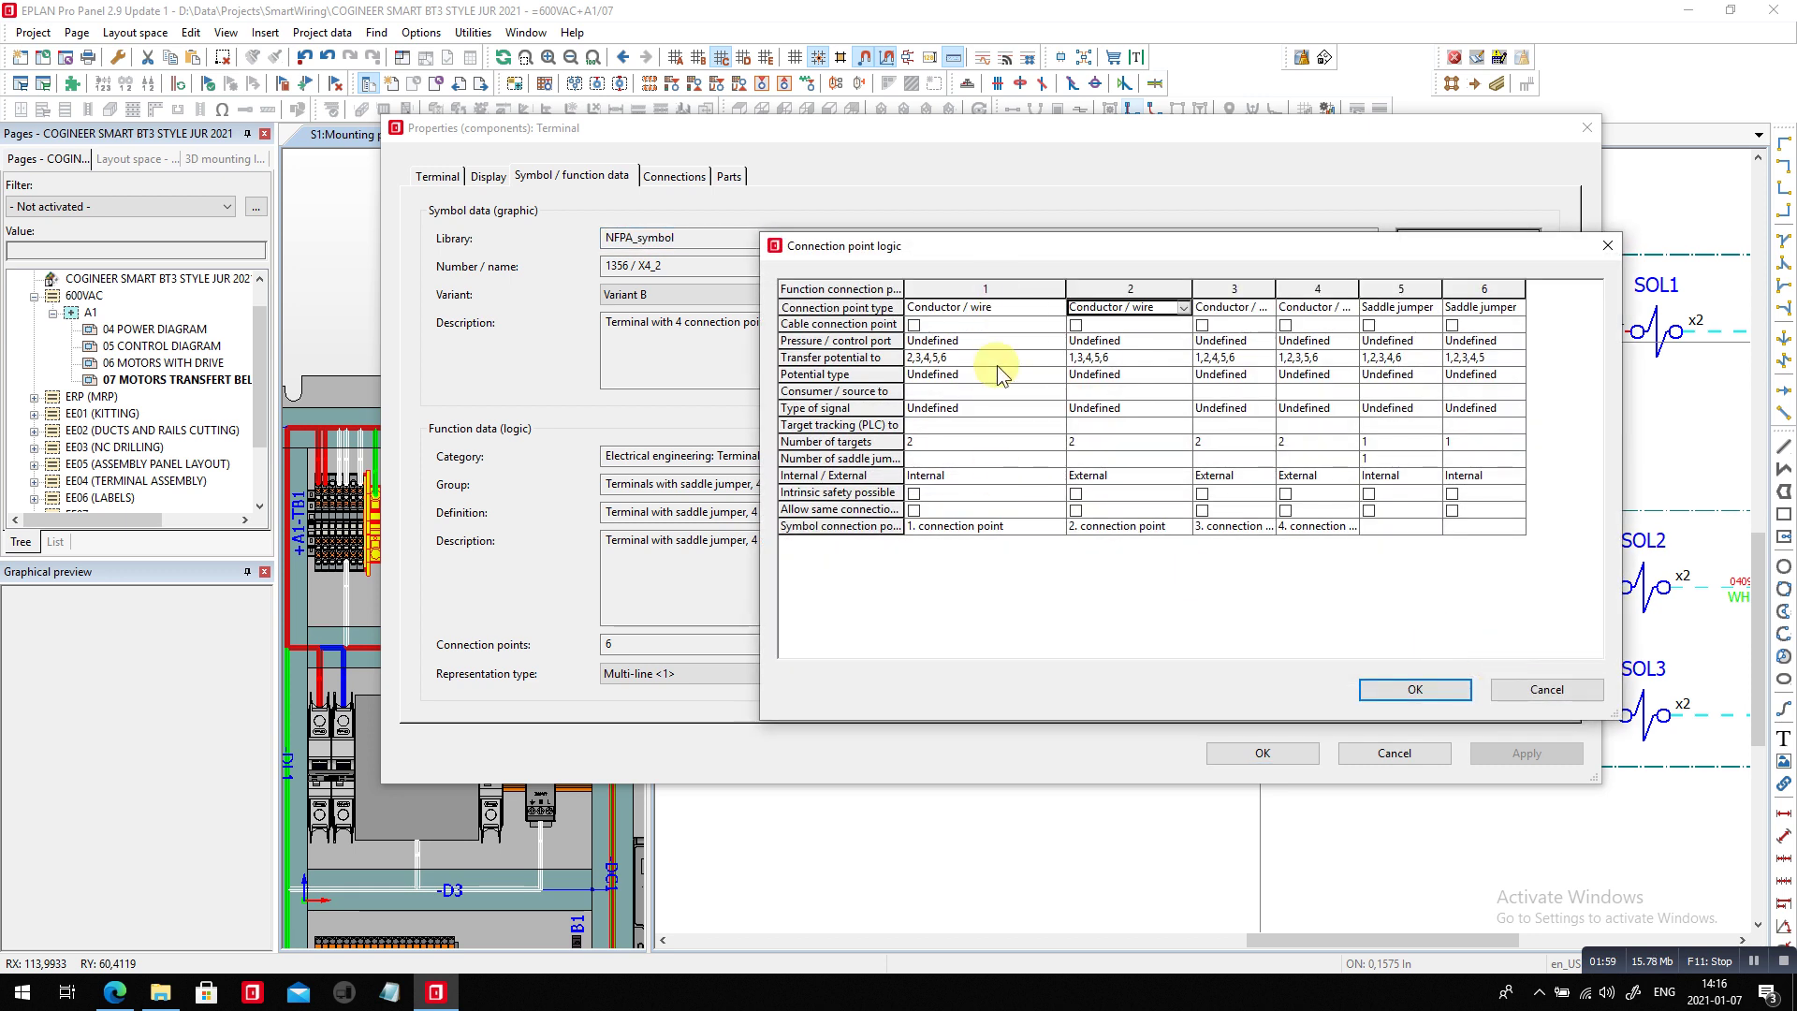
click(987, 477)
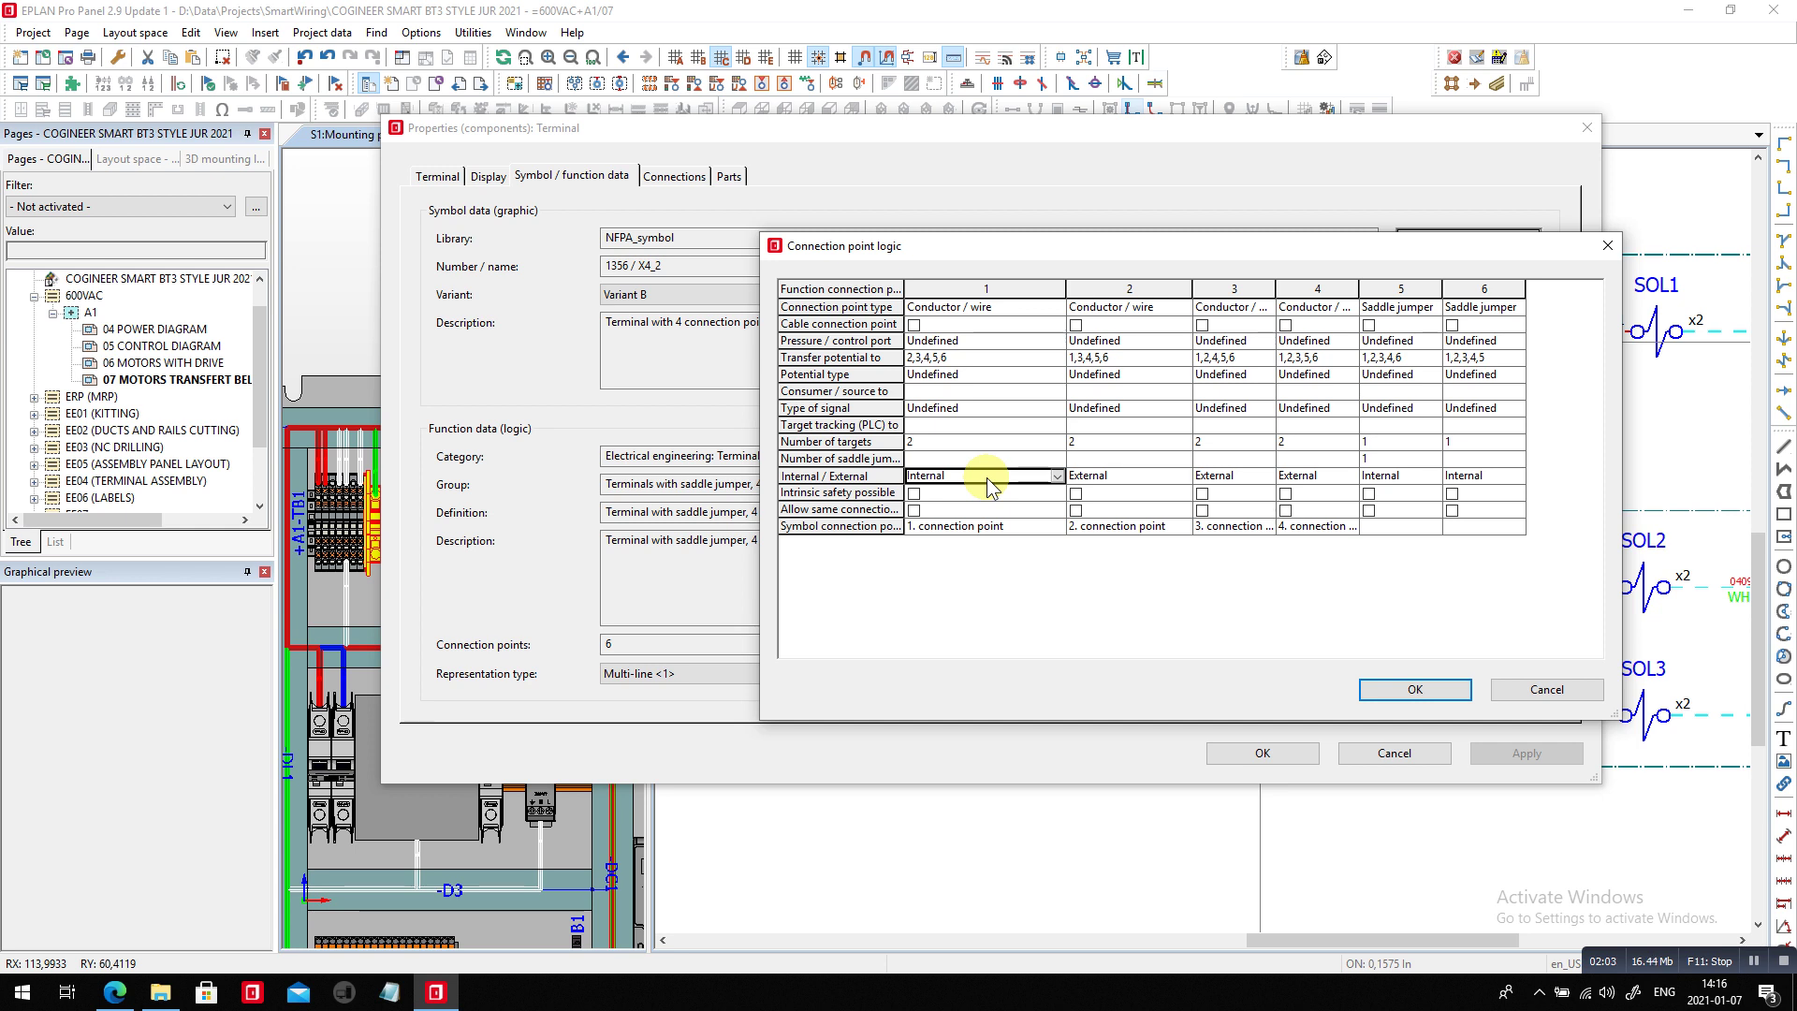
click(1148, 475)
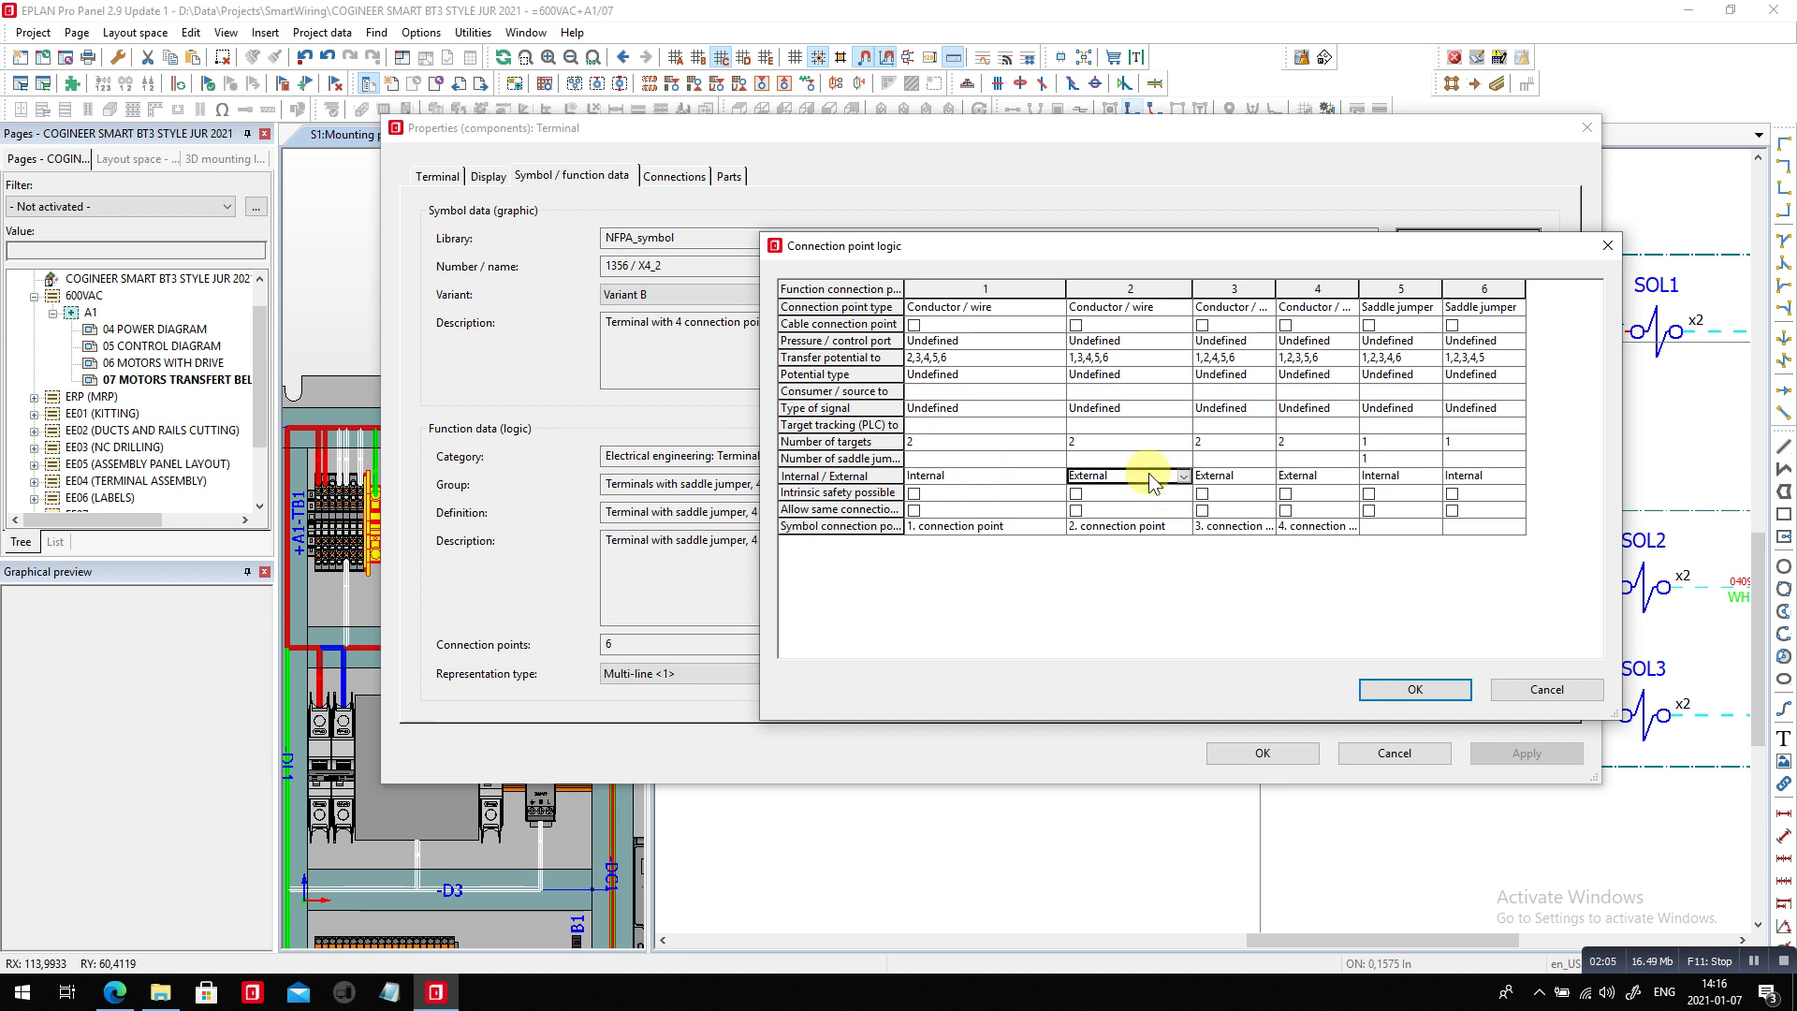
click(1432, 690)
click(1262, 752)
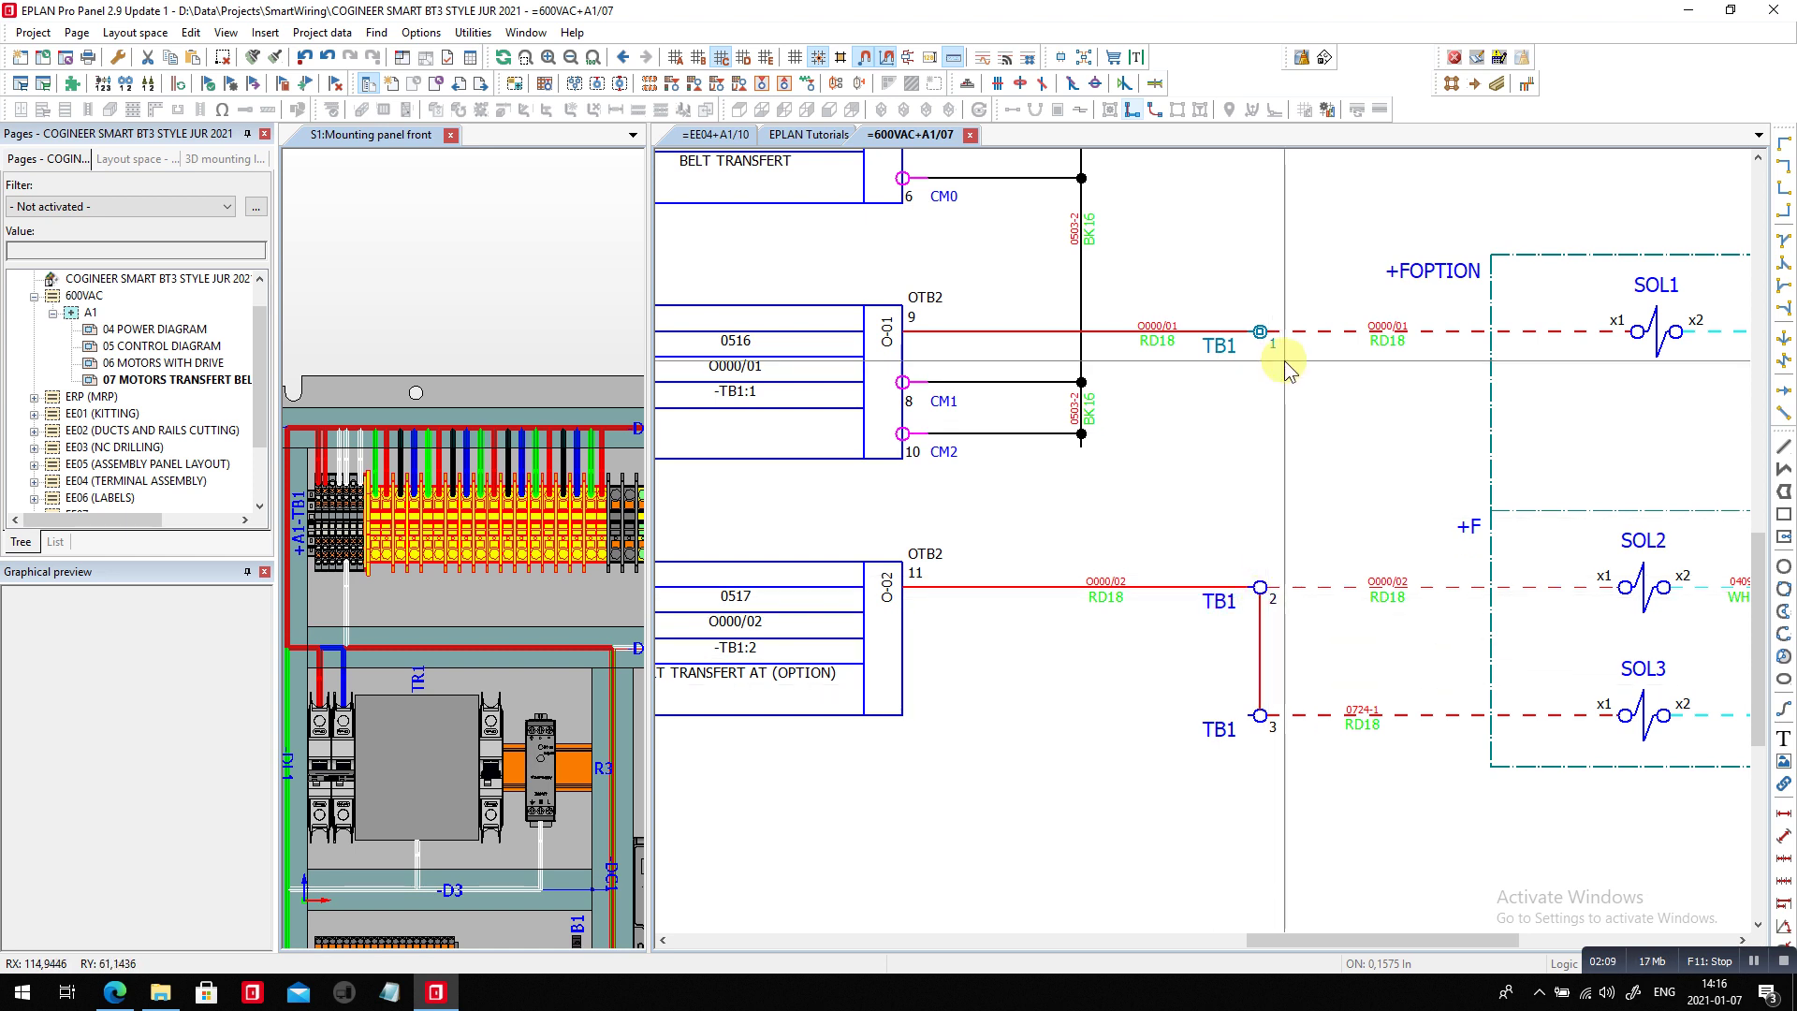
scroll(1247, 318, up, 6)
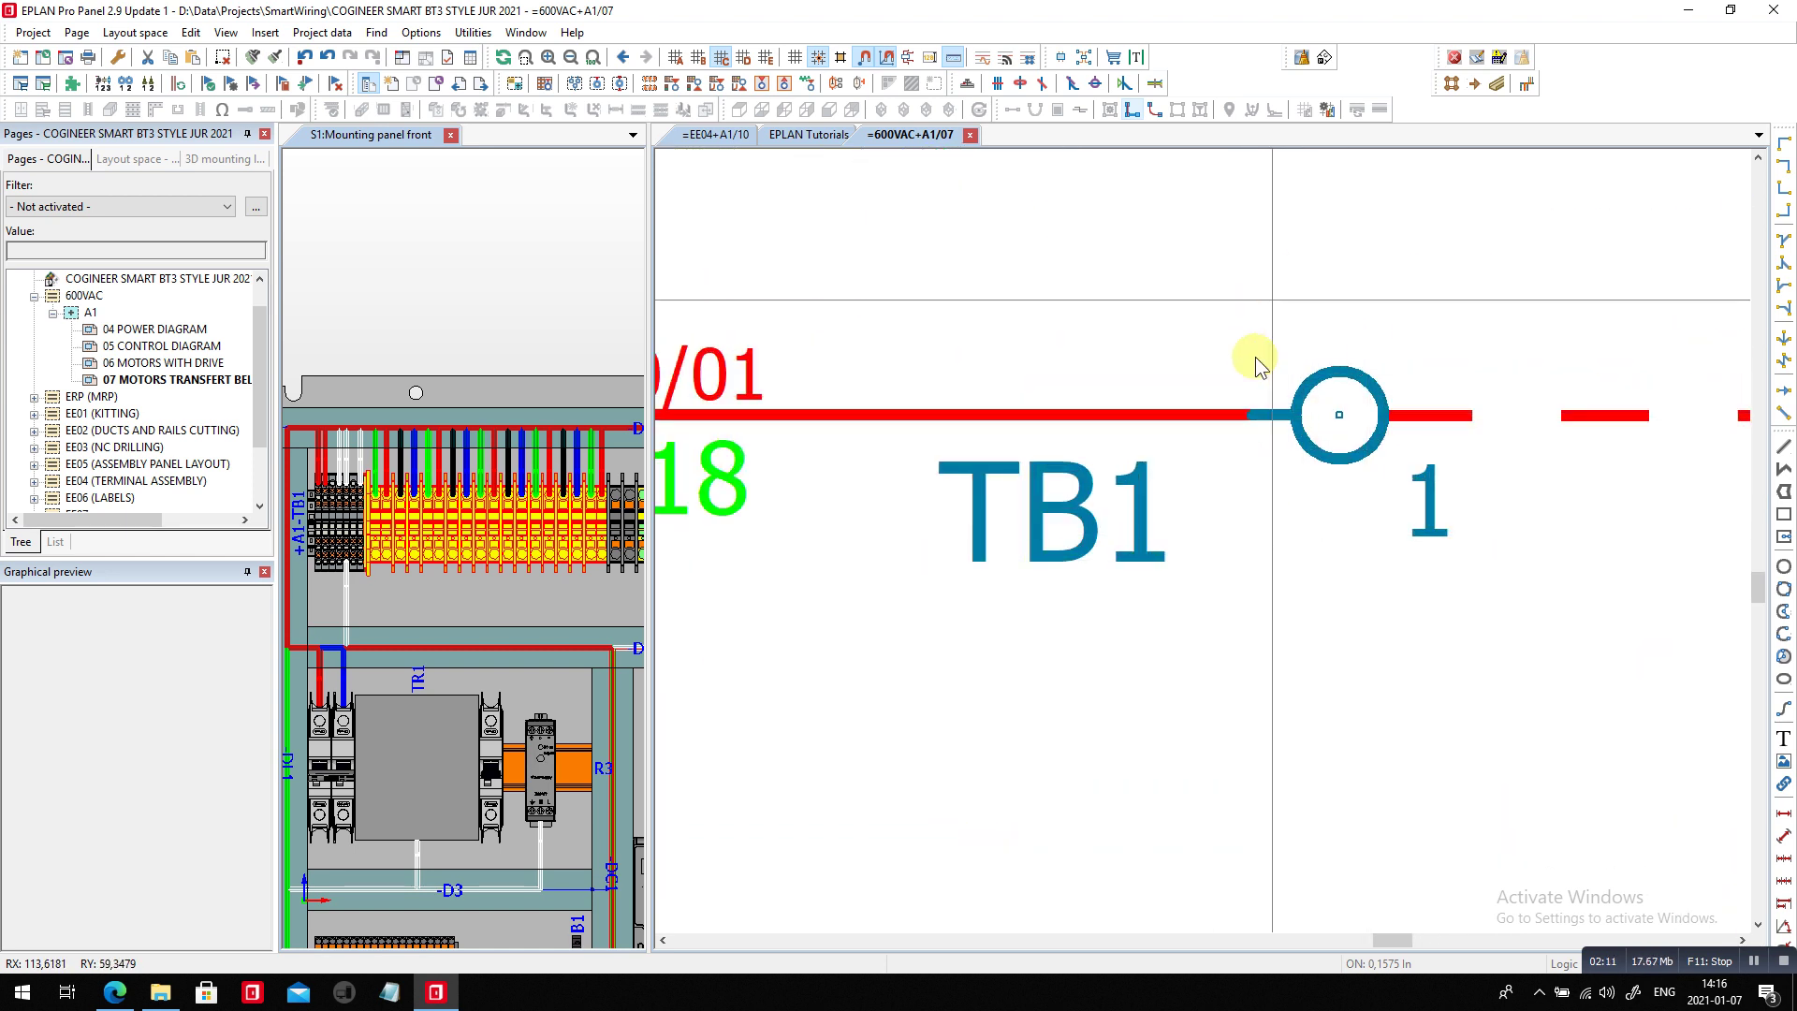
scroll(974, 321, down, 2)
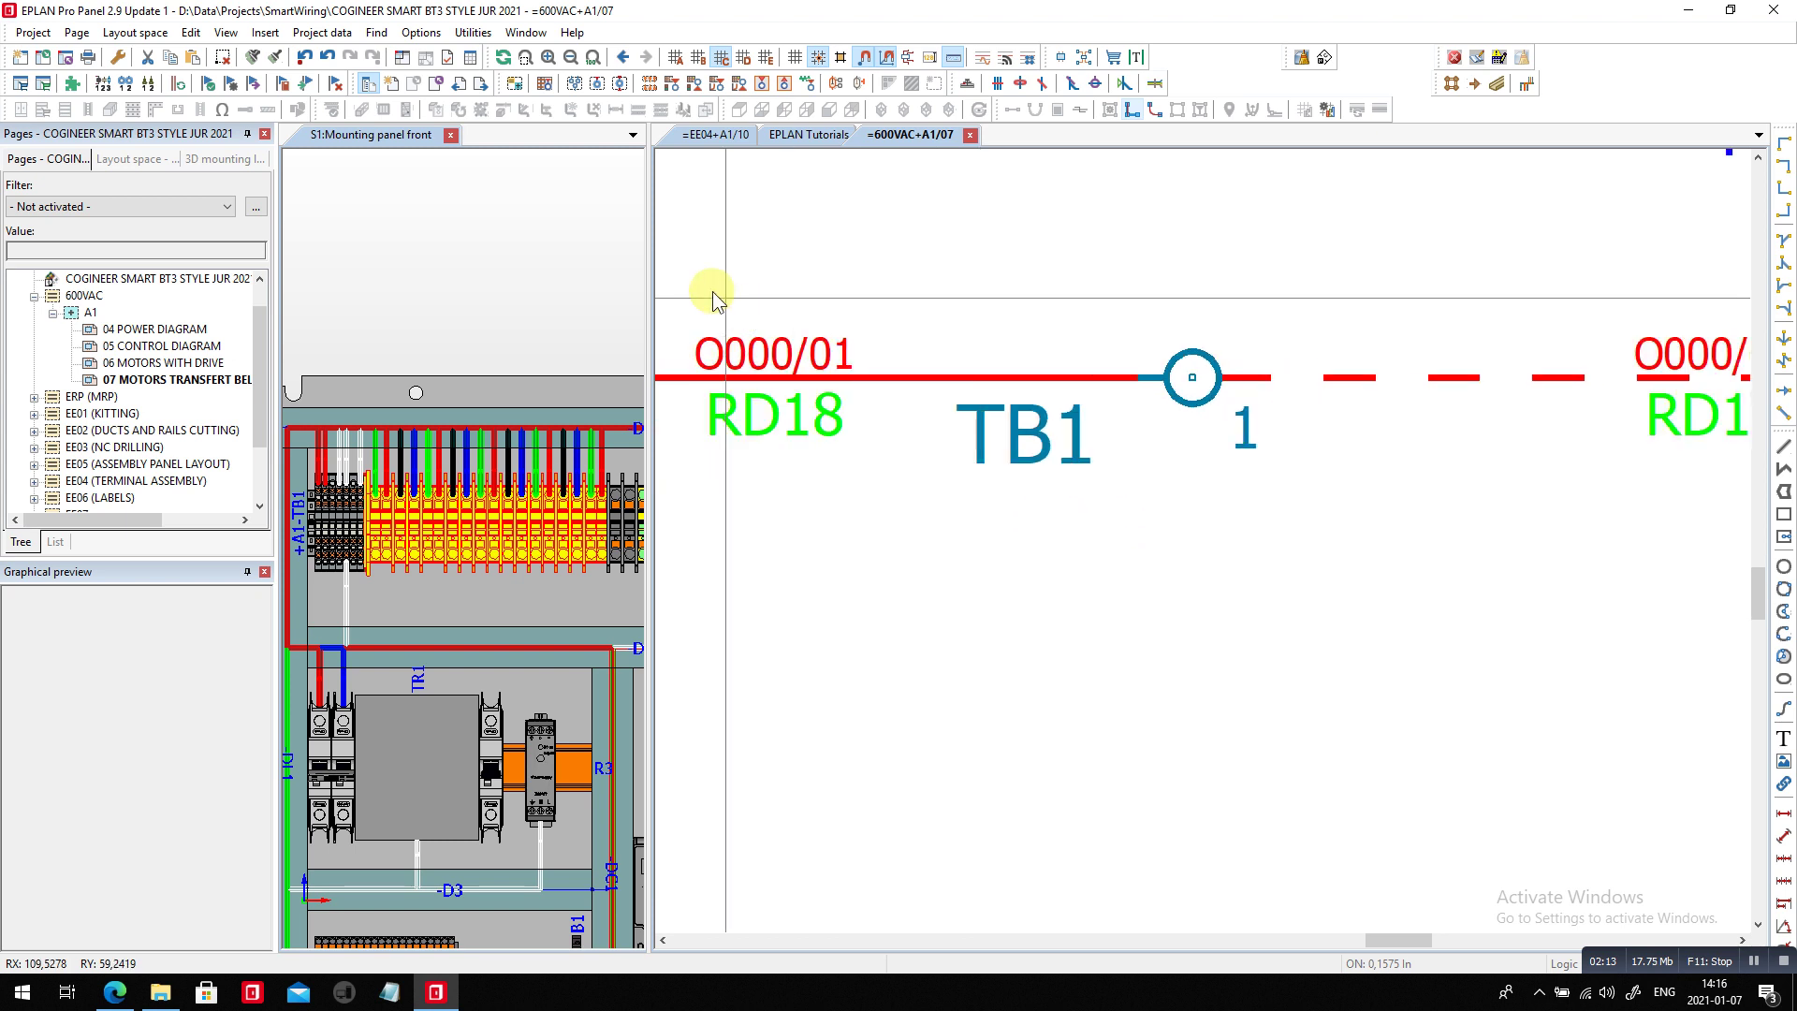
click(774, 411)
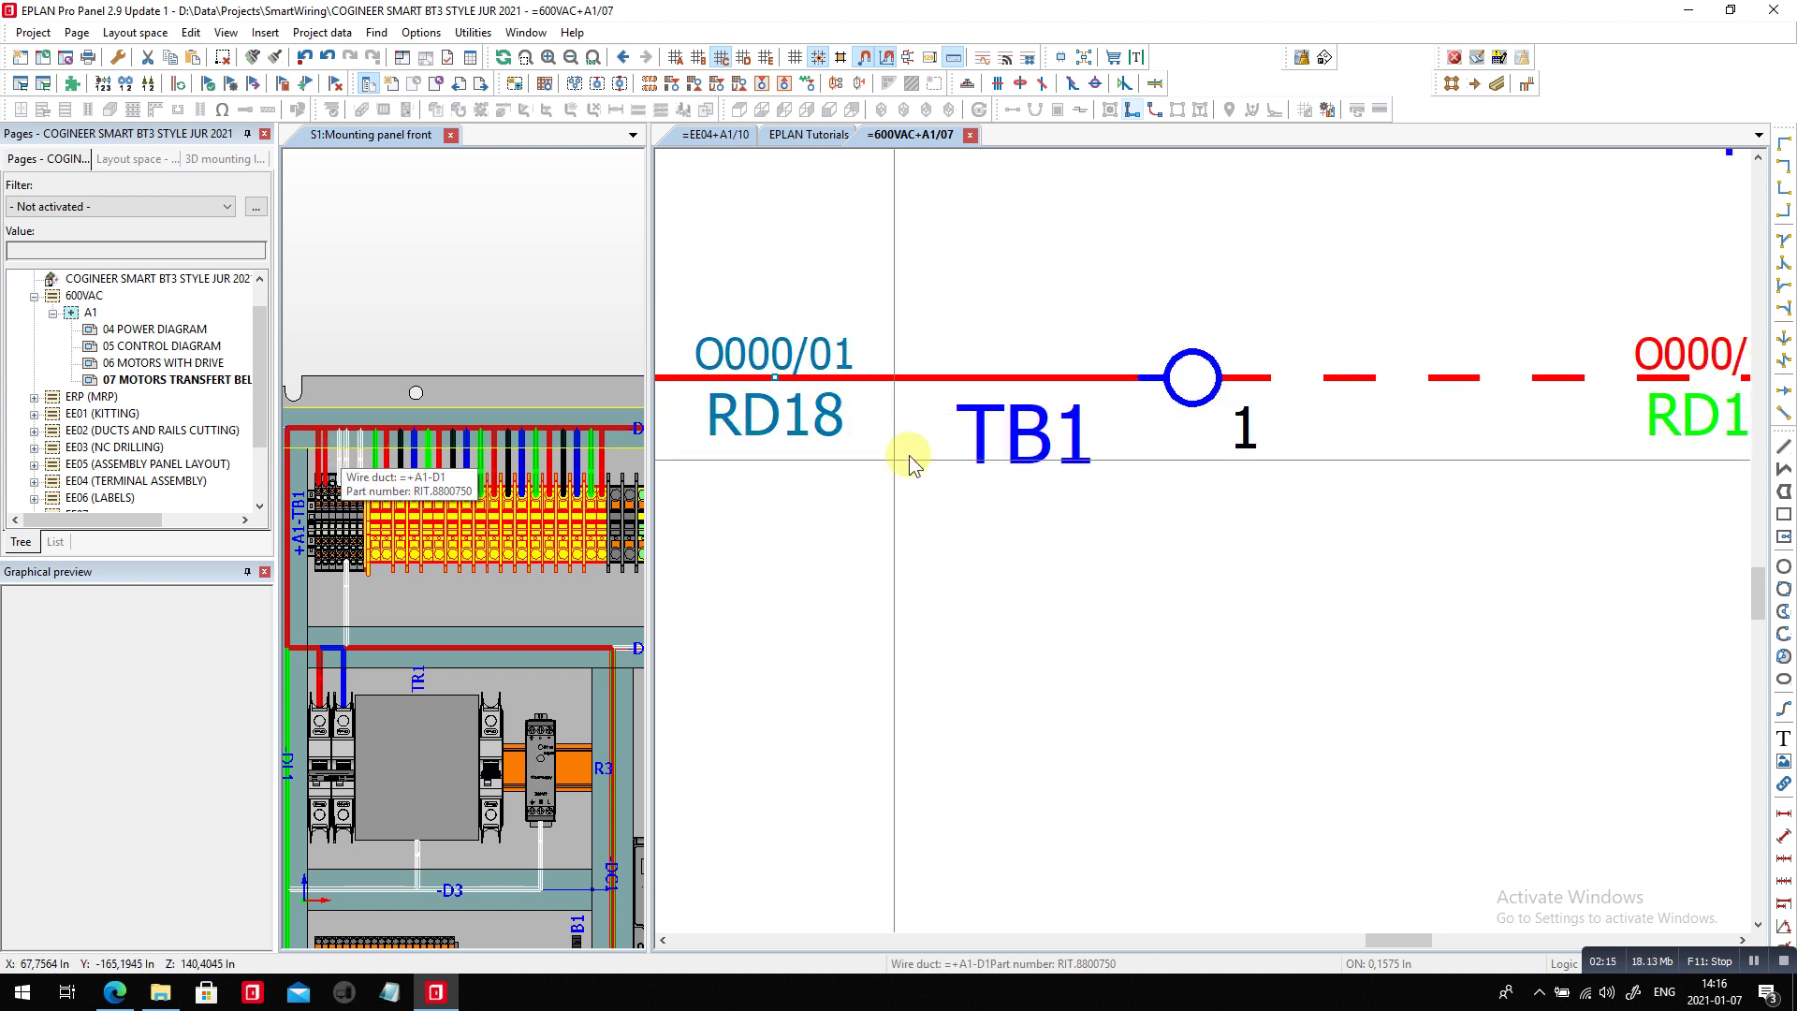
scroll(1591, 365, down, 2)
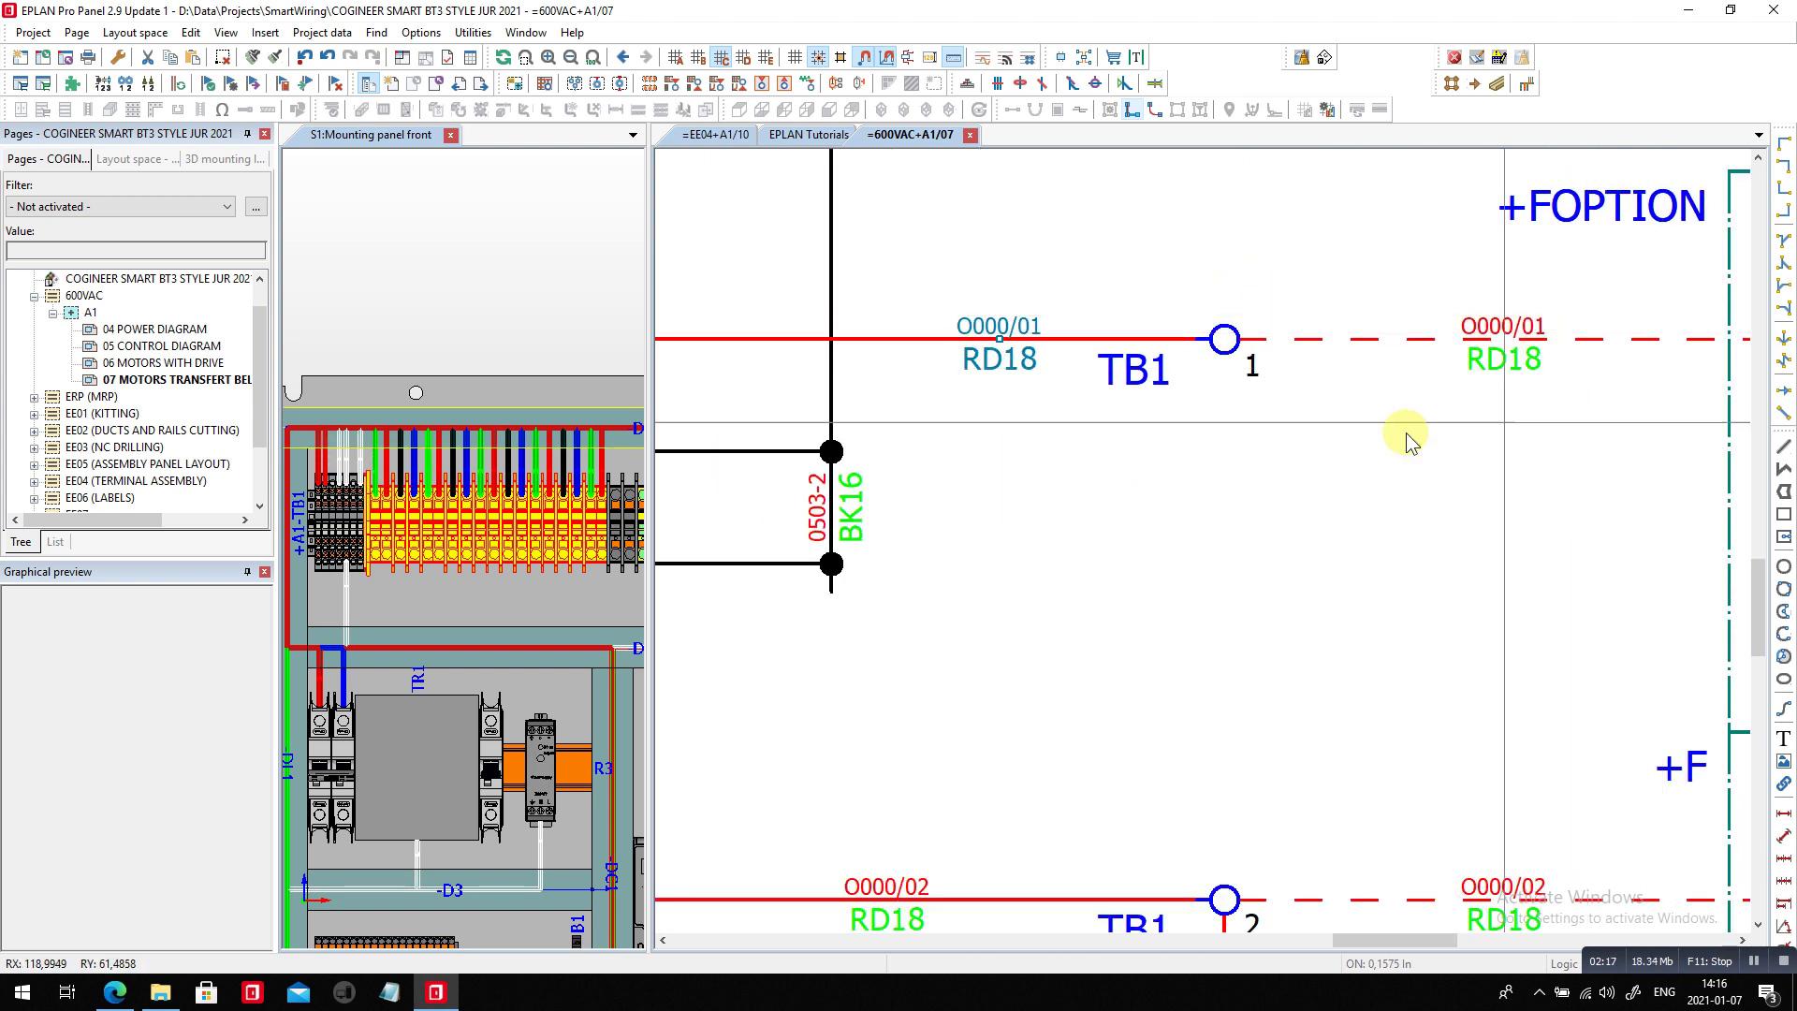
scroll(1265, 450, down, 3)
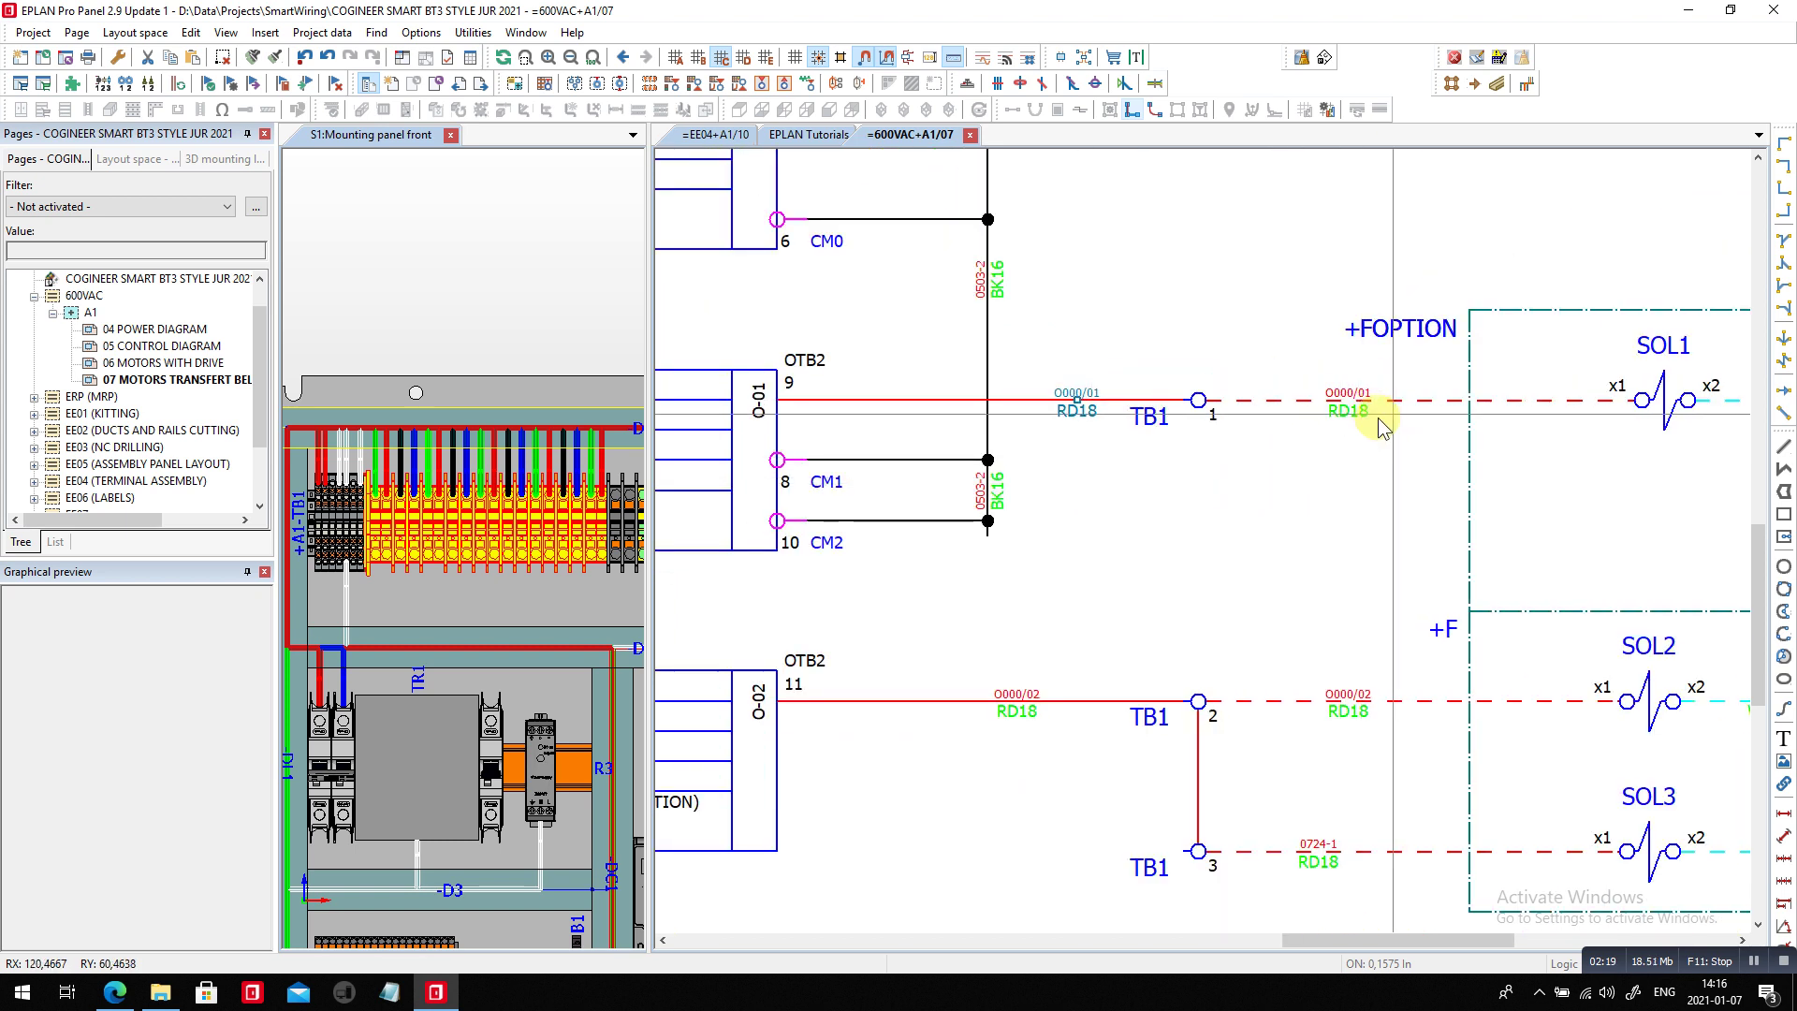
click(1347, 395)
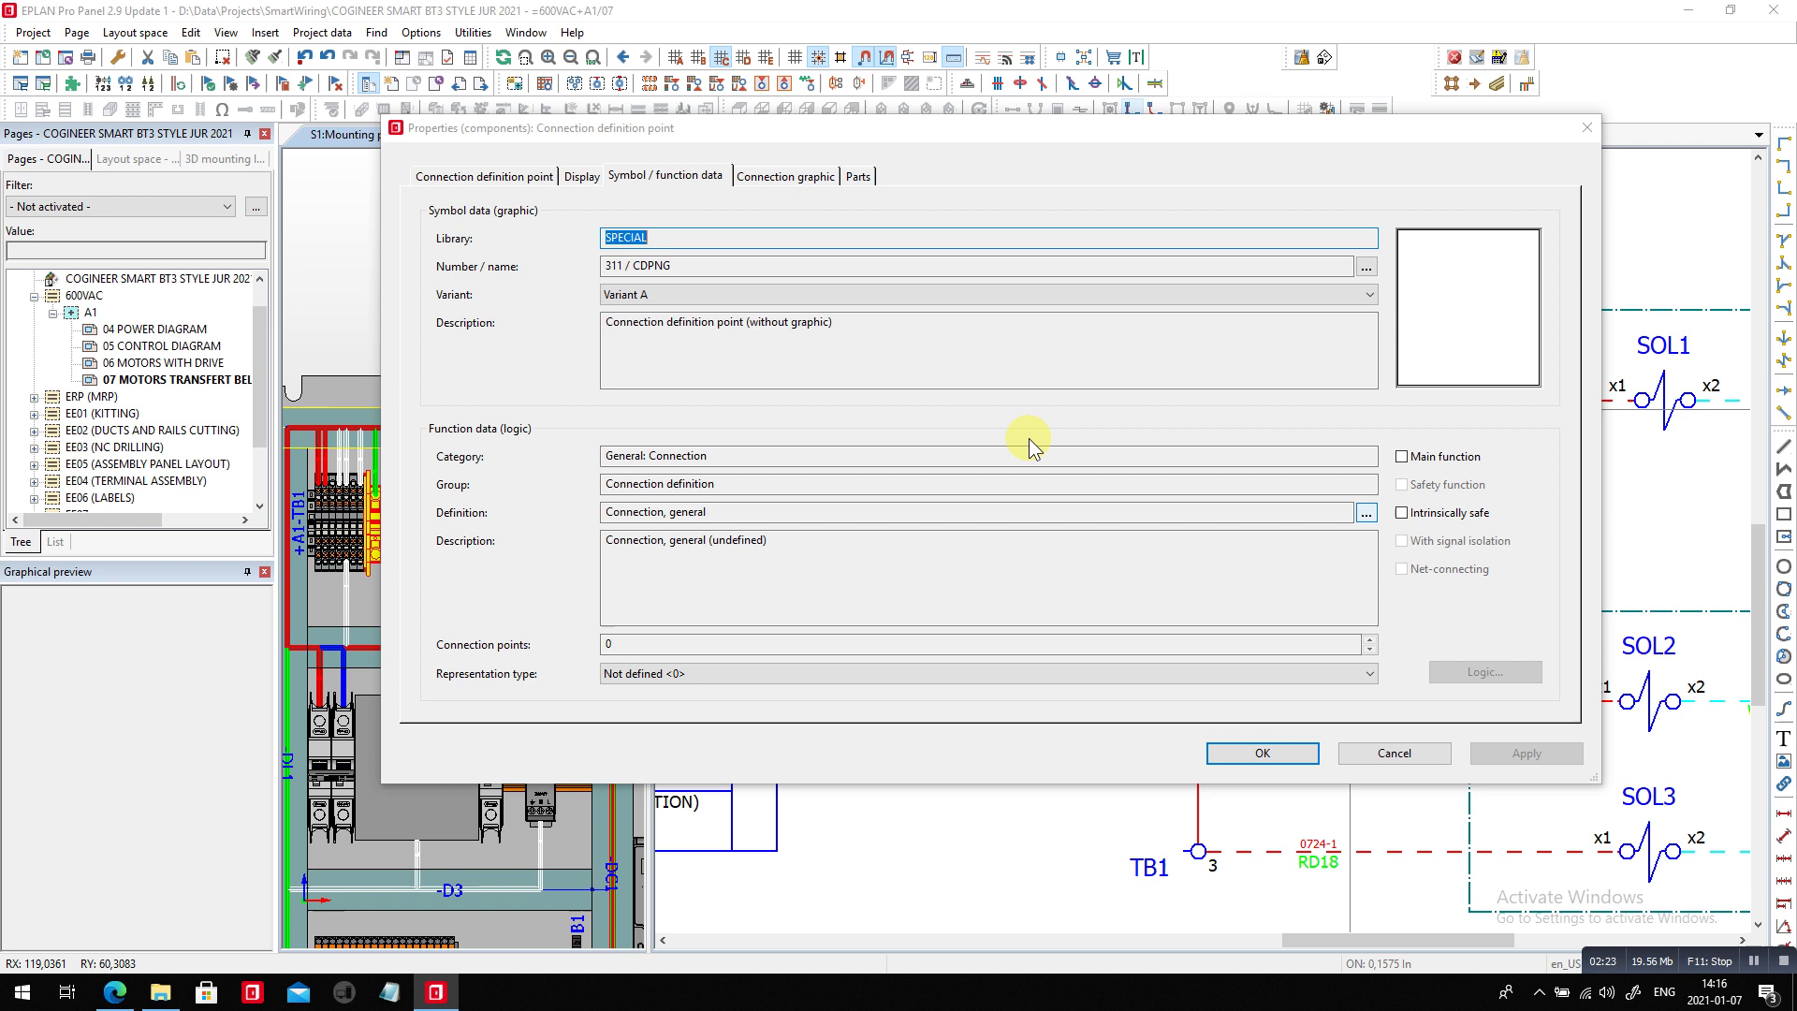
click(498, 170)
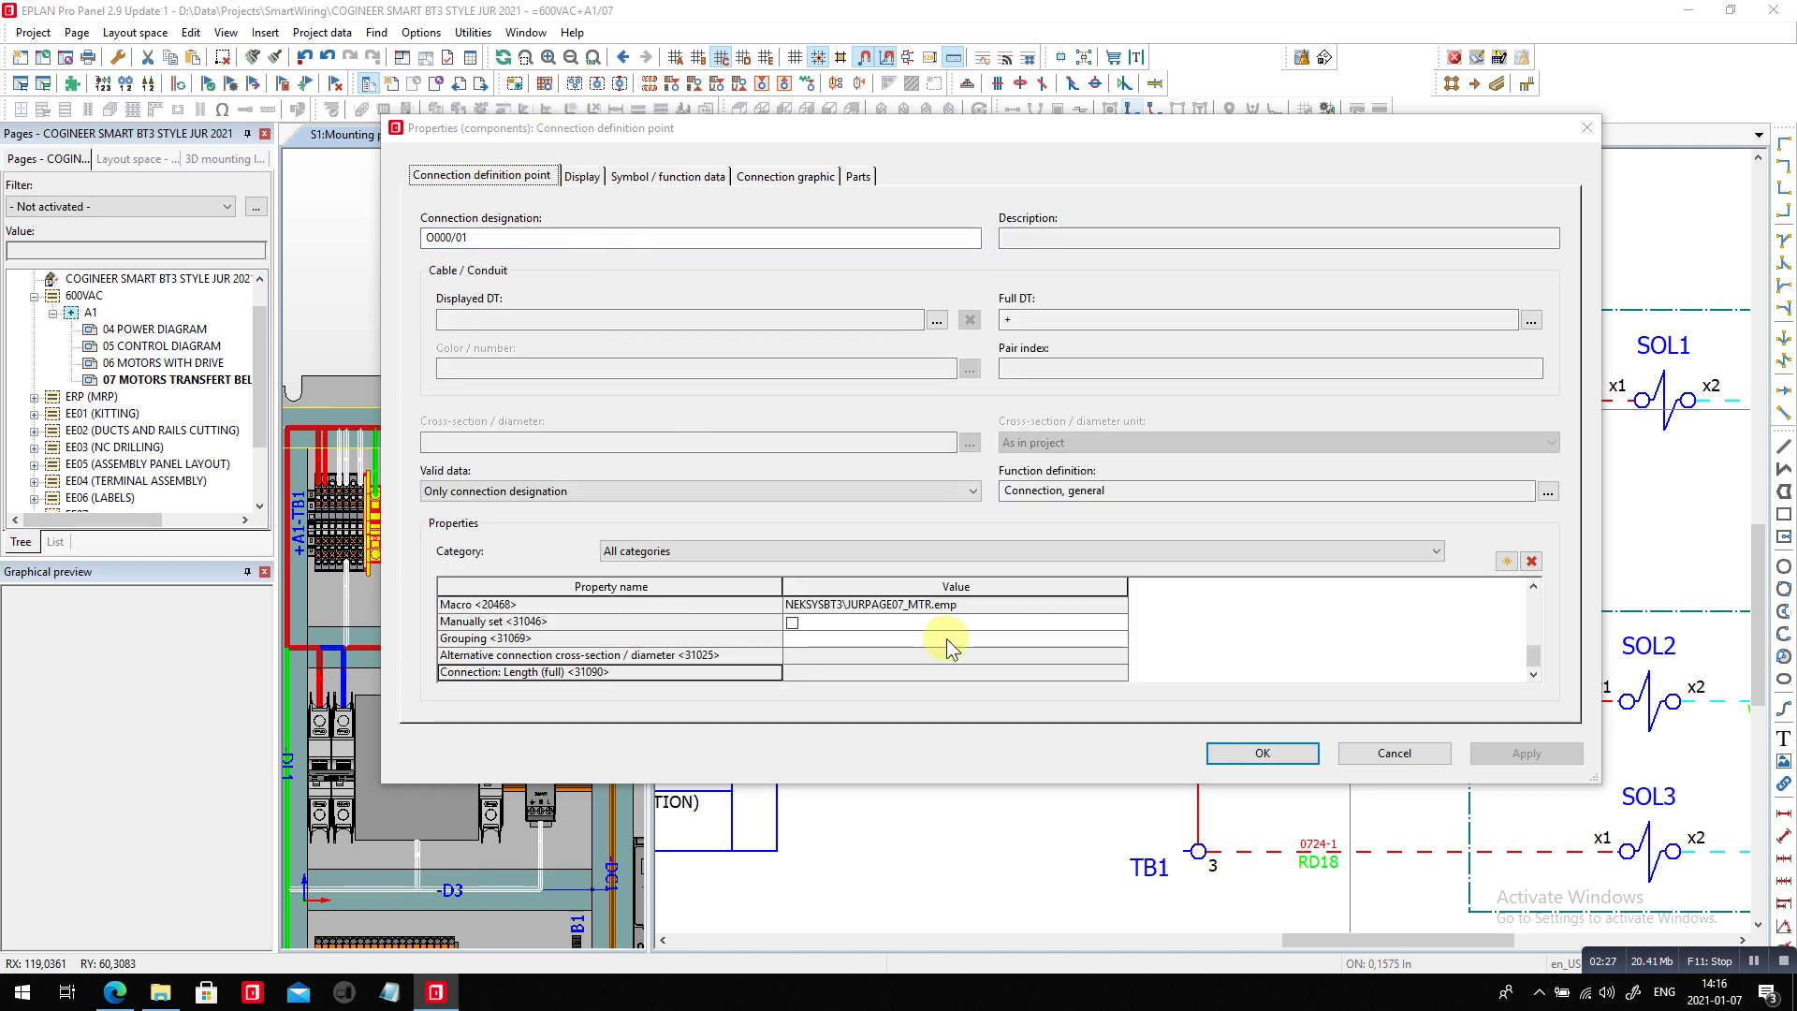
drag(1534, 655, 1581, 668)
click(717, 639)
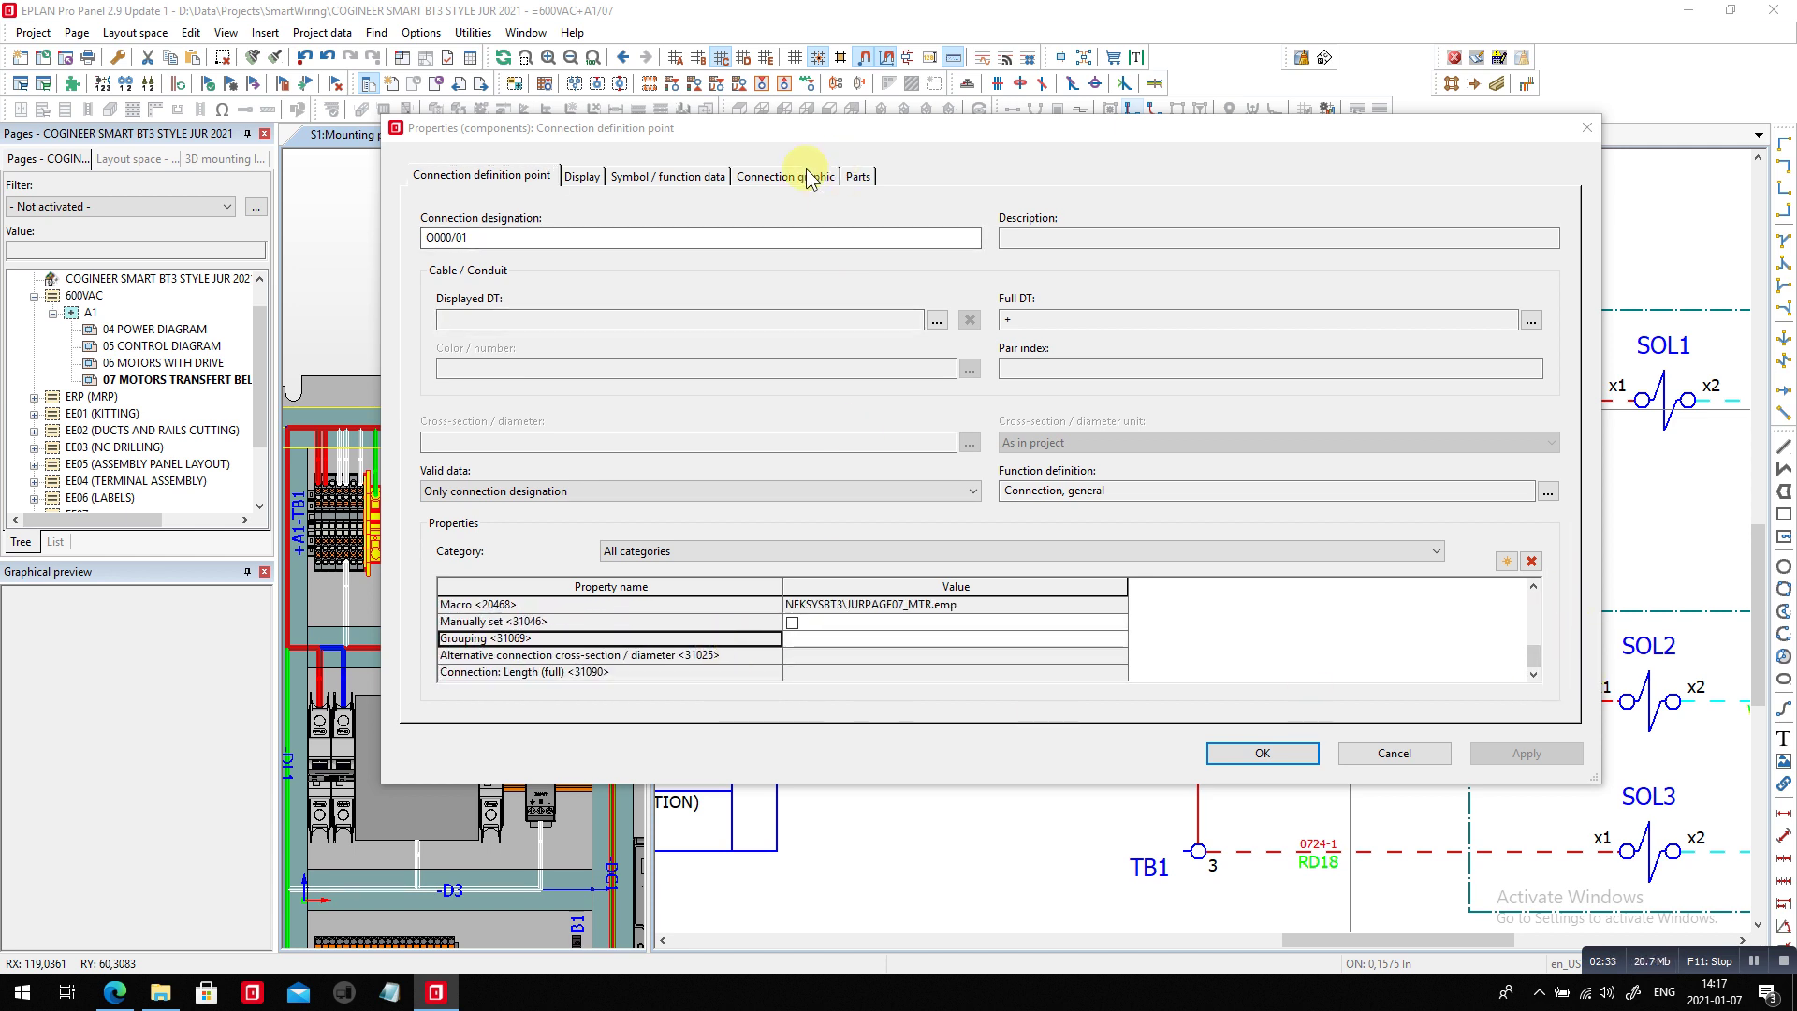
click(811, 178)
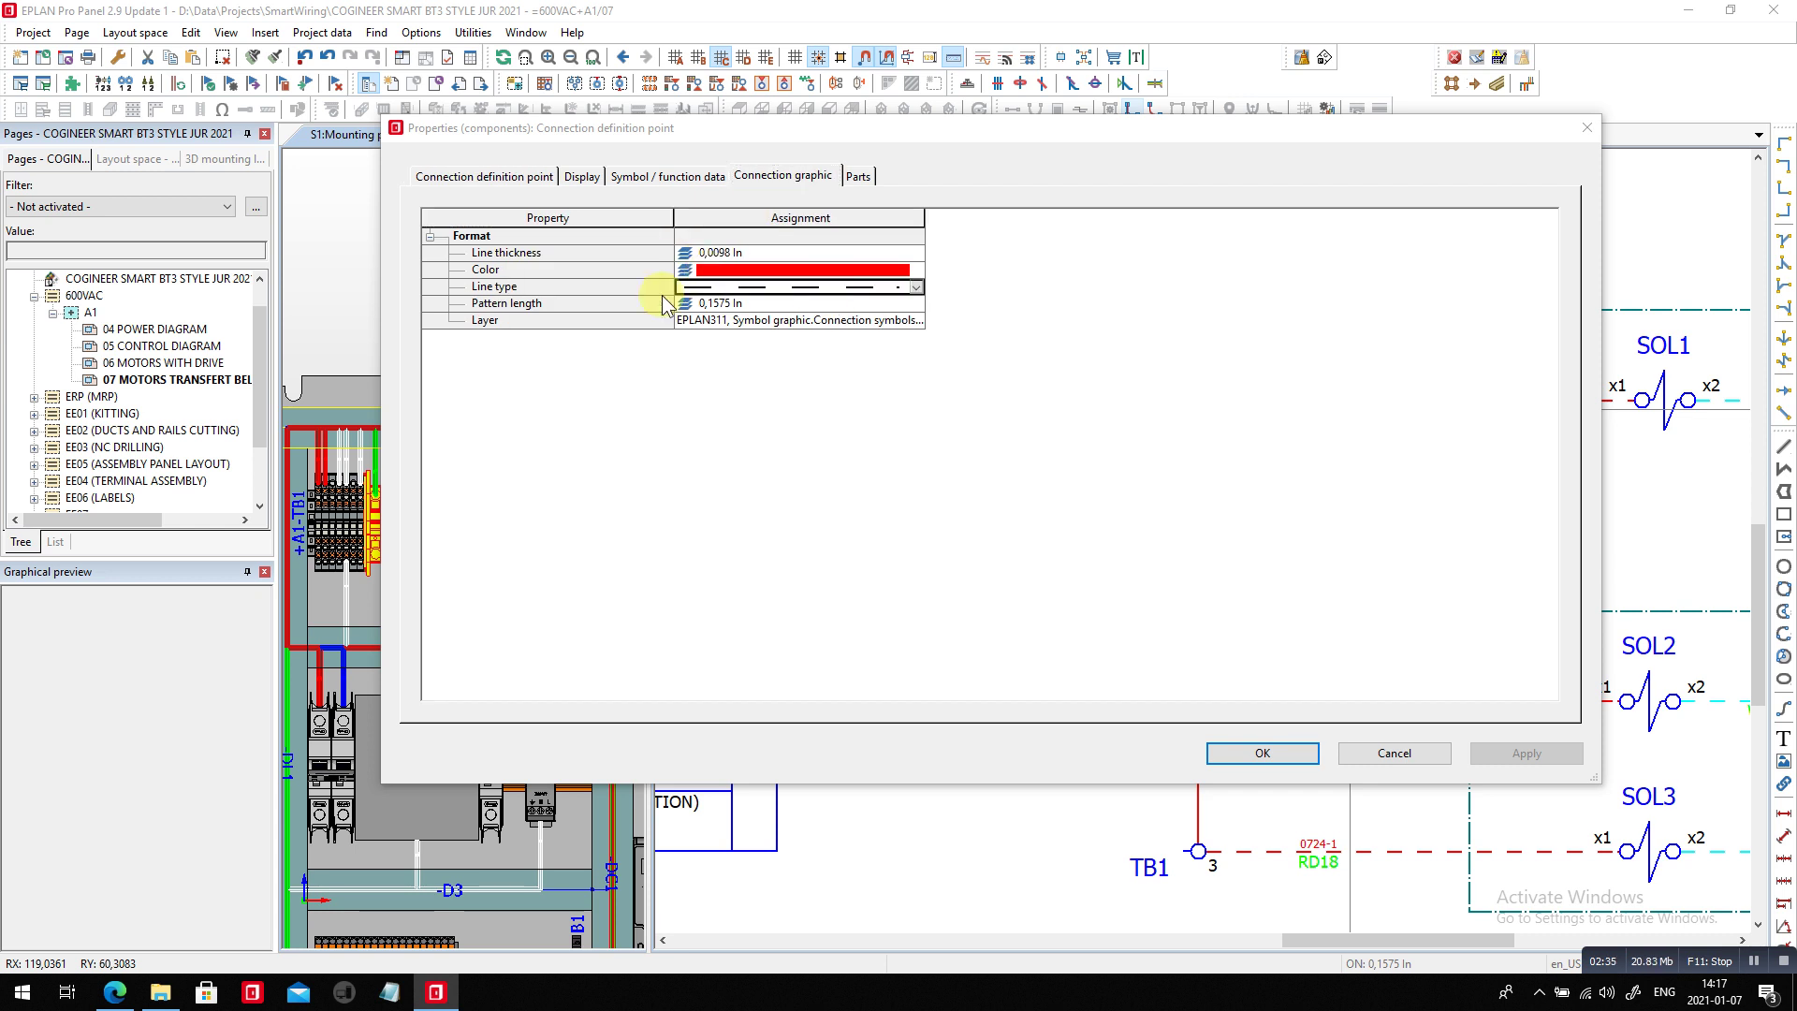
click(1263, 753)
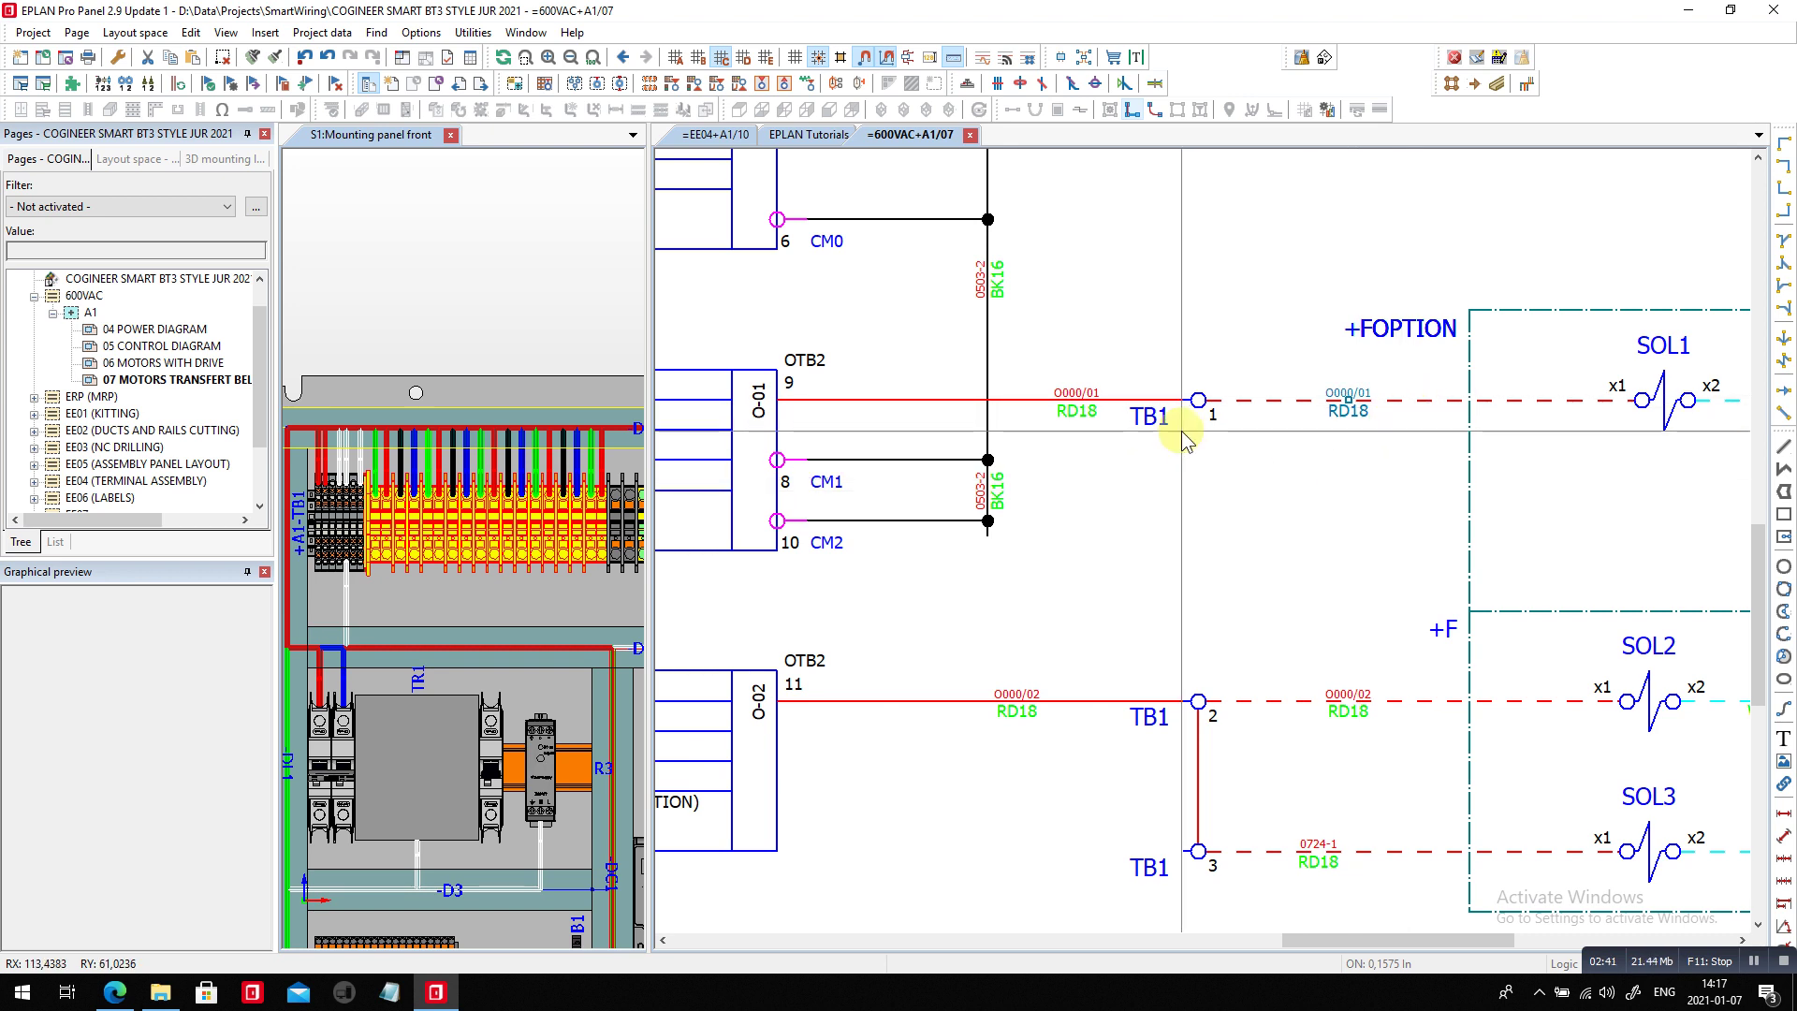
- Check TB1:1's connection targets: +A1-K1:OTB2:9 on point 1, +F-SOL1:x1 on point 2
click(1198, 401)
double_click(1270, 416)
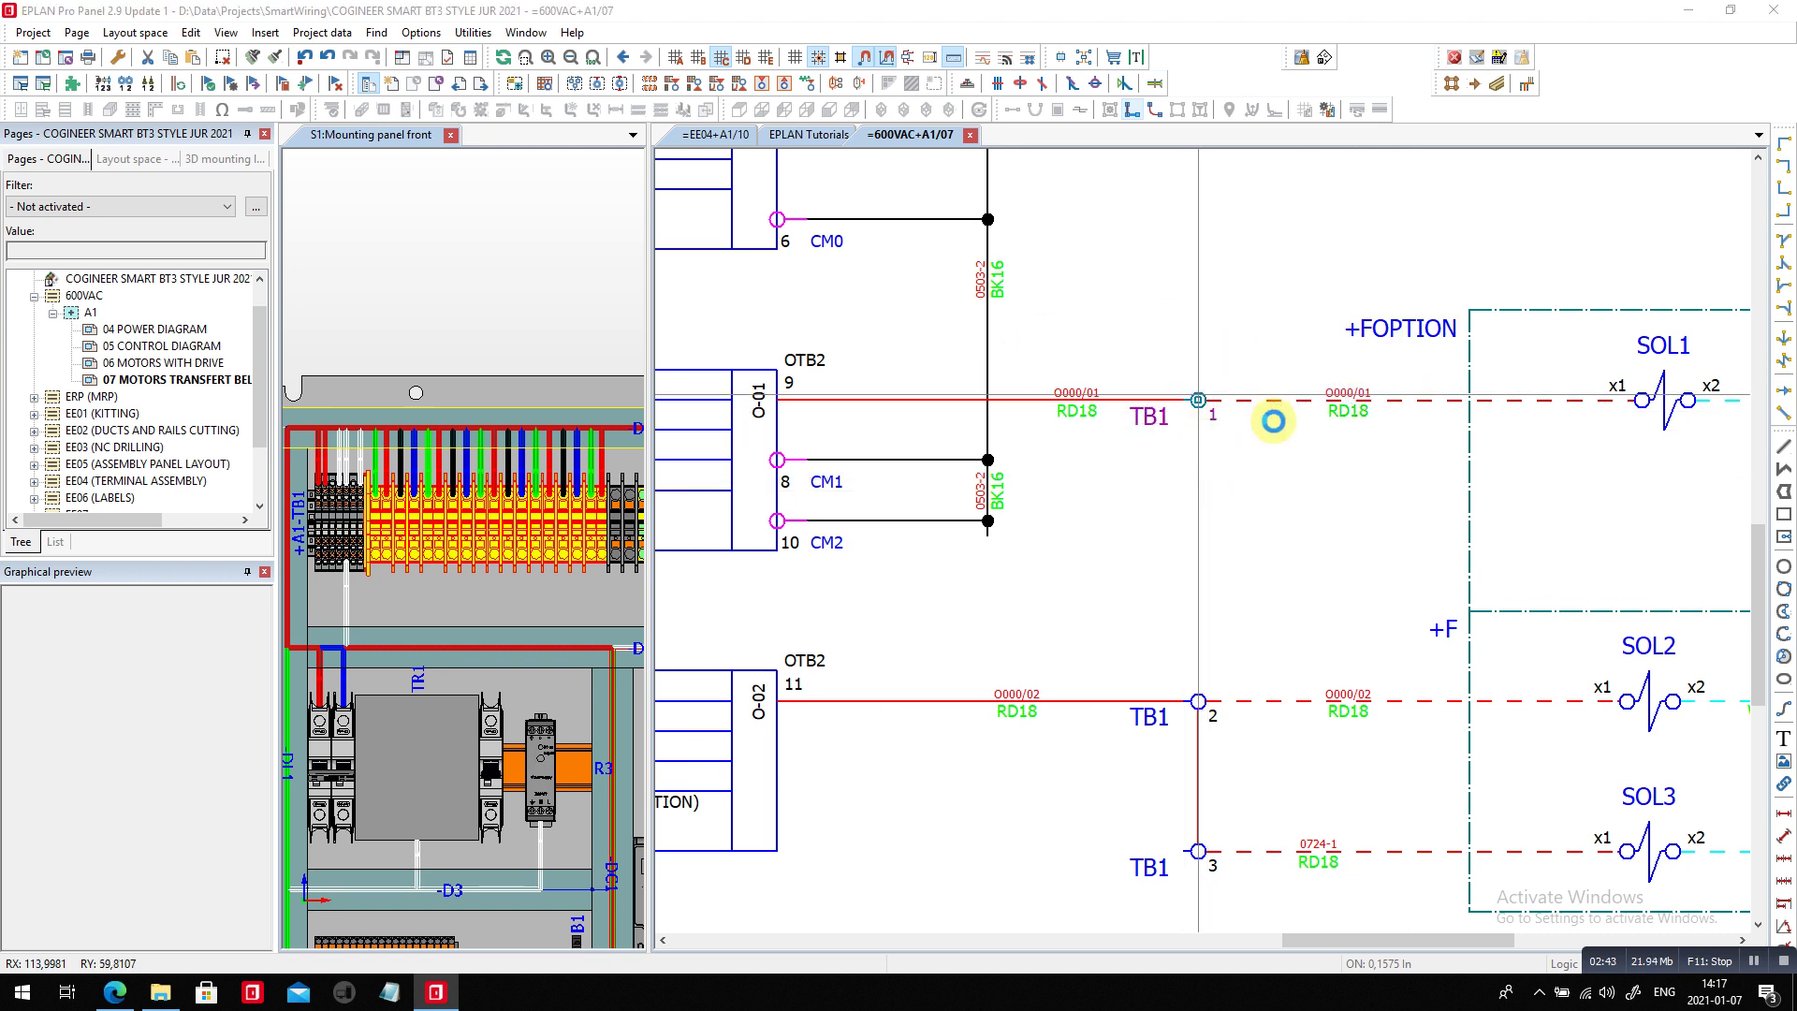
click(675, 177)
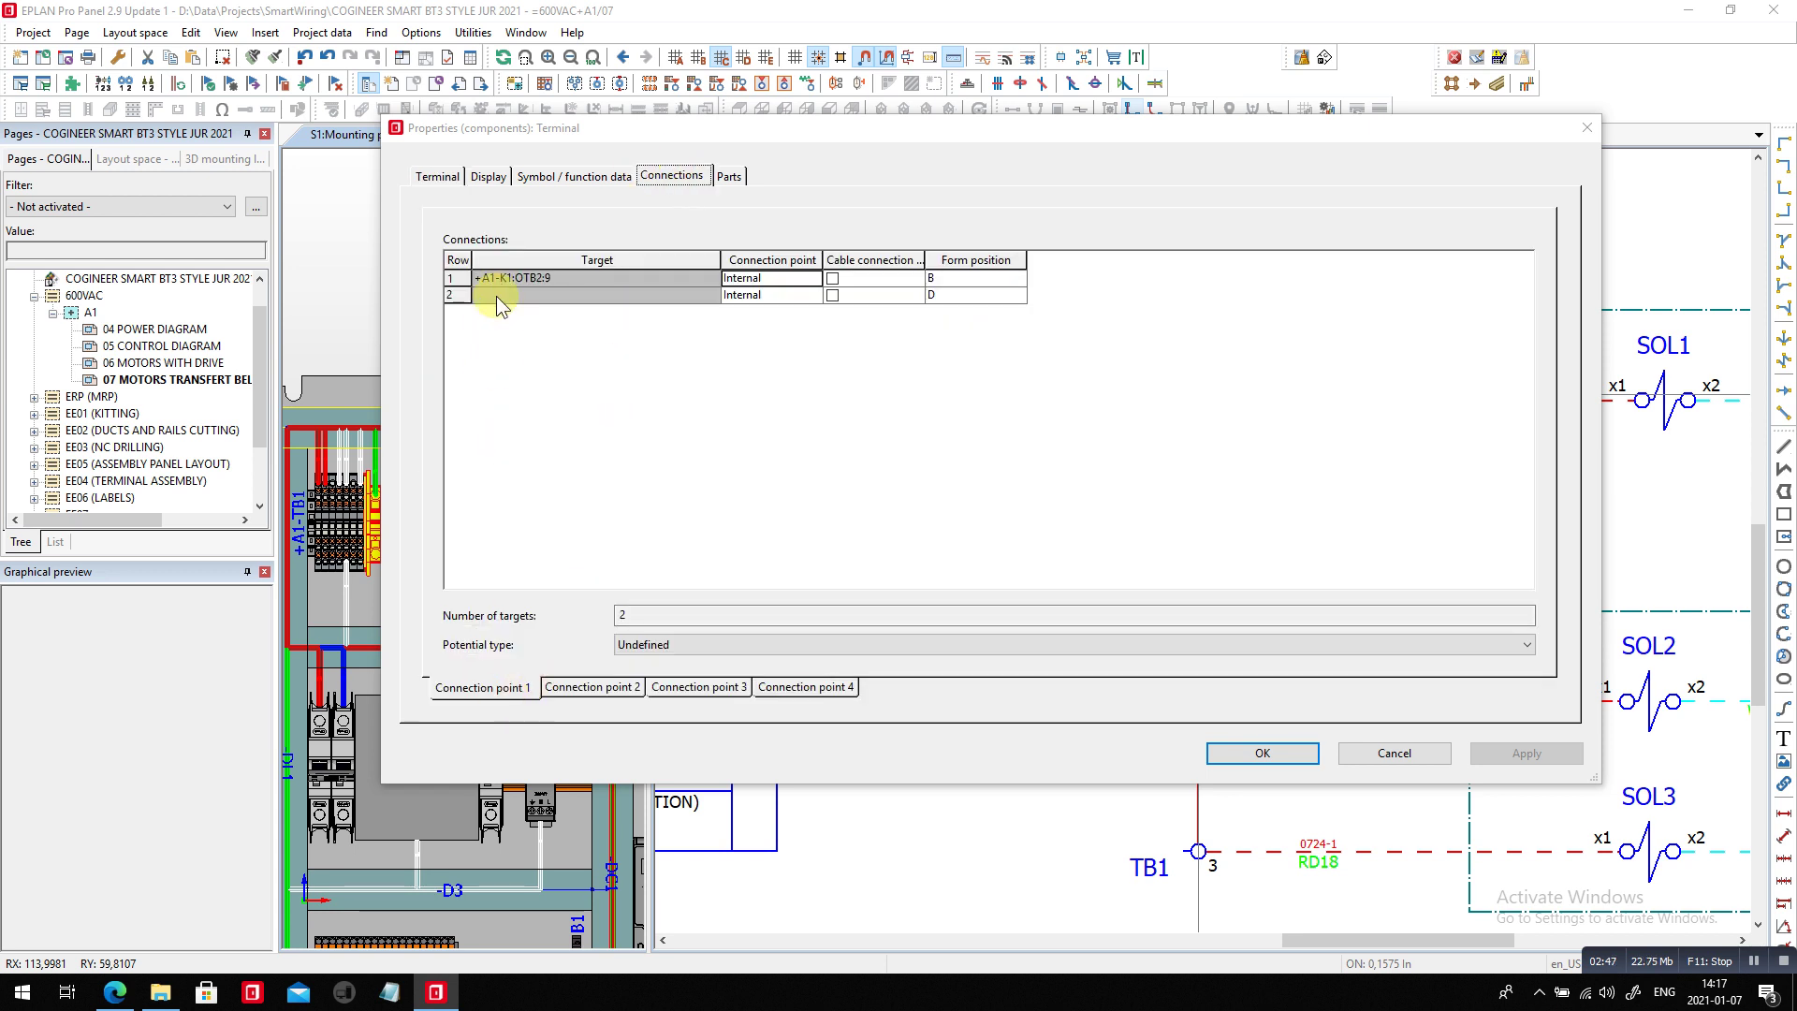
click(538, 280)
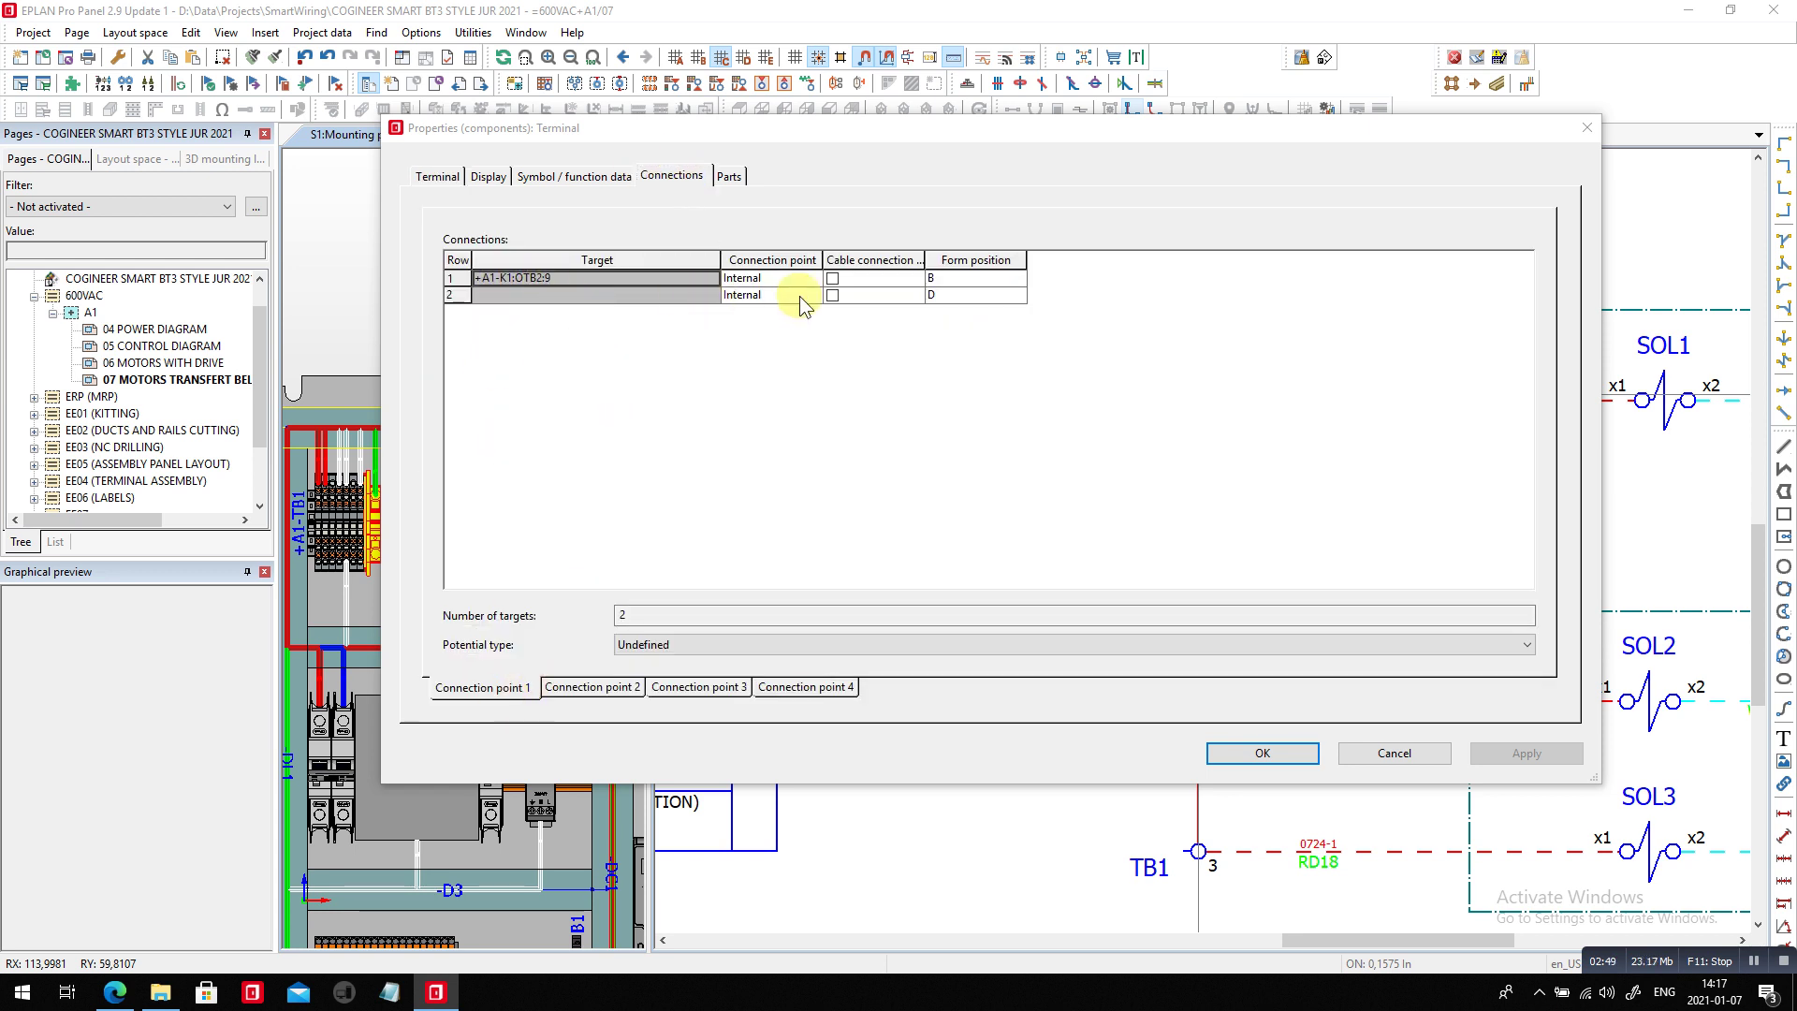
click(625, 688)
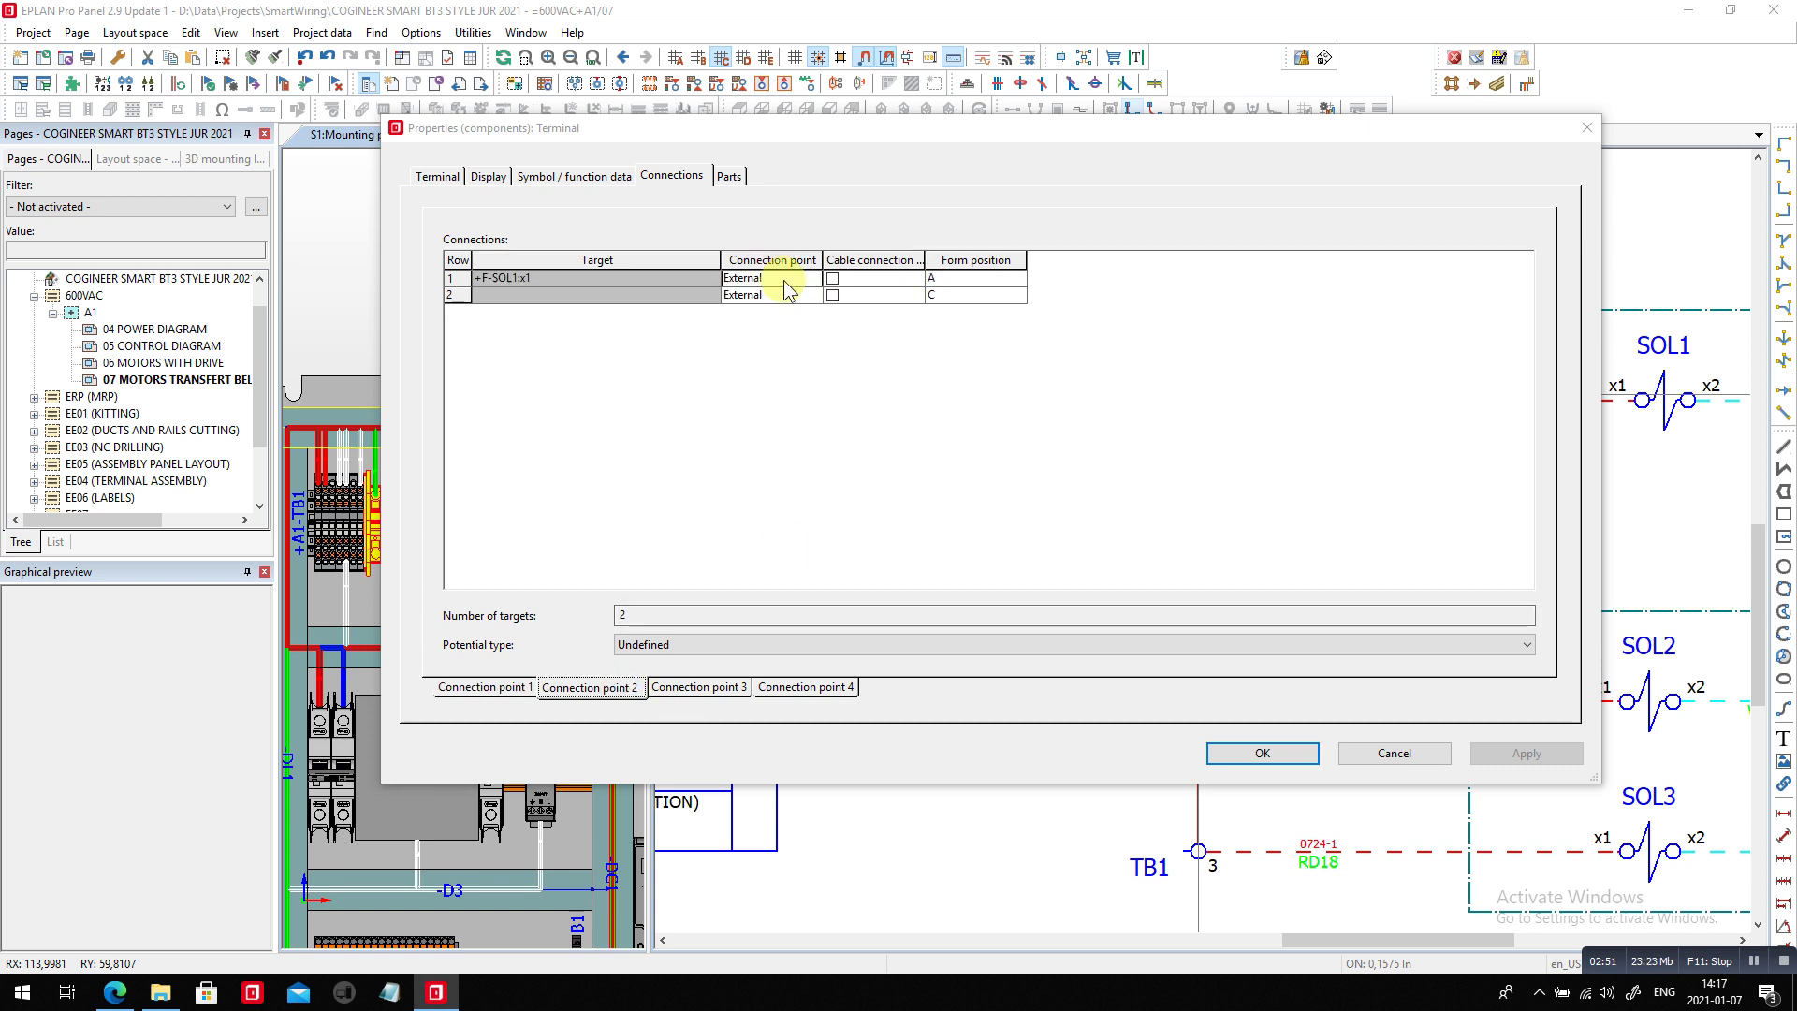
- Review the saddle jumper between TB1 terminals 2 and 3 in the terminal strip editor
key(Escape)
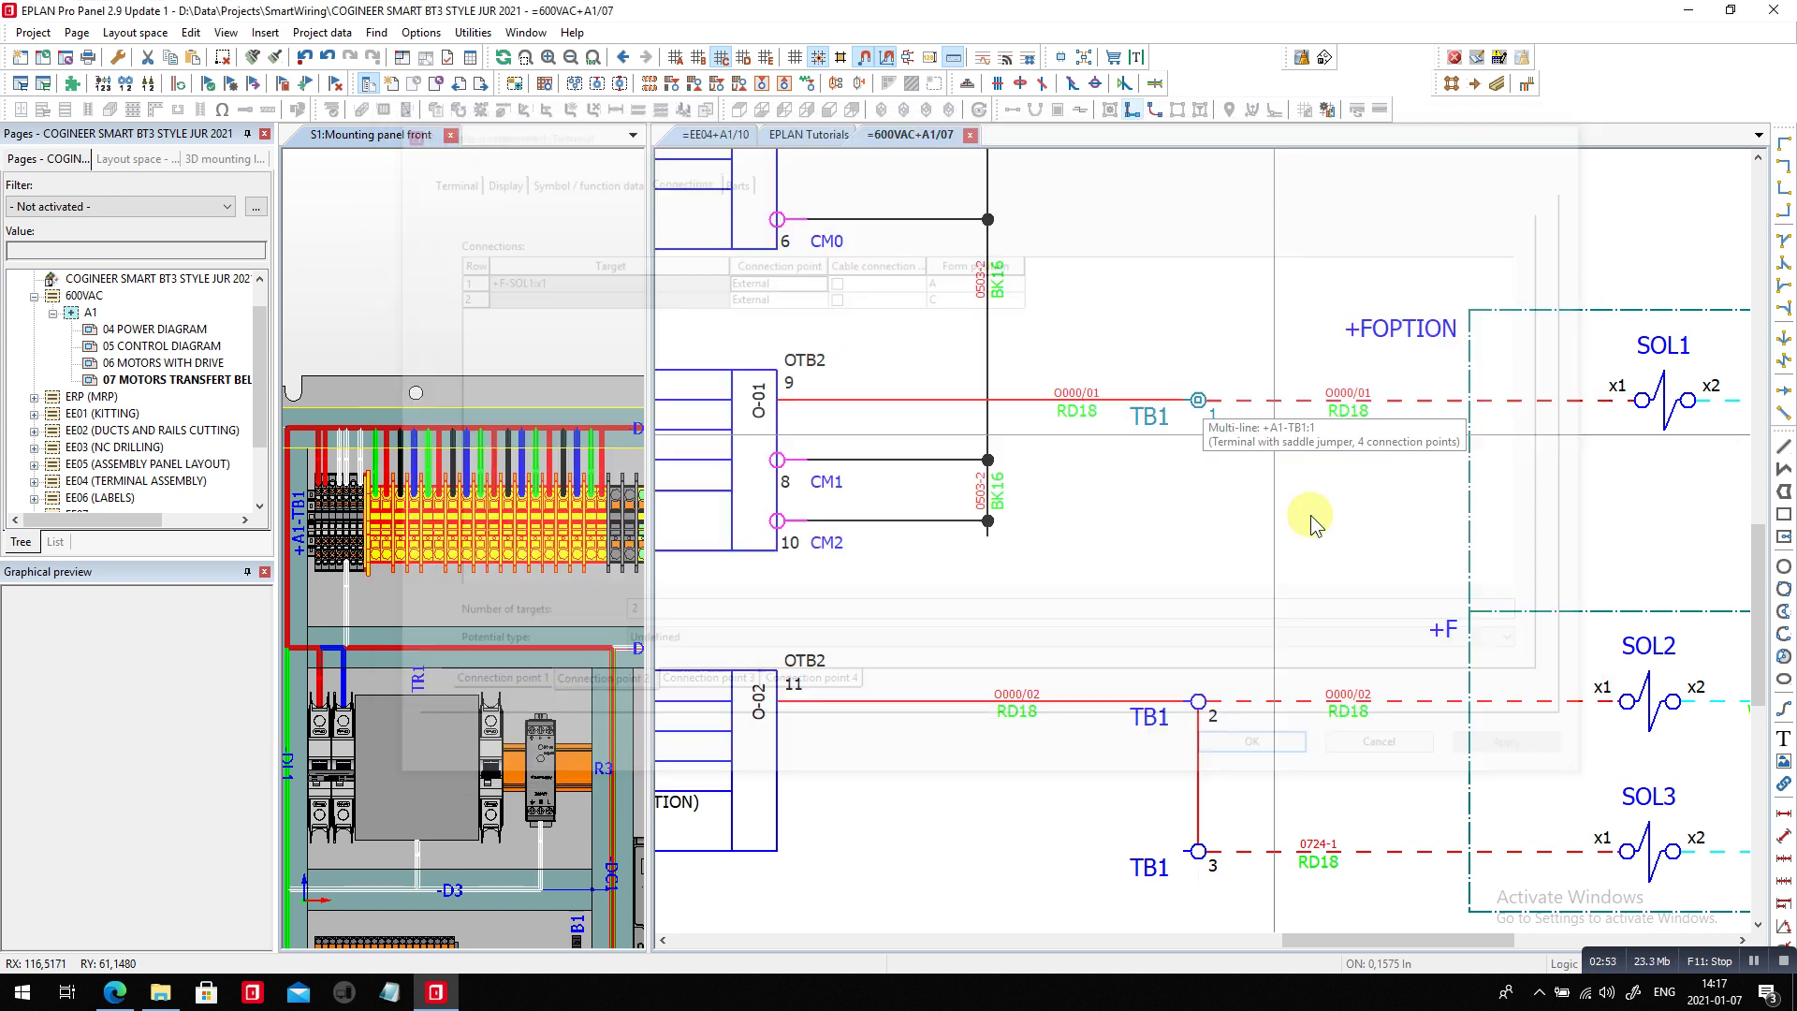
click(1205, 851)
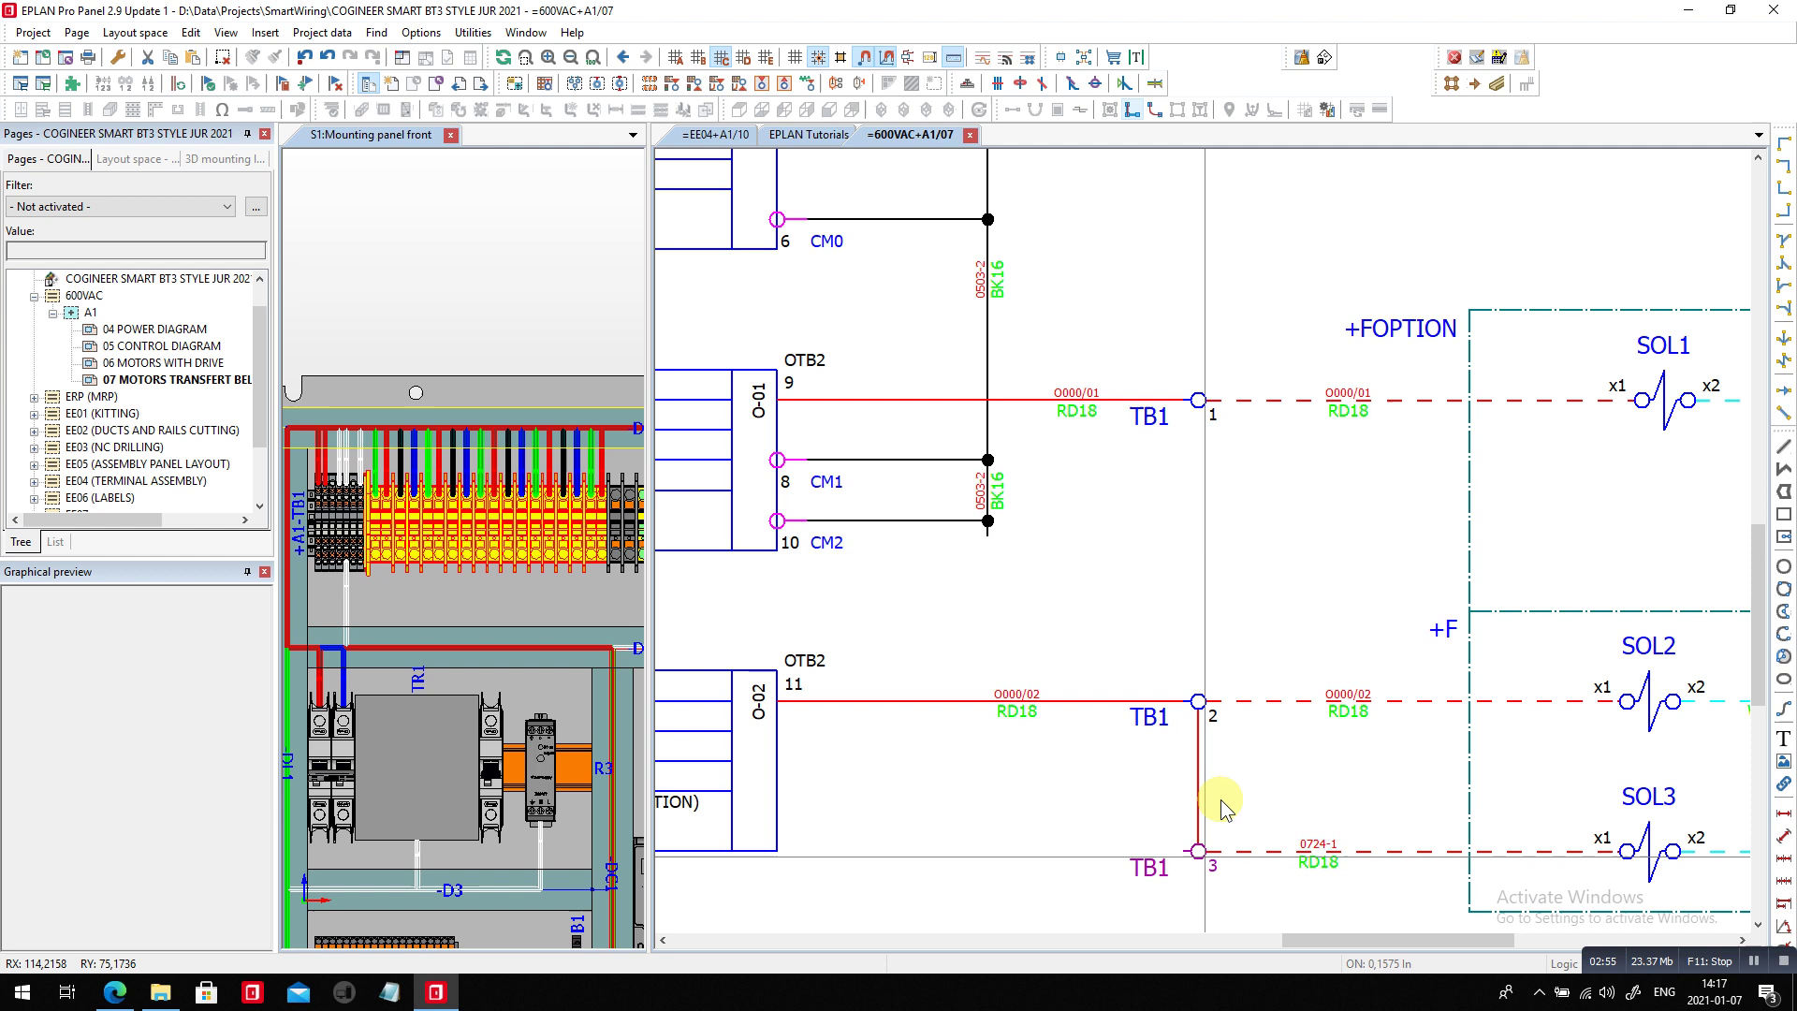
click(1201, 704)
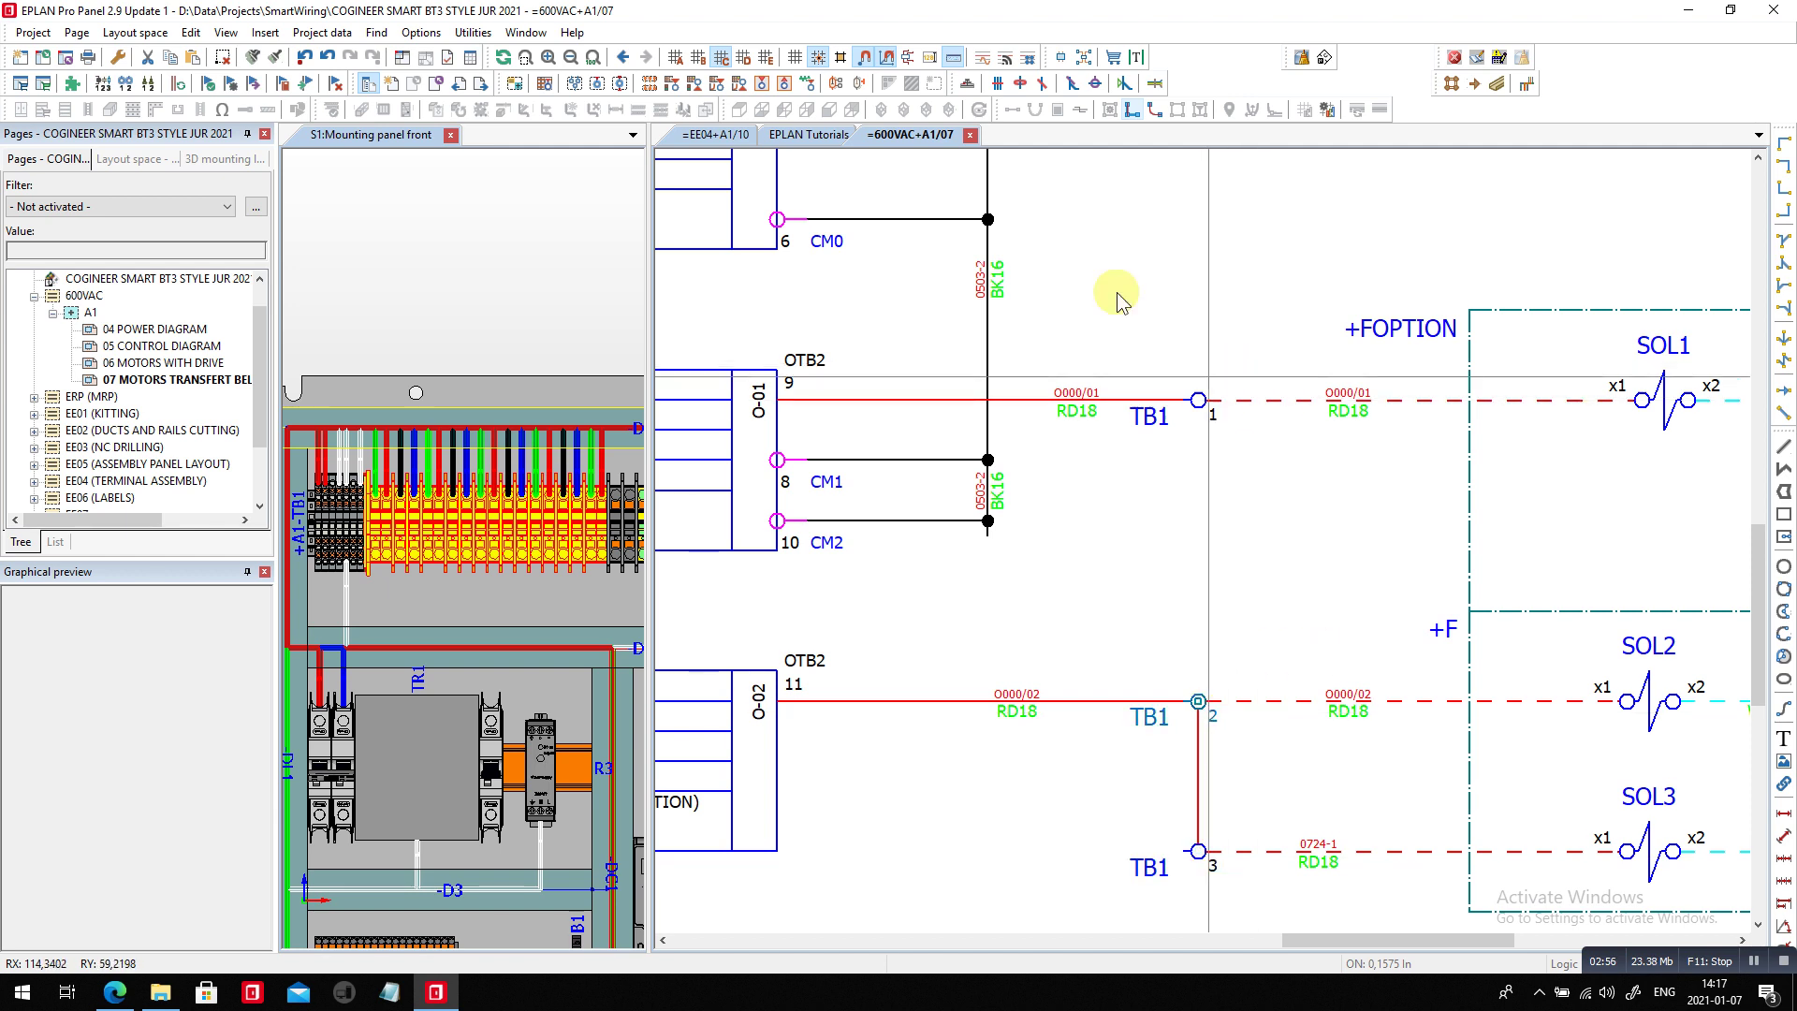
click(322, 33)
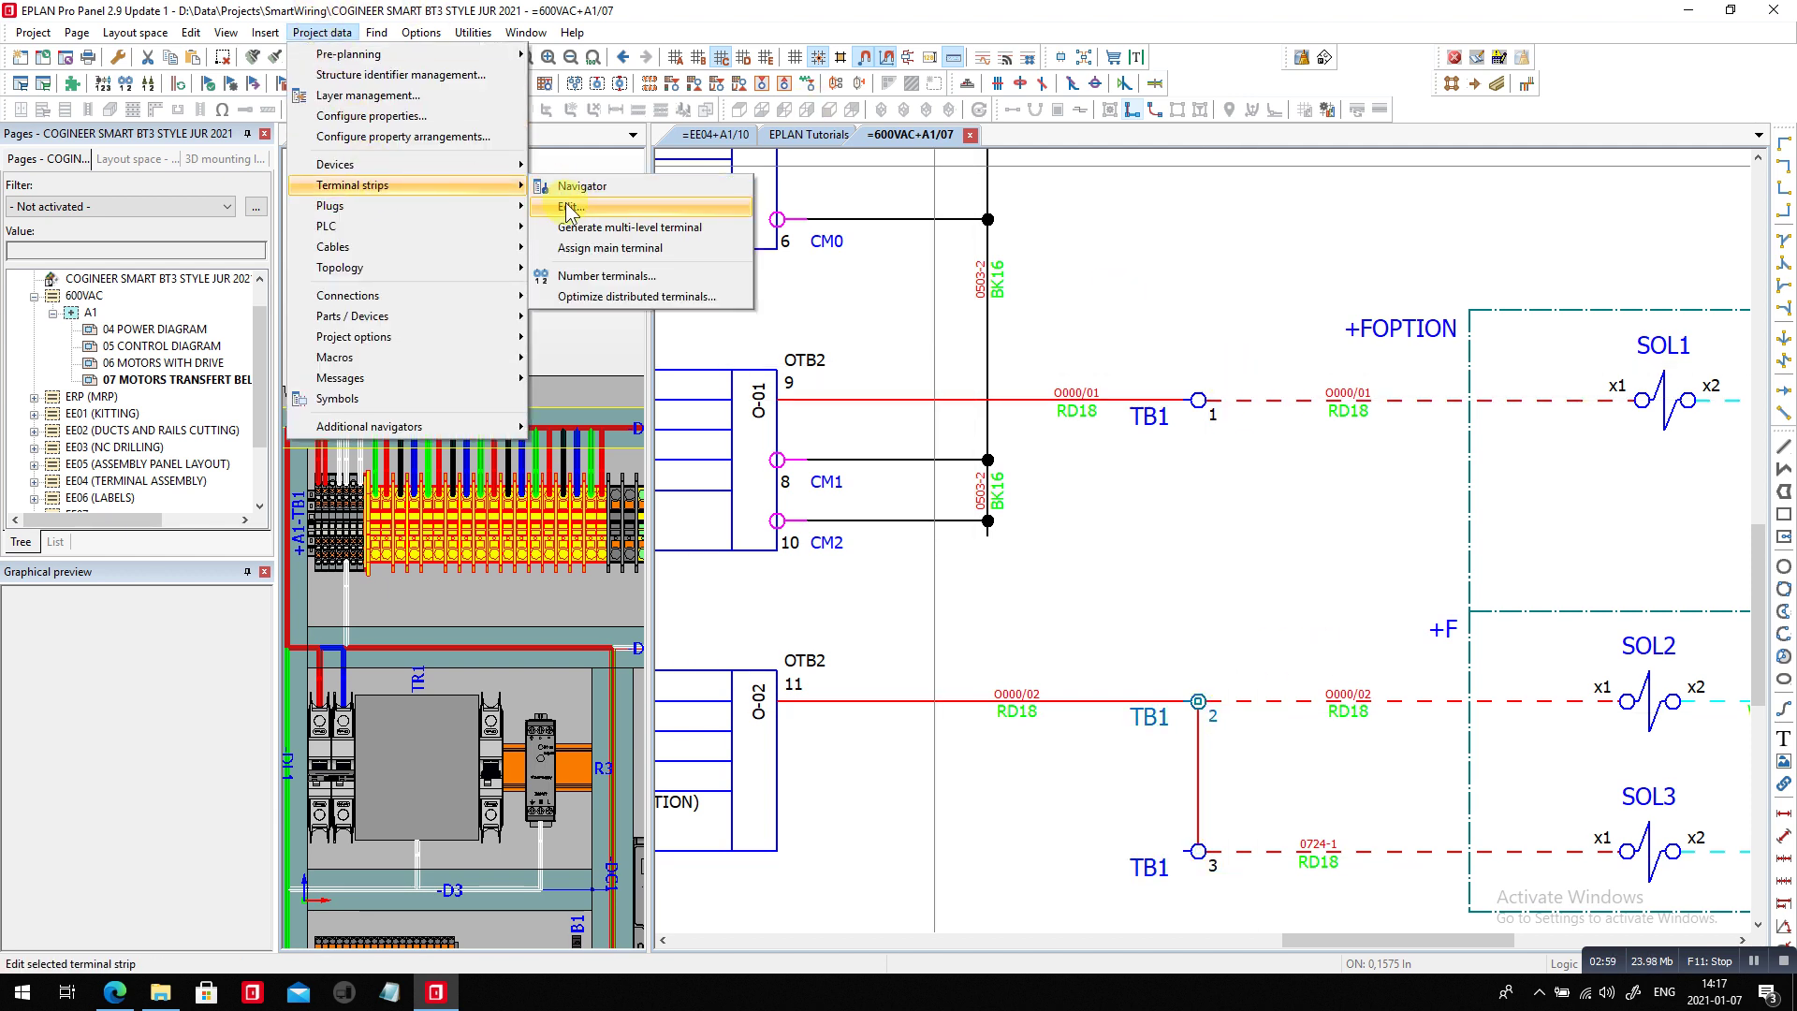
click(826, 412)
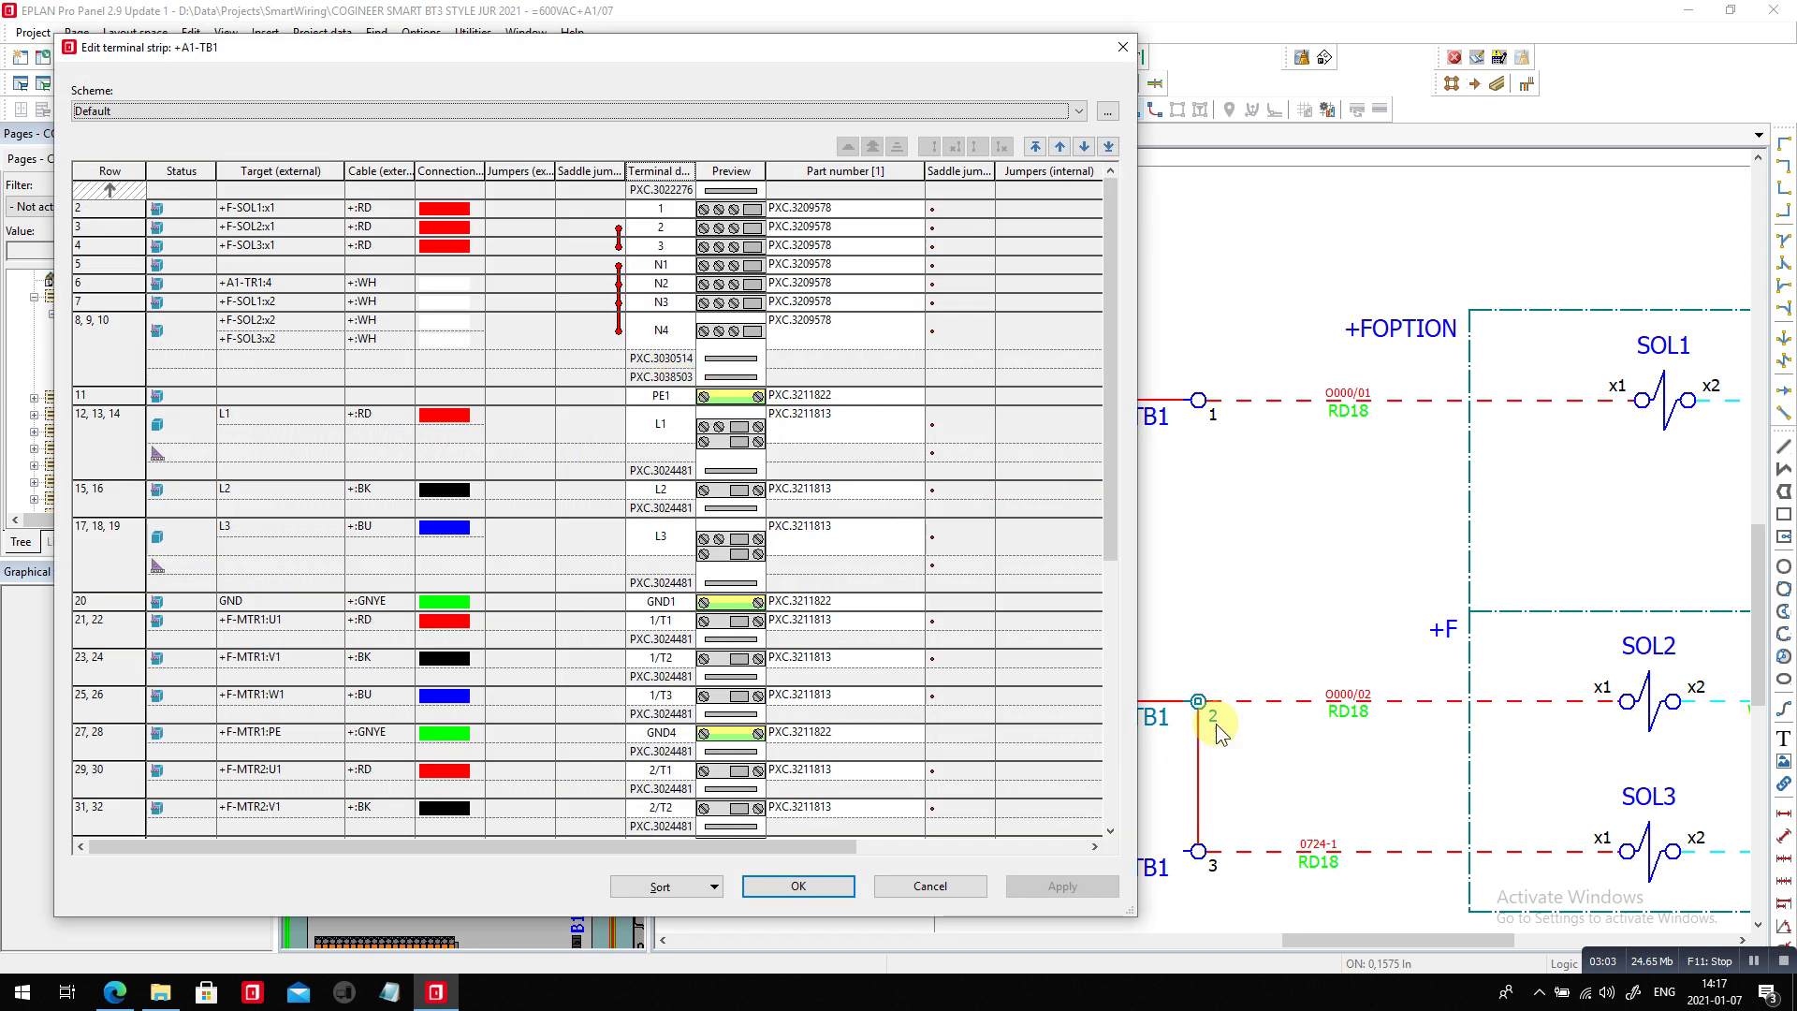
click(655, 241)
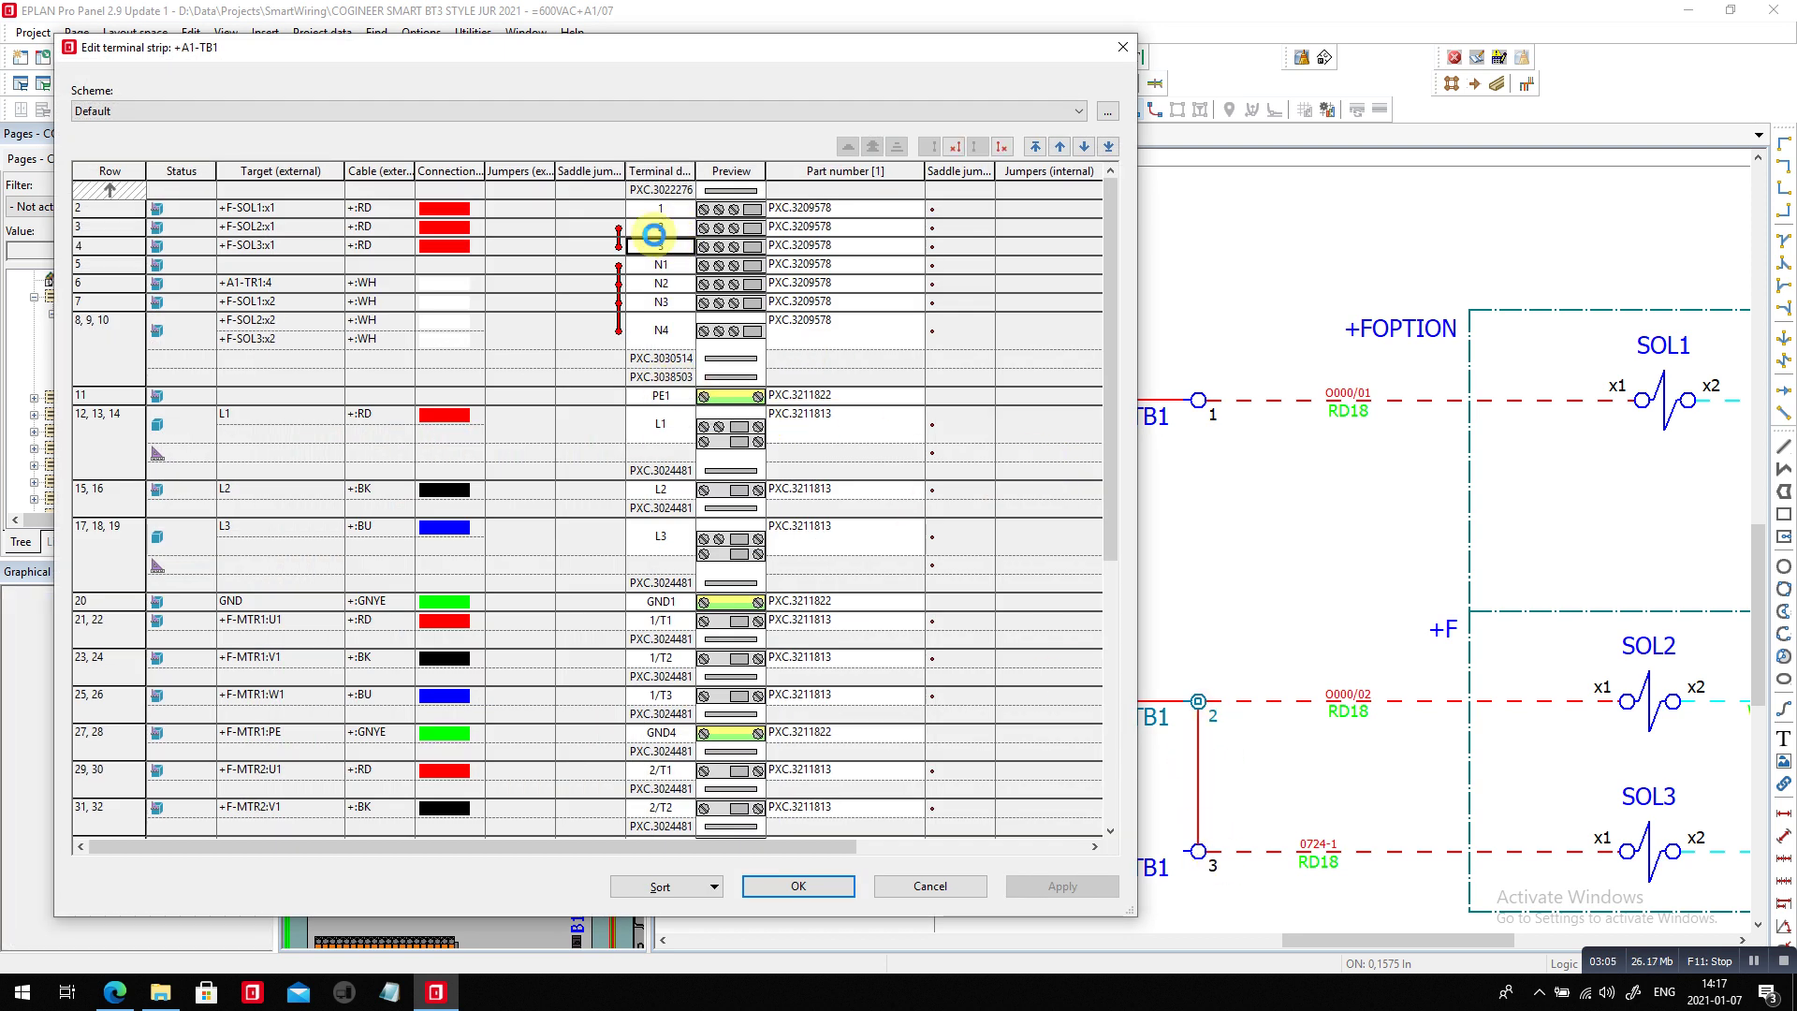
click(594, 238)
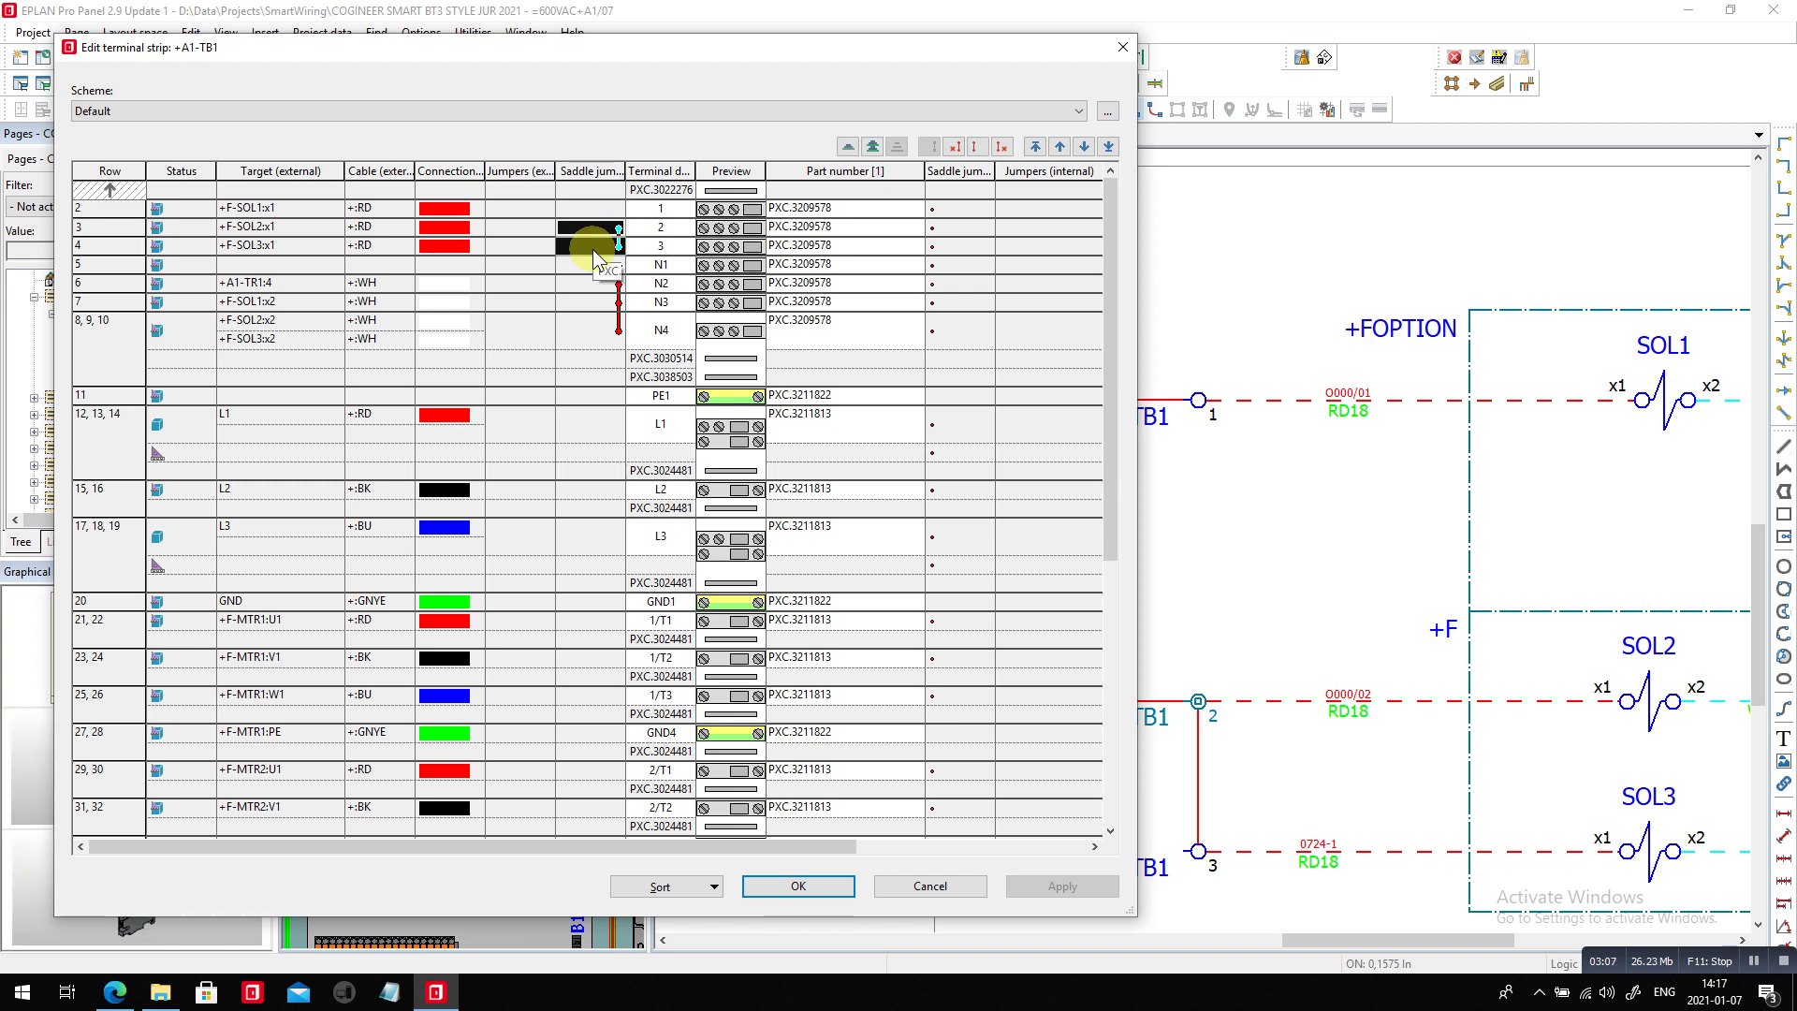
key(Return)
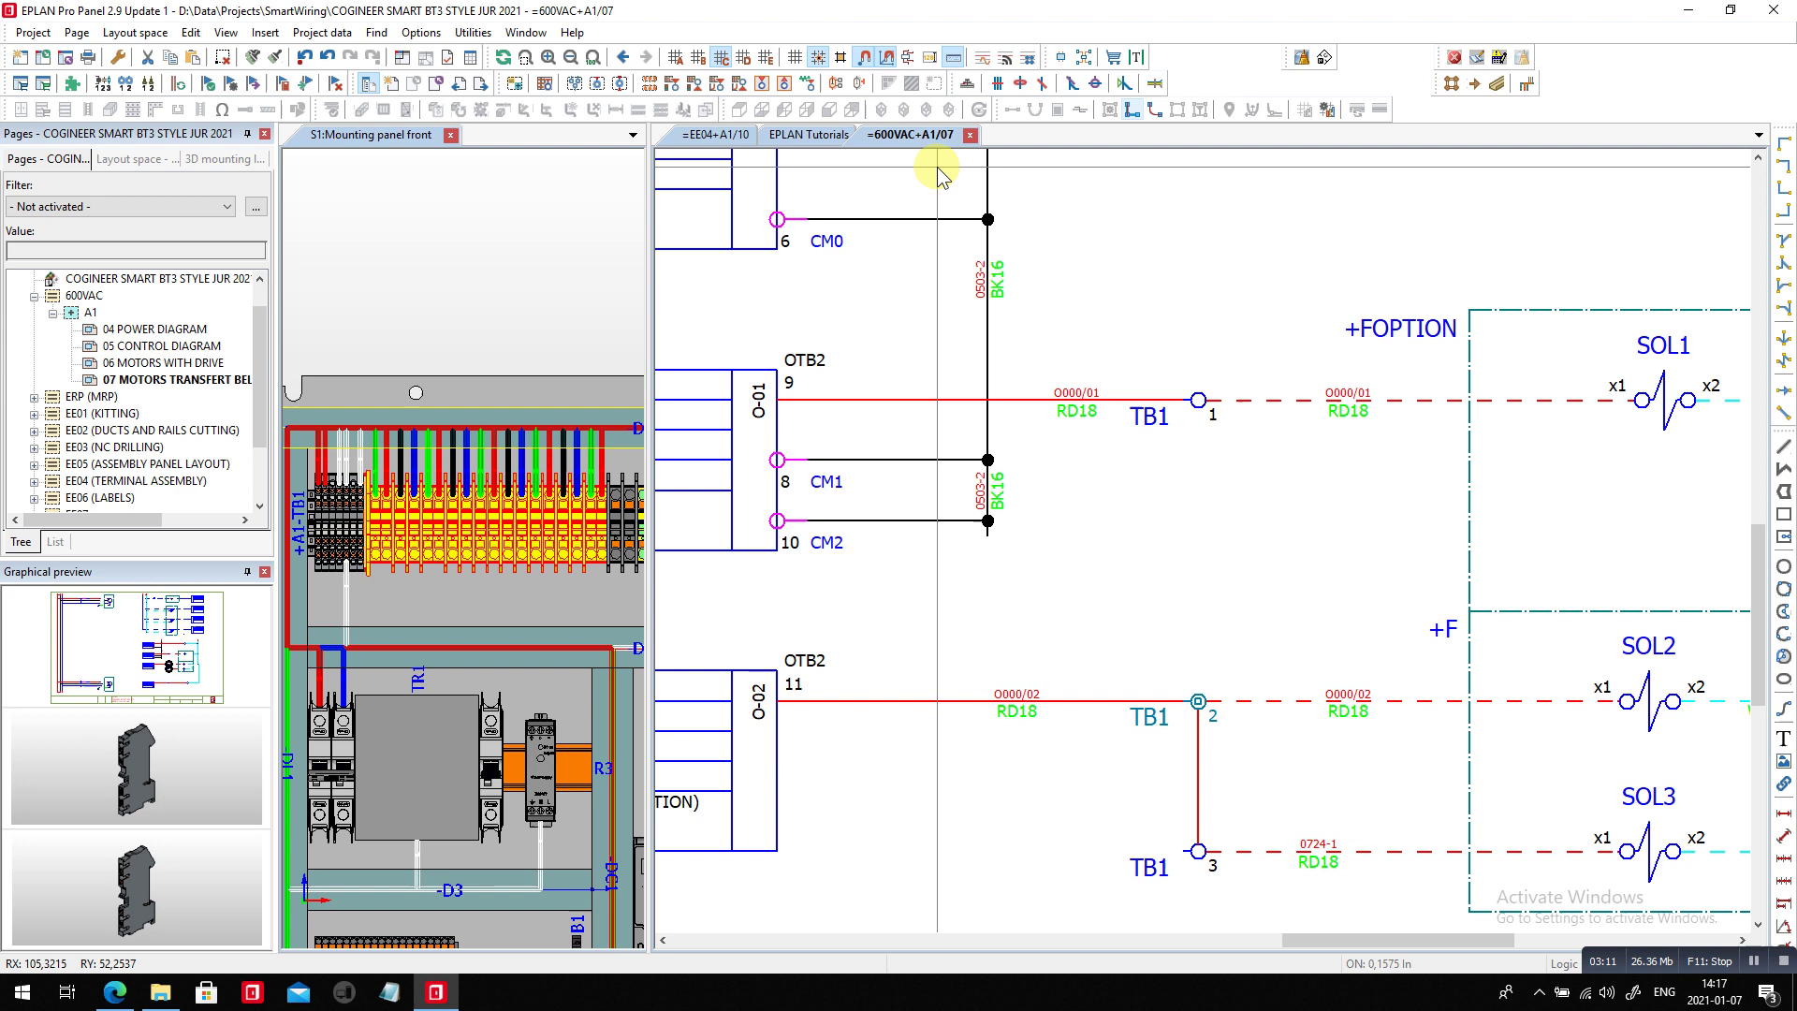
- Try Insert symbol from the schematic context menu, then cancel the symbol selection
scroll(1095, 393, down, 2)
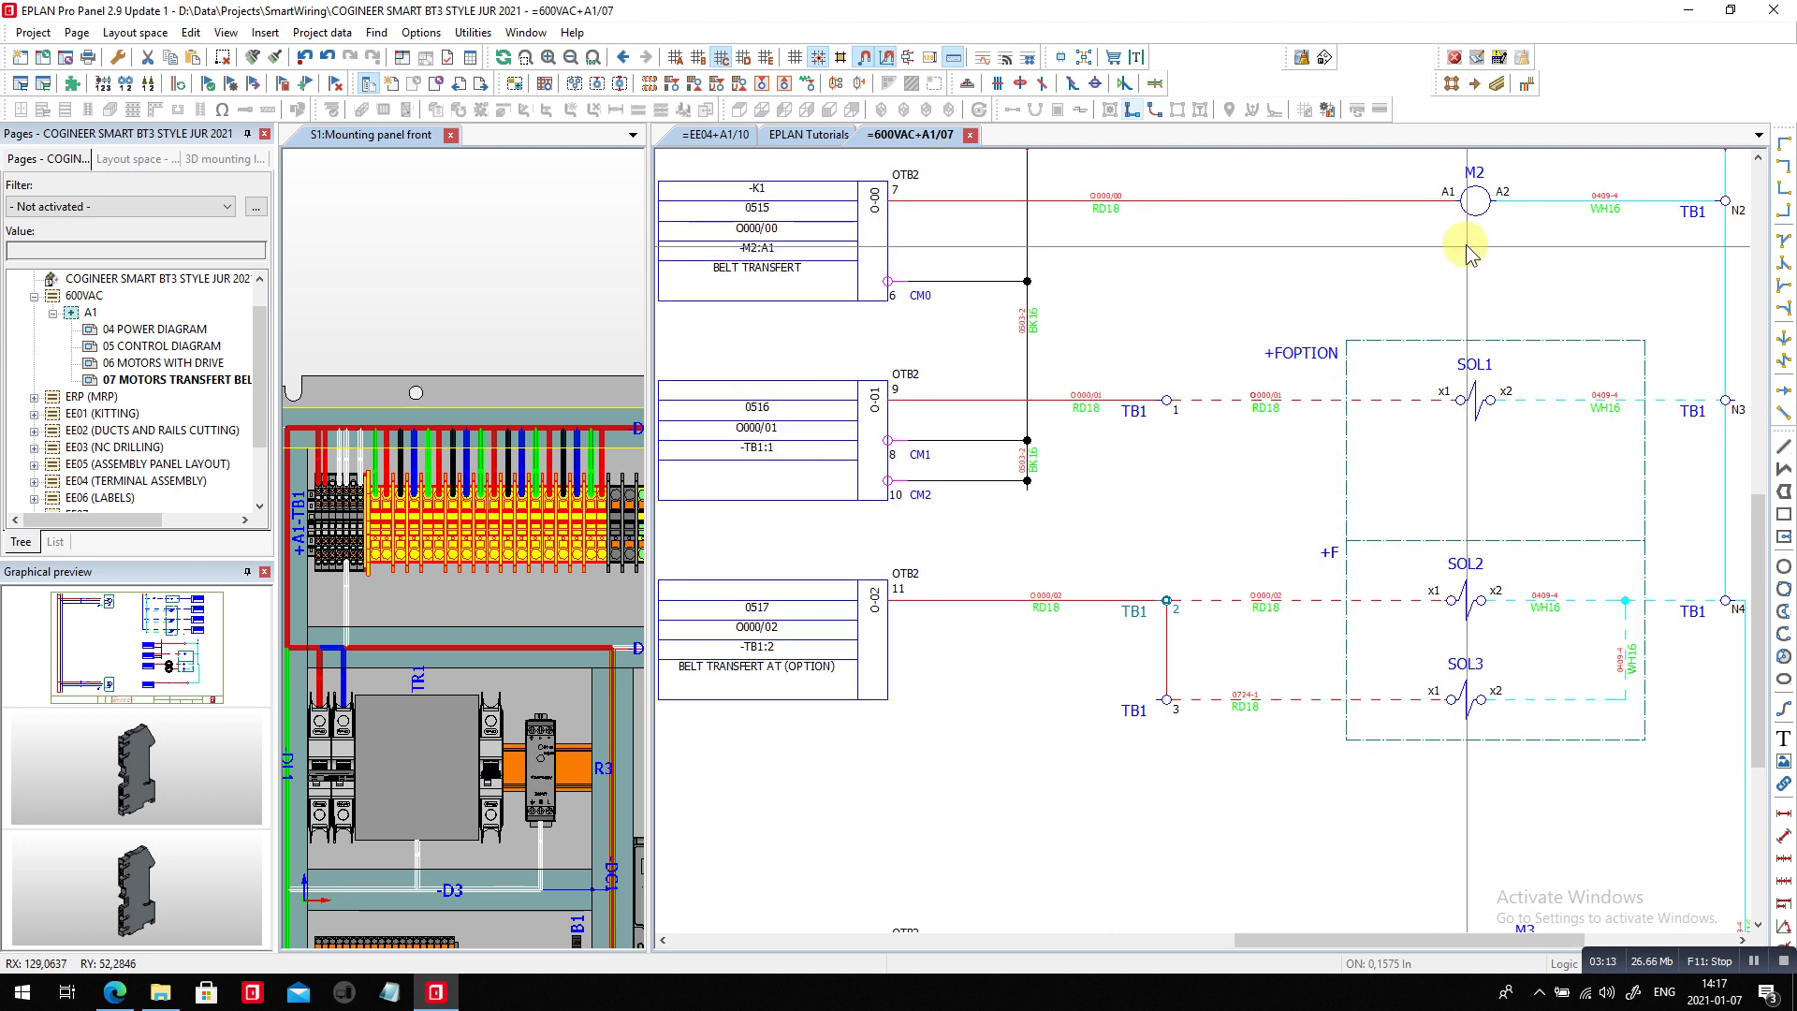
scroll(1126, 150, up, 1)
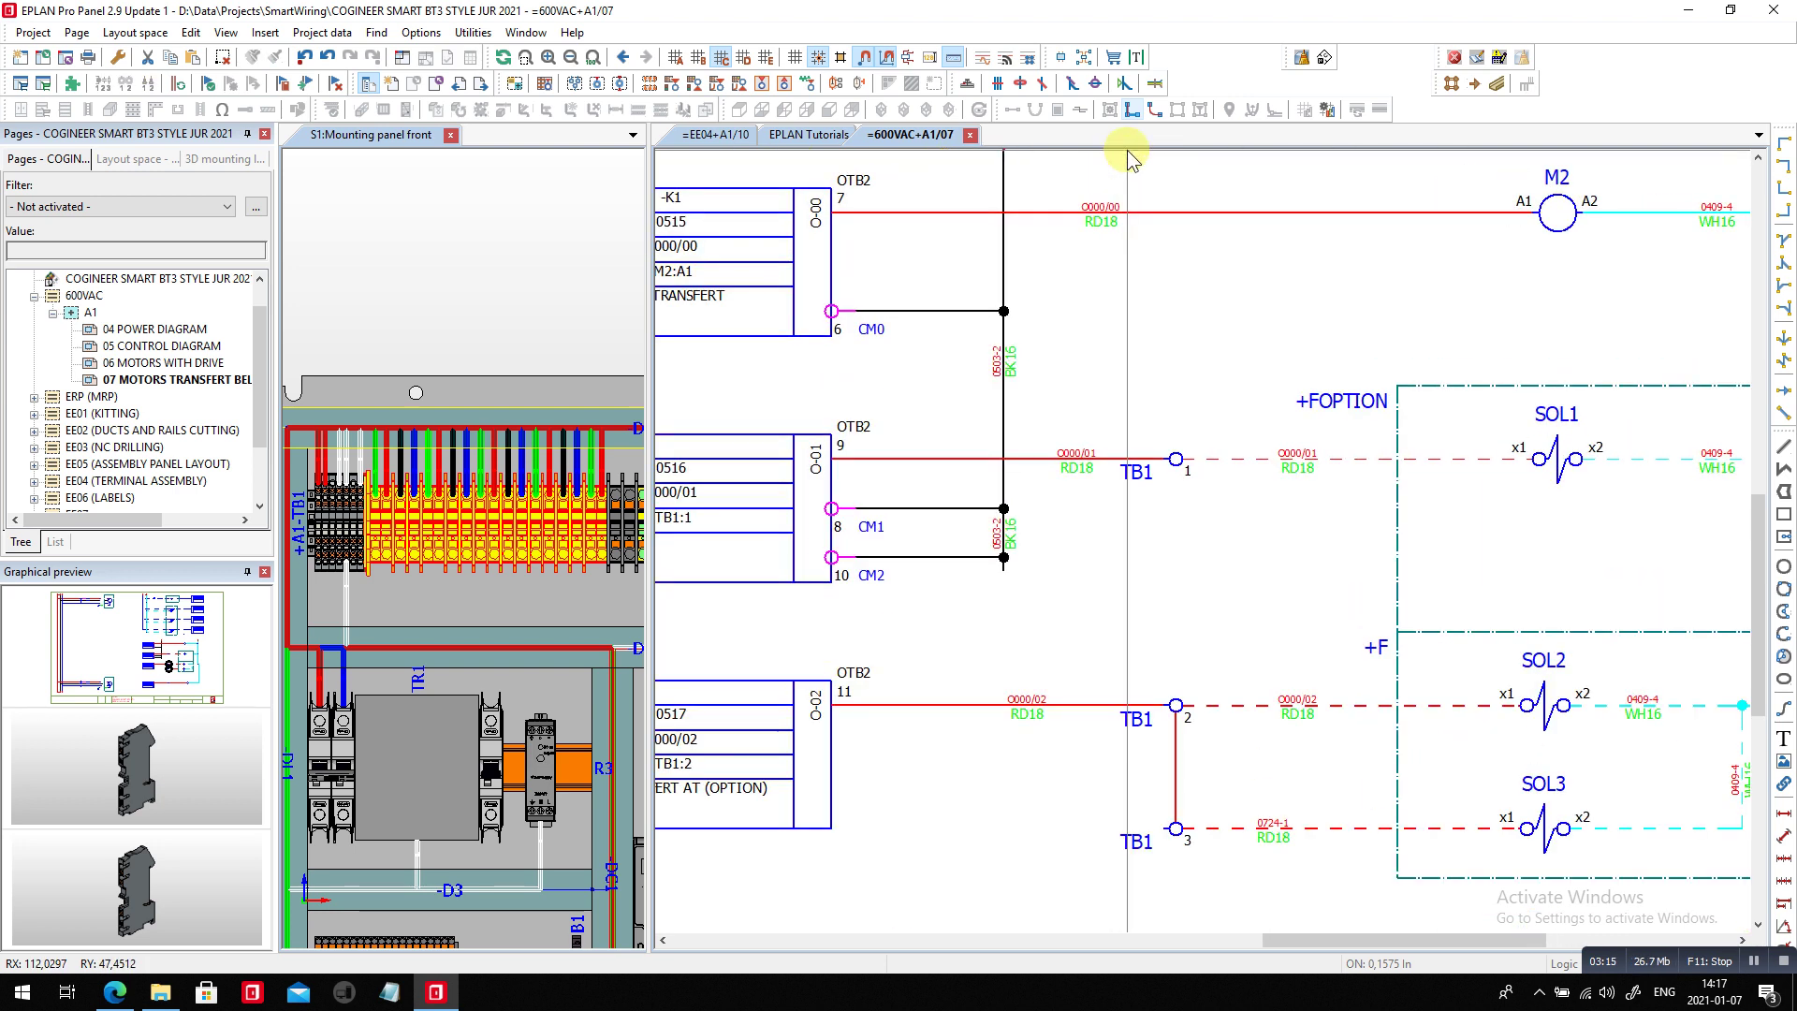
scroll(1192, 228, down, 1)
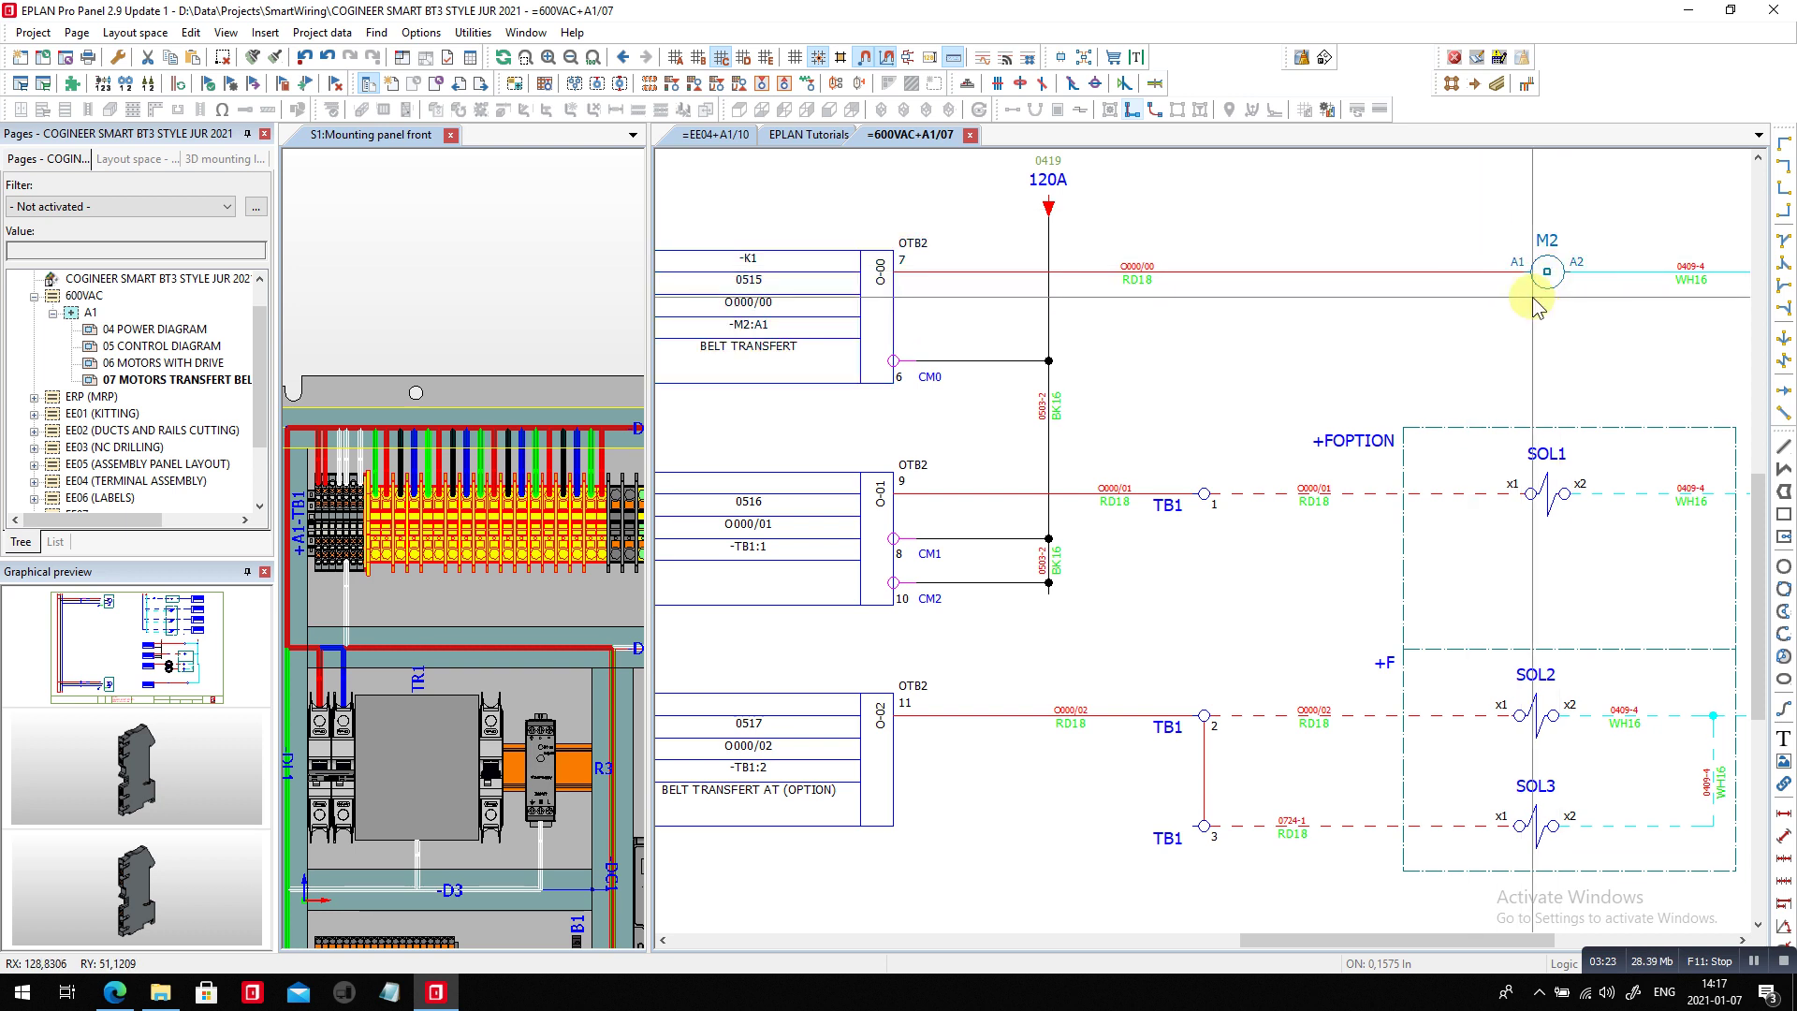
right_click(1373, 212)
click(1256, 340)
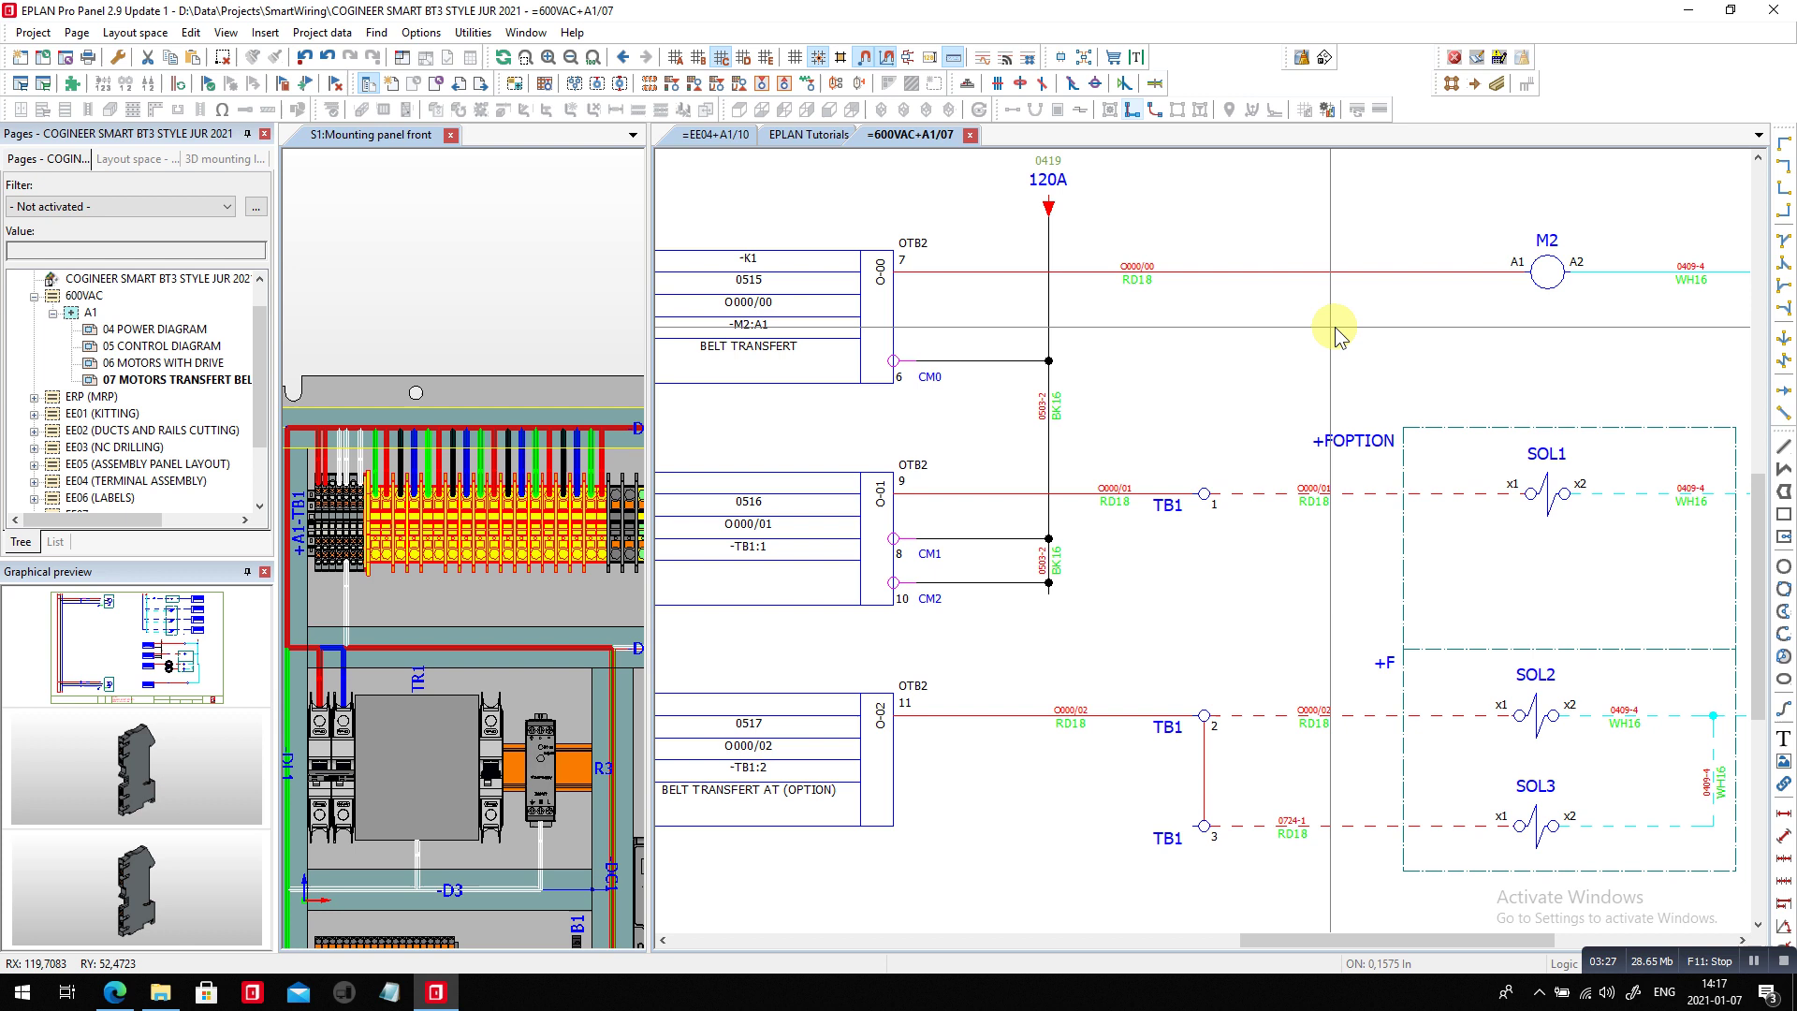
right_click(1340, 330)
click(1394, 437)
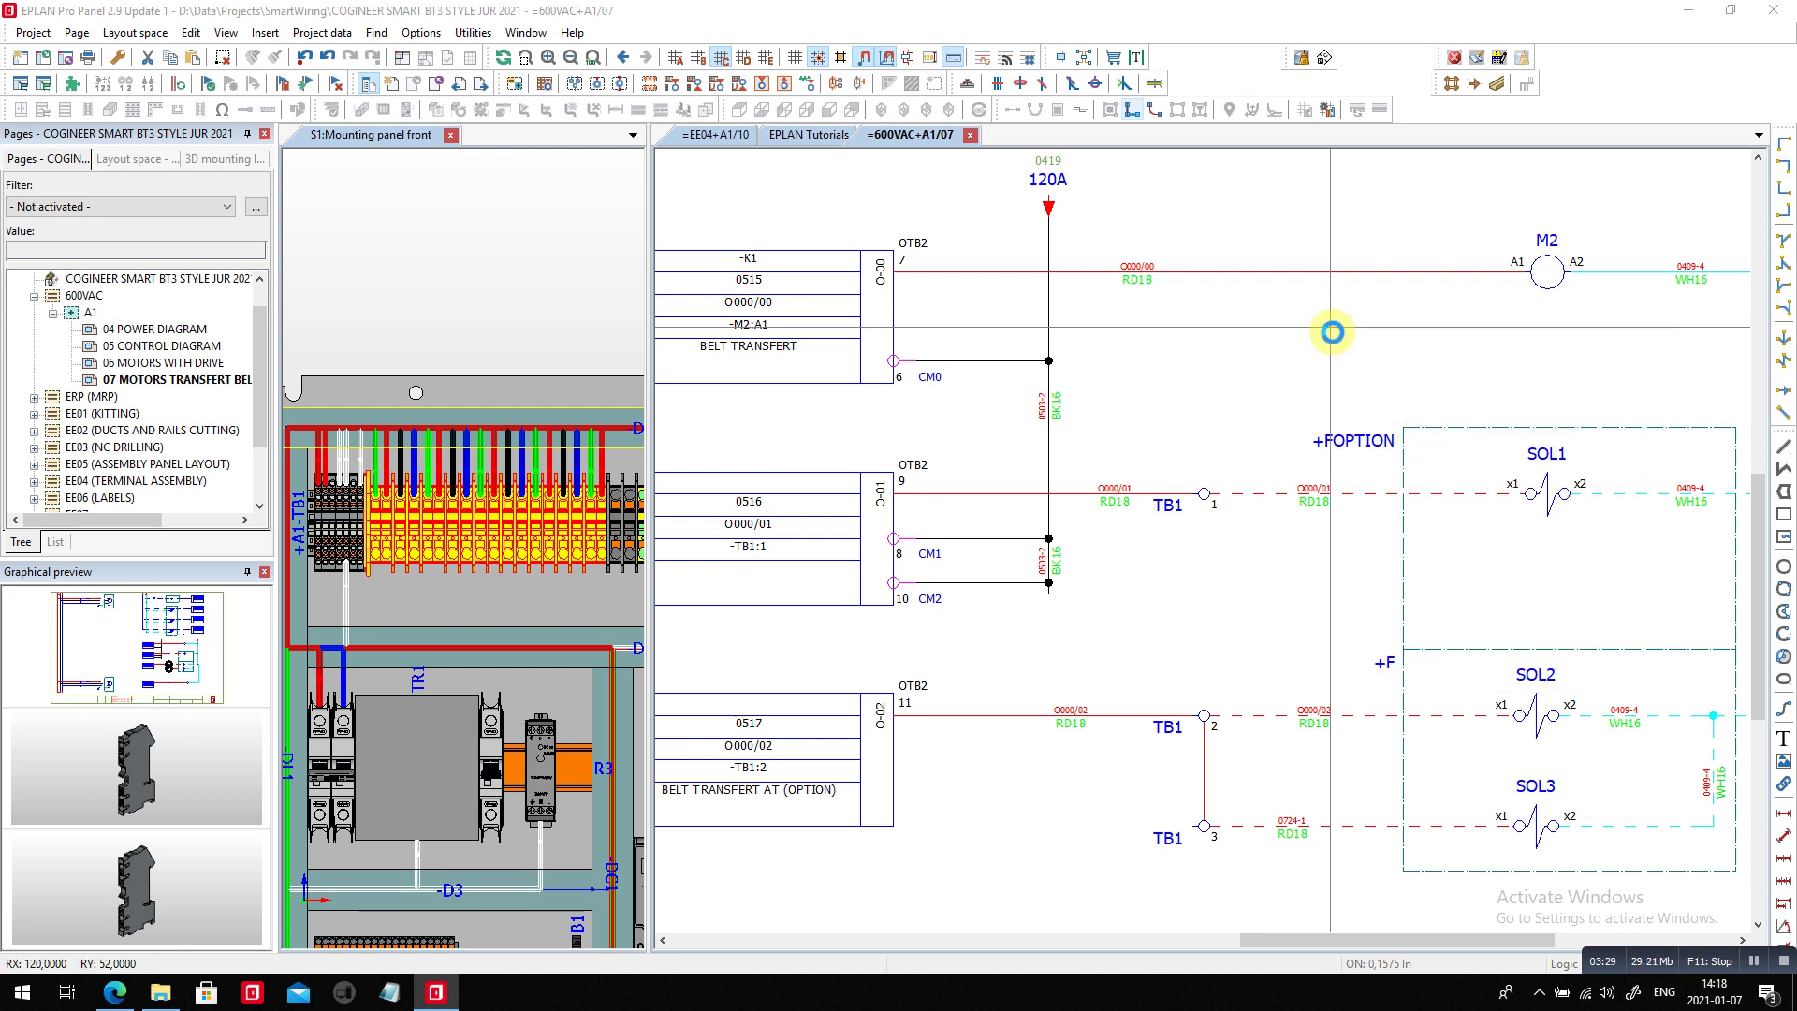
key(Escape)
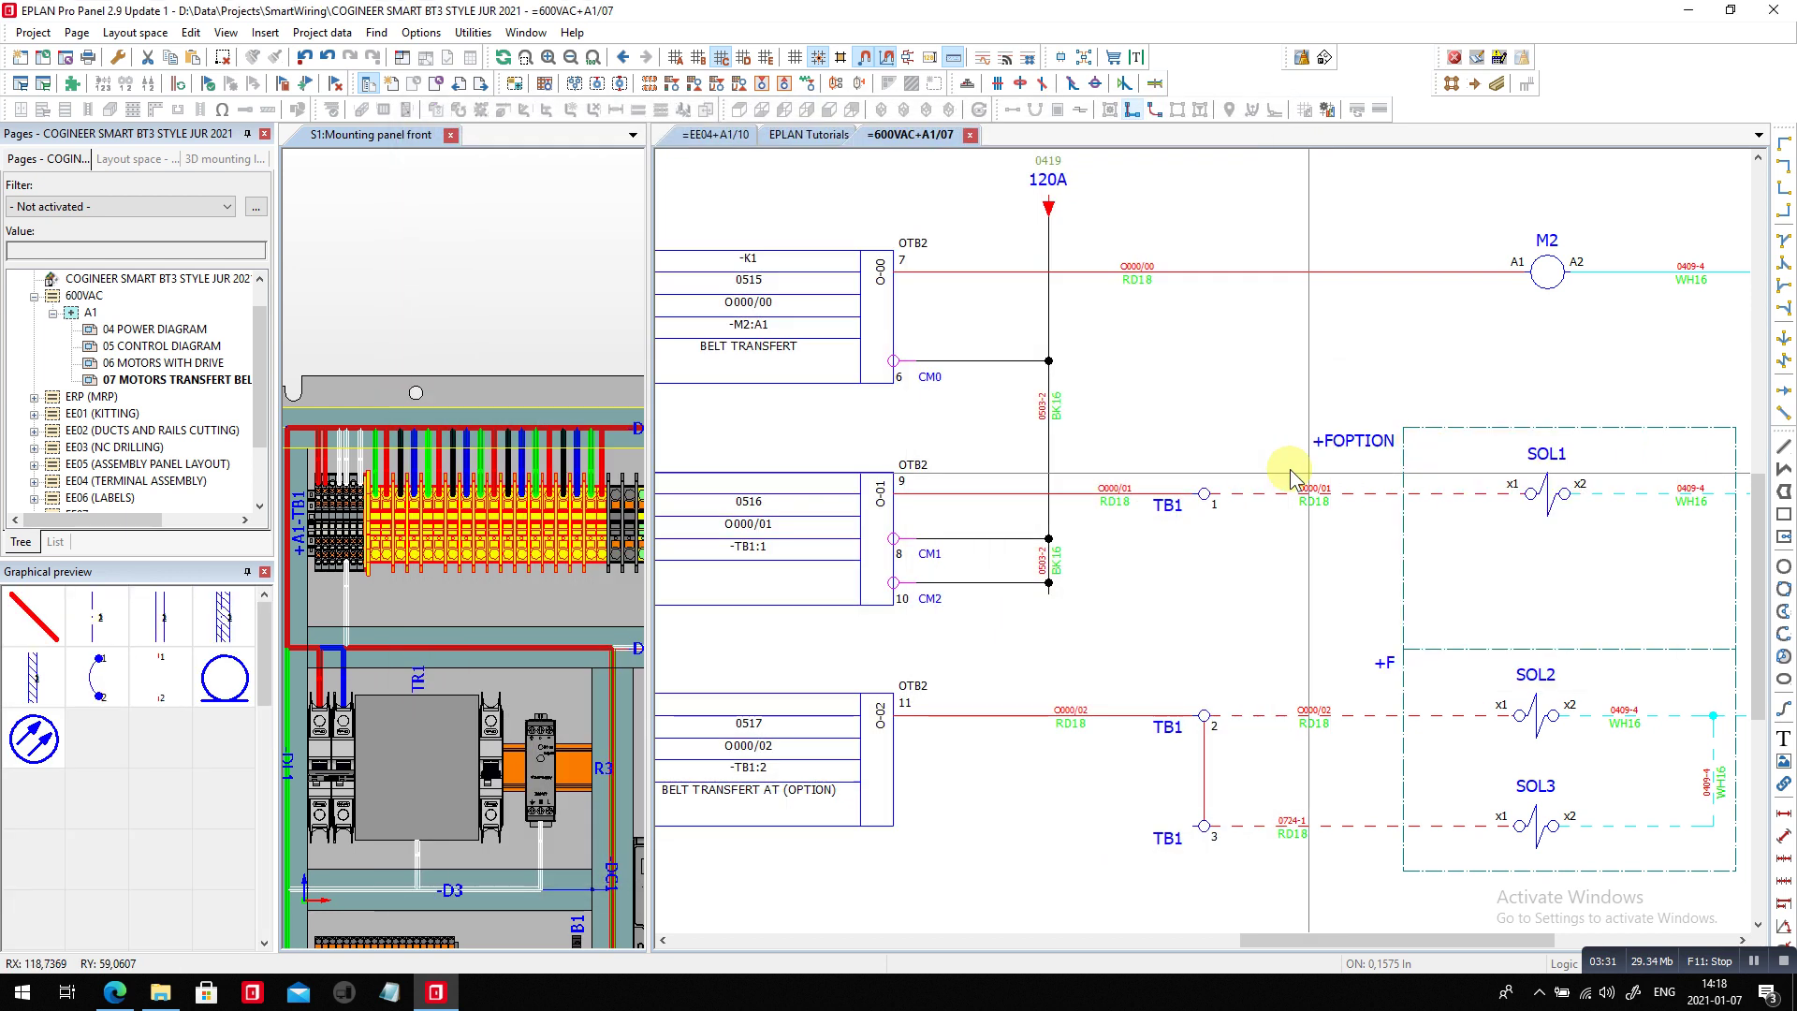
- Copy TB1:1 onto the O000/00 M2 line as new terminal TB25 and reposition the wire label
click(1207, 494)
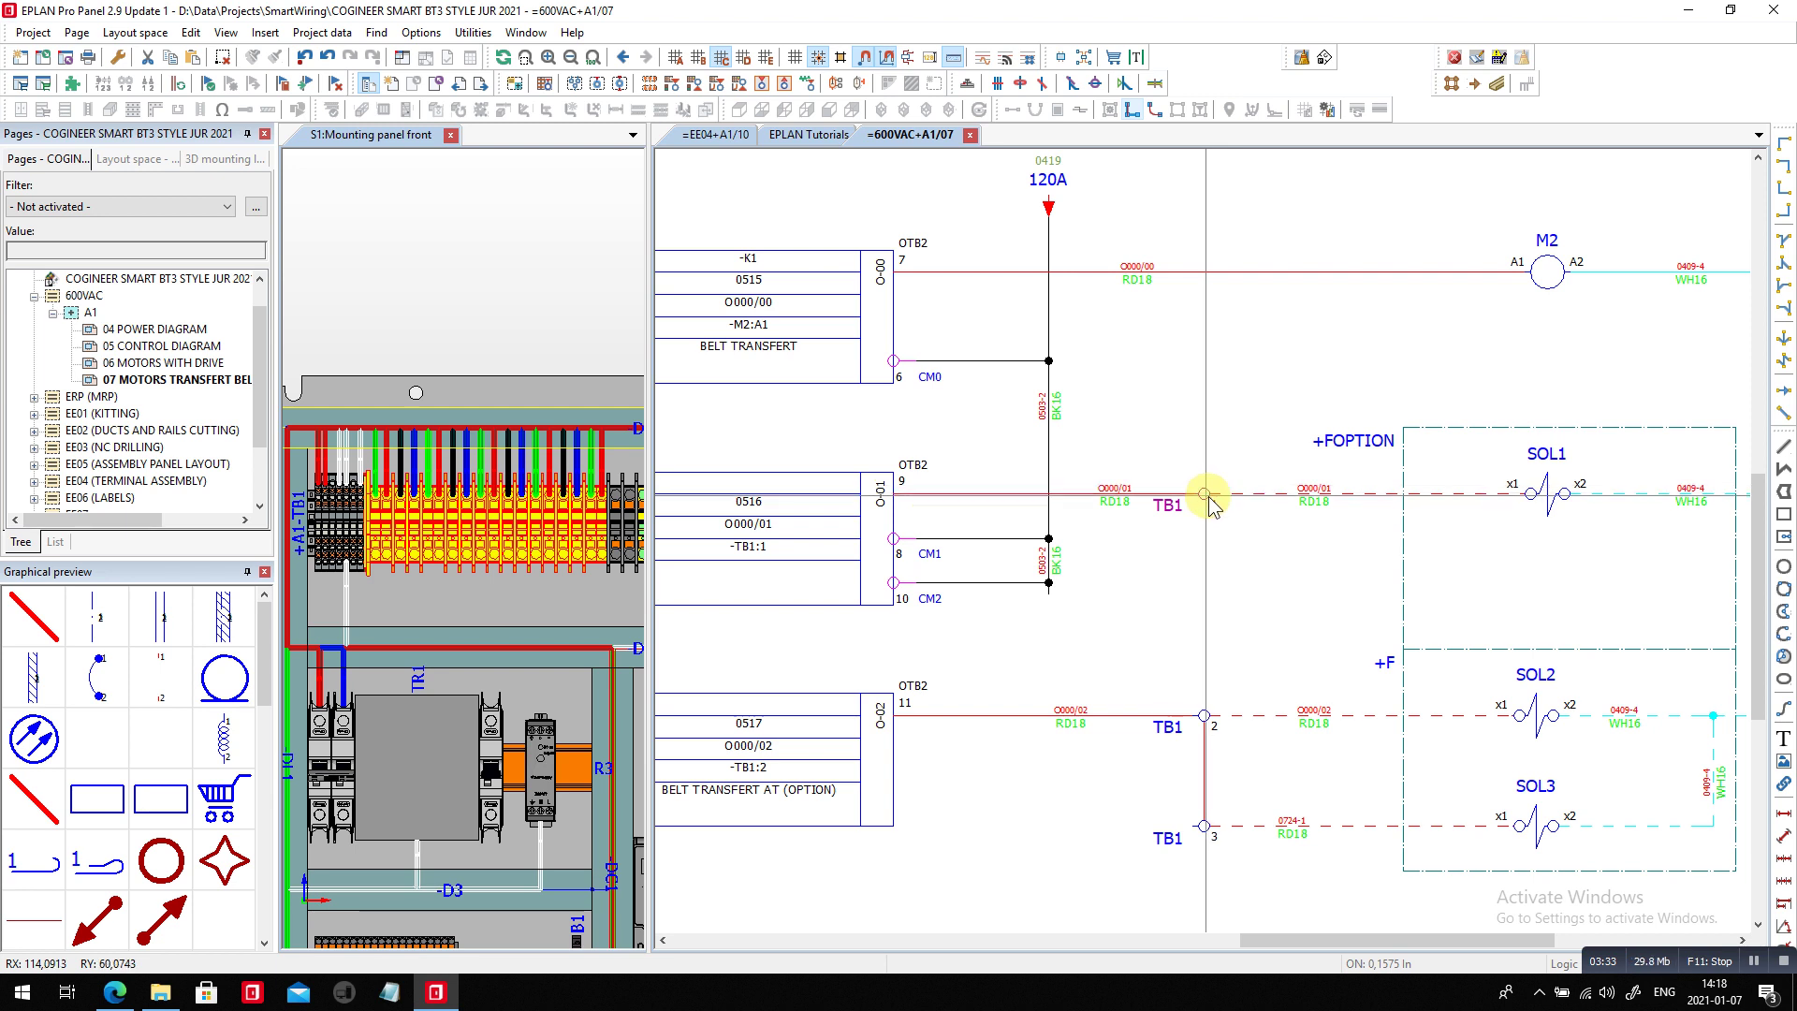
ctrl+drag(1211, 495, 1206, 272)
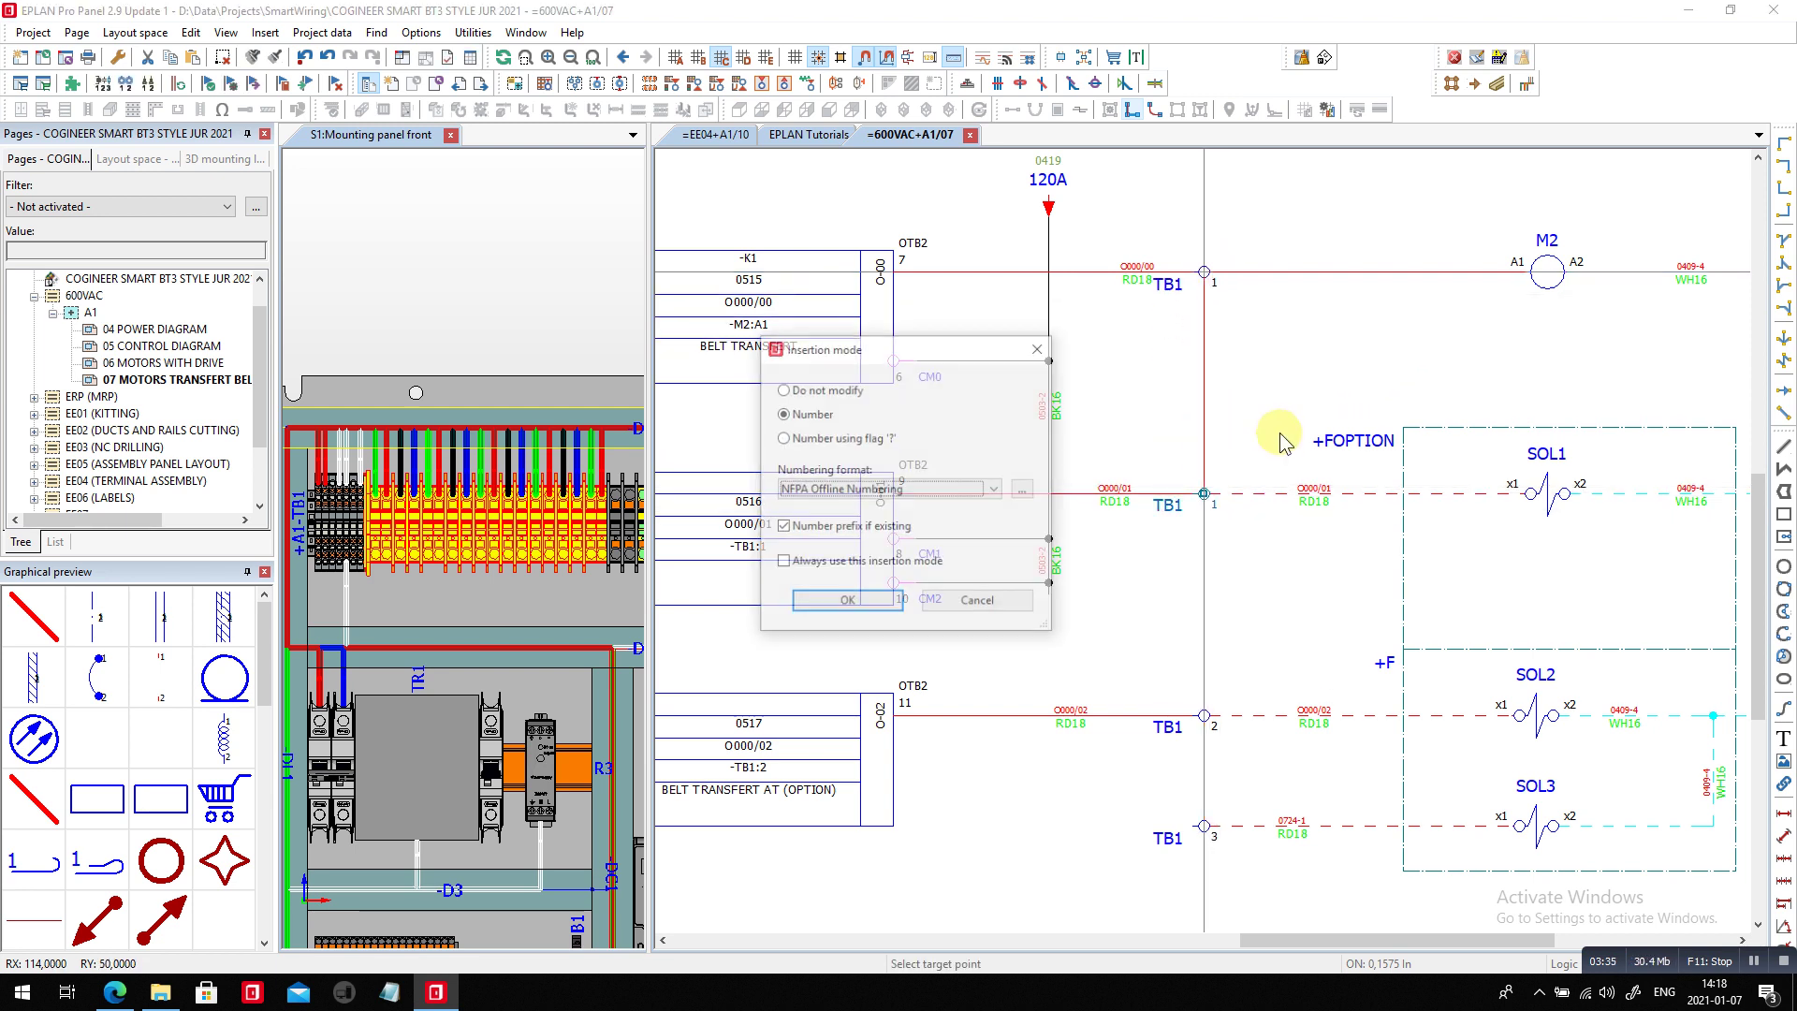
click(847, 603)
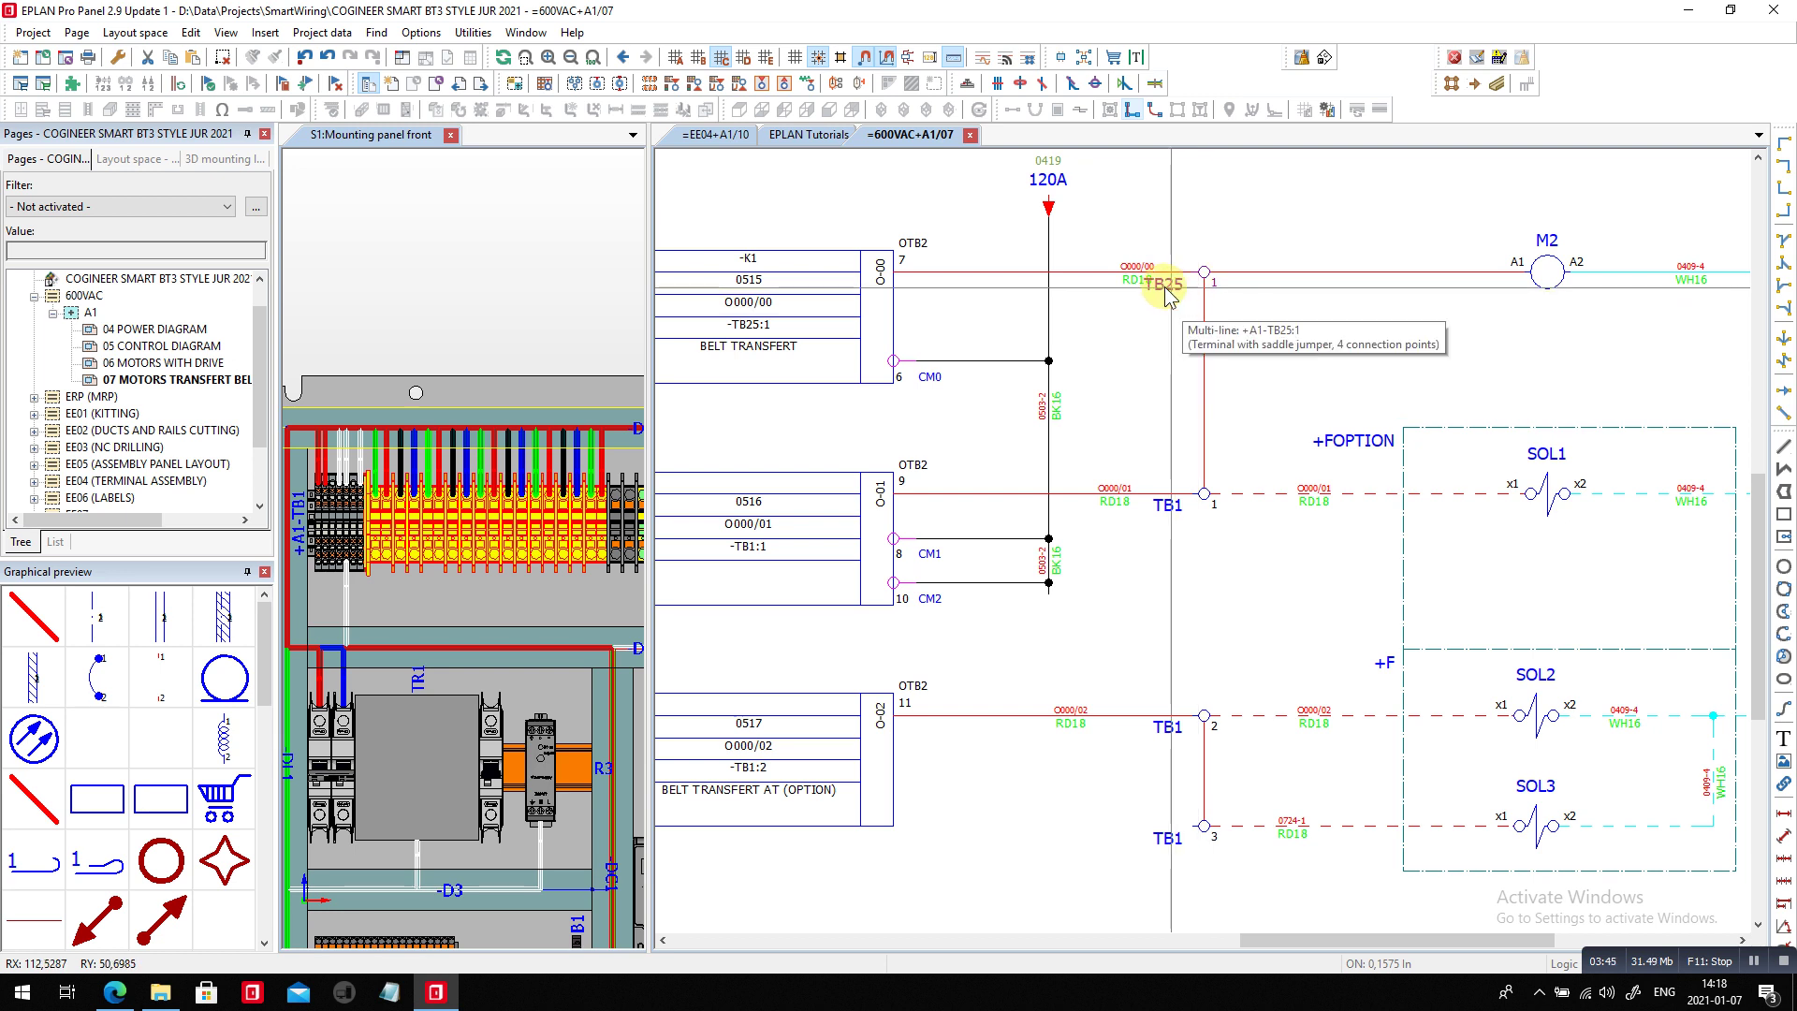
drag(1134, 279, 1085, 273)
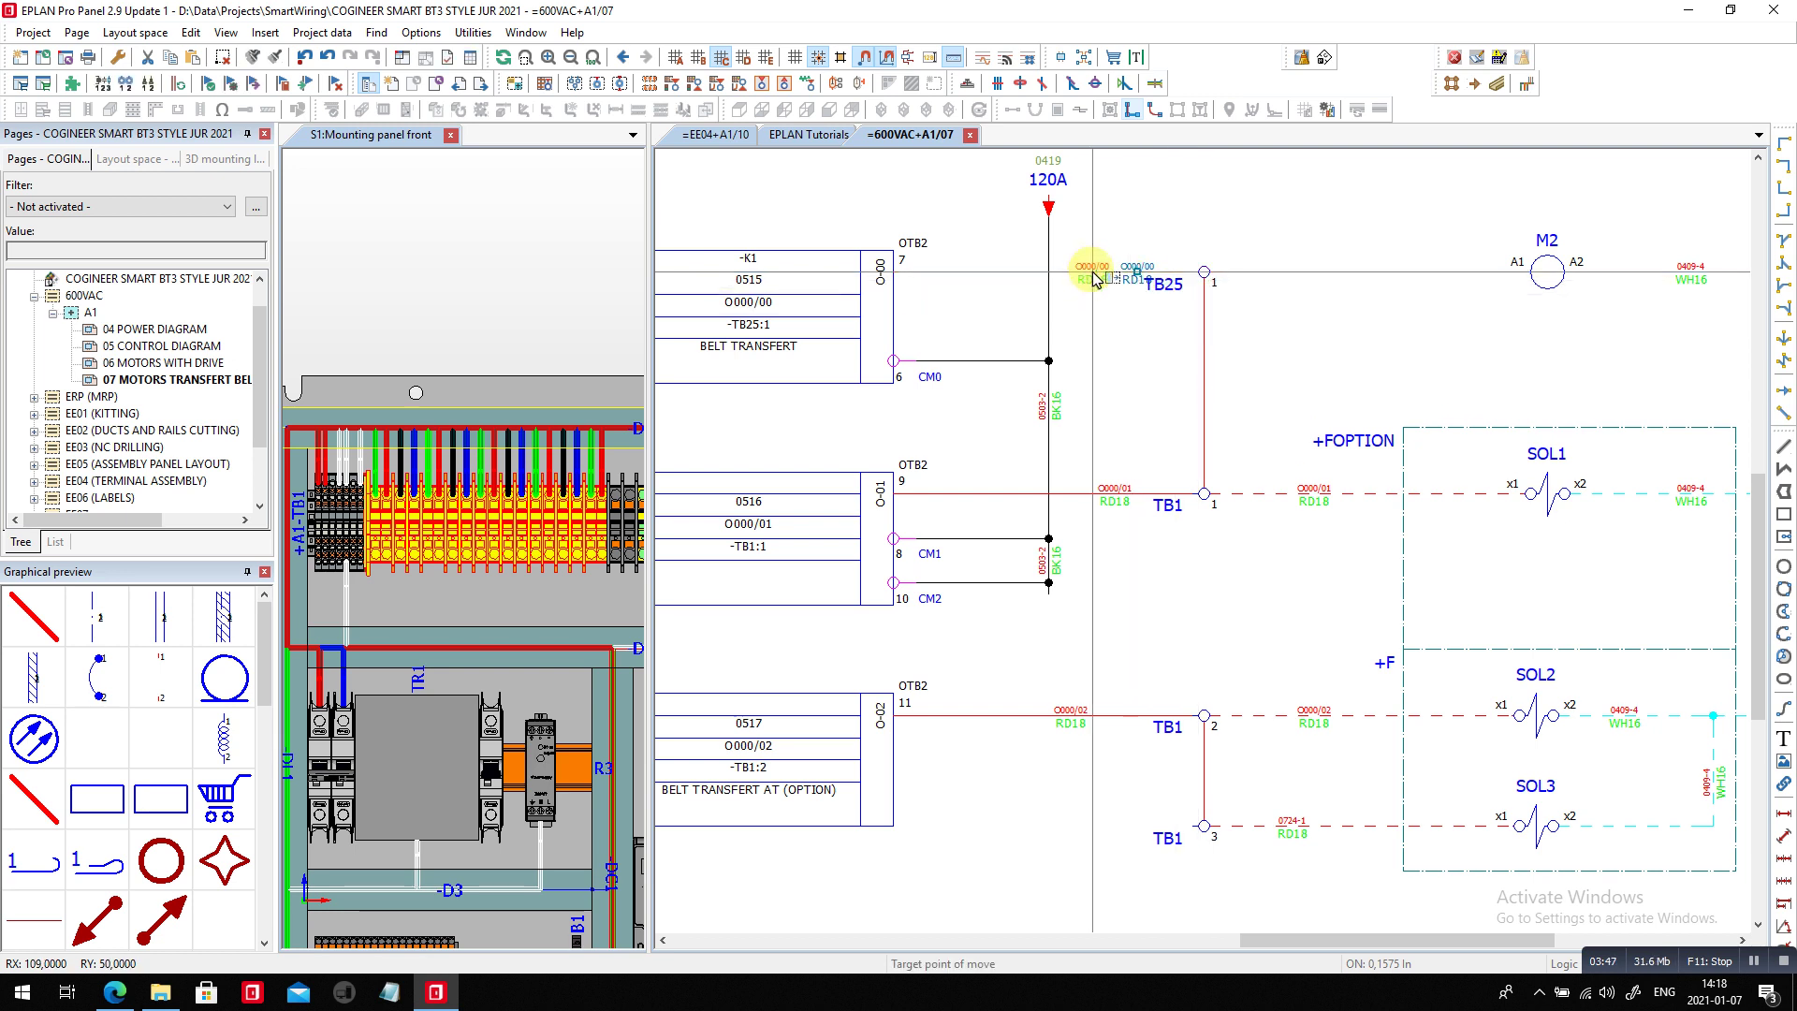
- Undo the label move and copy terminal TB1:1 with a reference point
click(1168, 289)
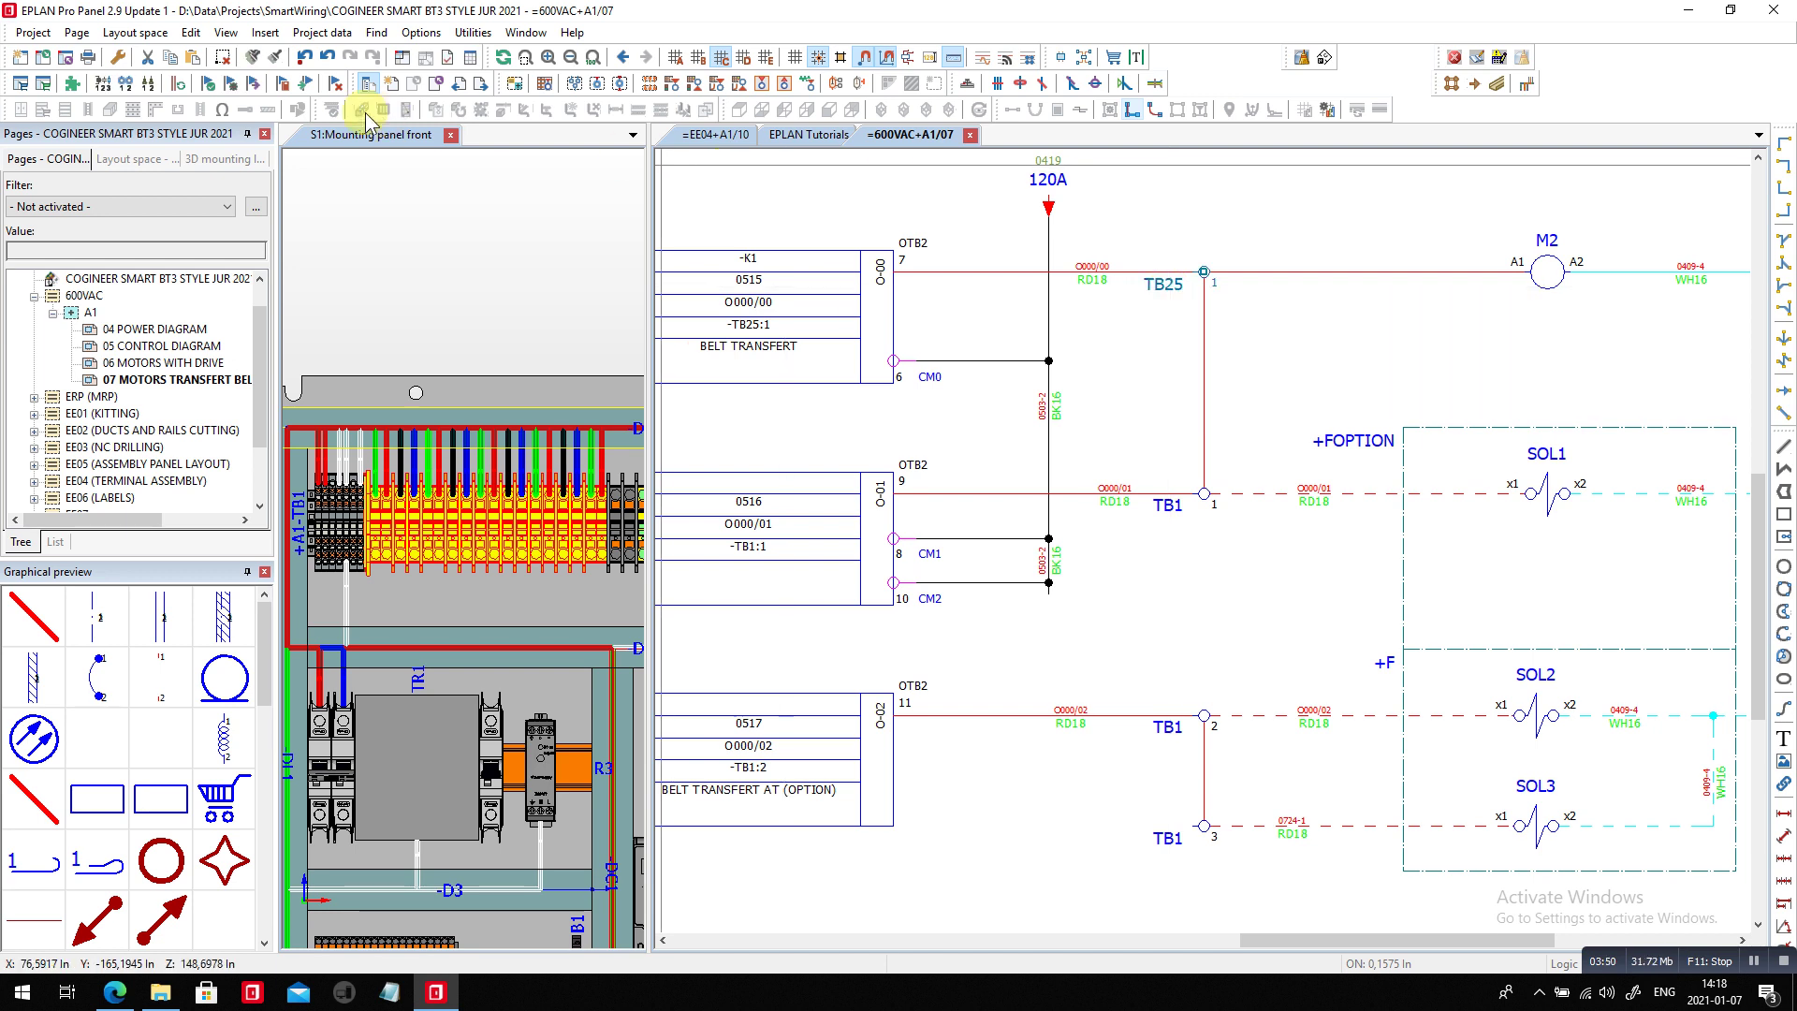
click(326, 58)
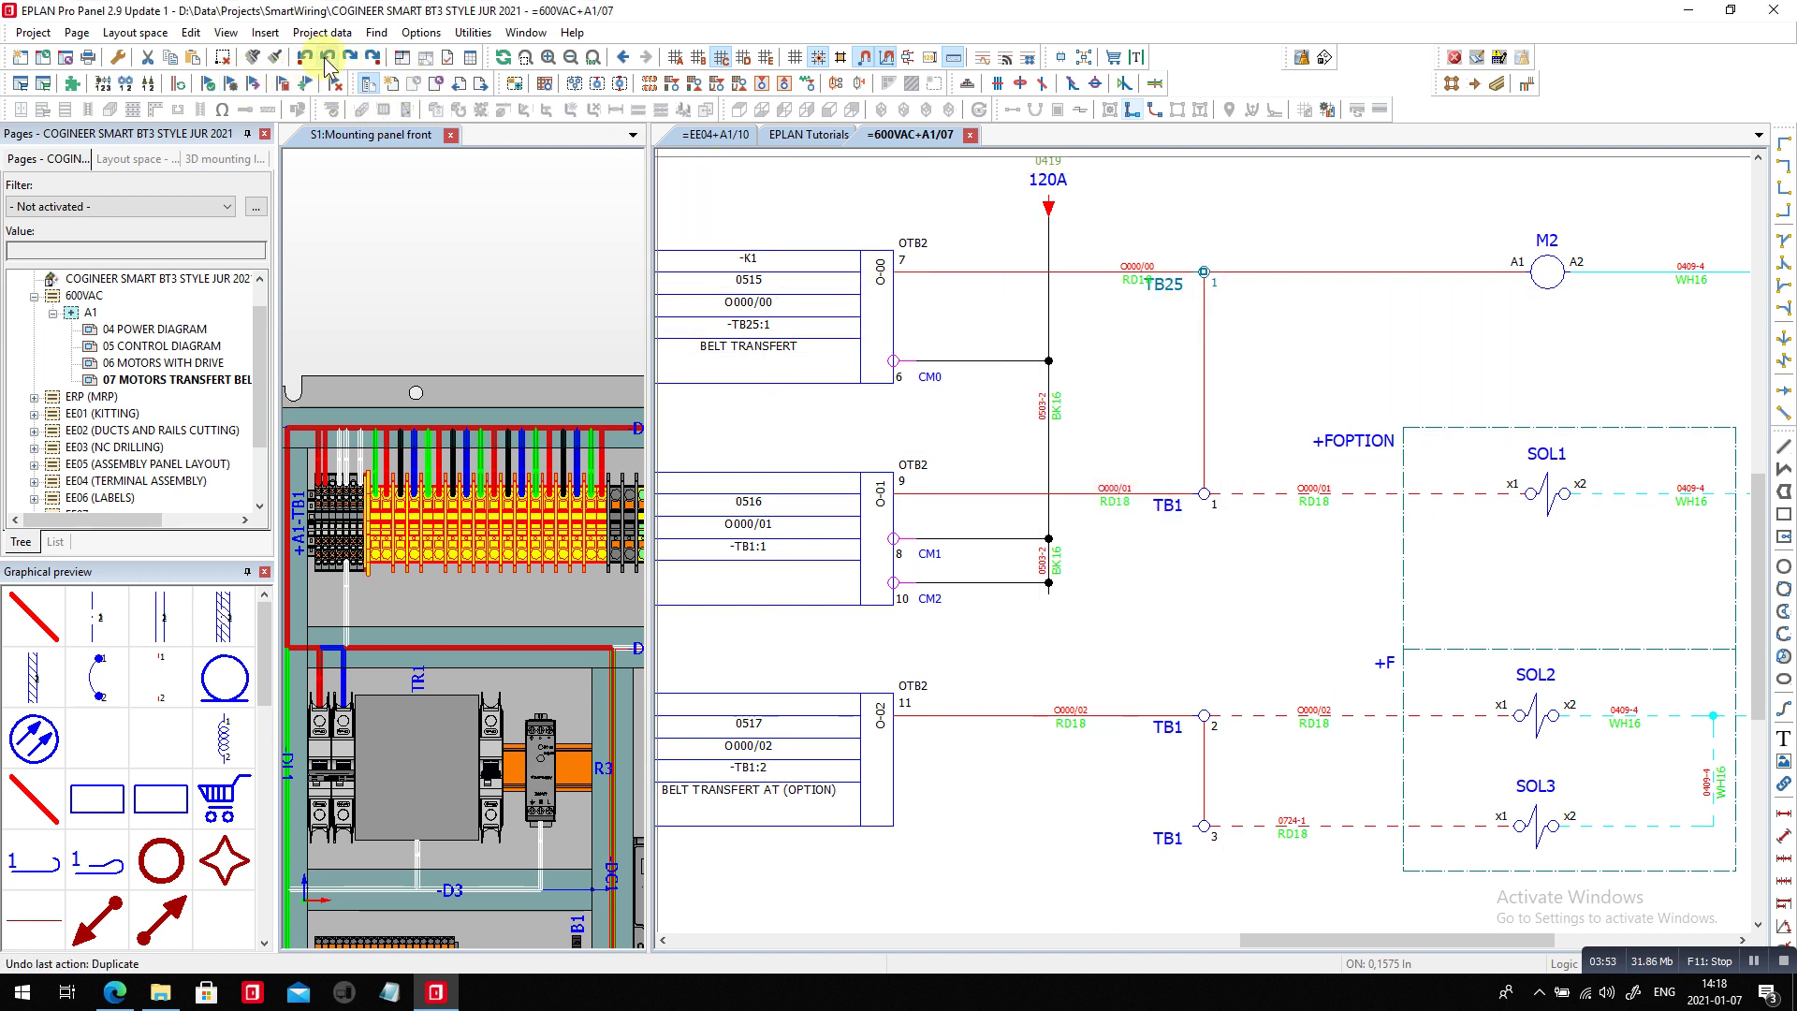
drag(1158, 452, 1222, 534)
right_click(1222, 534)
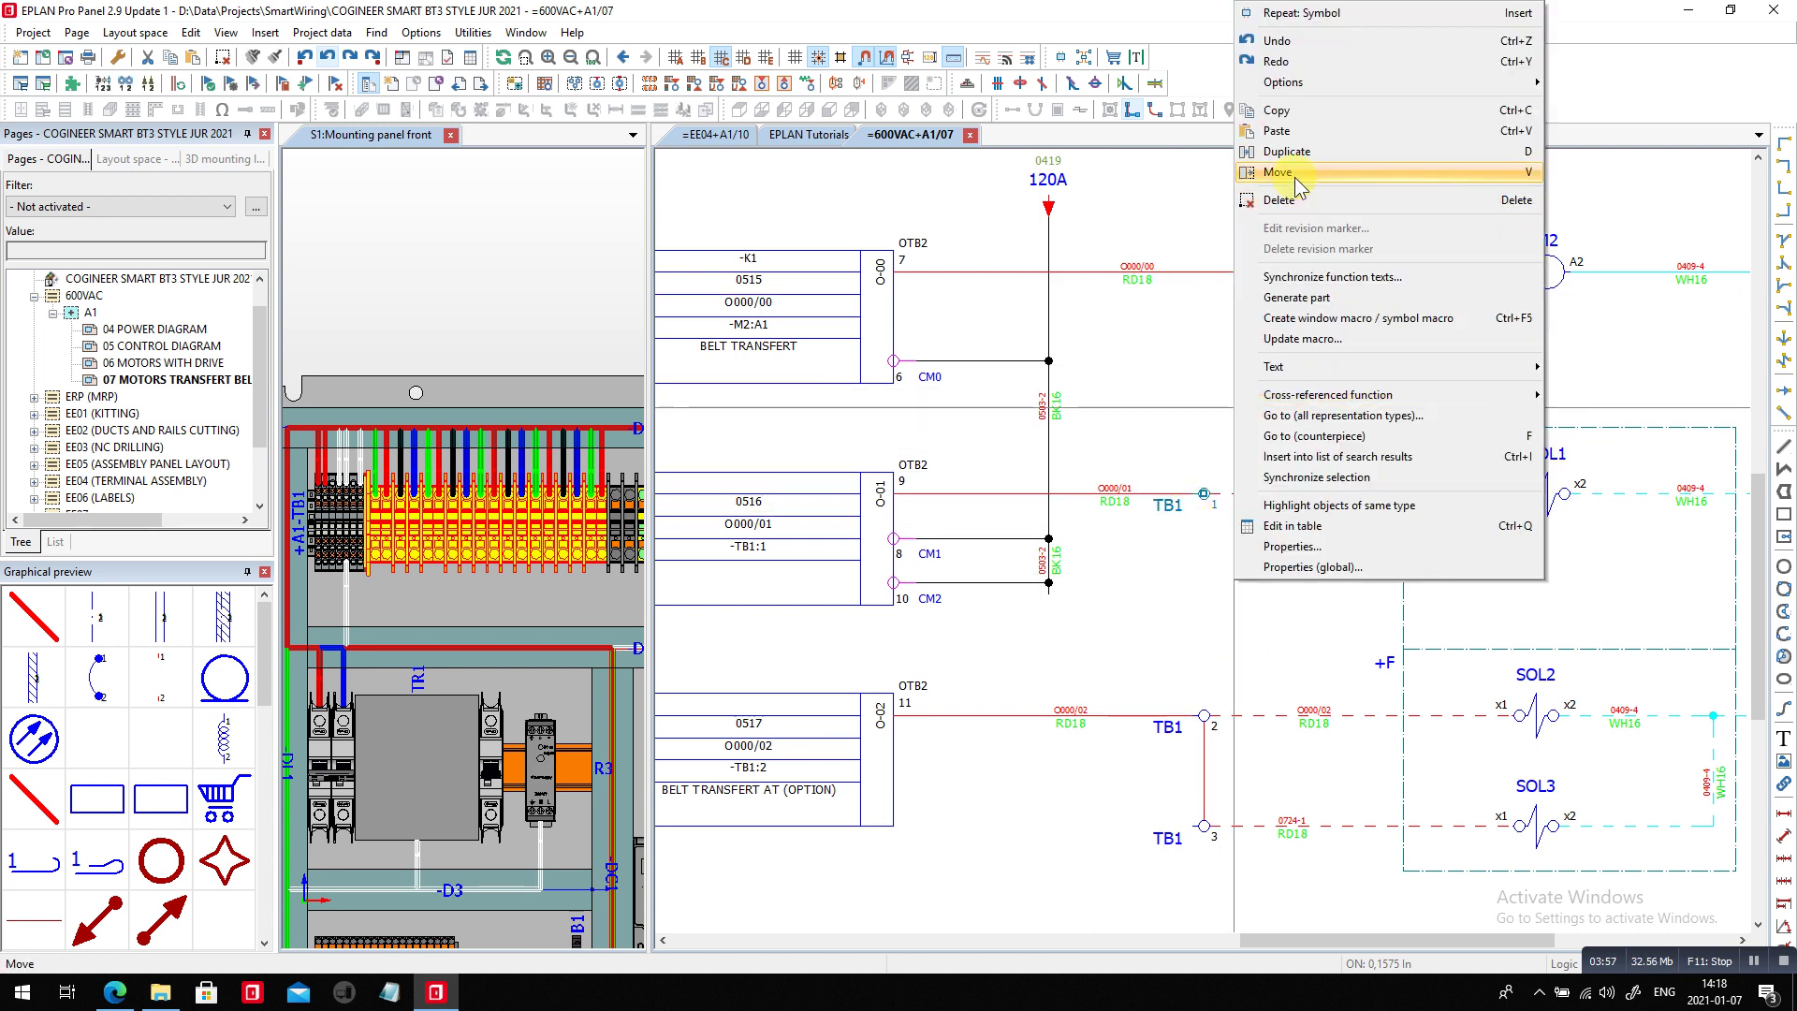
click(1276, 110)
right_click(1270, 338)
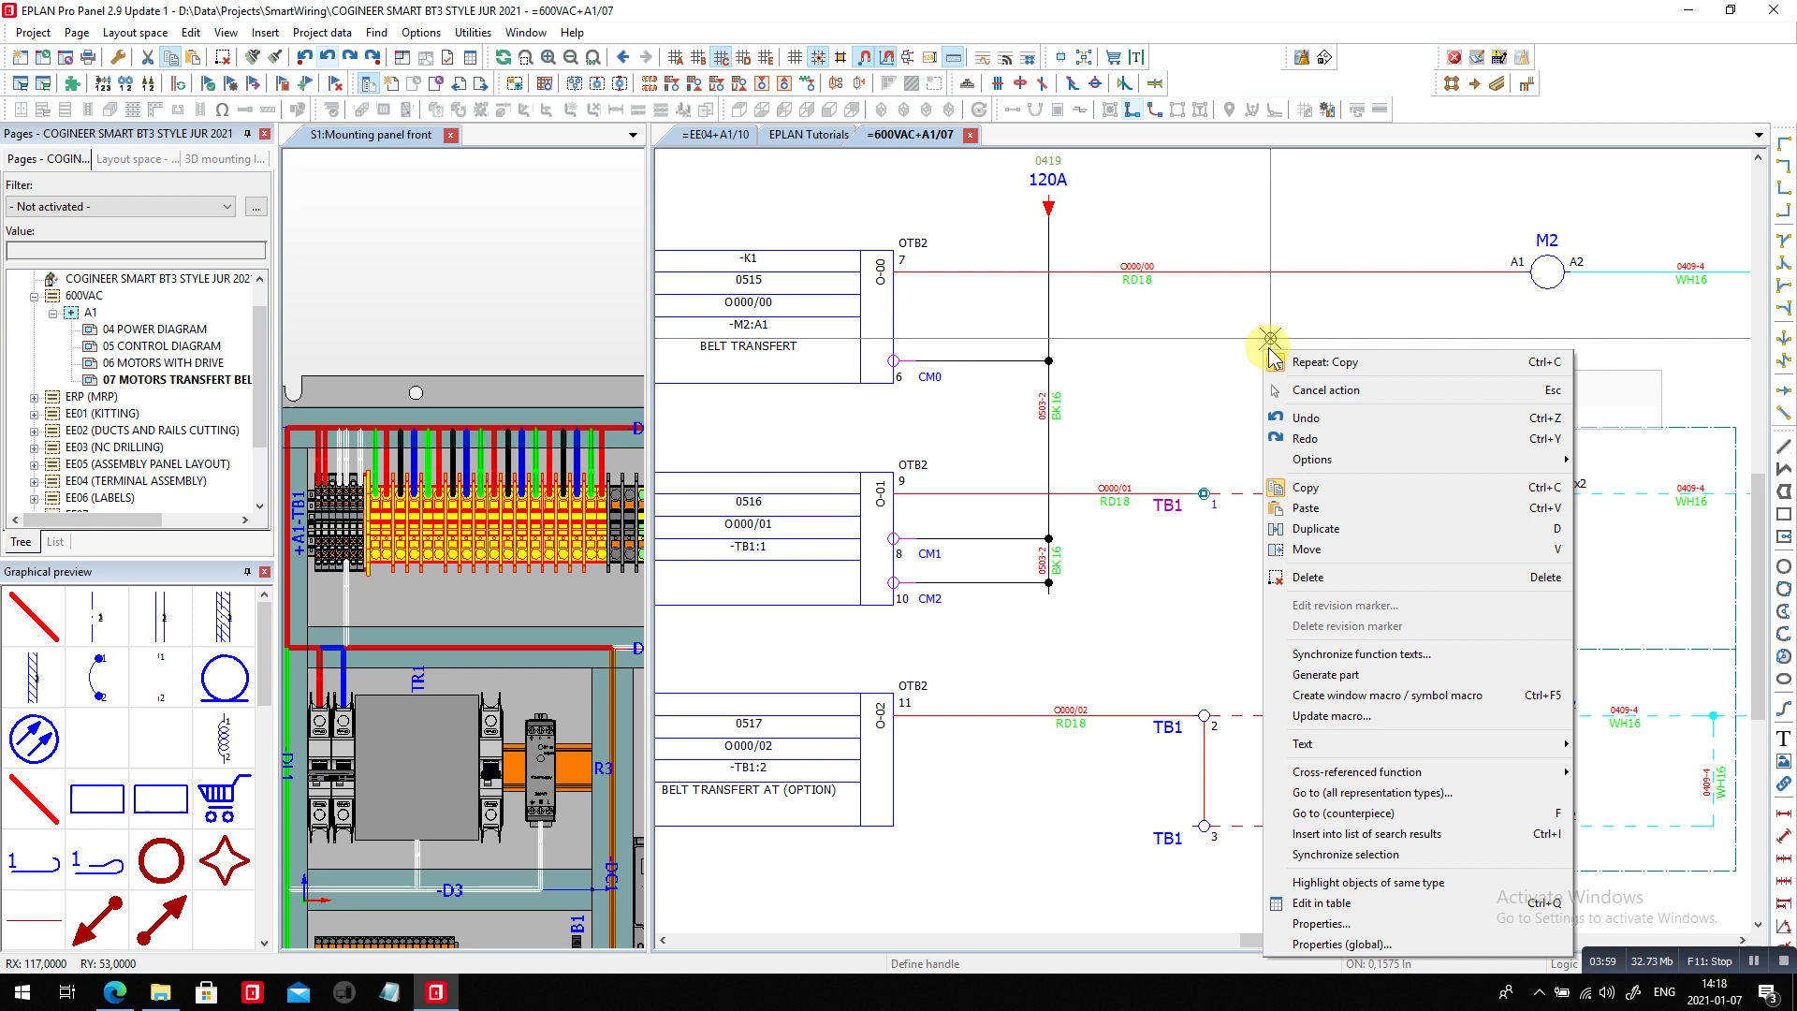
click(1212, 504)
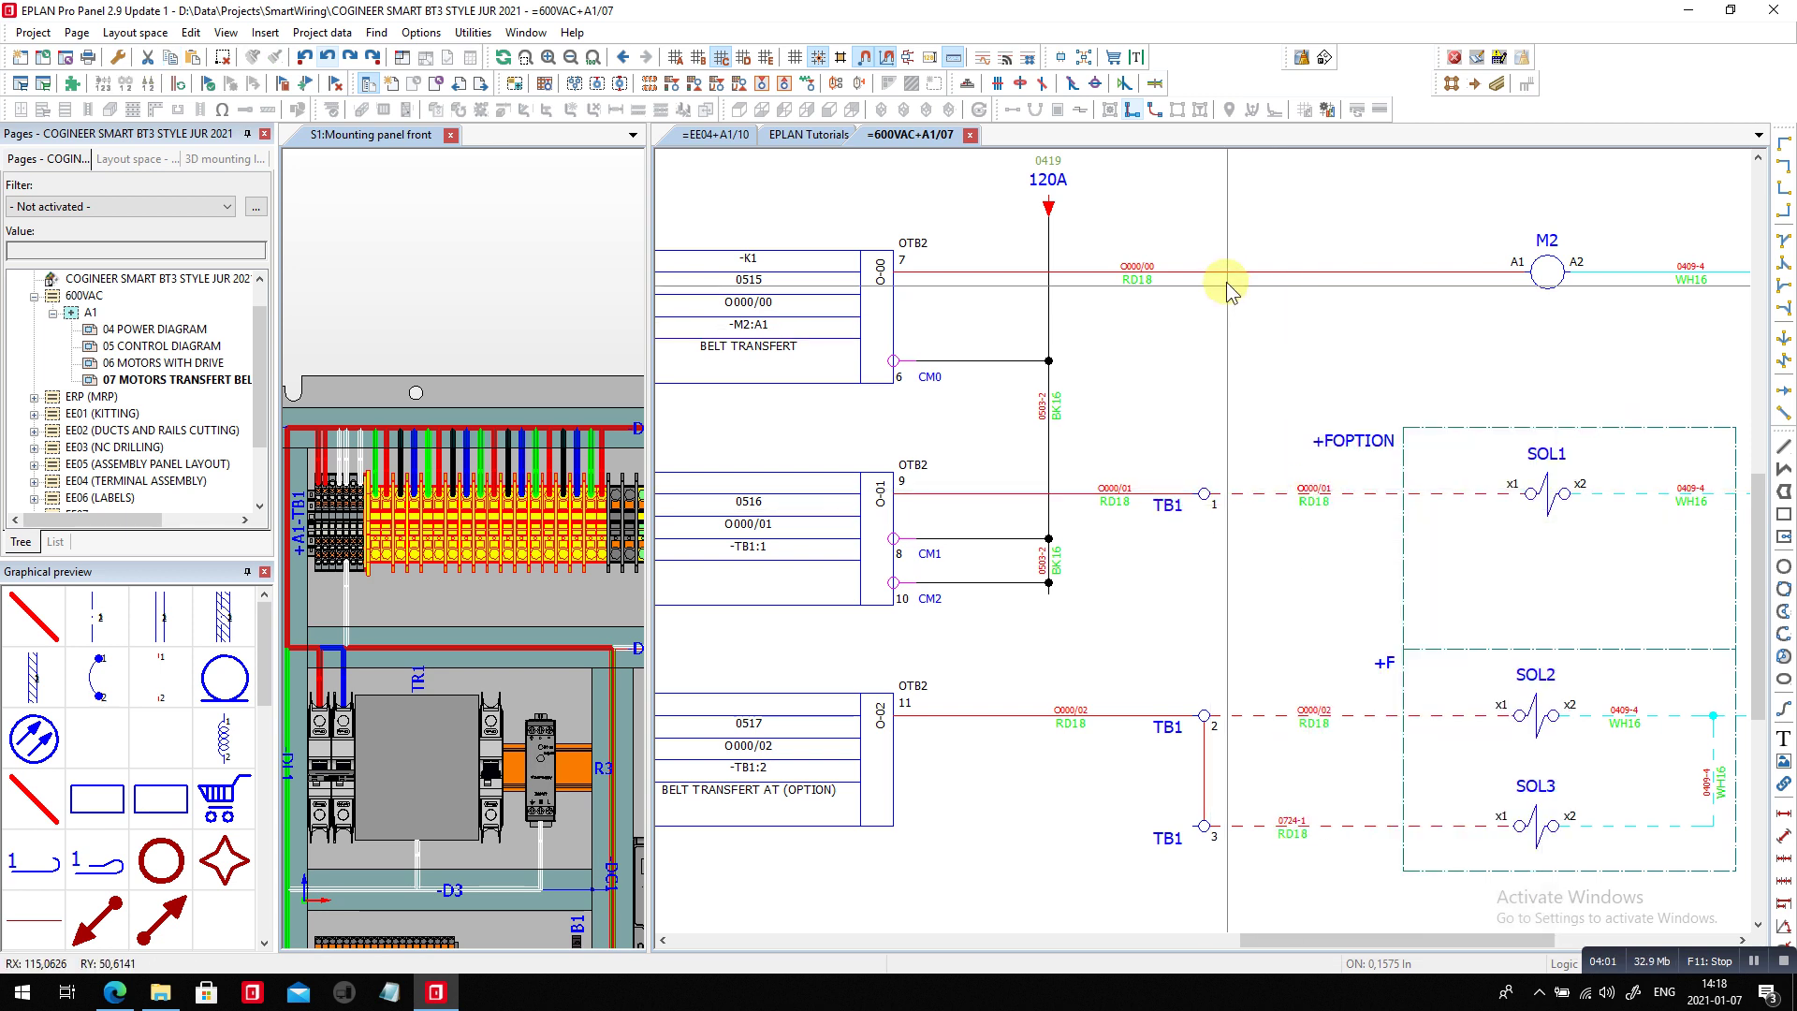
- Paste the TB1 copy onto the M2 wire with NFPA Offline Numbering, creating TB1:8
right_click(1221, 266)
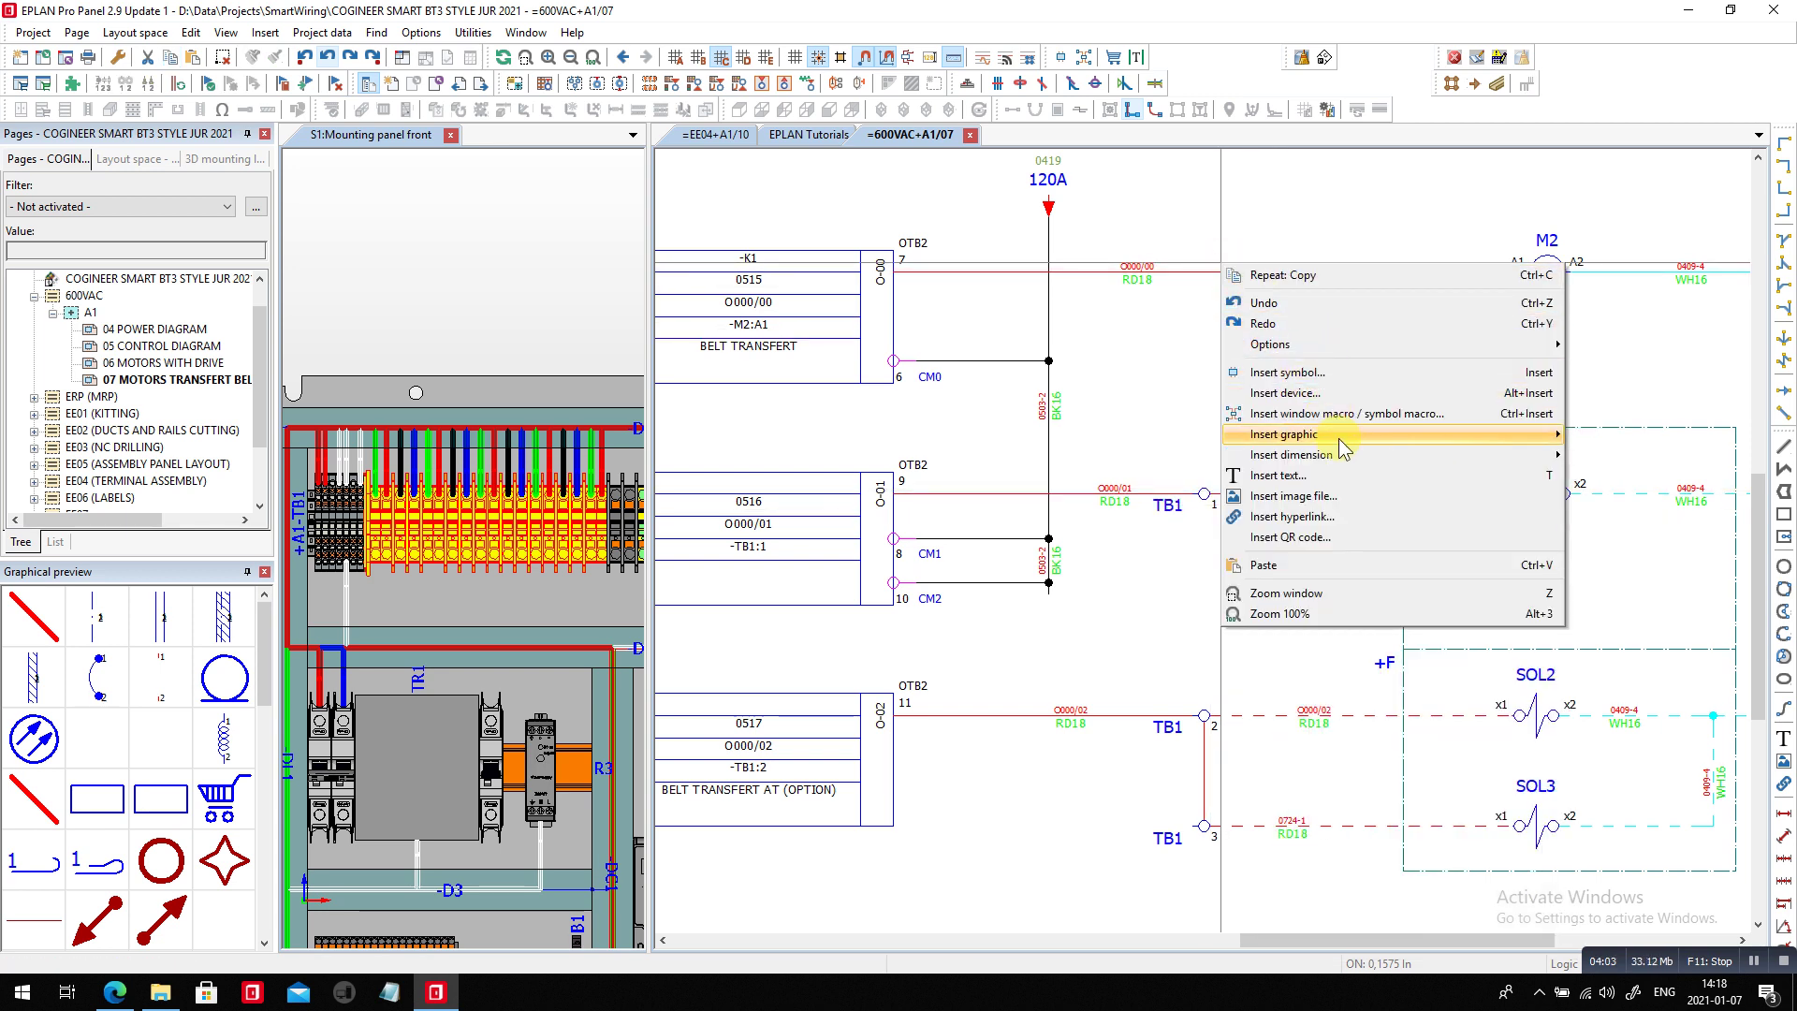
click(1338, 564)
click(1287, 271)
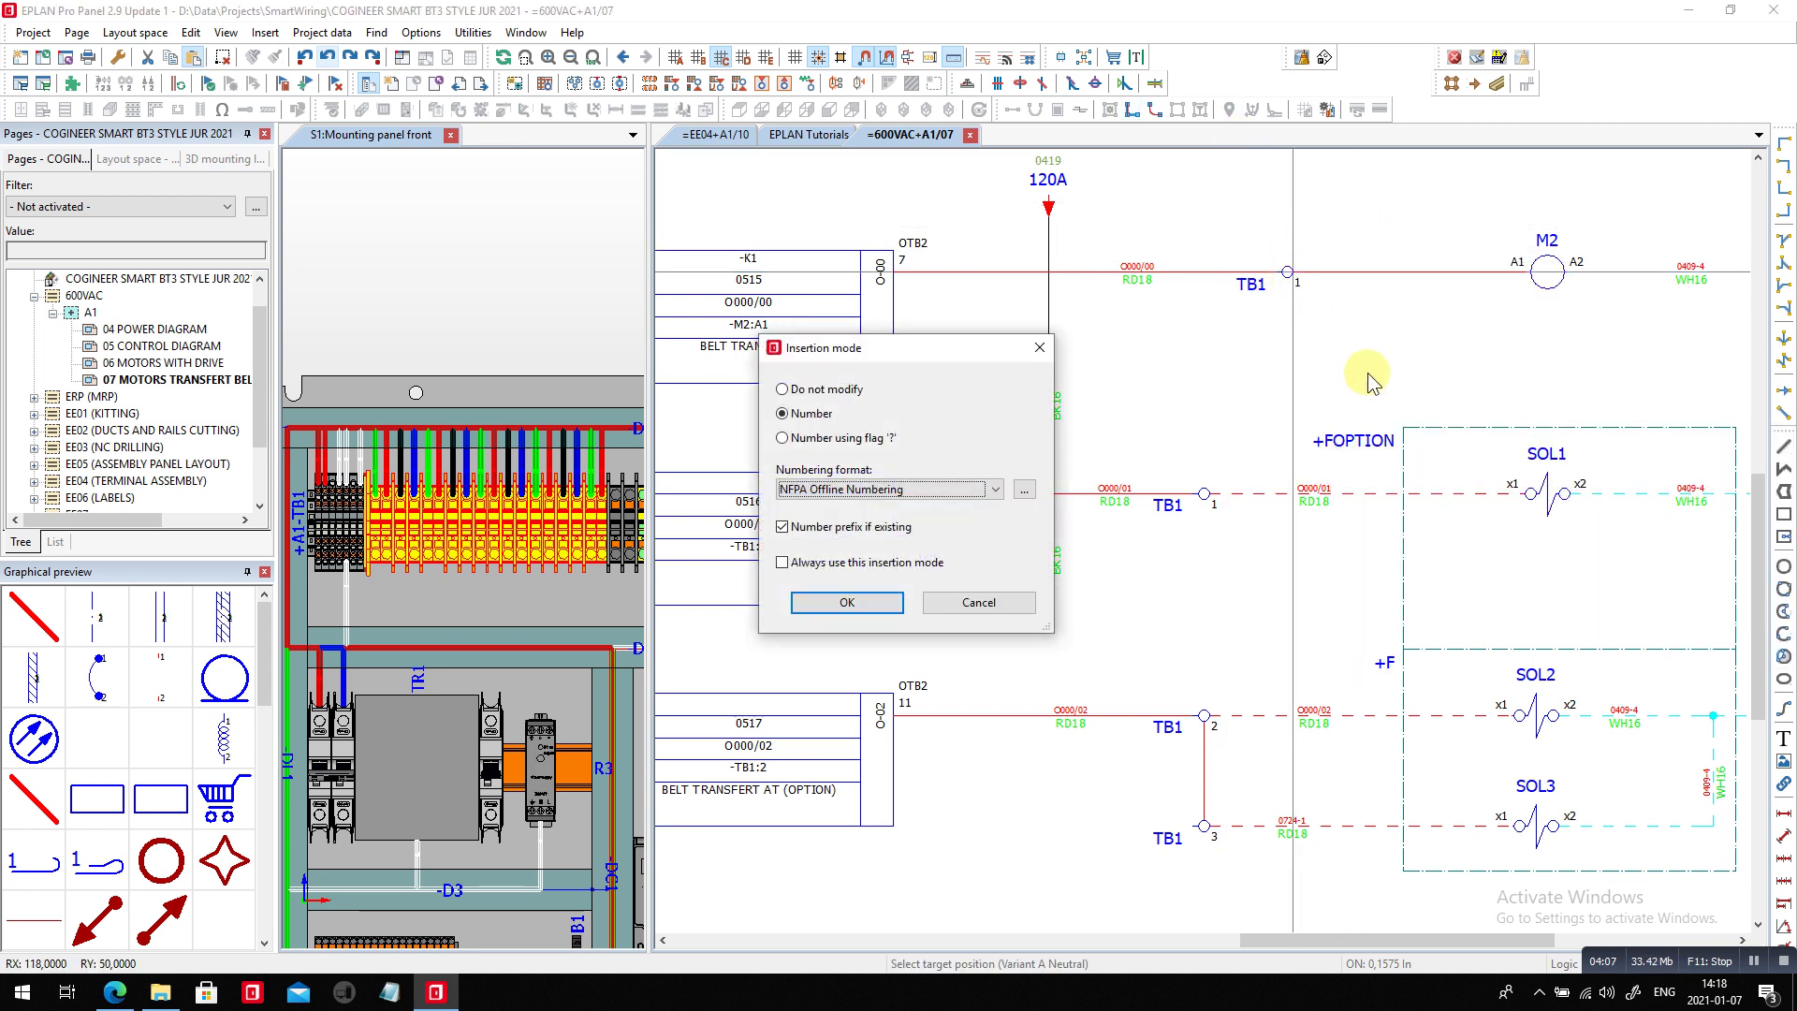
click(1024, 490)
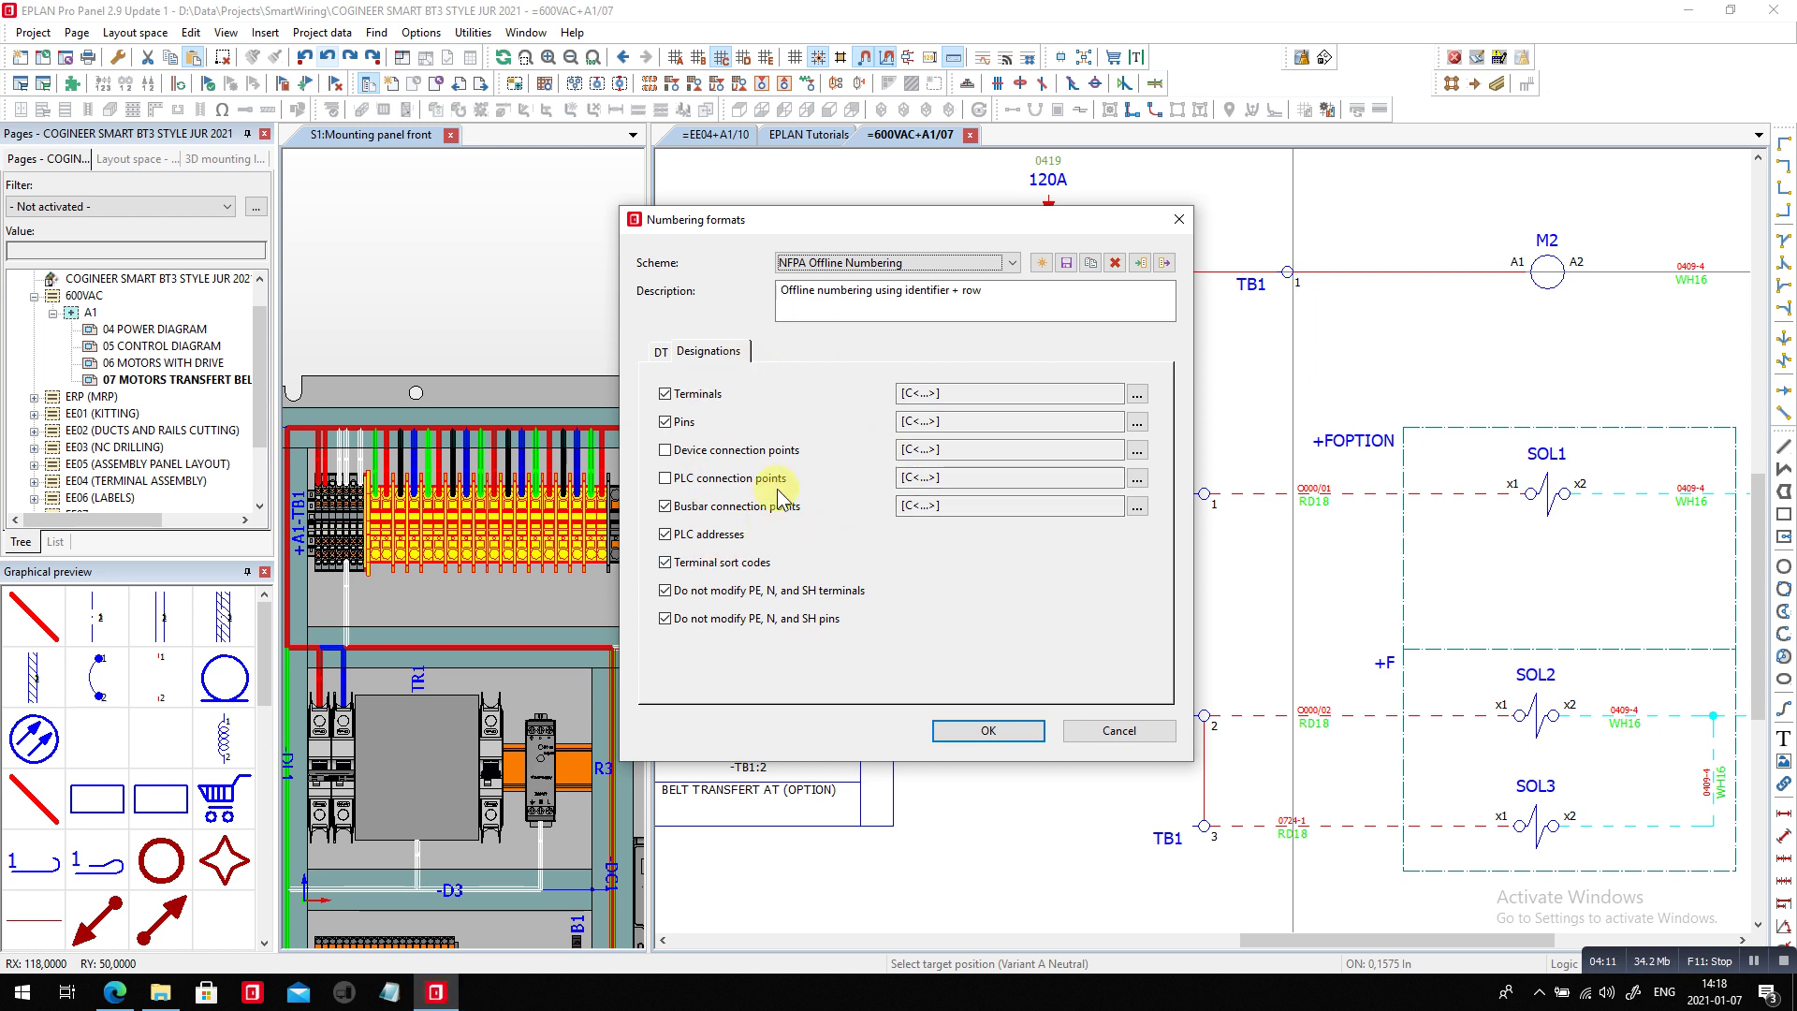
click(659, 353)
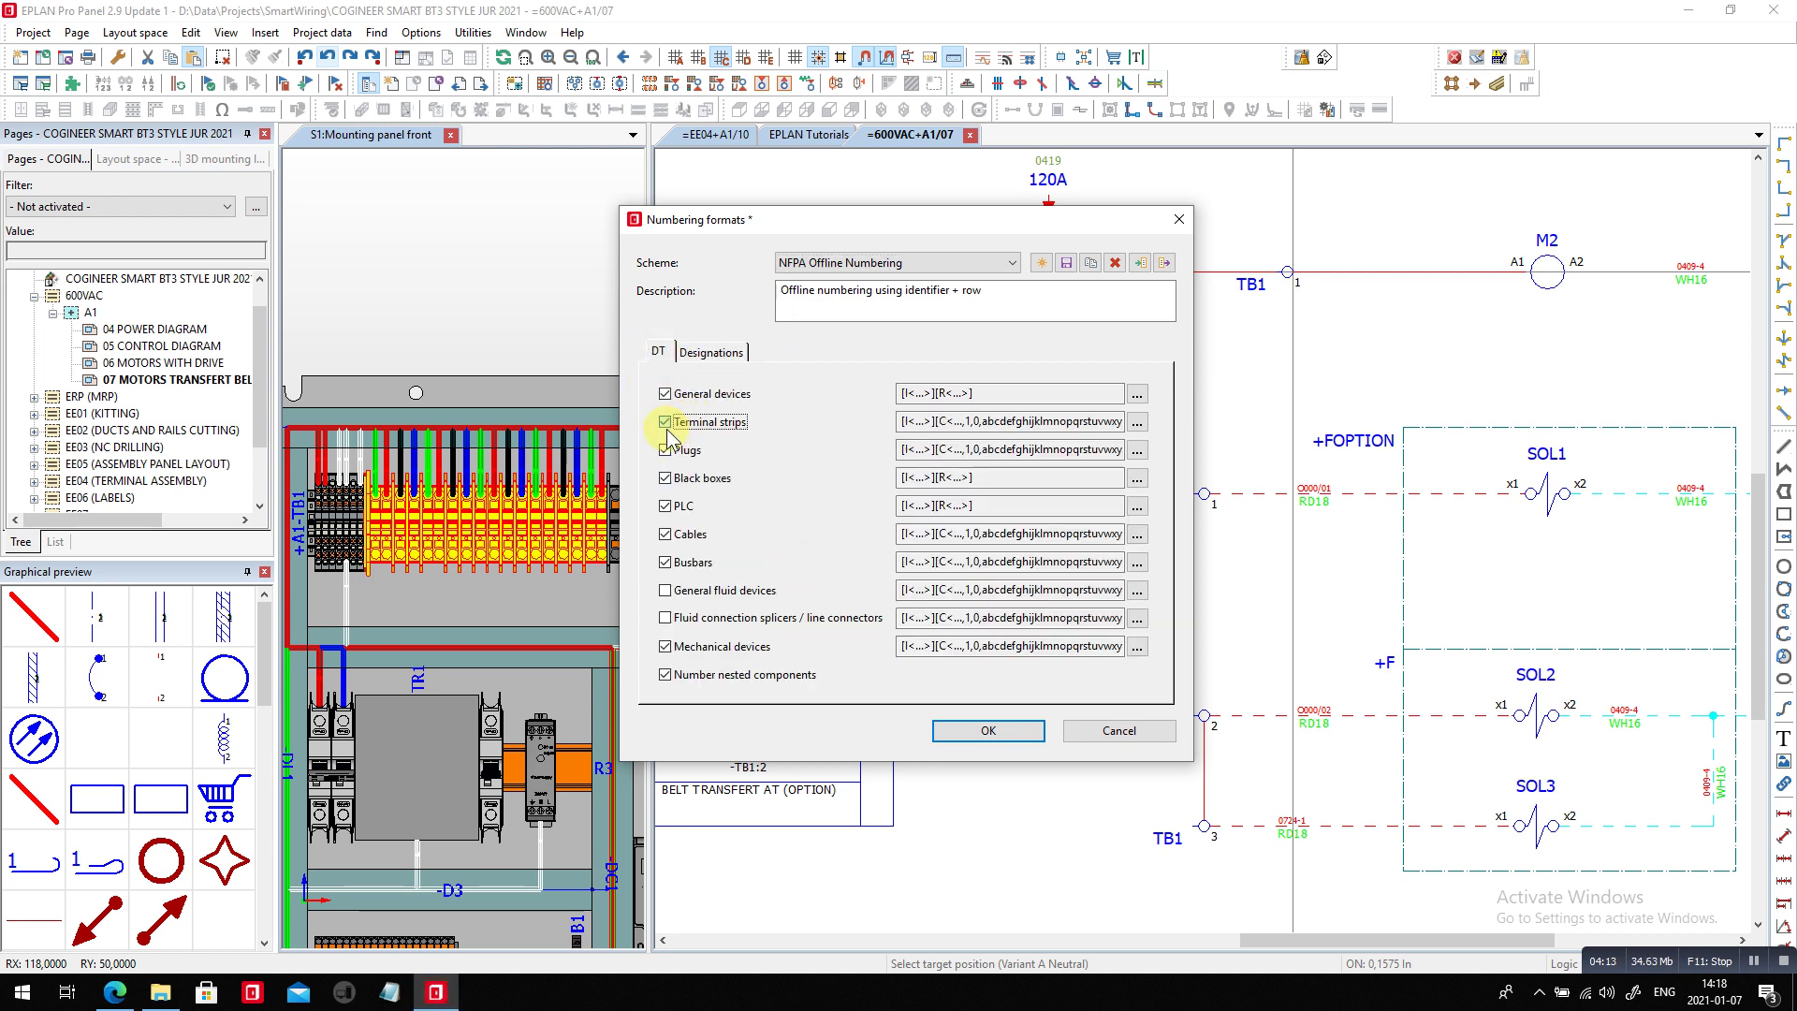
click(974, 732)
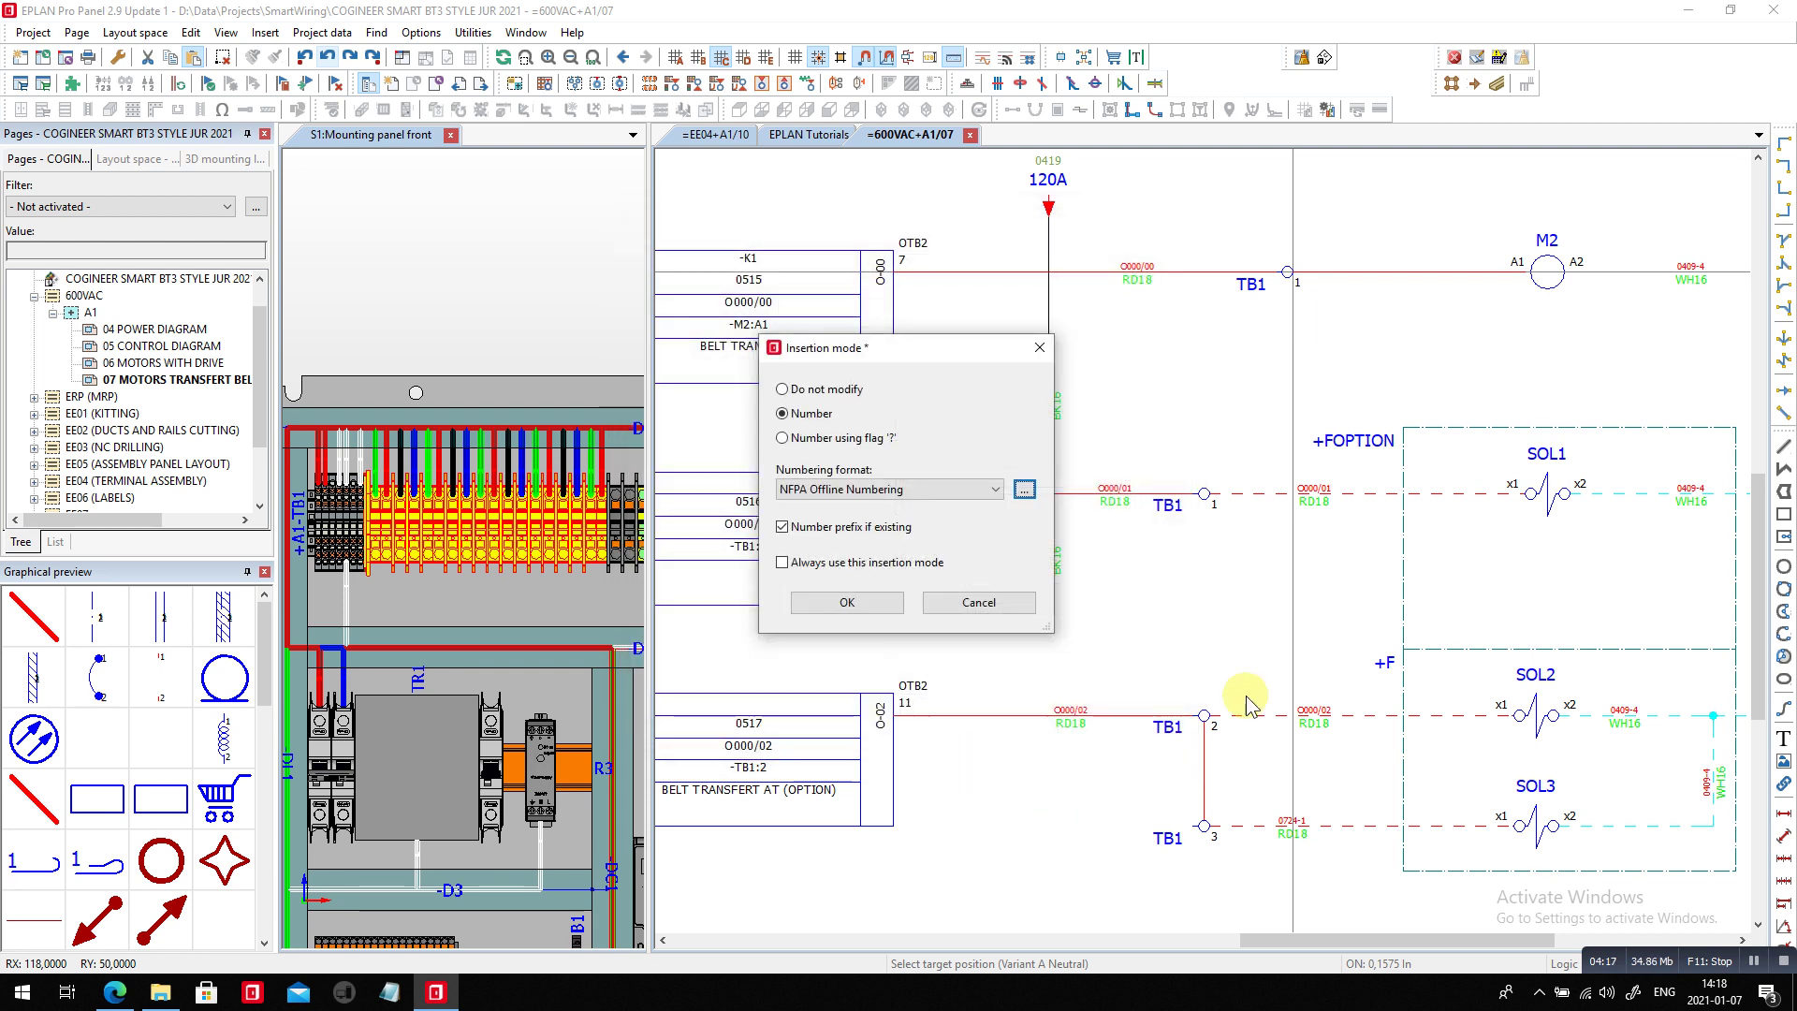
click(846, 602)
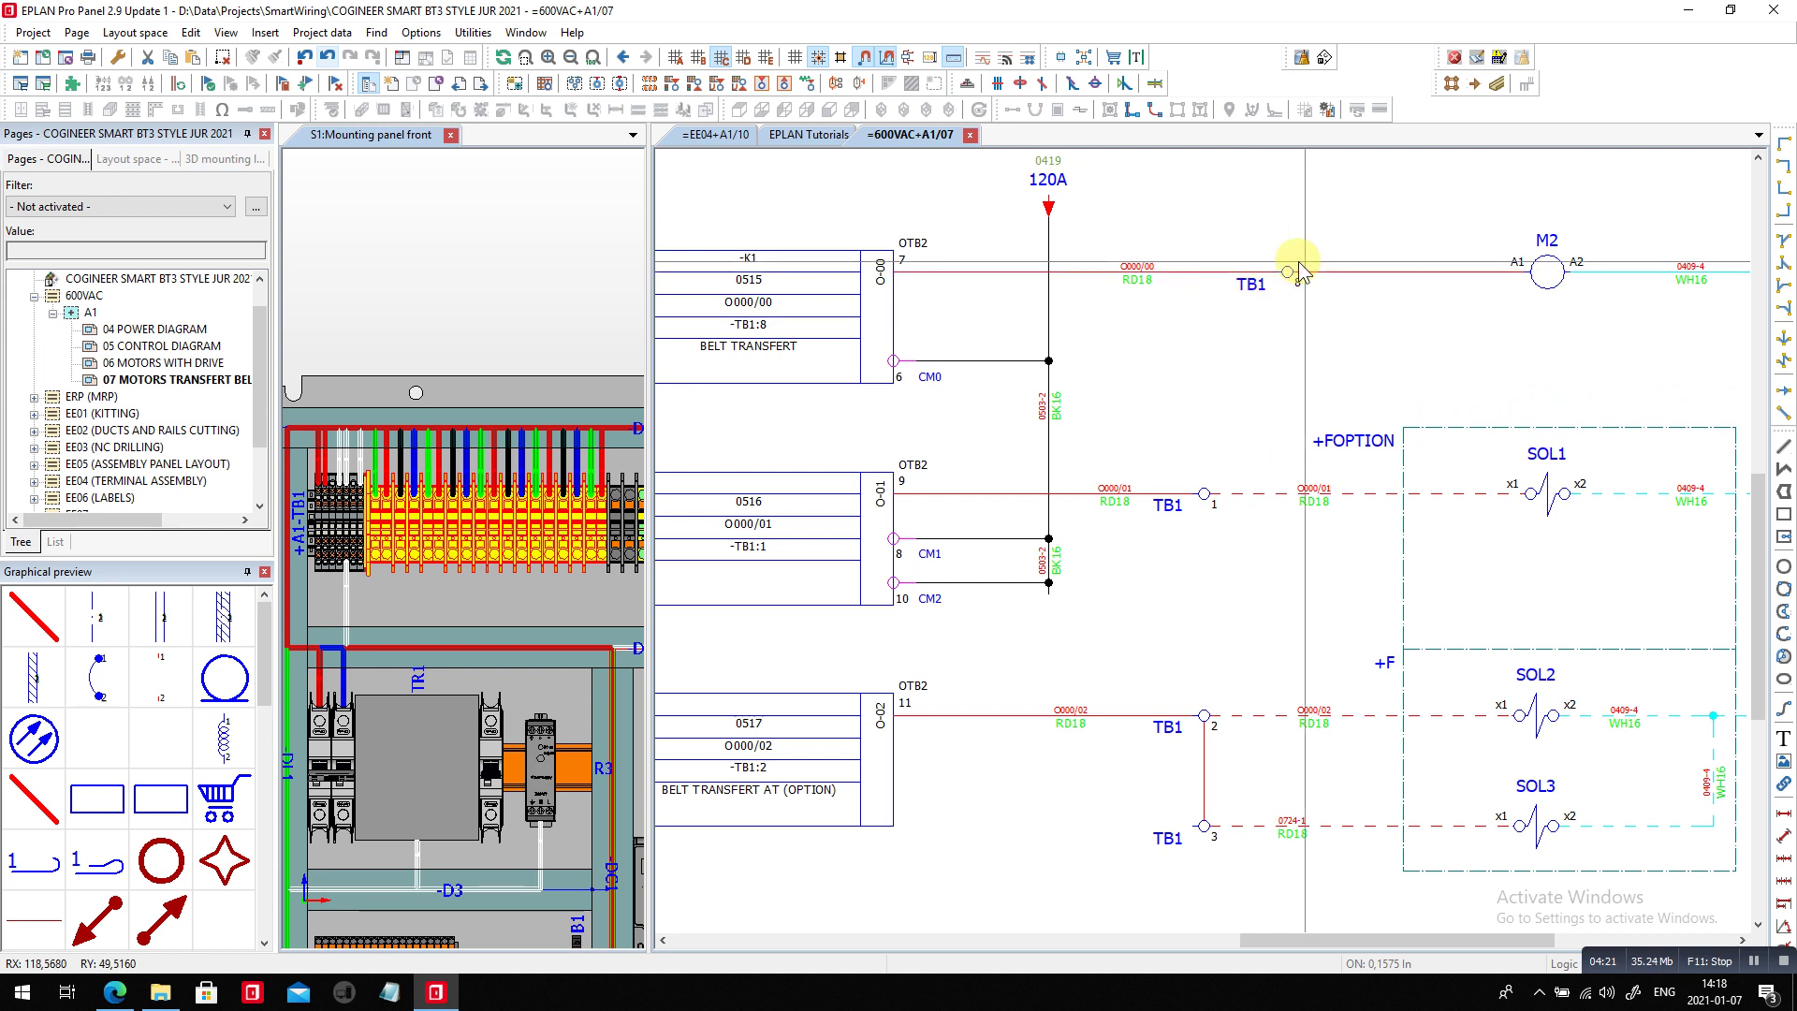
key(Escape)
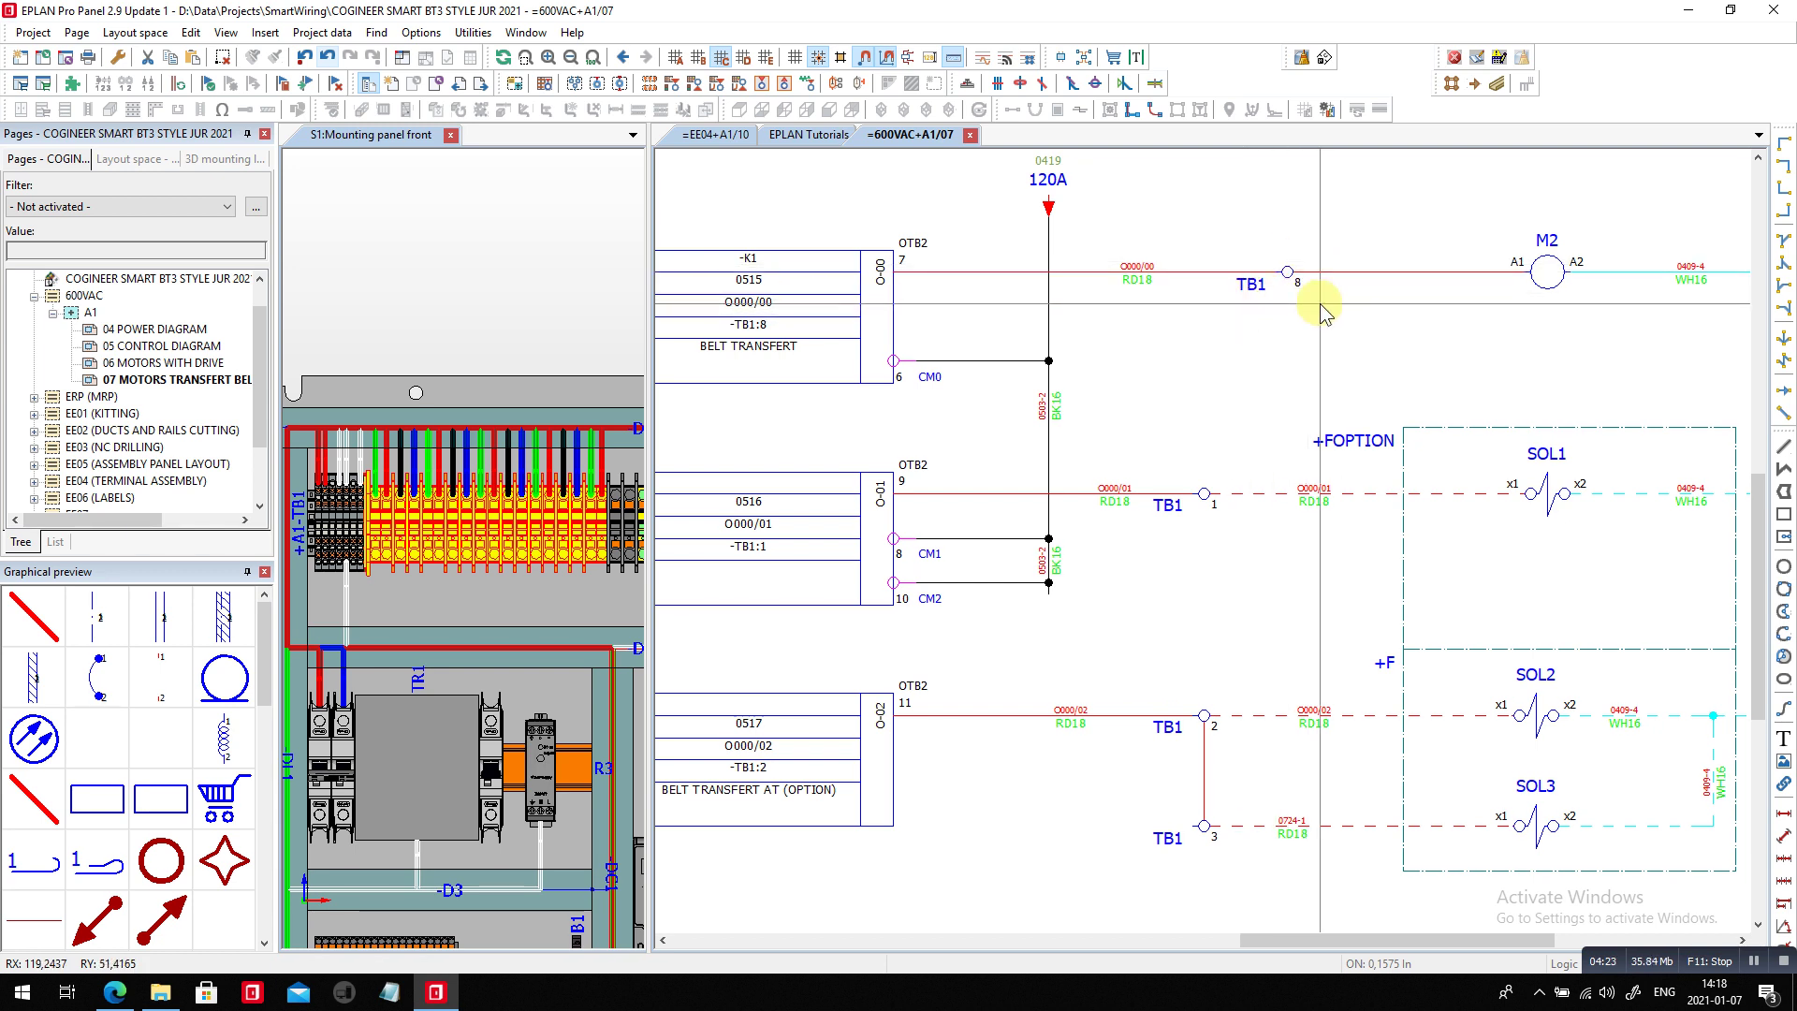
click(1294, 279)
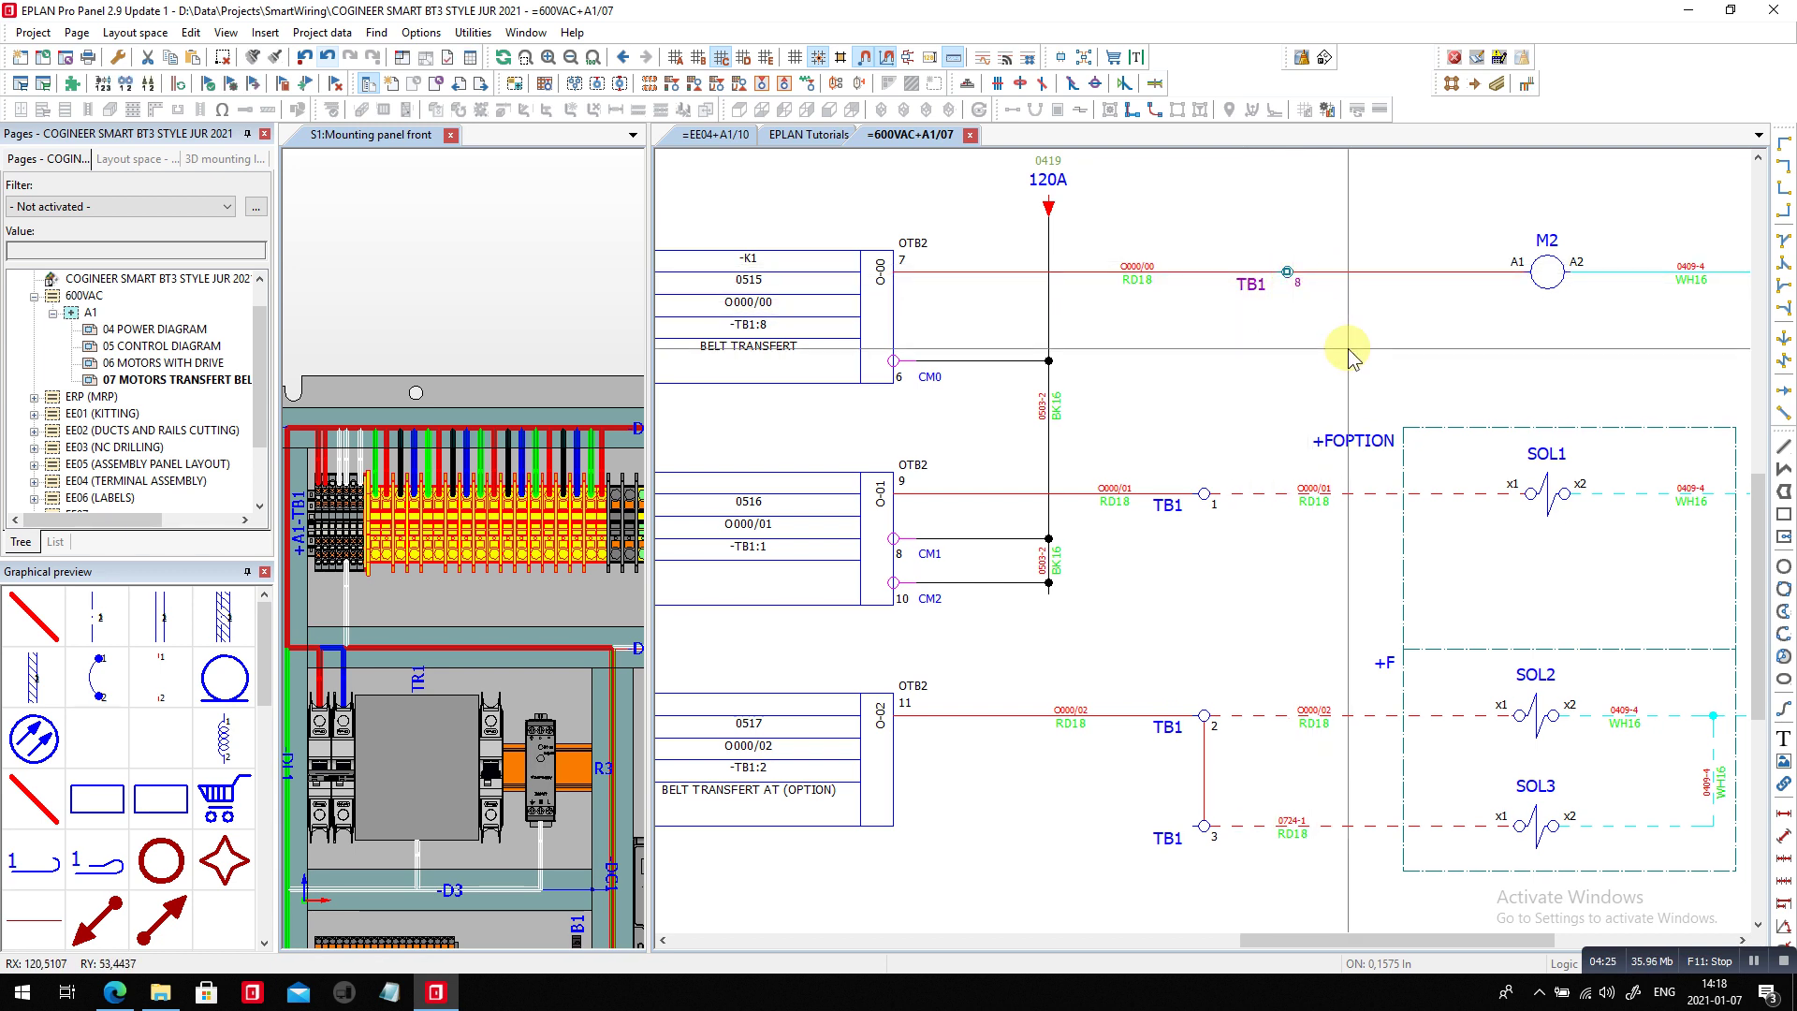
- In the TB1 strip editor, move terminal 8 (wired to M2:A1) to follow terminal 3
click(322, 32)
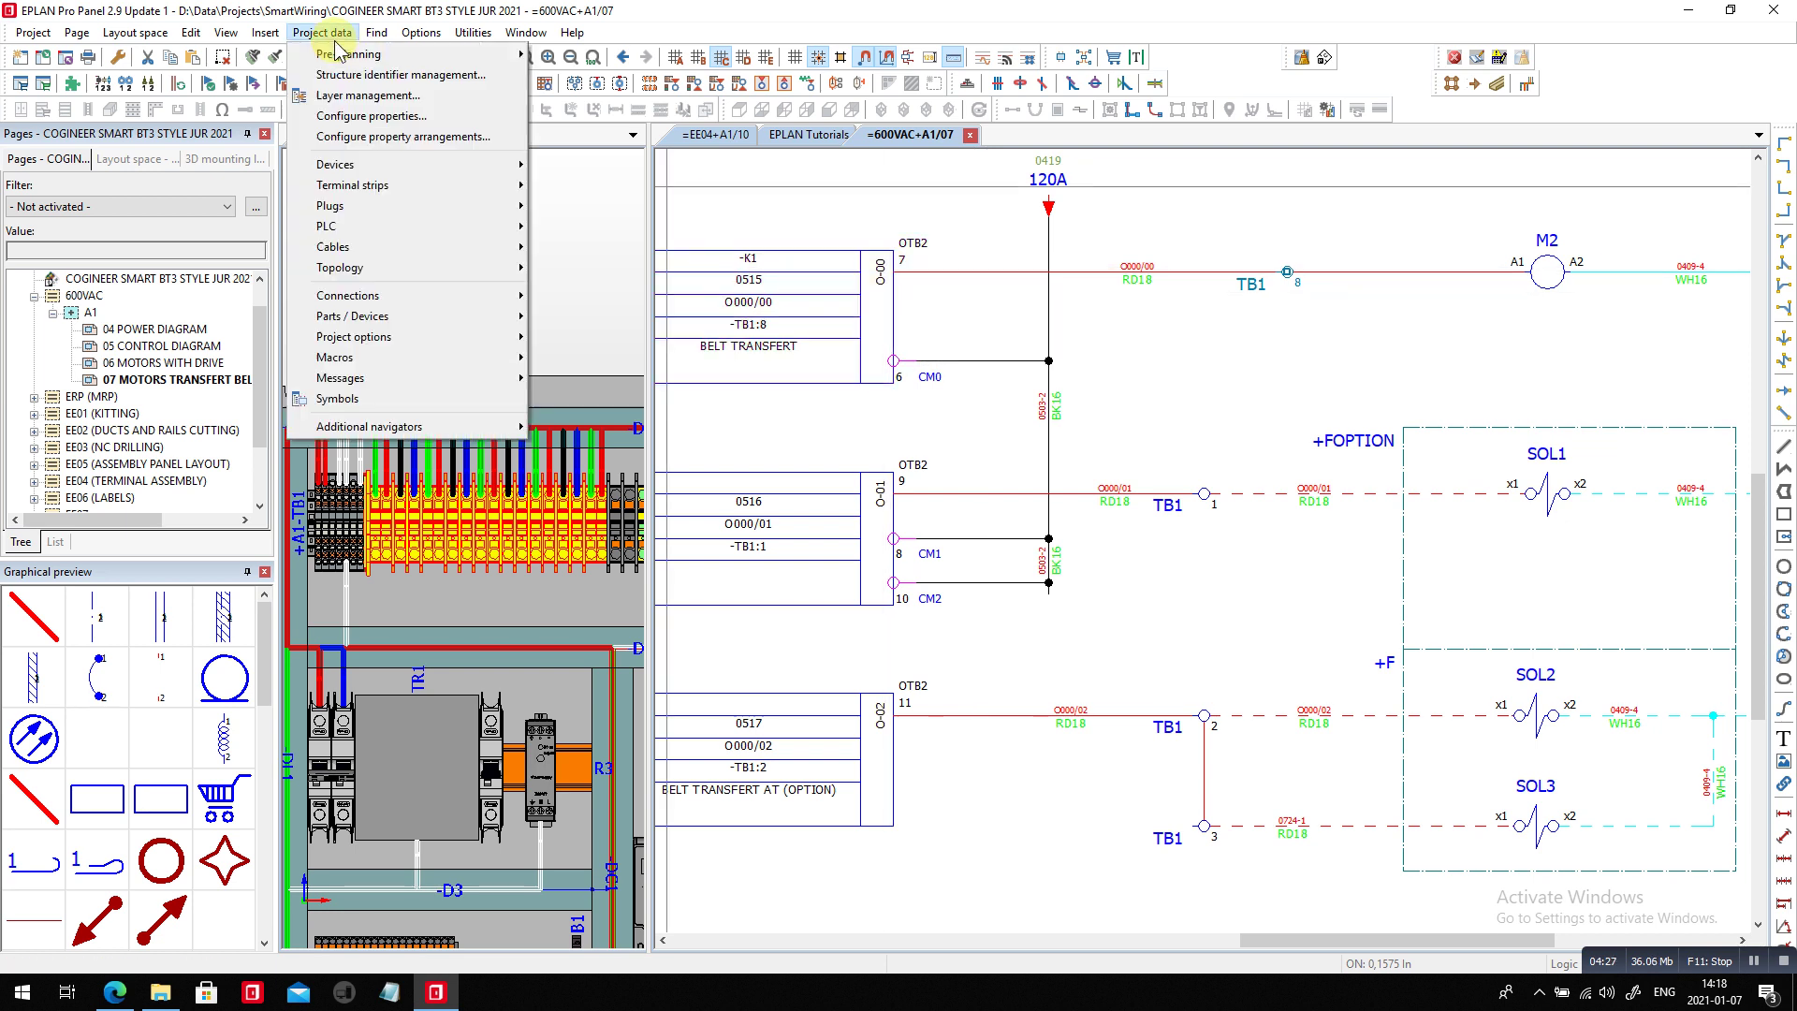
mouse_move(379, 182)
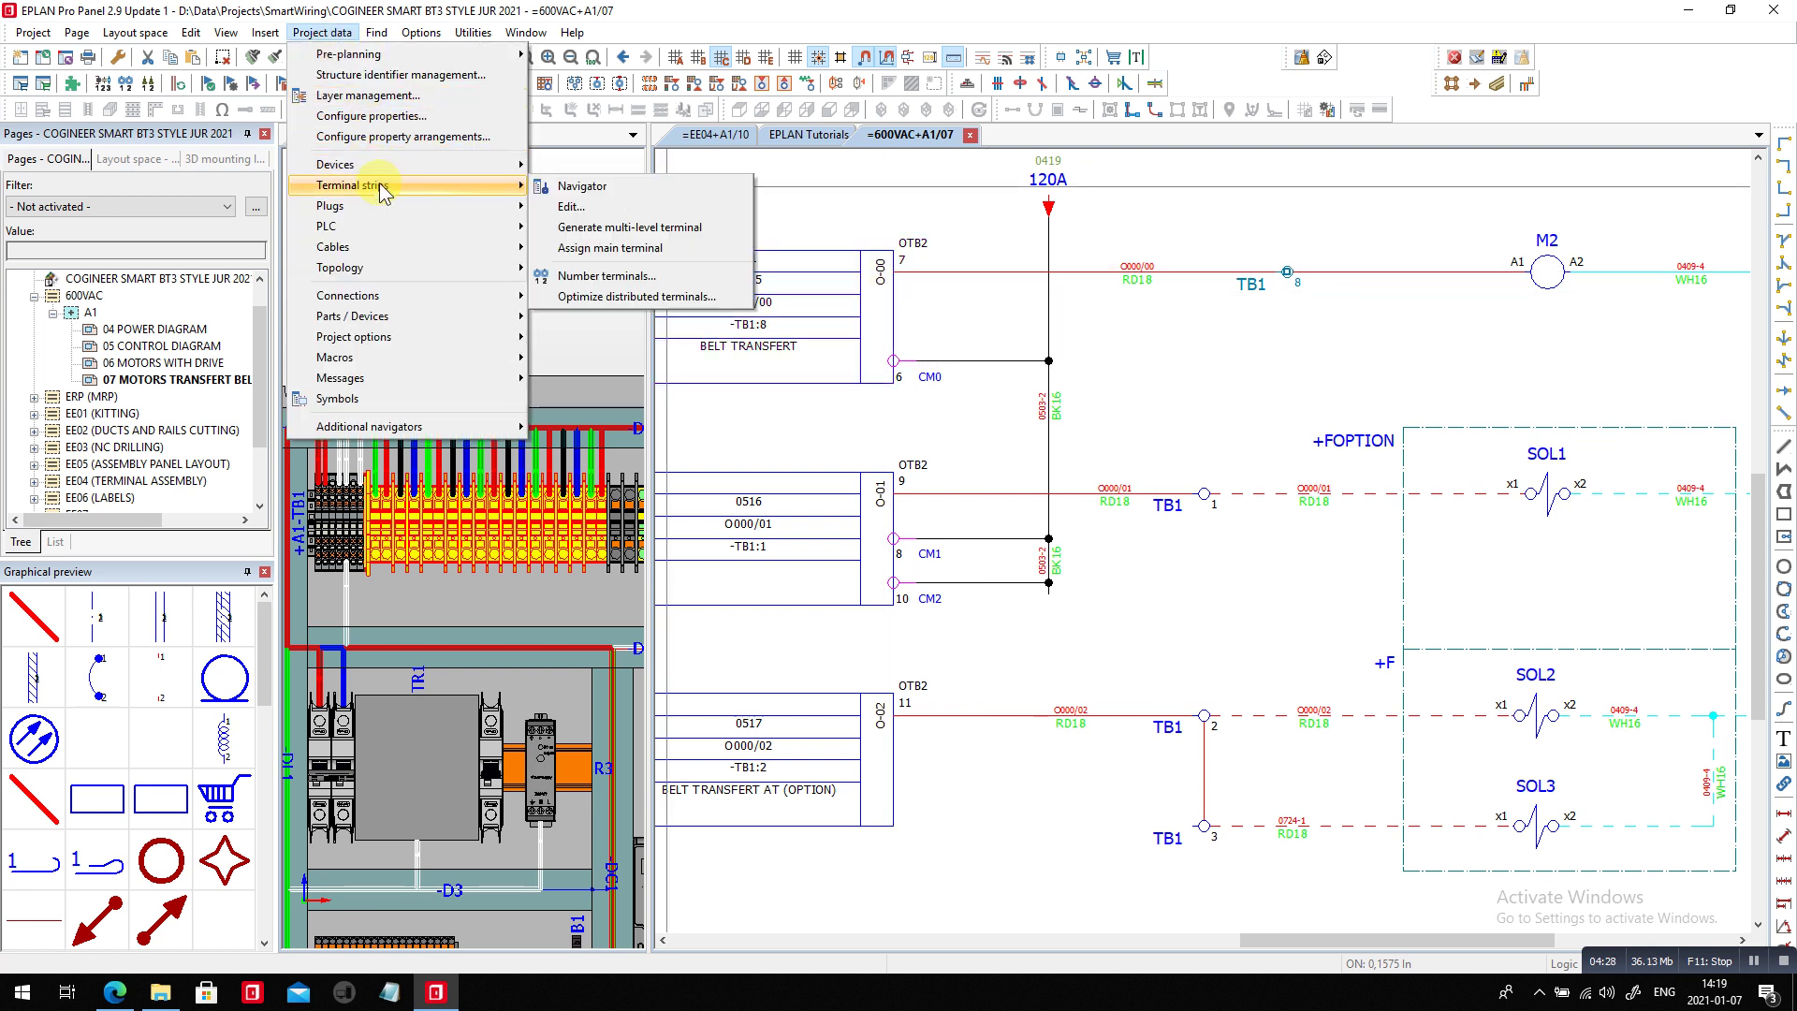
click(564, 206)
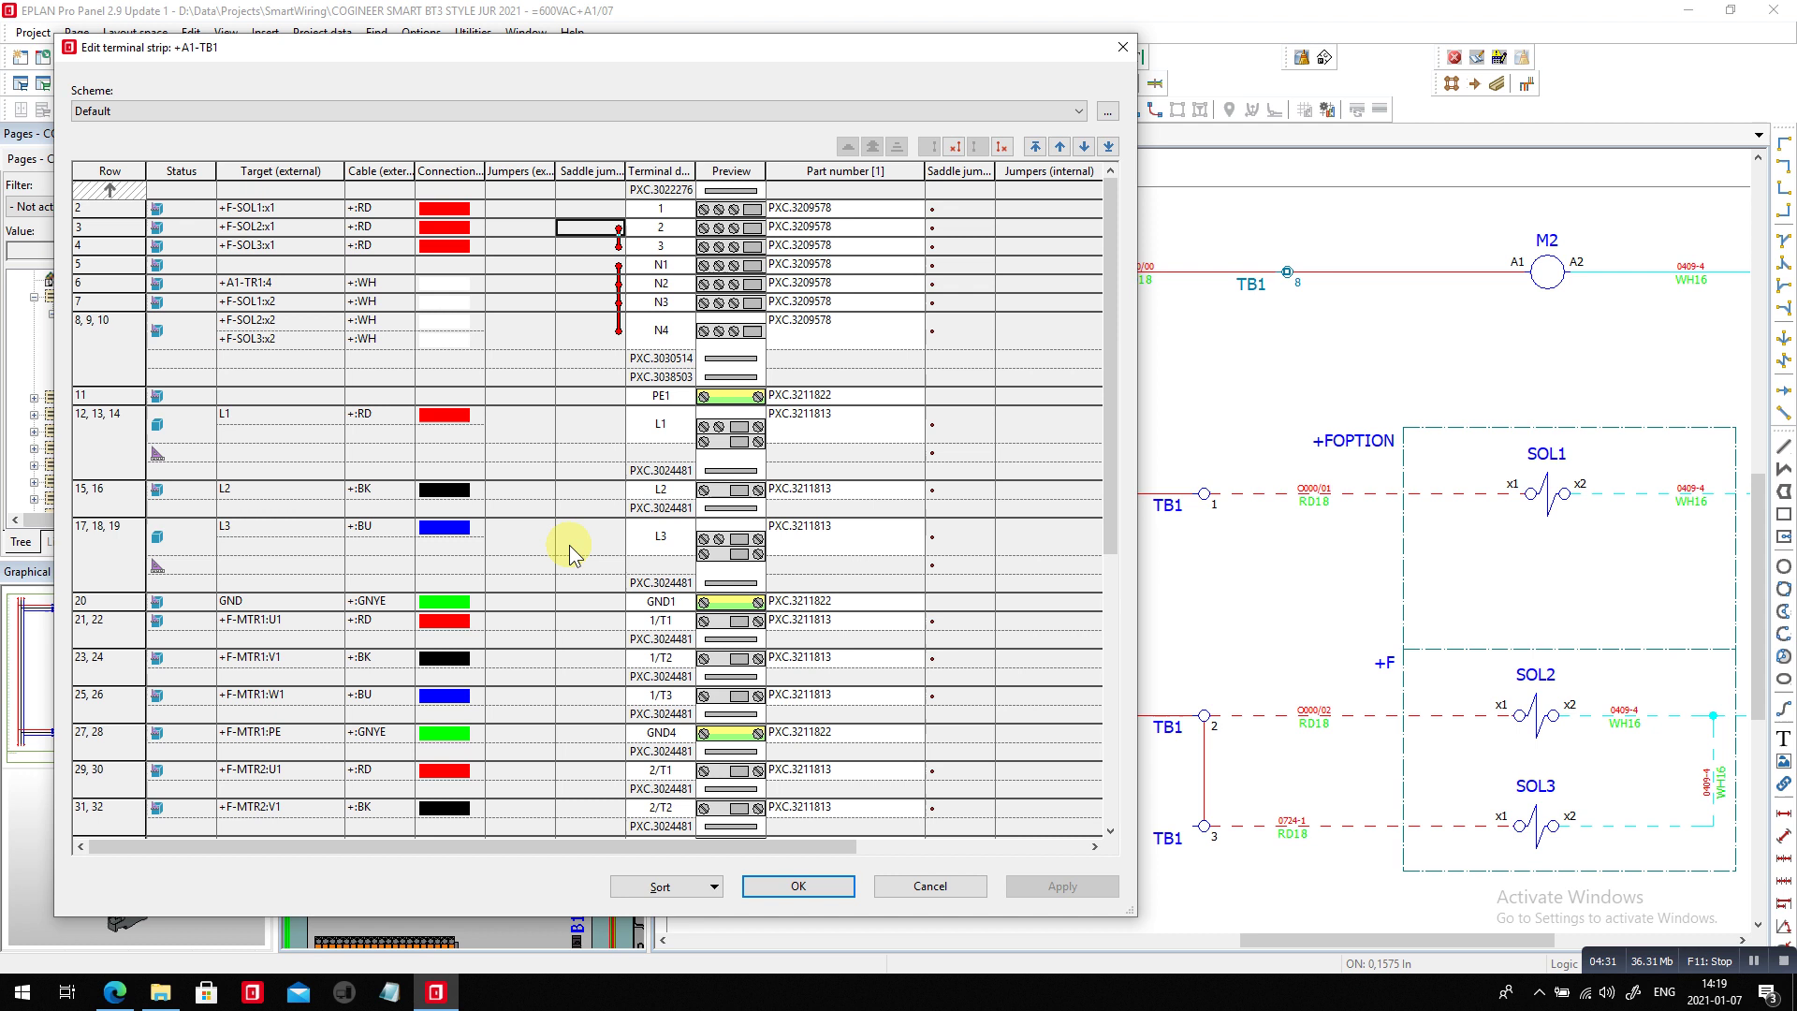
scroll(668, 443, down, 8)
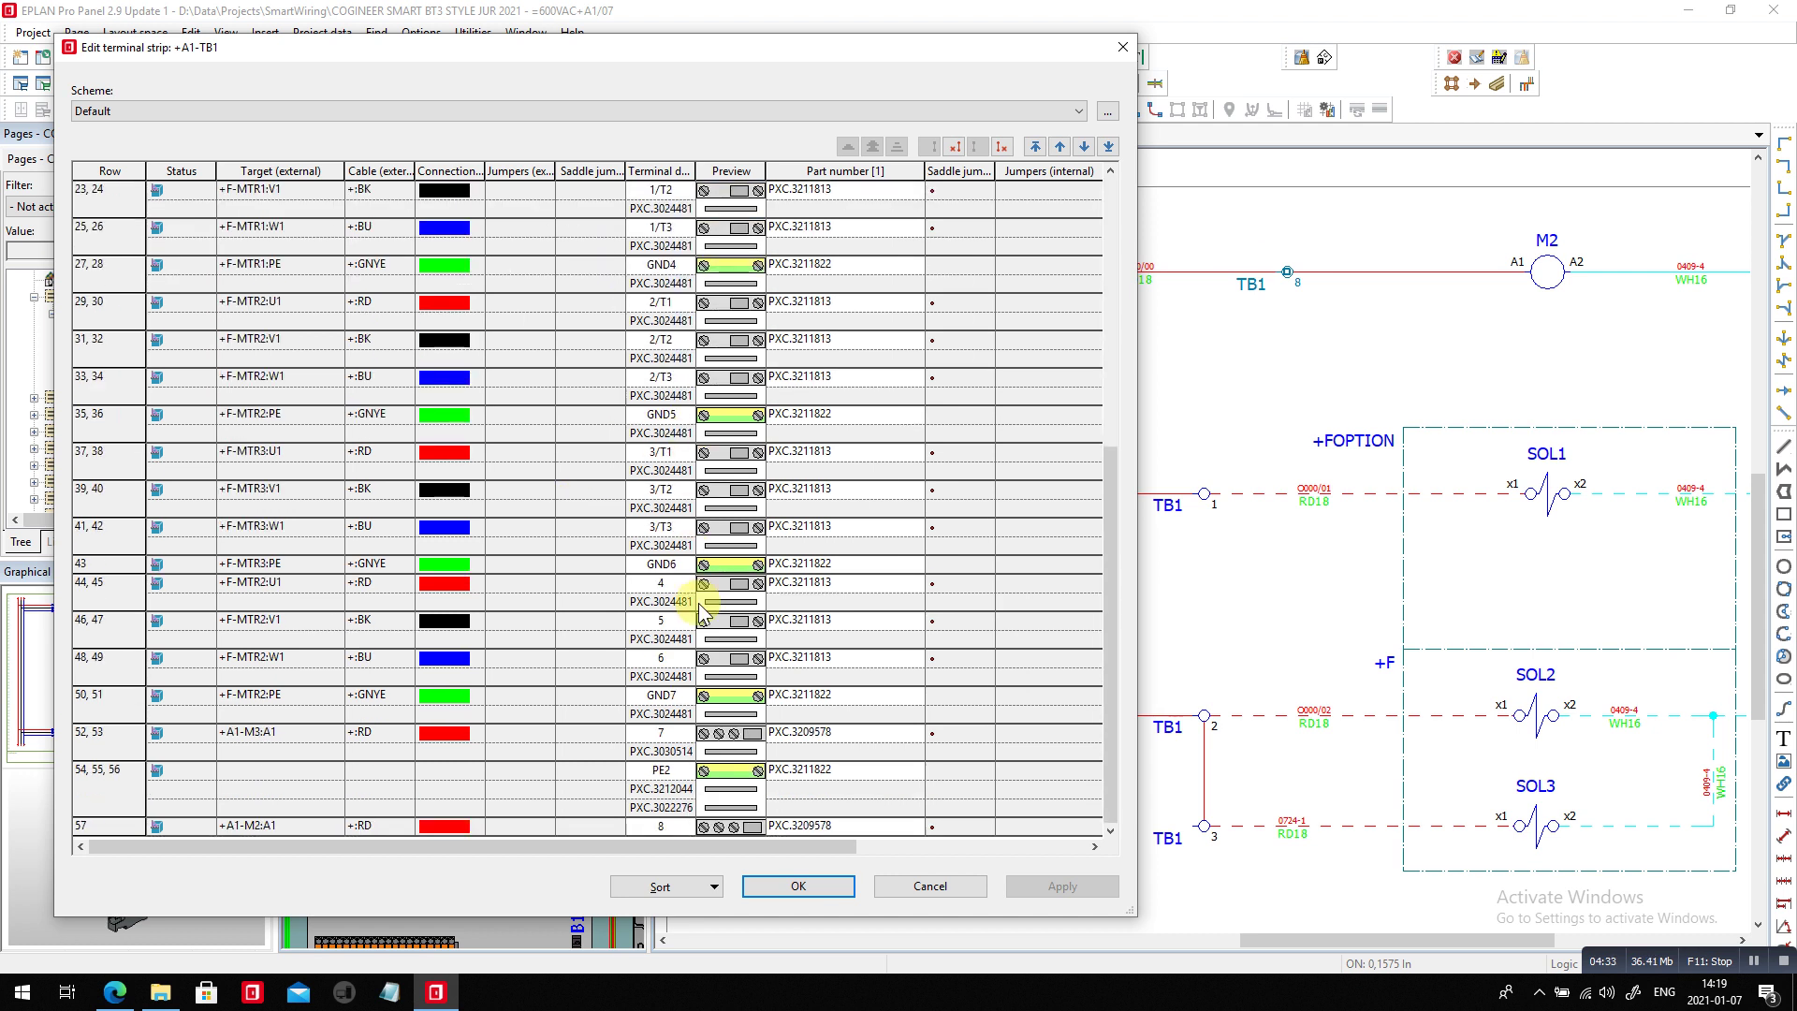
click(653, 829)
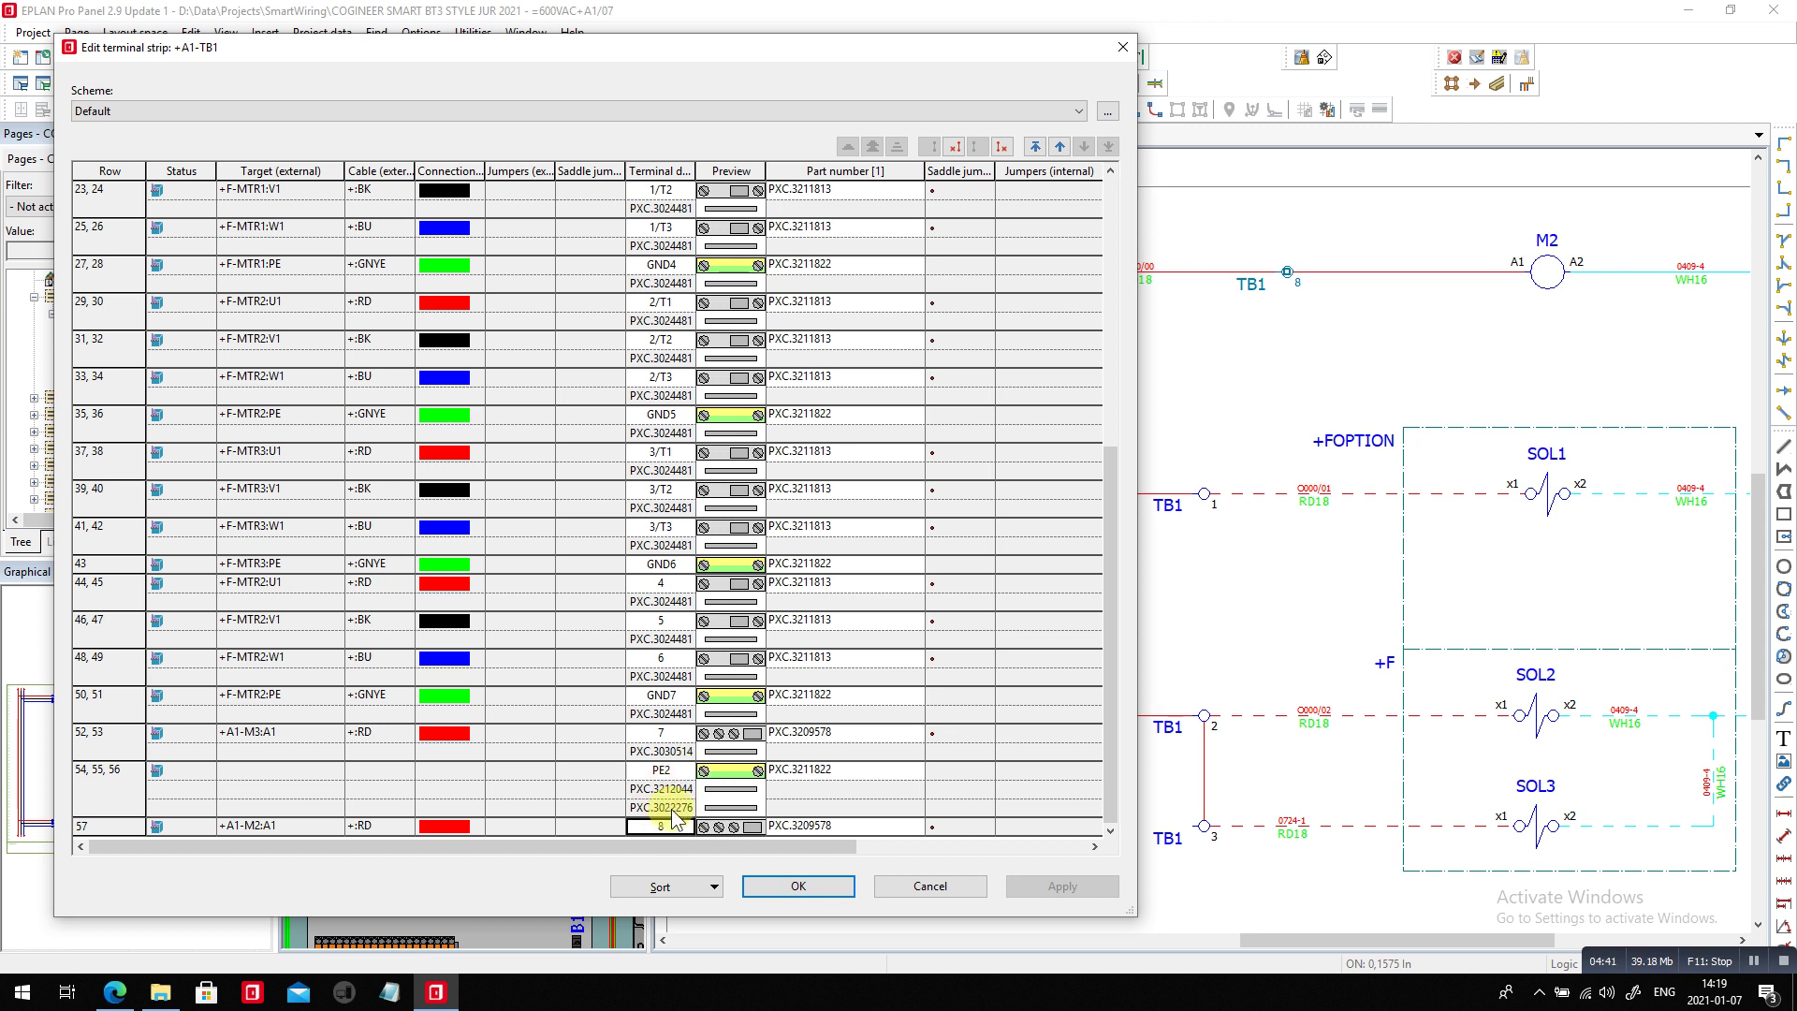
click(669, 802)
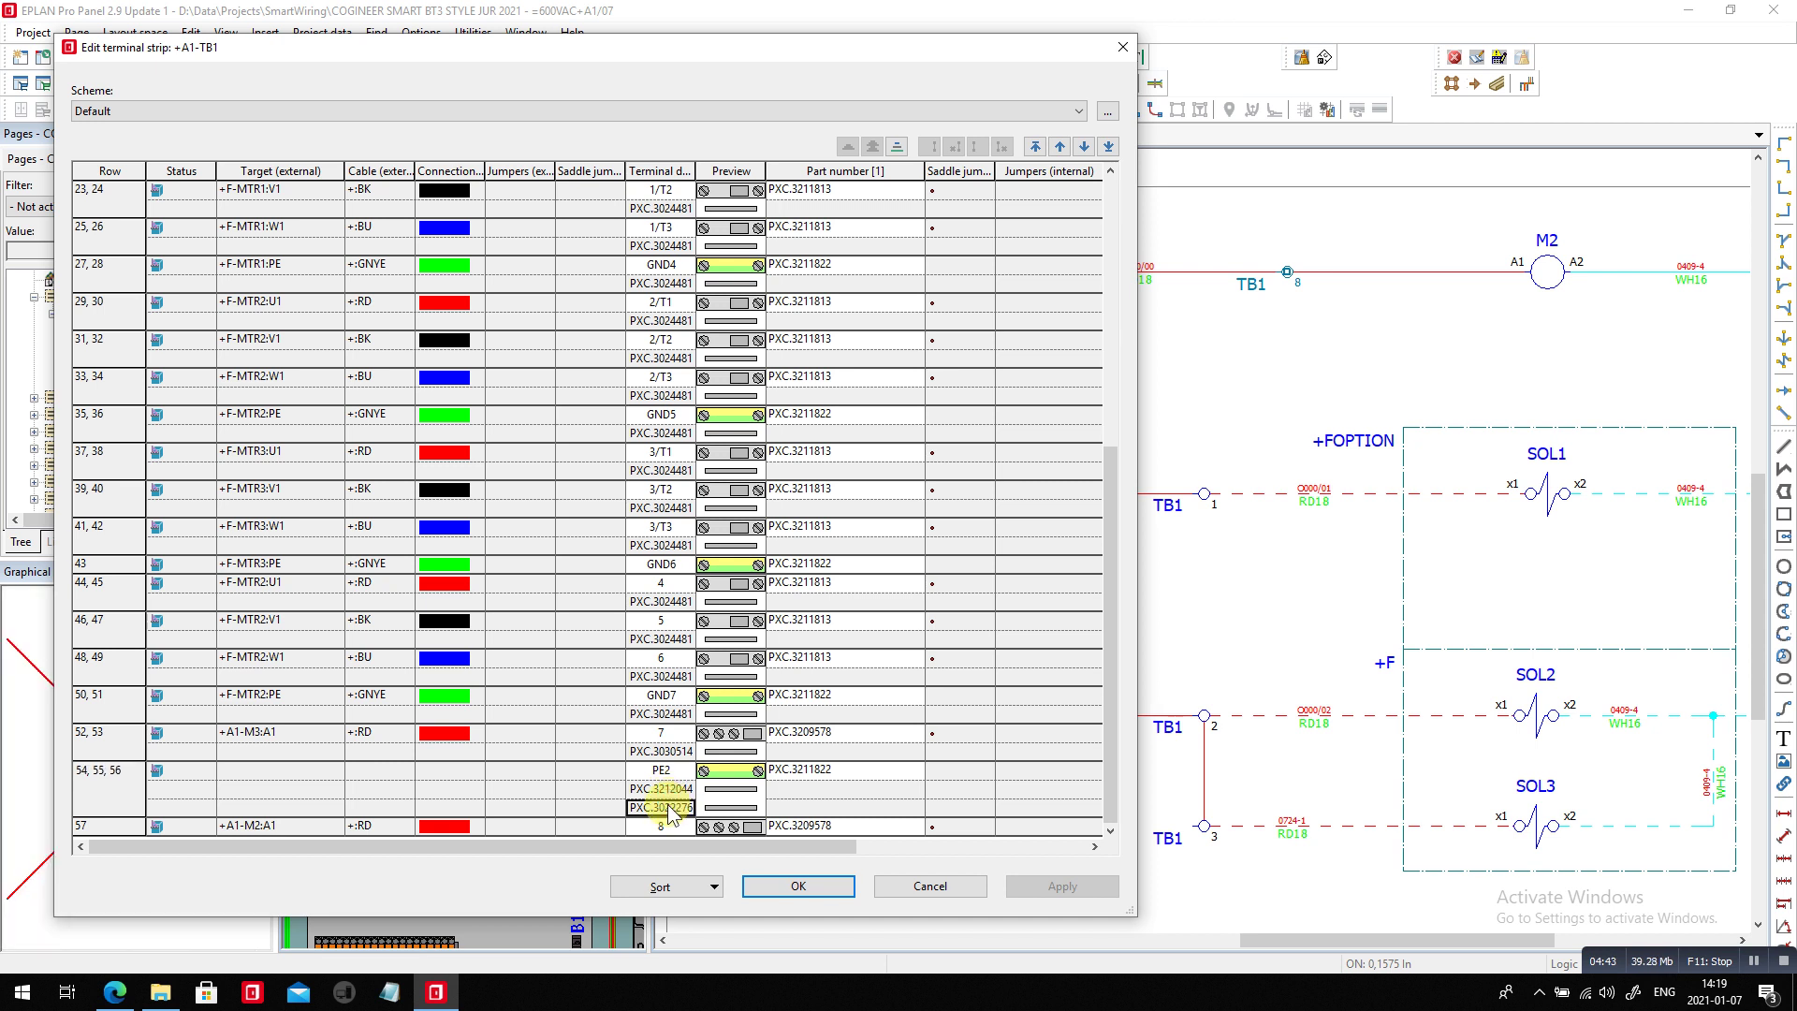
click(669, 829)
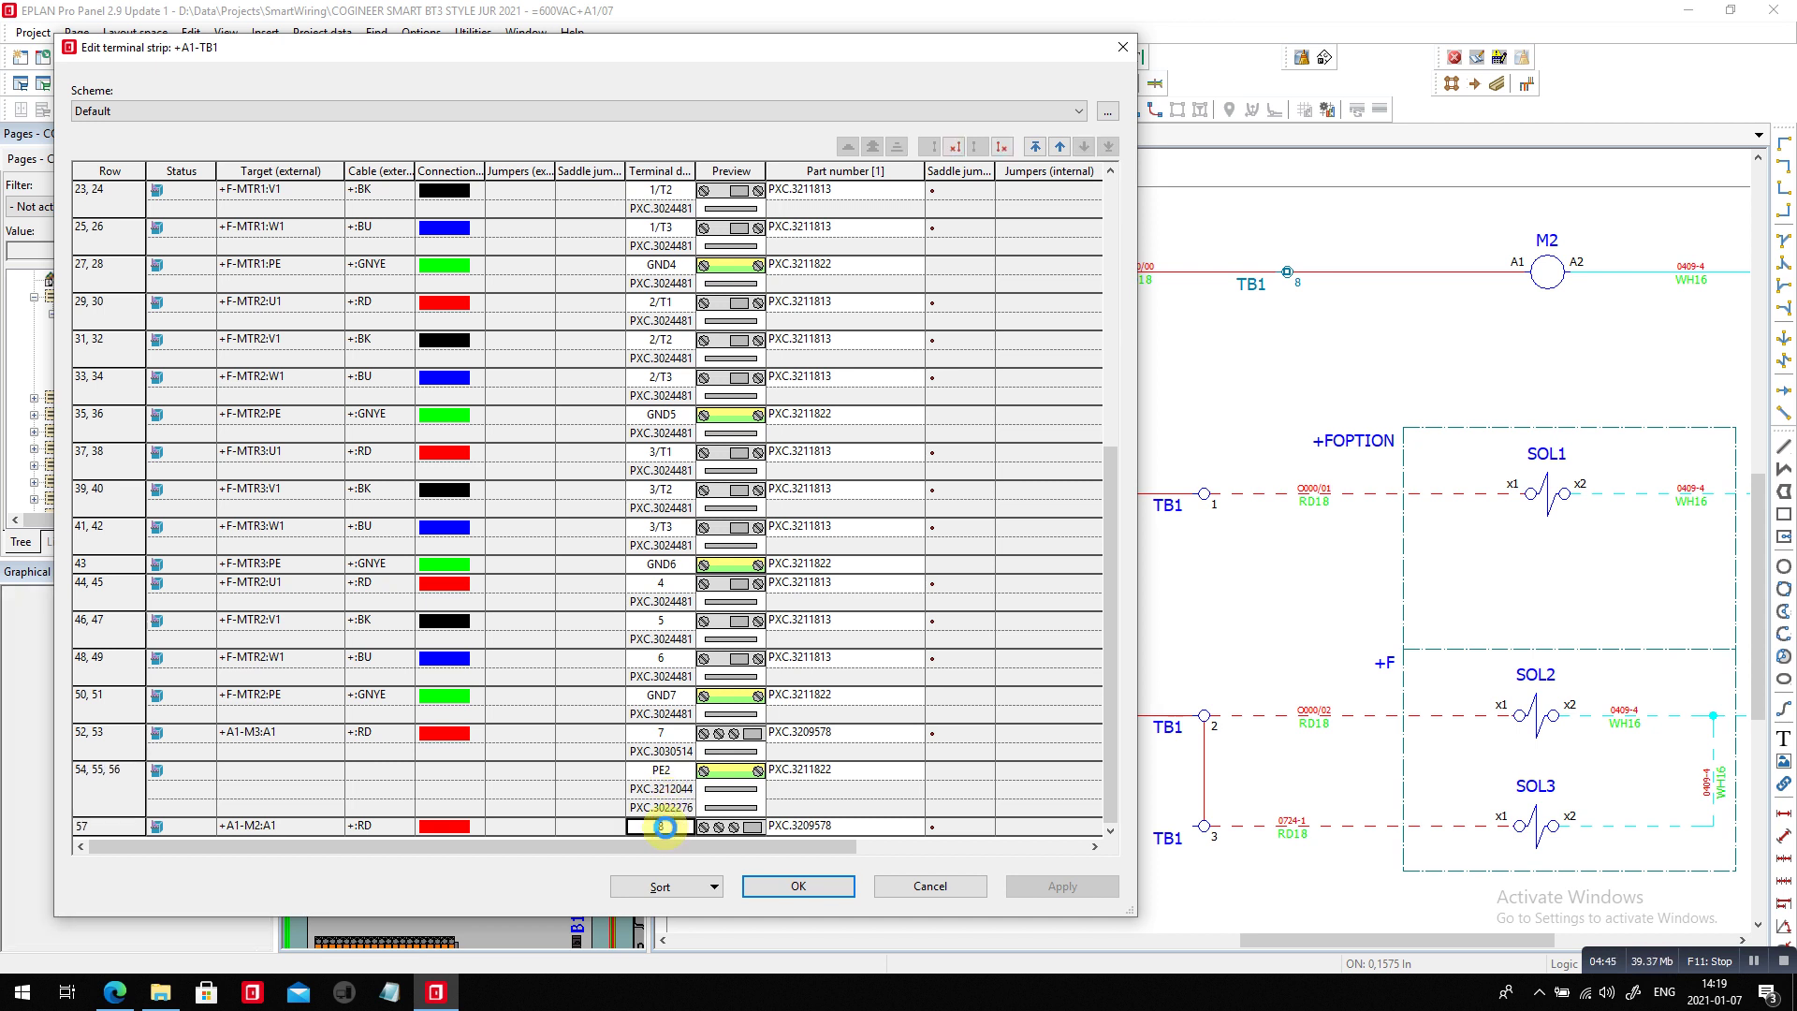
click(1033, 147)
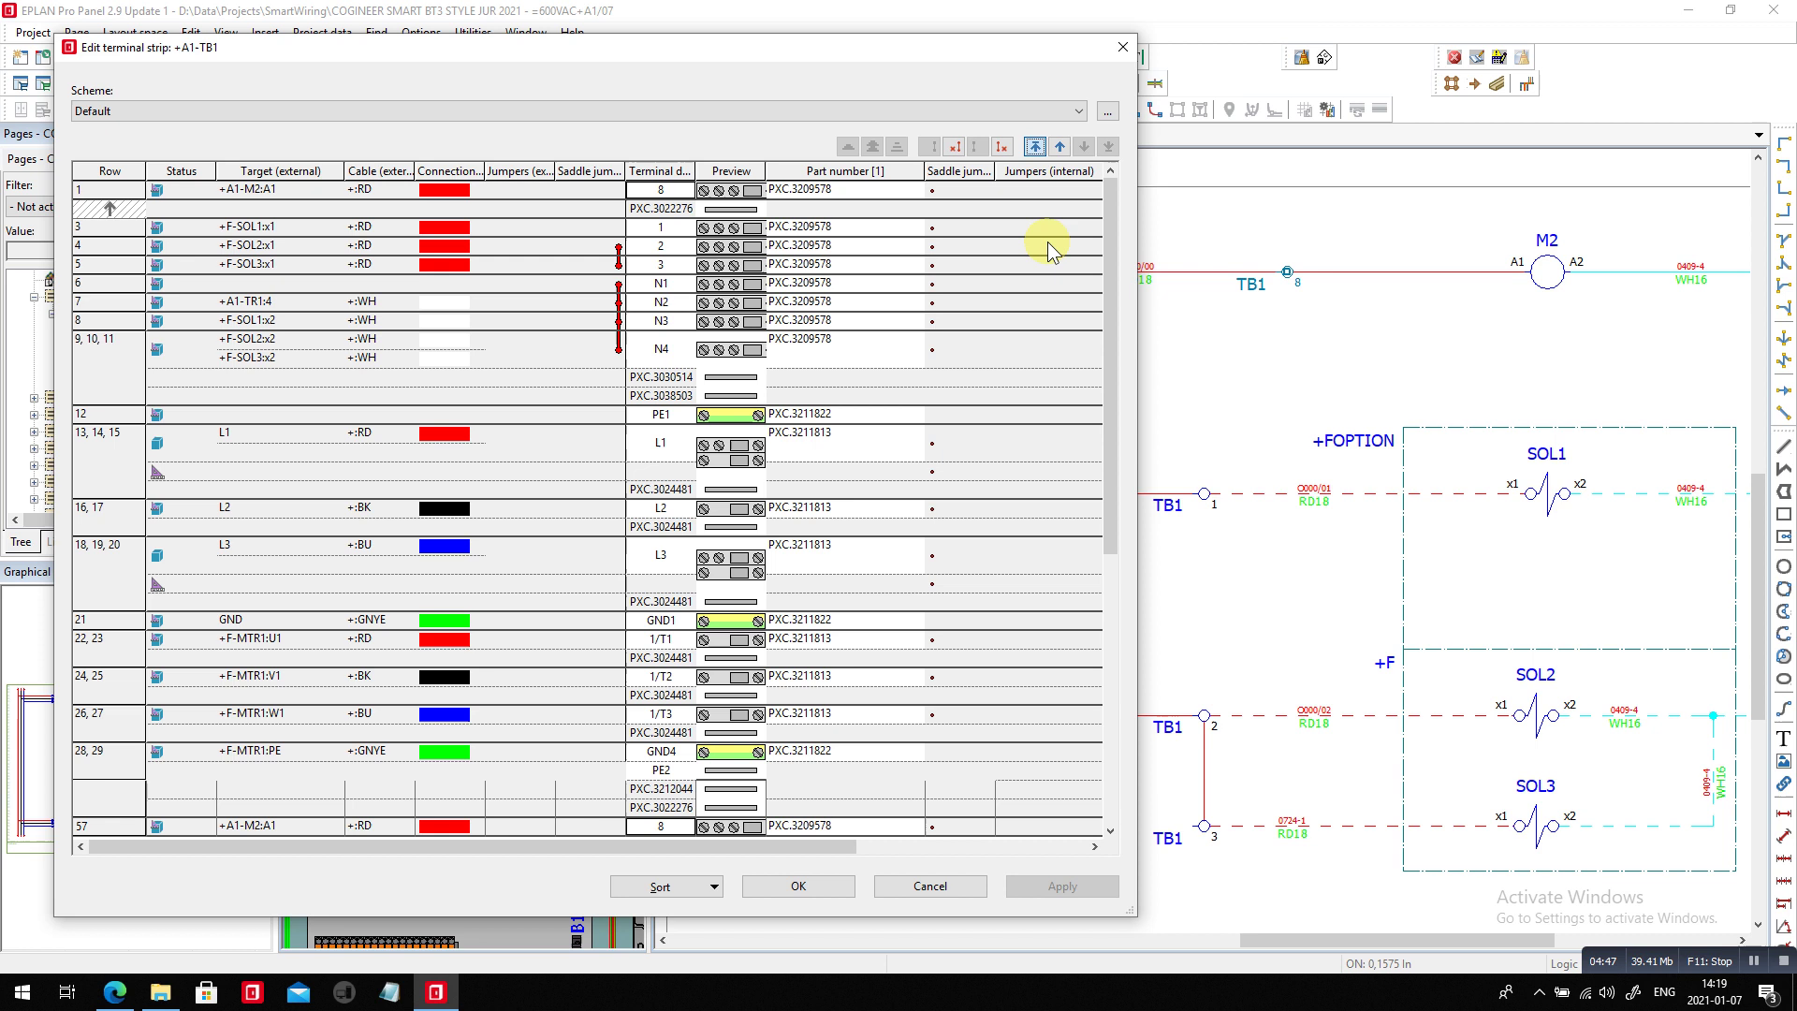
click(1082, 147)
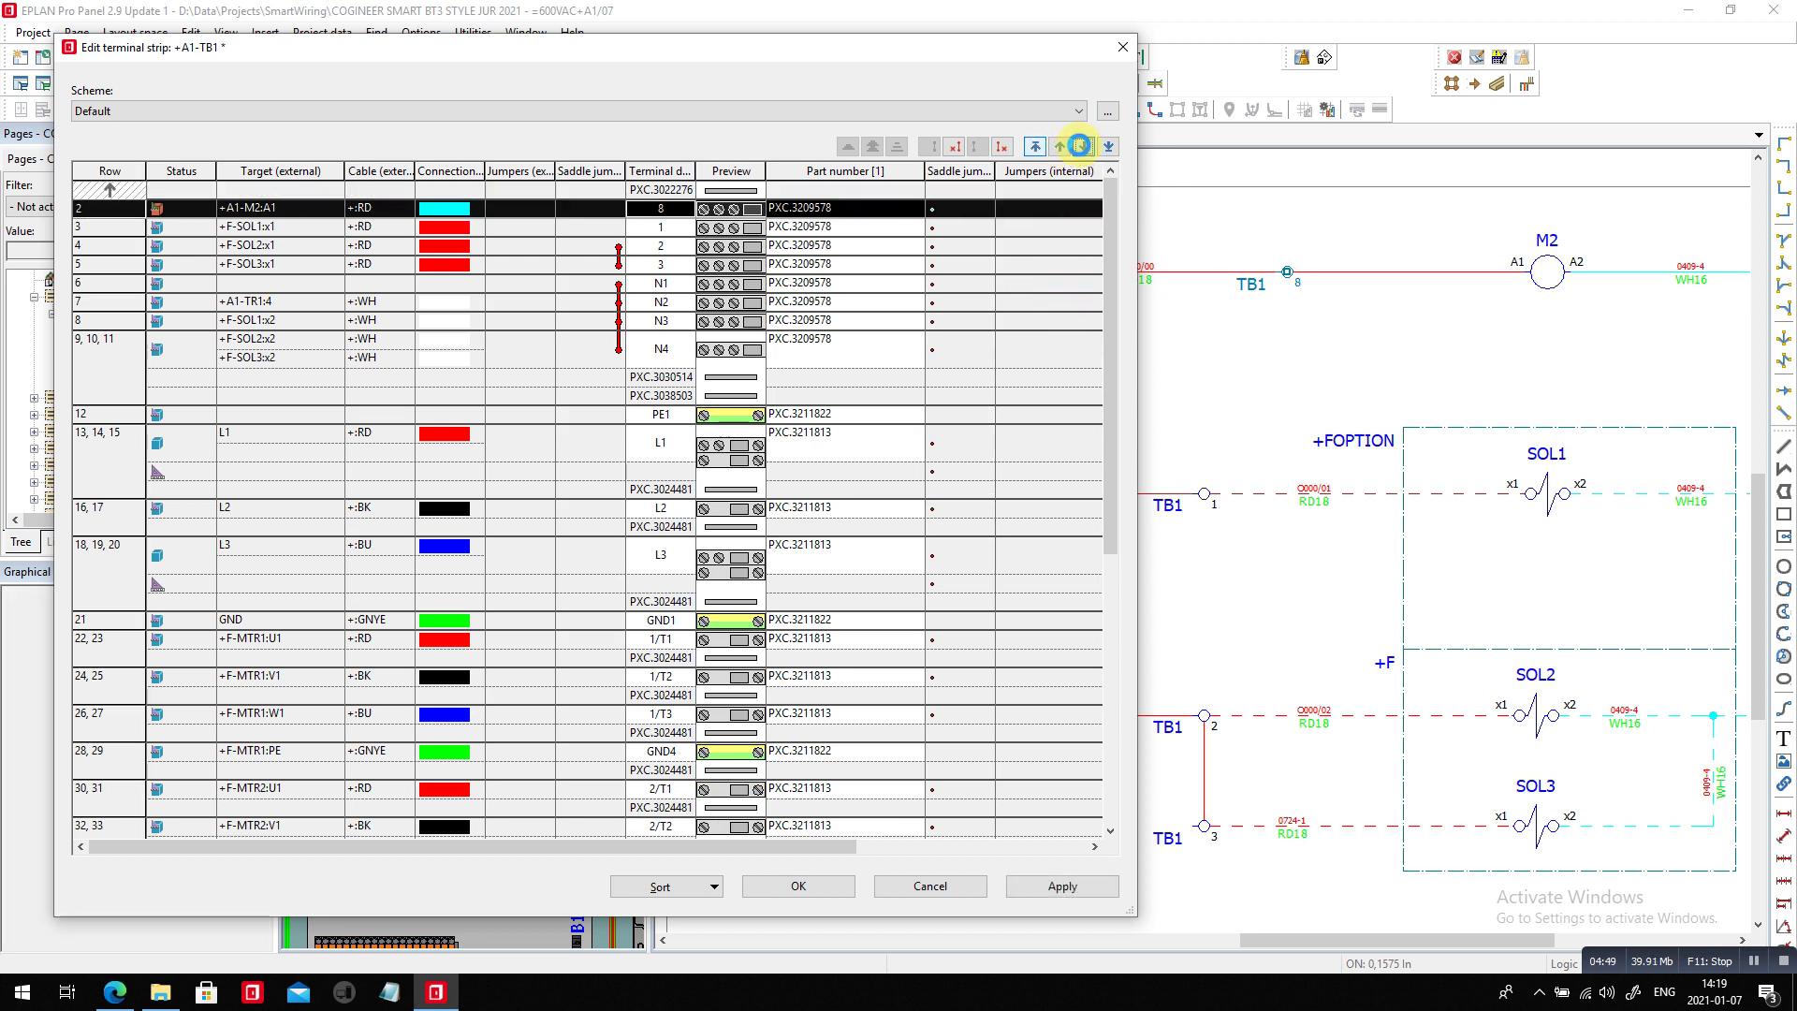
click(1083, 147)
click(1081, 147)
click(1080, 147)
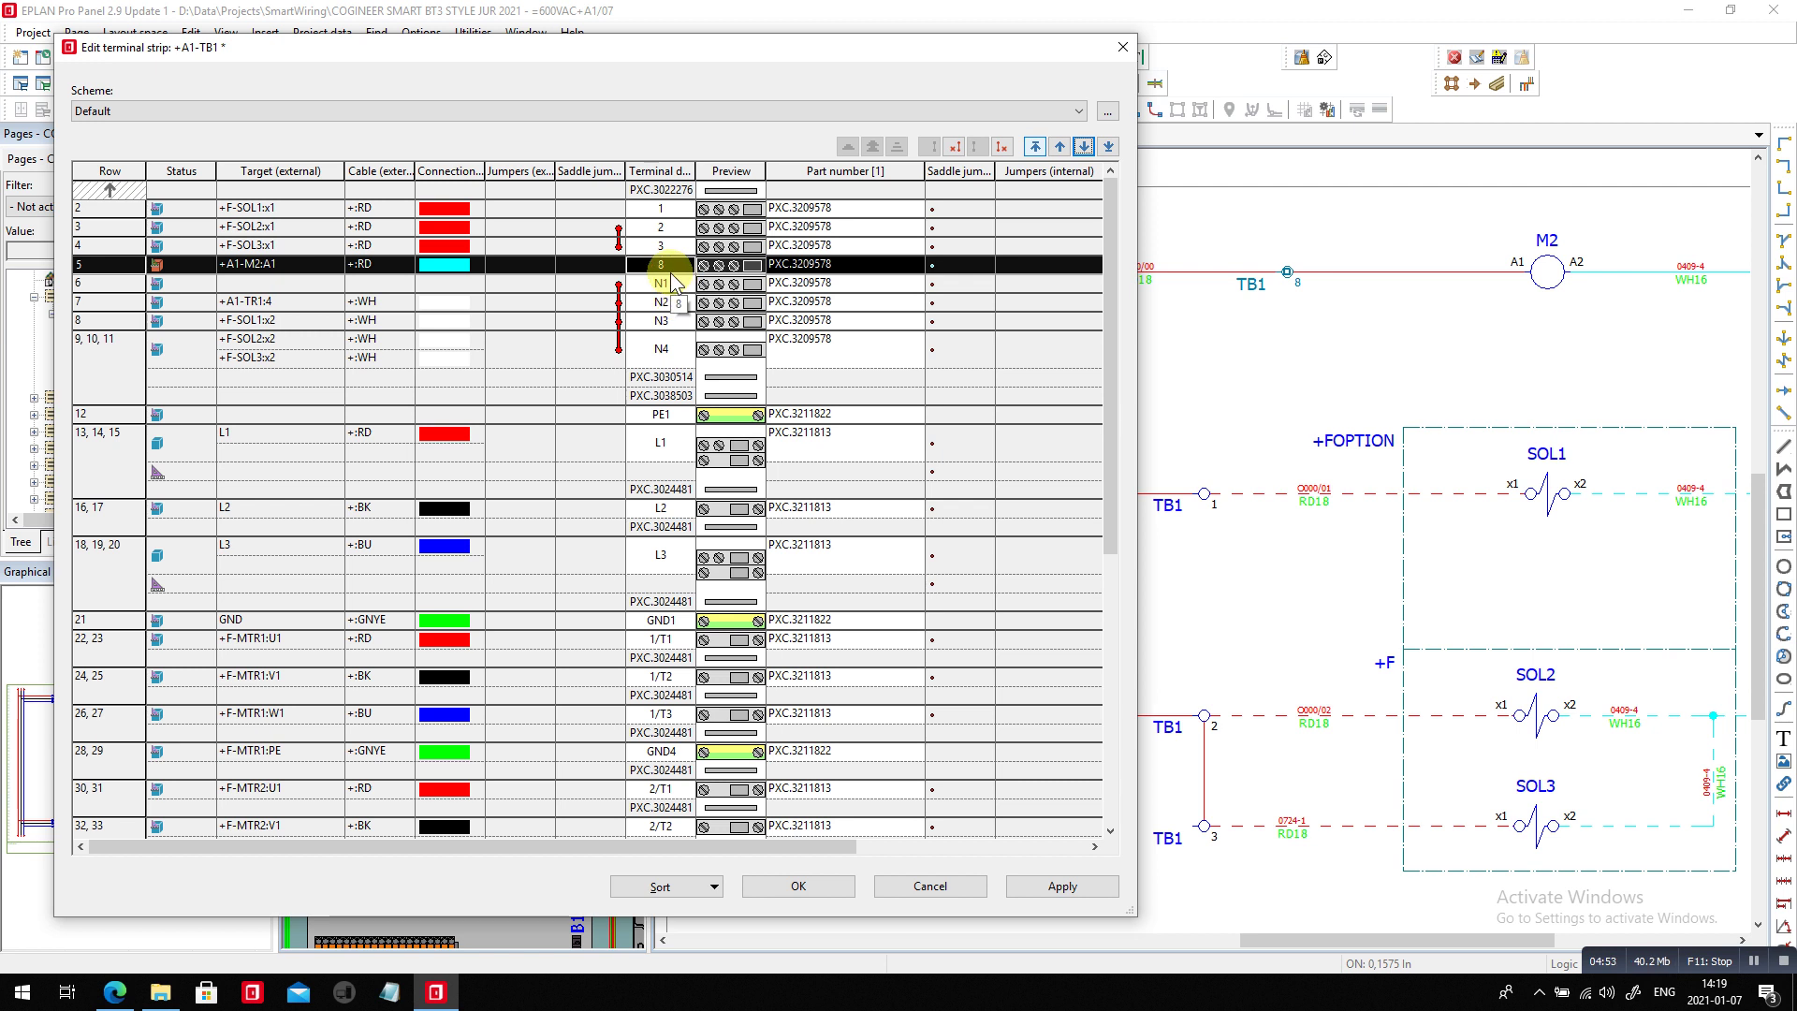
- Rename terminal 8's designation to ADD and apply the terminal strip changes
click(665, 265)
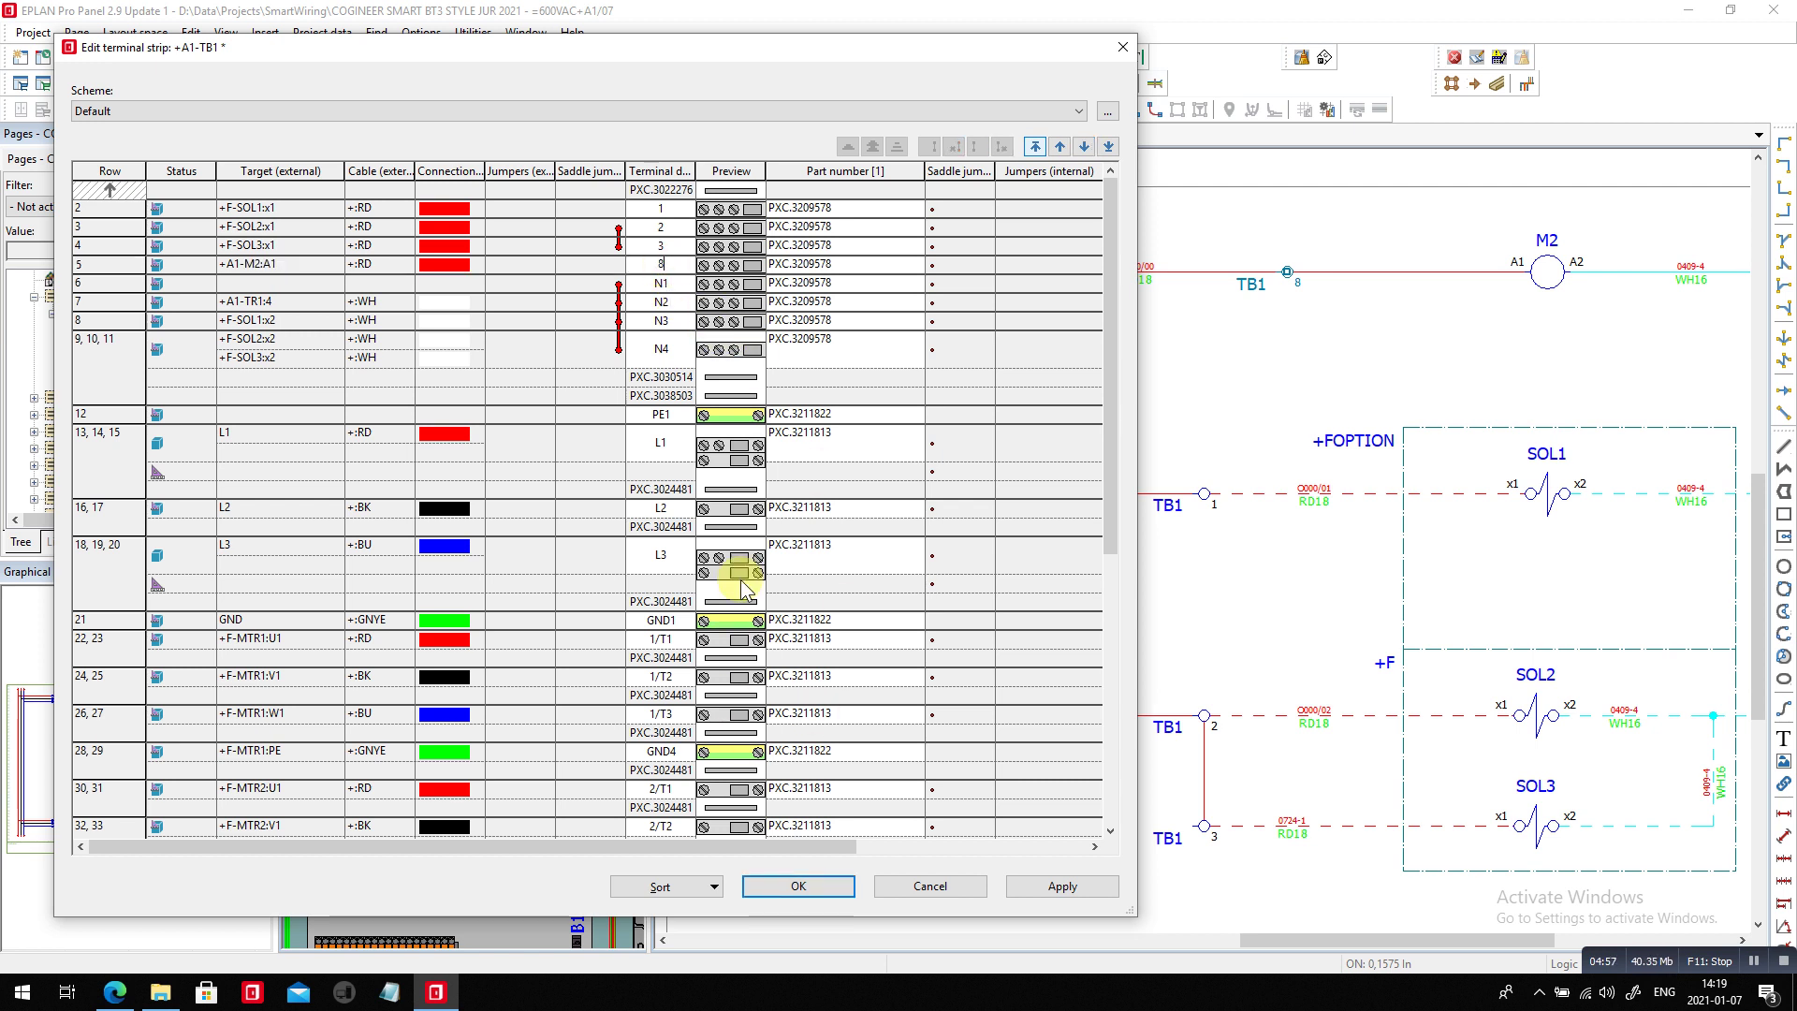
scroll(739, 599, down, 6)
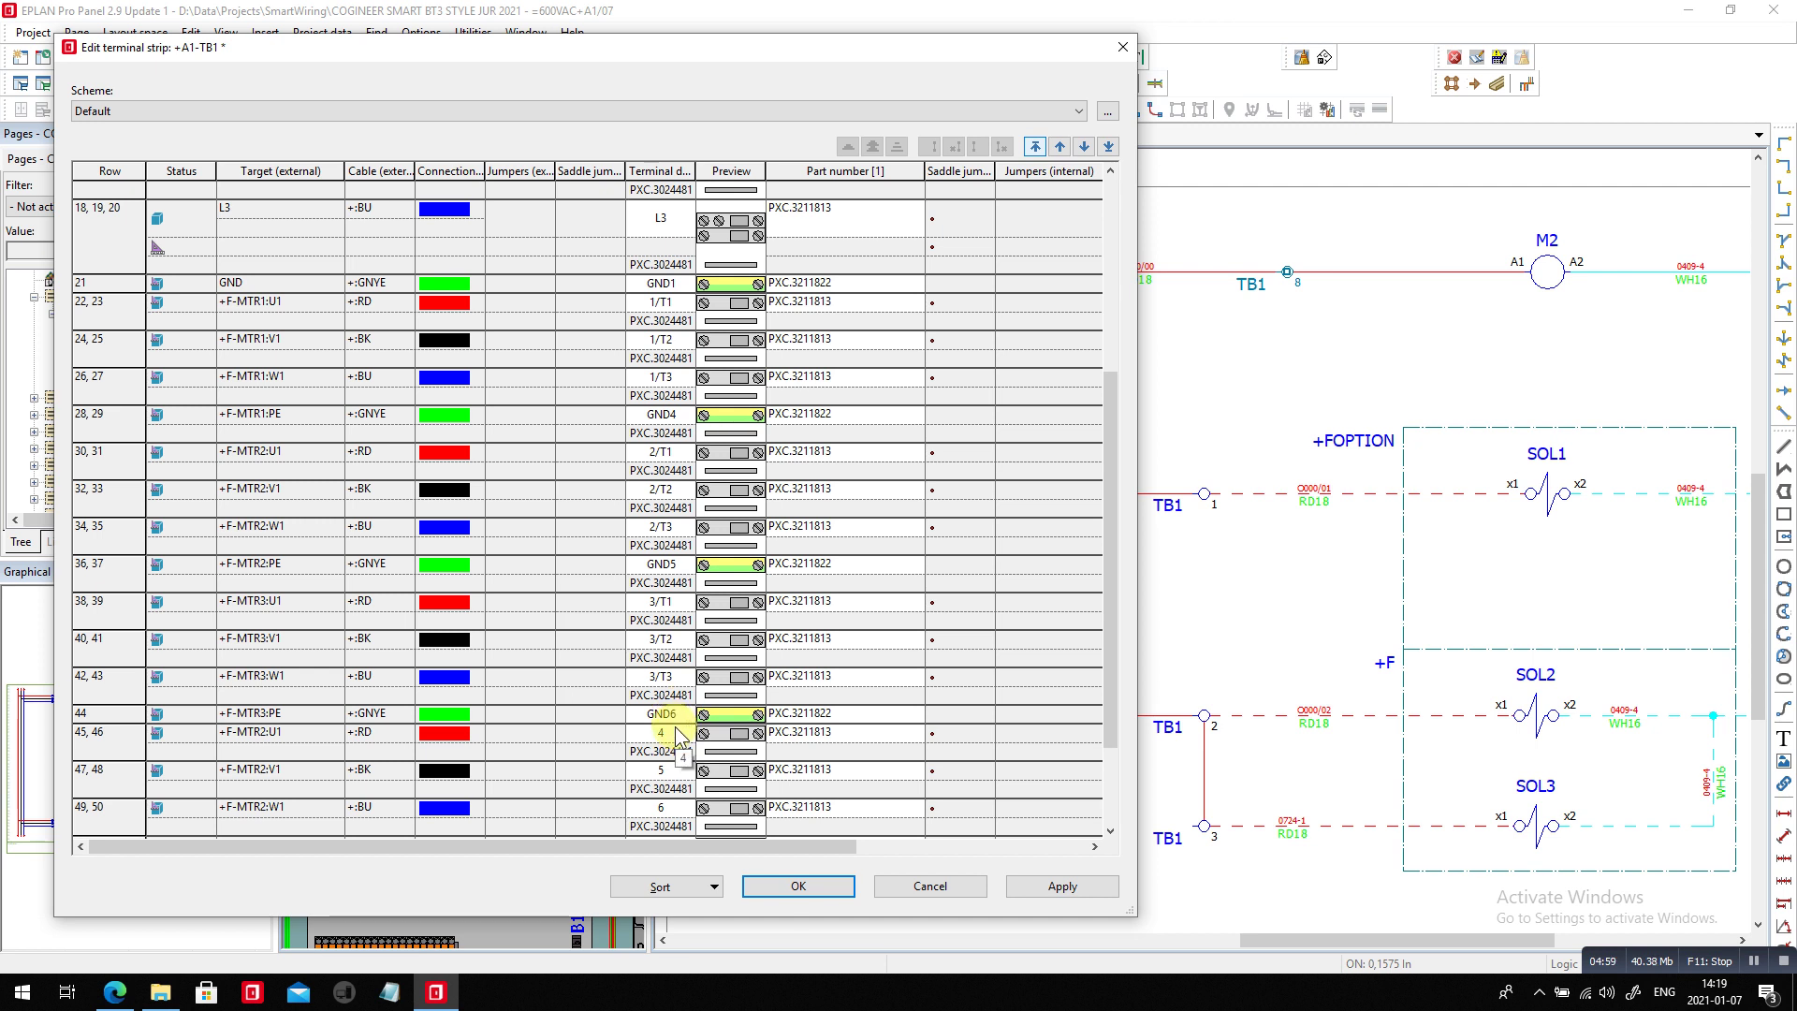
scroll(675, 736, up, 6)
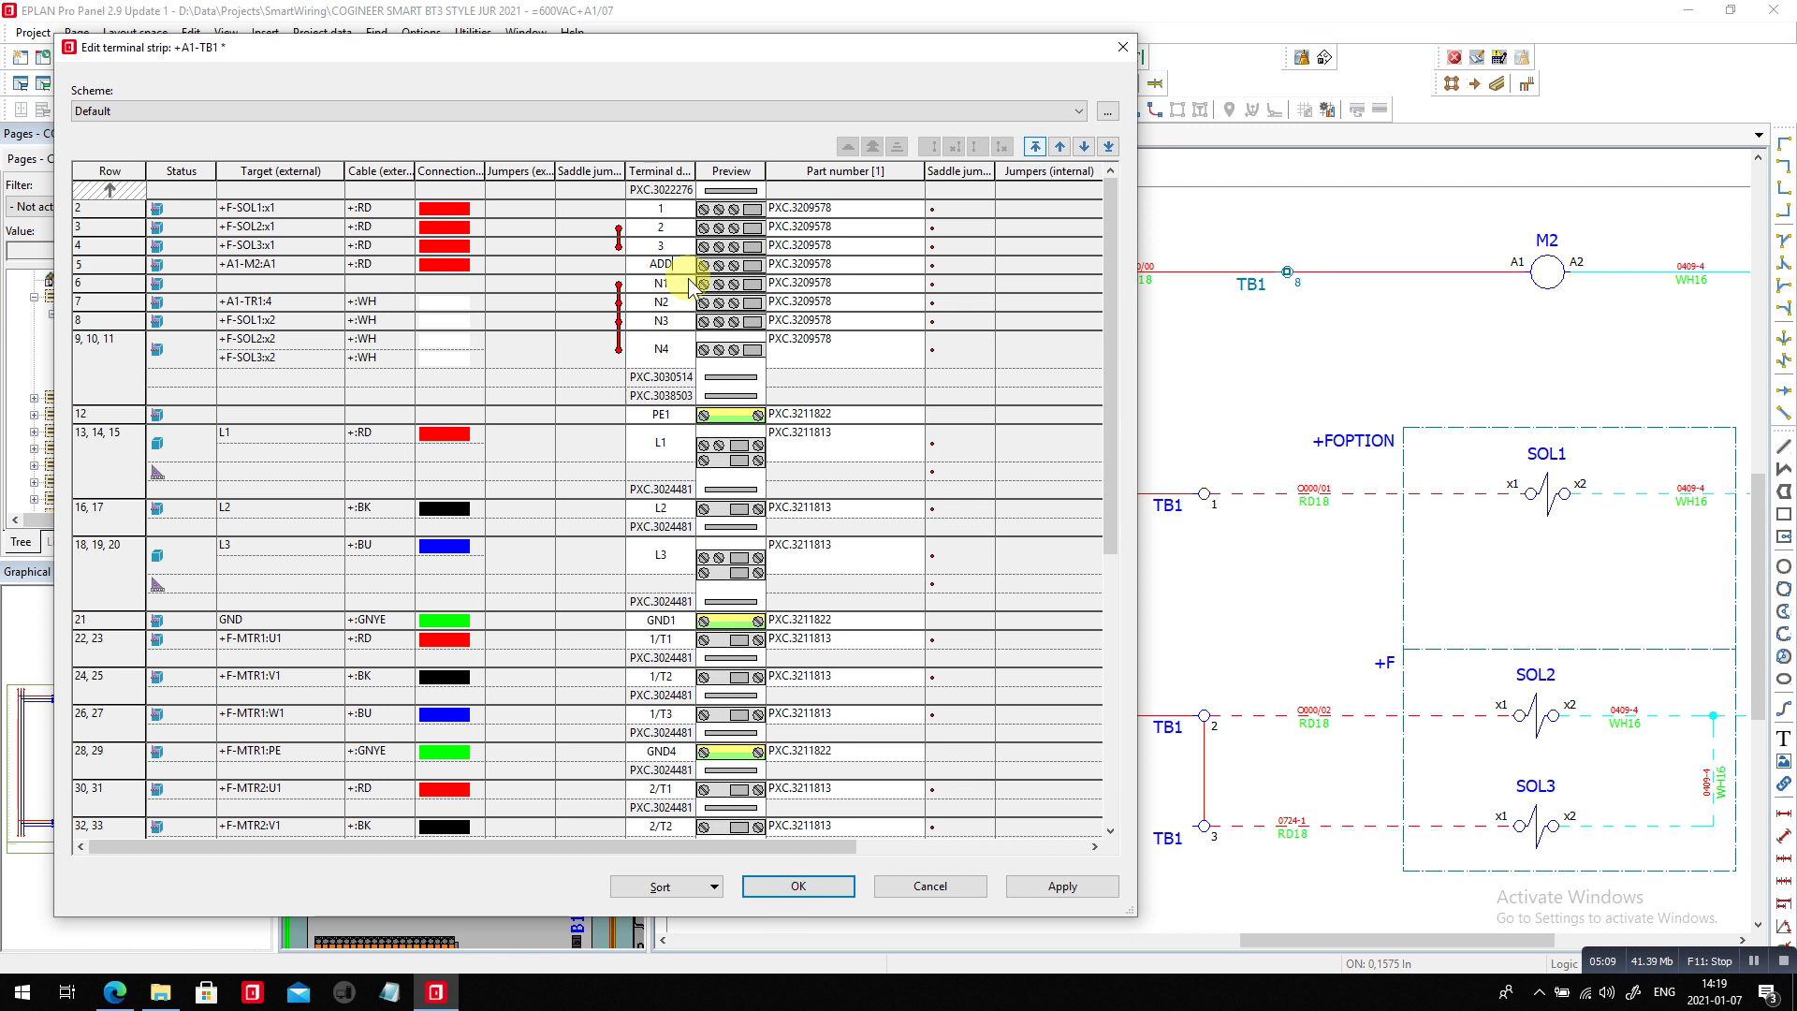
click(827, 885)
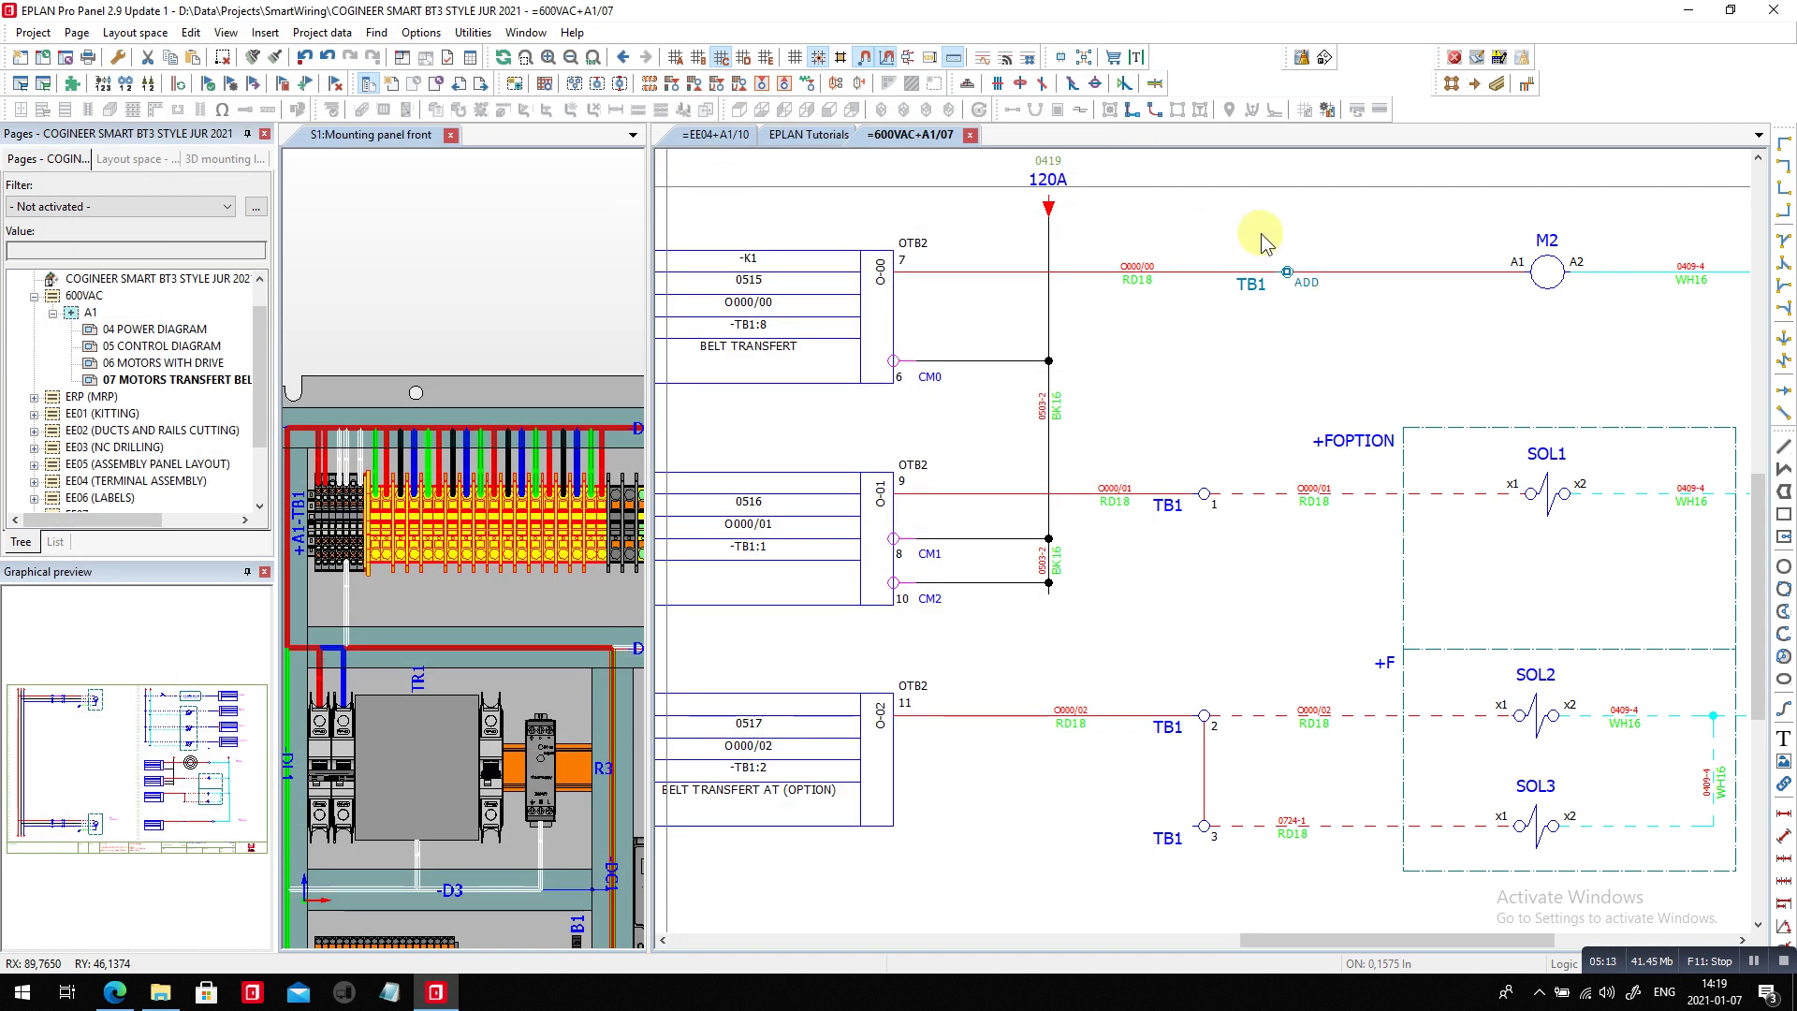
- Copy the 0000/00 RD18 wire label onto the M2-side wire of TB1:ADD
scroll(1257, 277, up, 1)
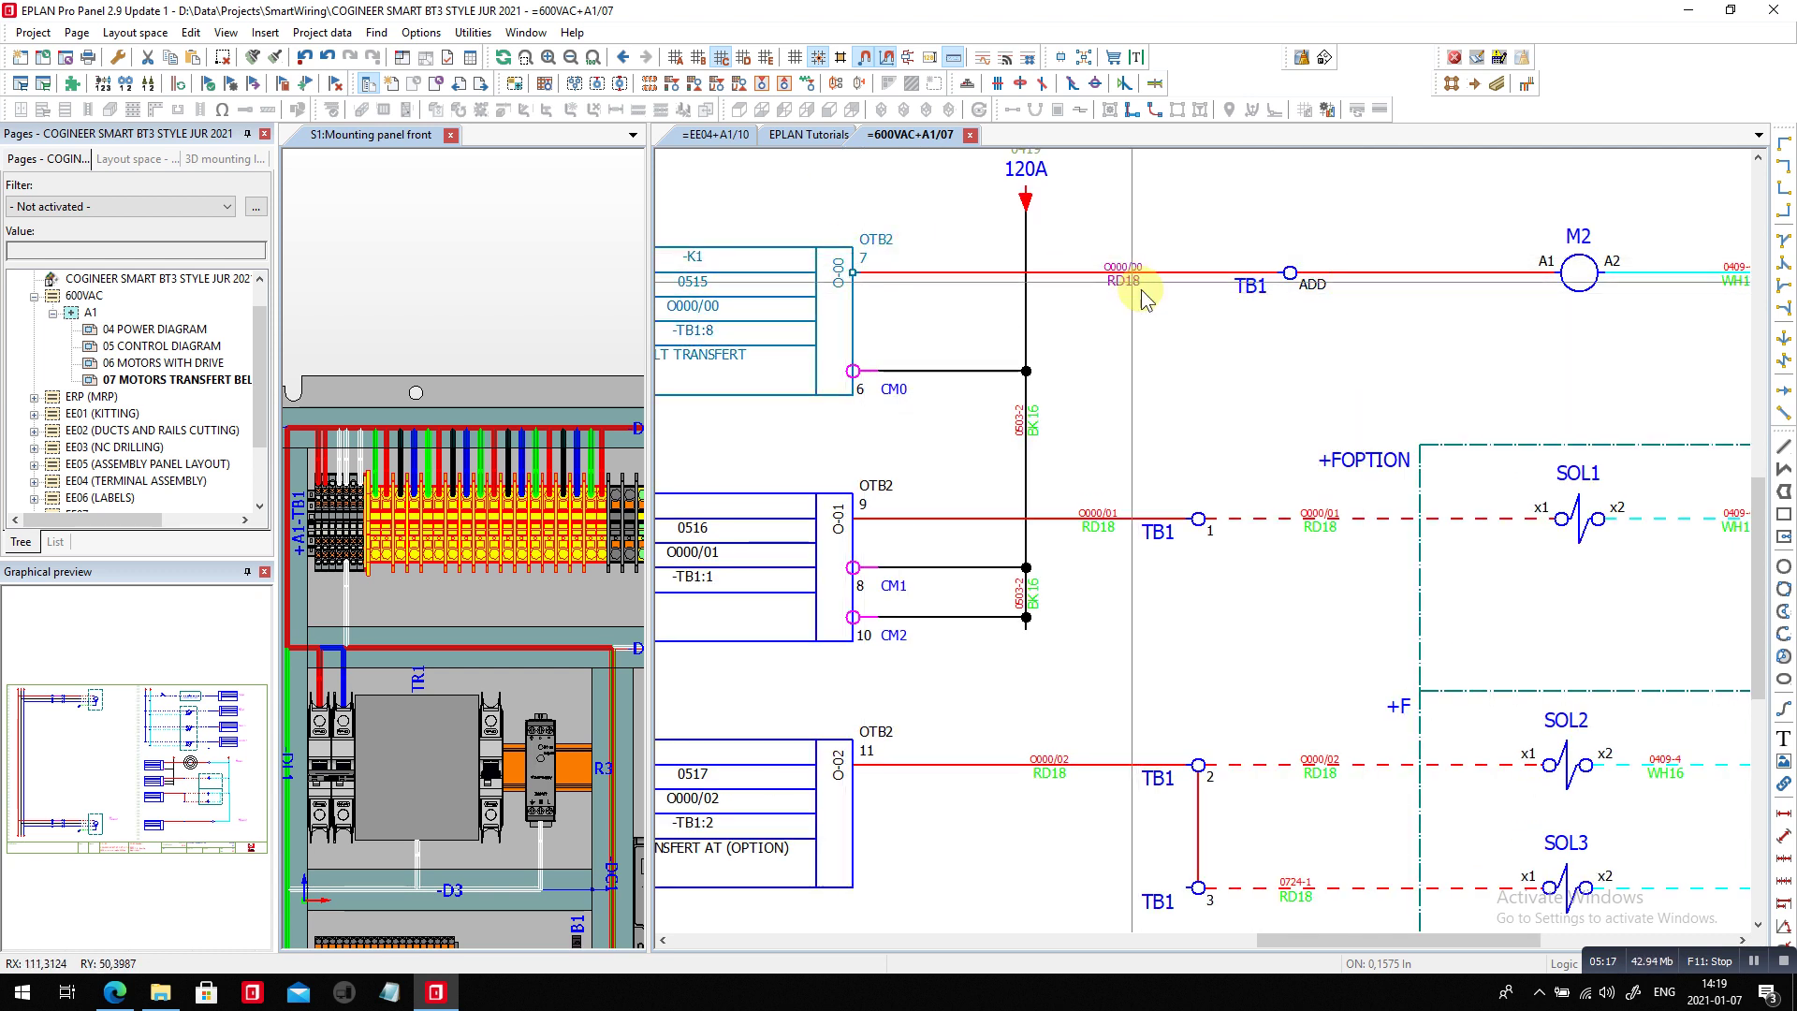
drag(1118, 279, 1406, 295)
click(1406, 295)
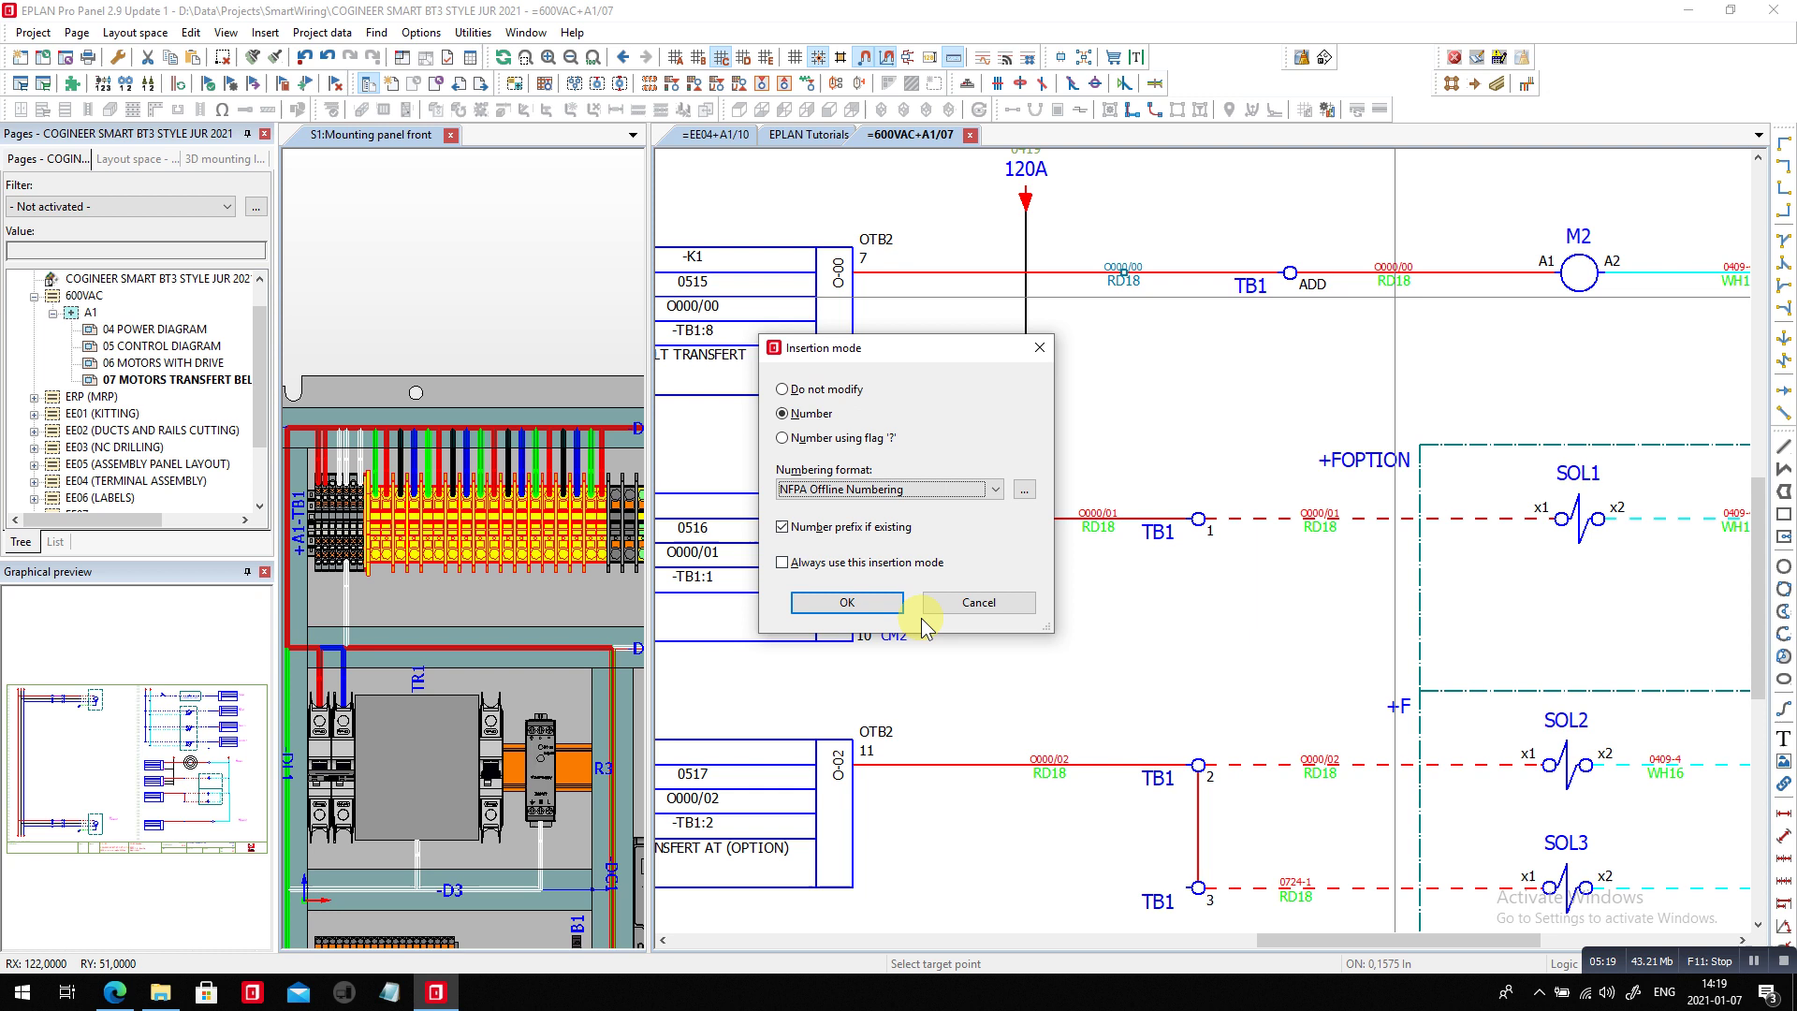
click(884, 603)
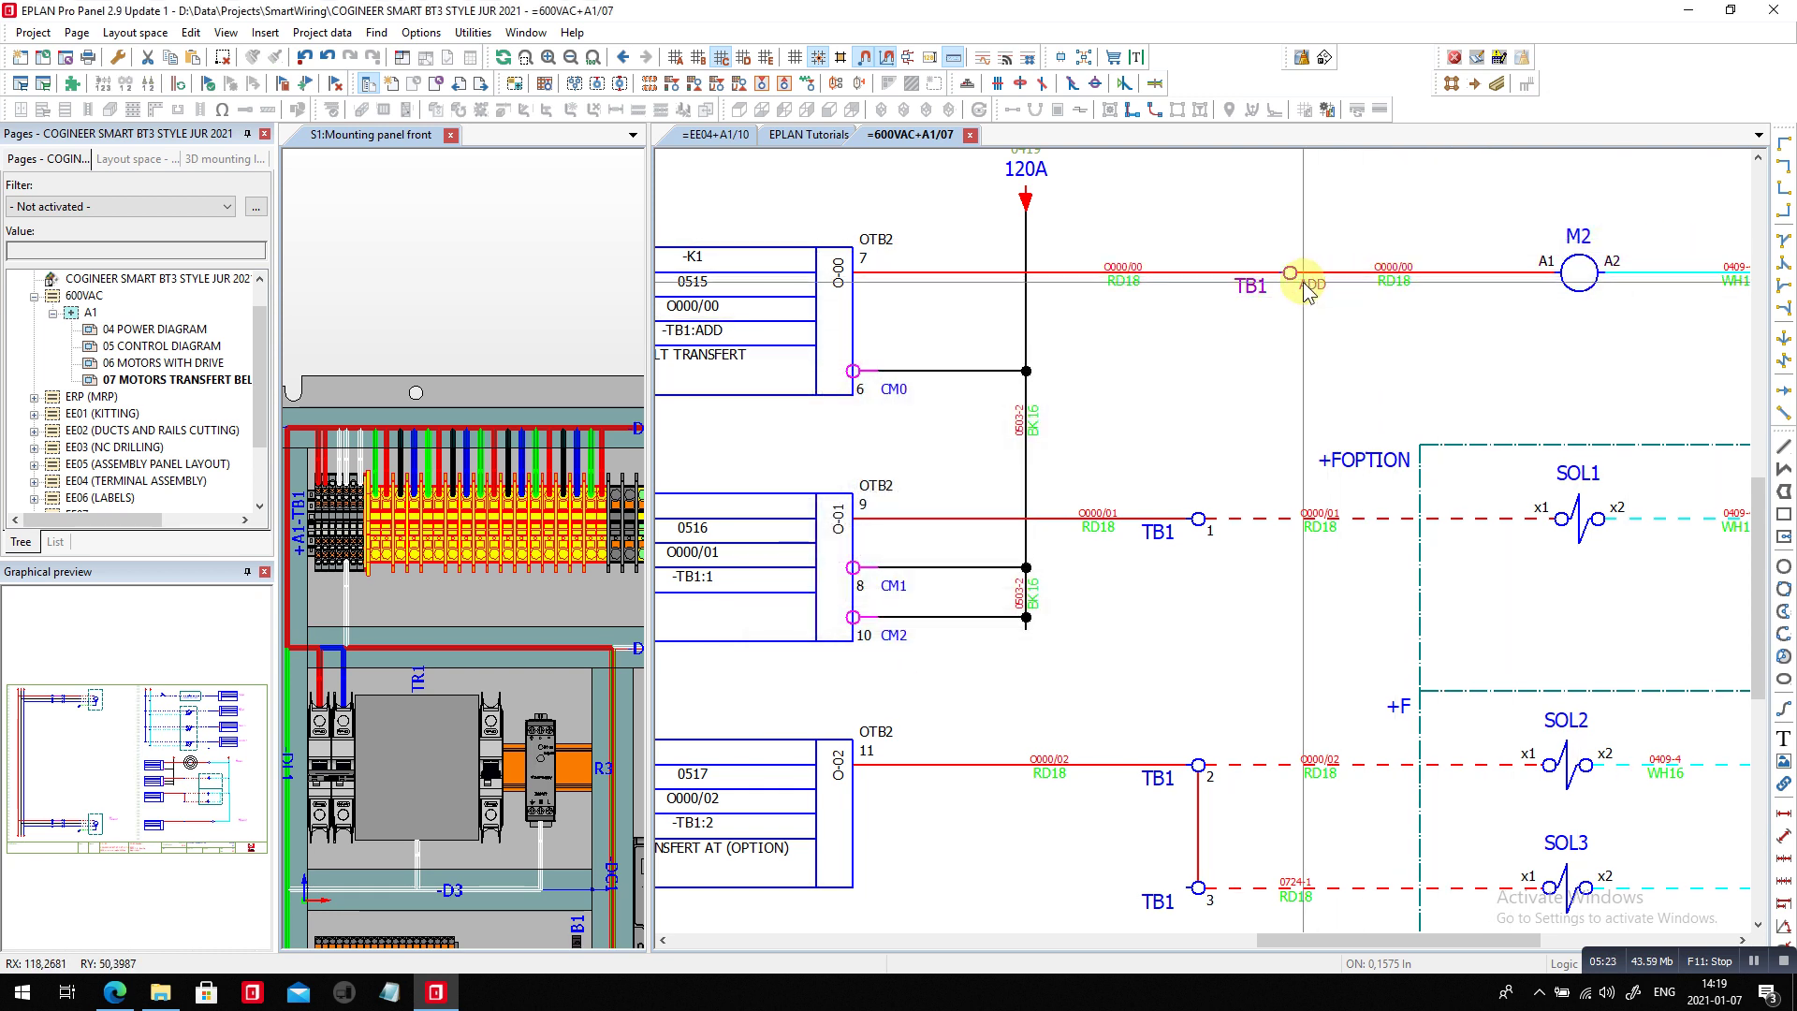
click(1340, 321)
- Make TB1:ADD's connection point 2 link to +A1-M2:A1 Internal and confirm the terminal properties
double_click(1342, 322)
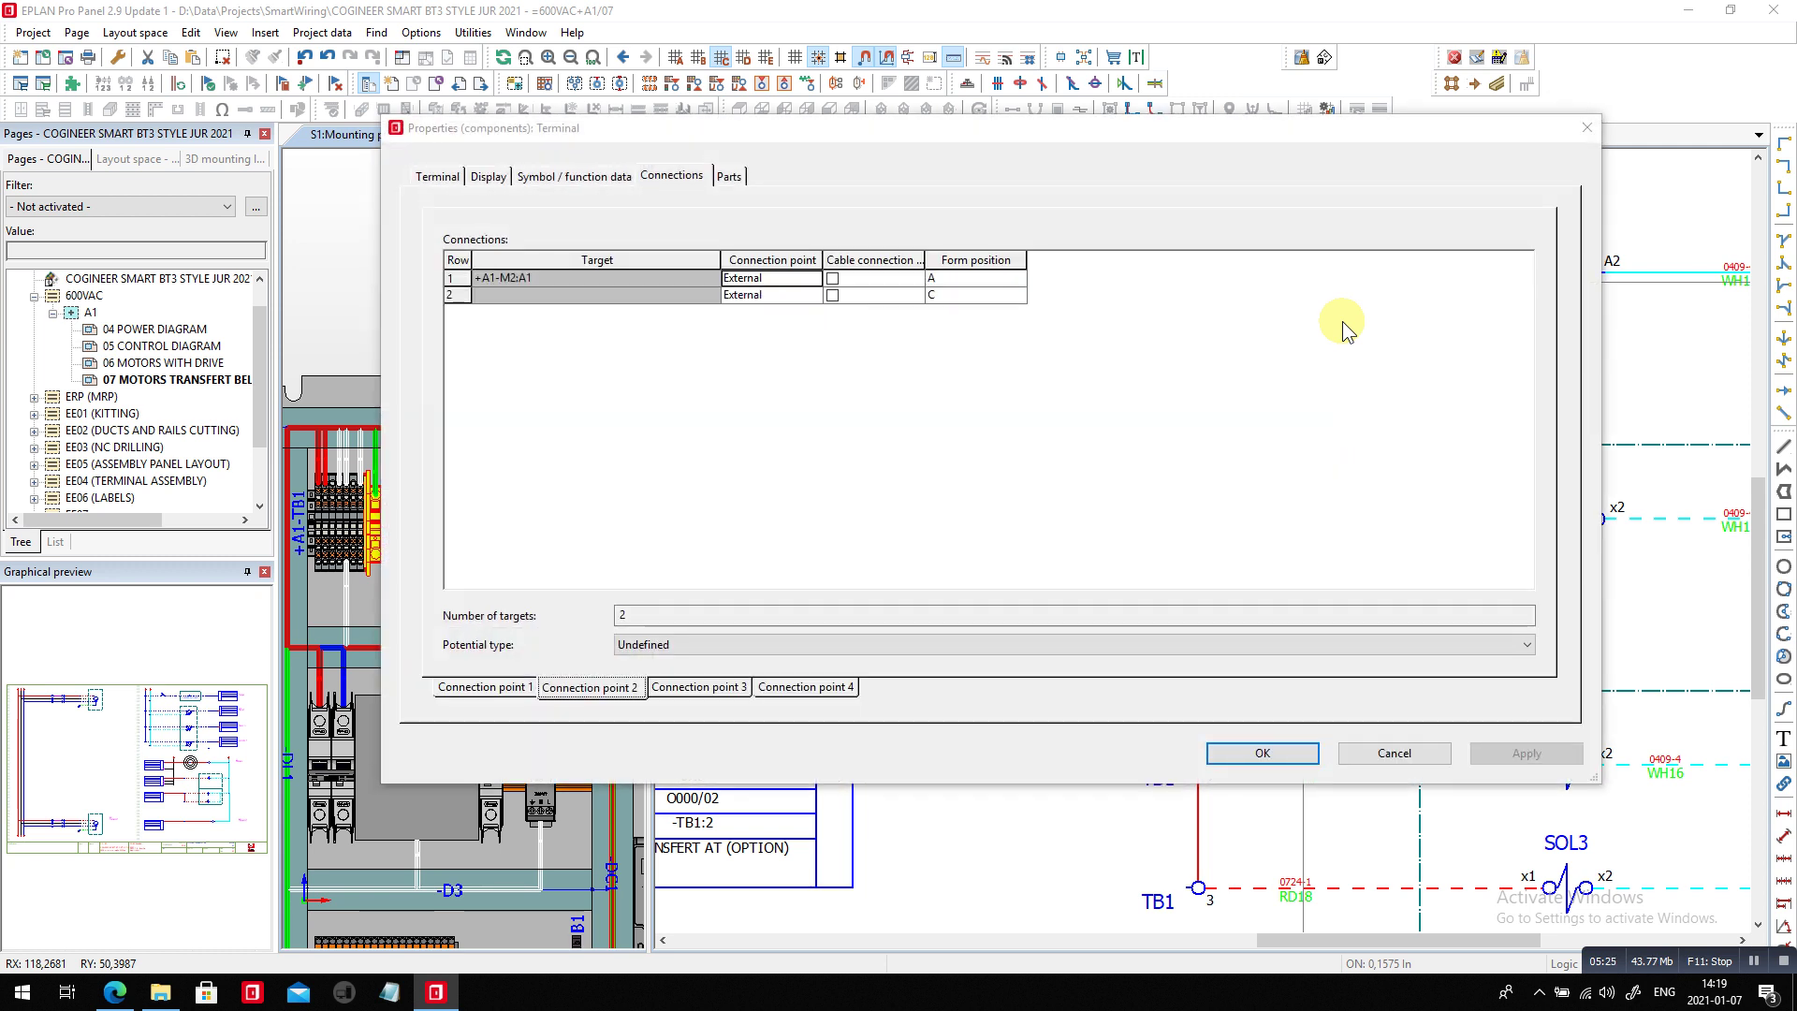
click(488, 687)
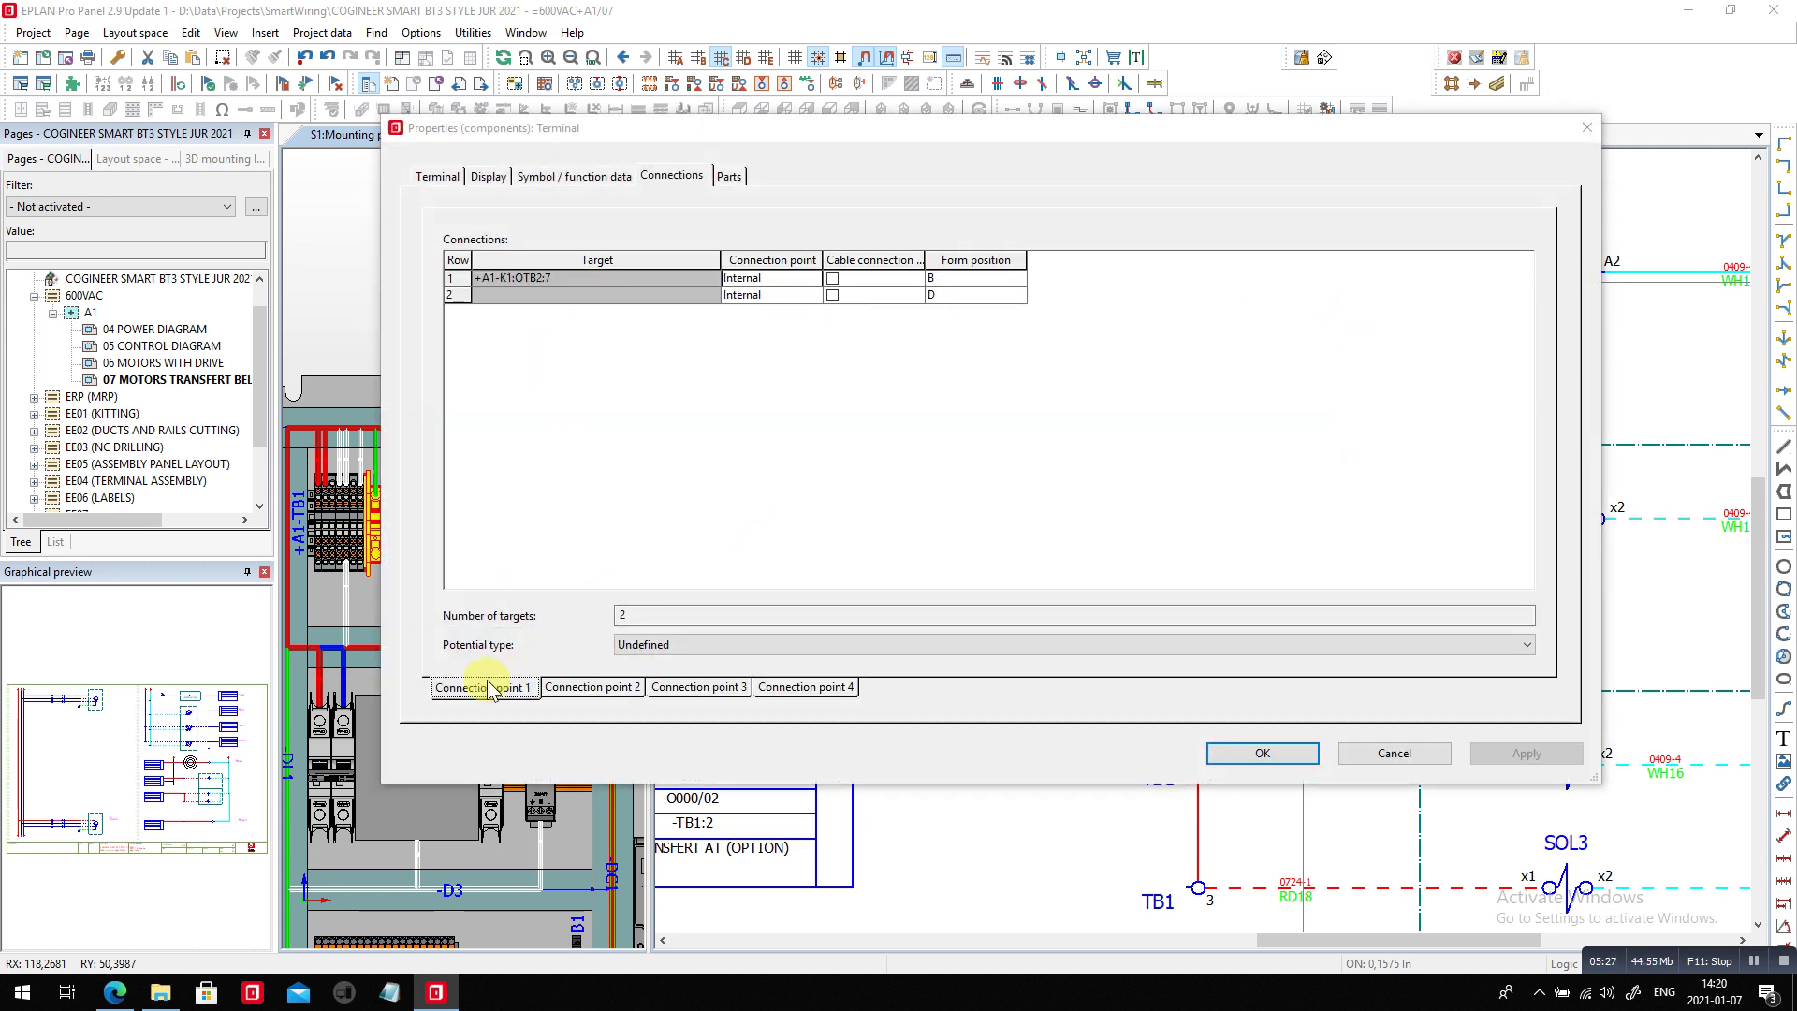
click(589, 685)
click(817, 286)
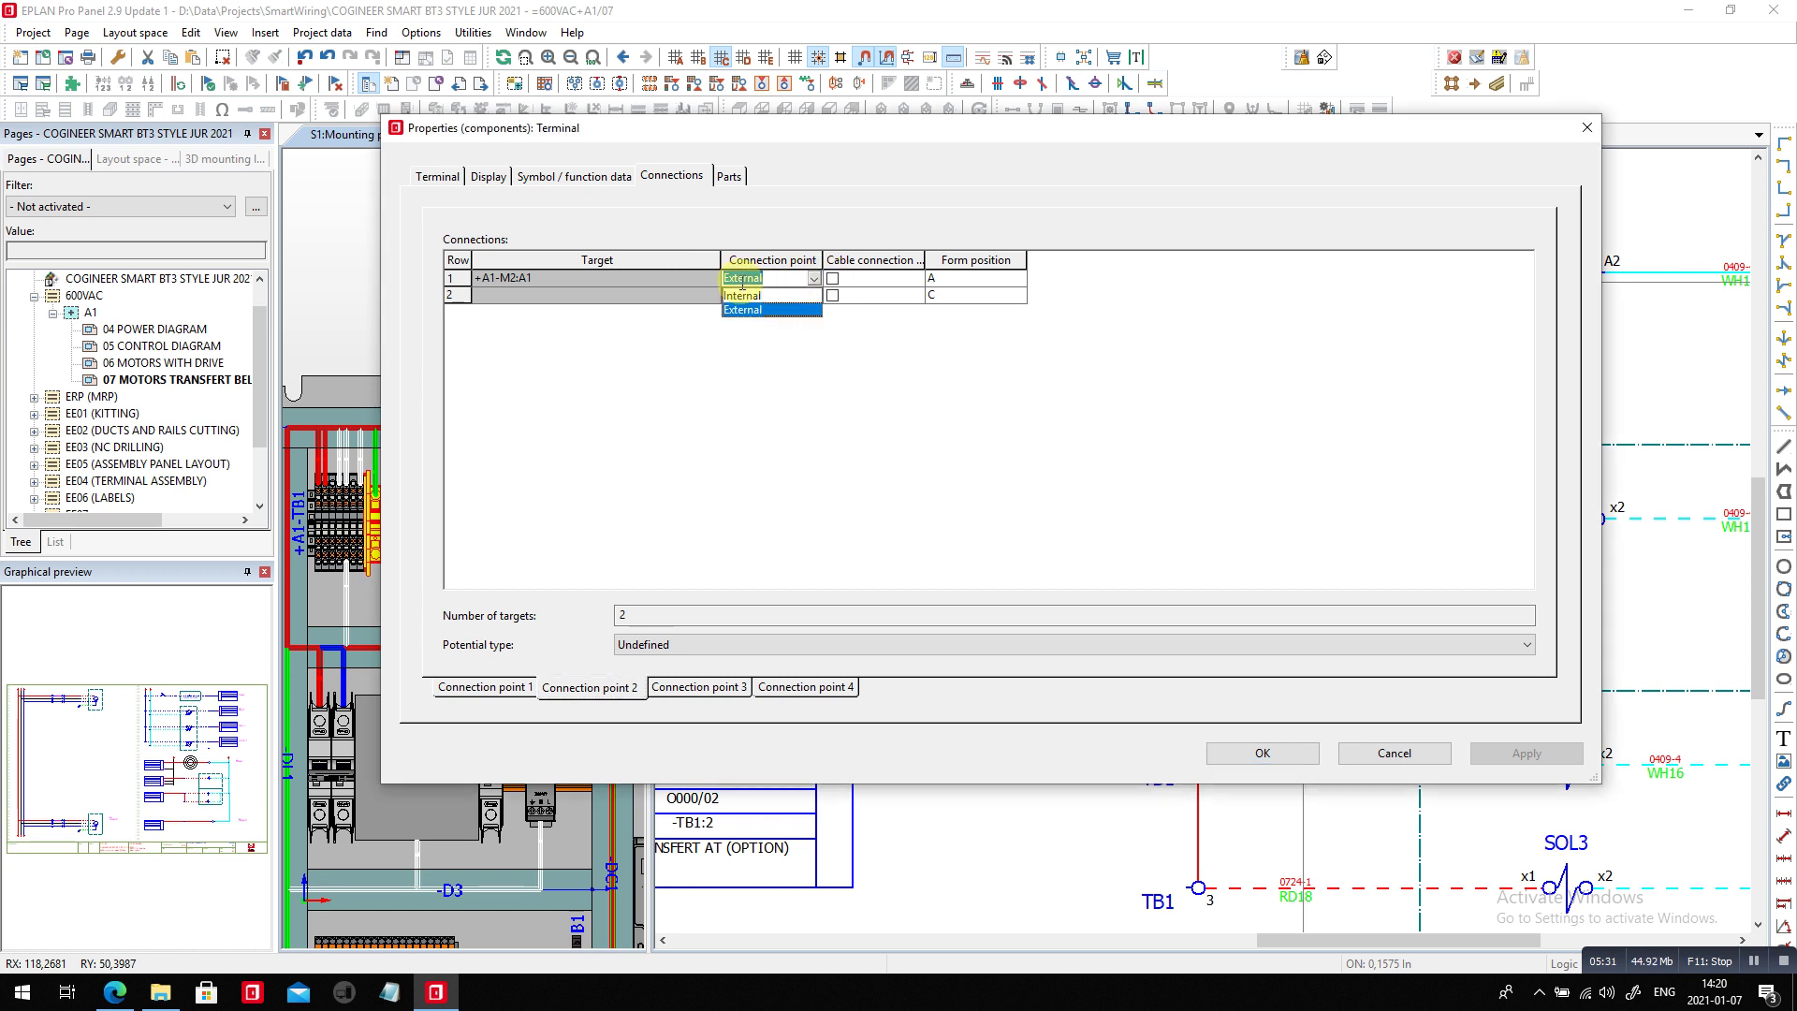
click(758, 294)
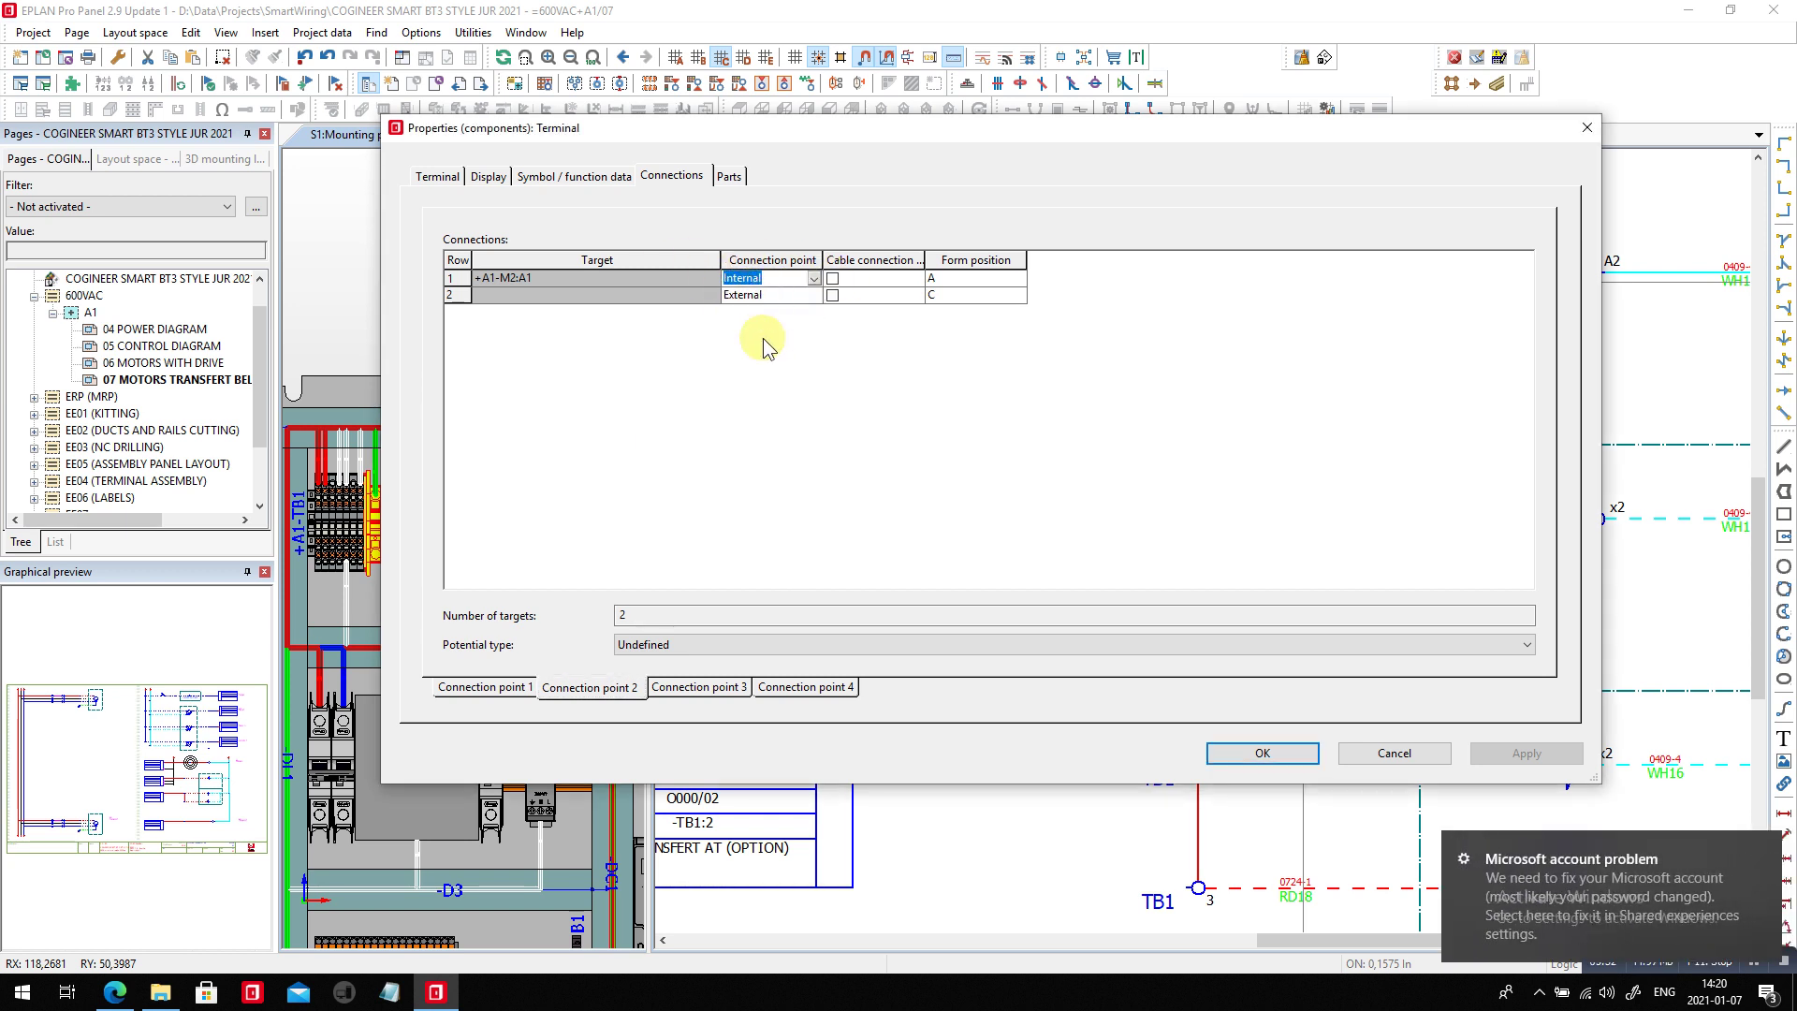
click(811, 280)
click(812, 278)
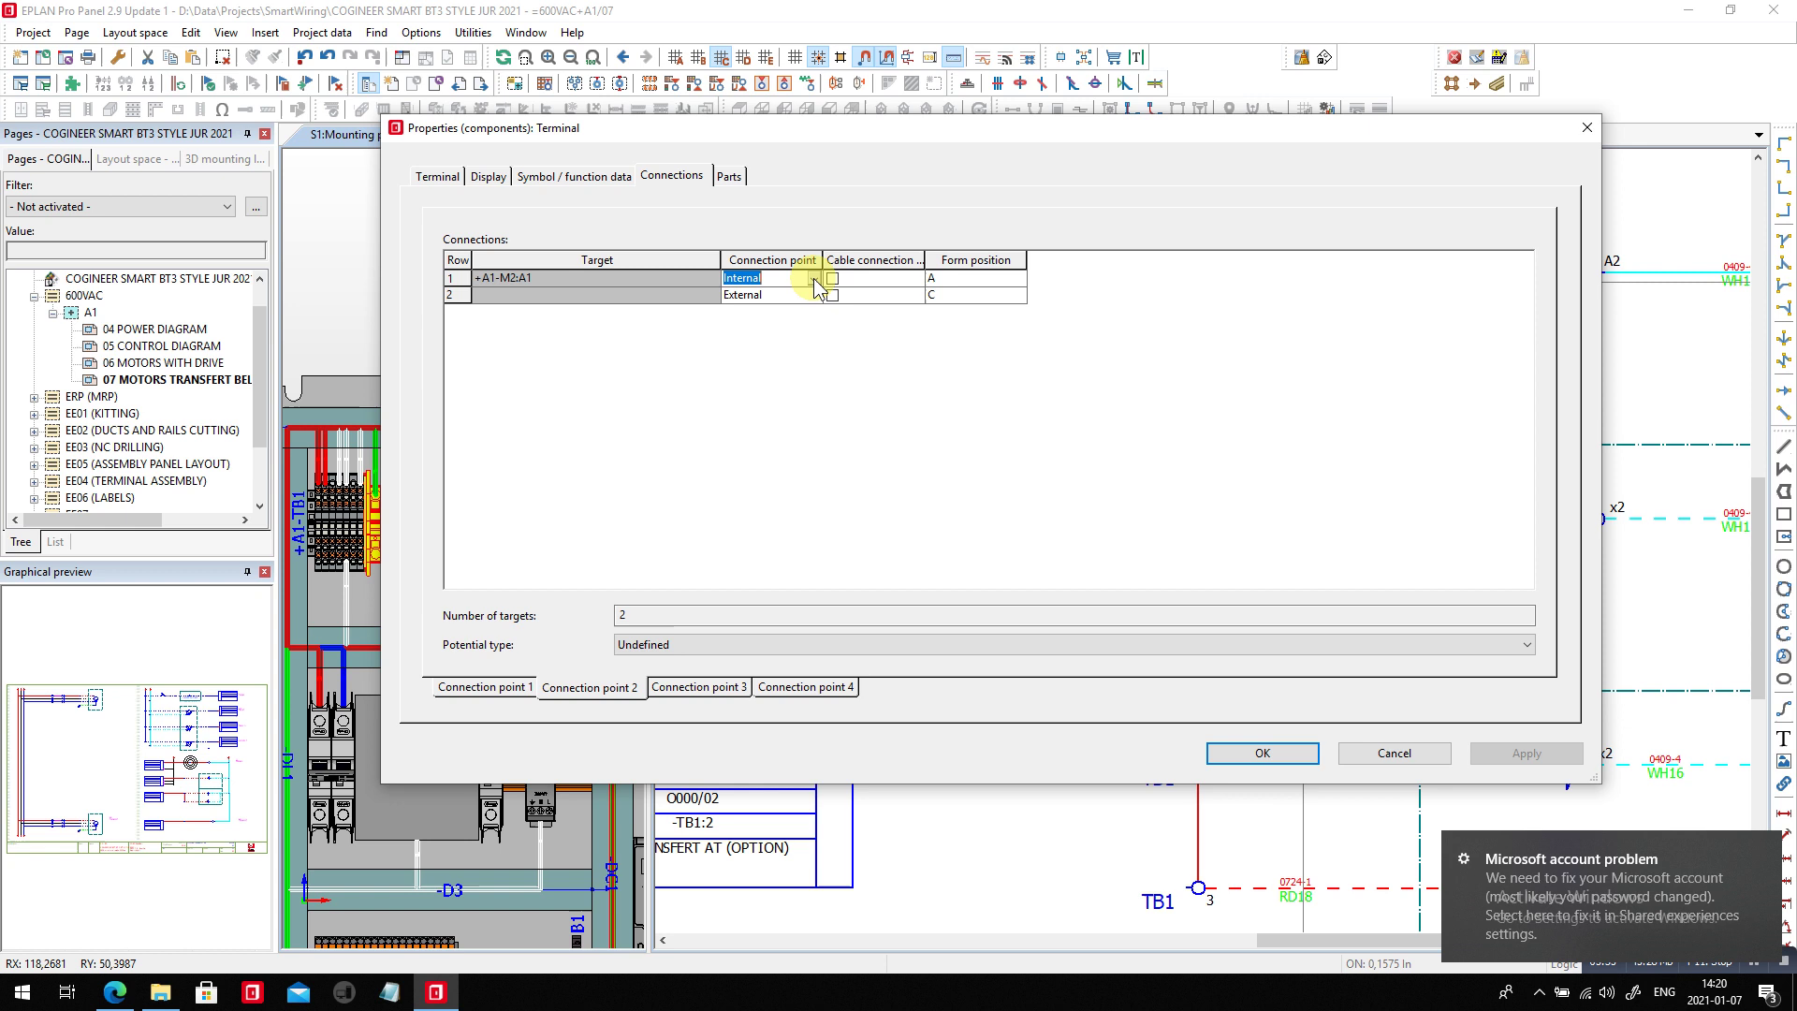
click(1239, 754)
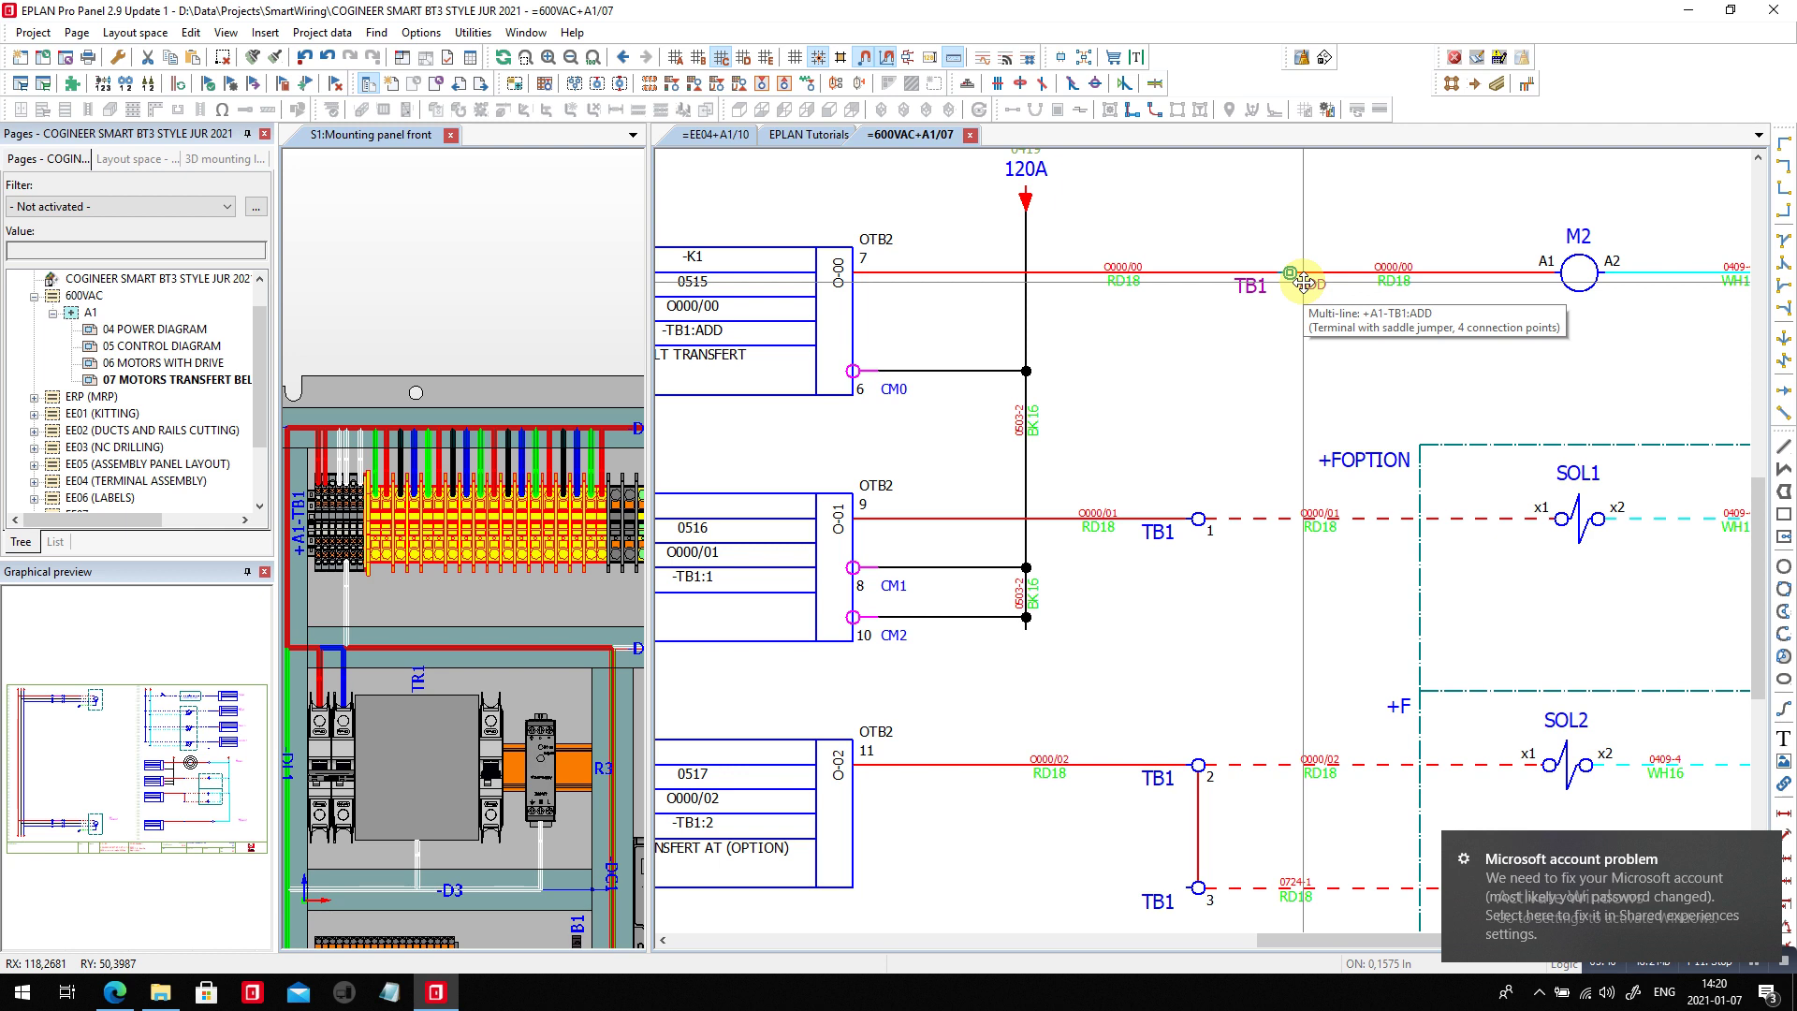
- Open the terminal strip report page =EE04+A1/10 from the Pages tree
scroll(264, 393, down, 1)
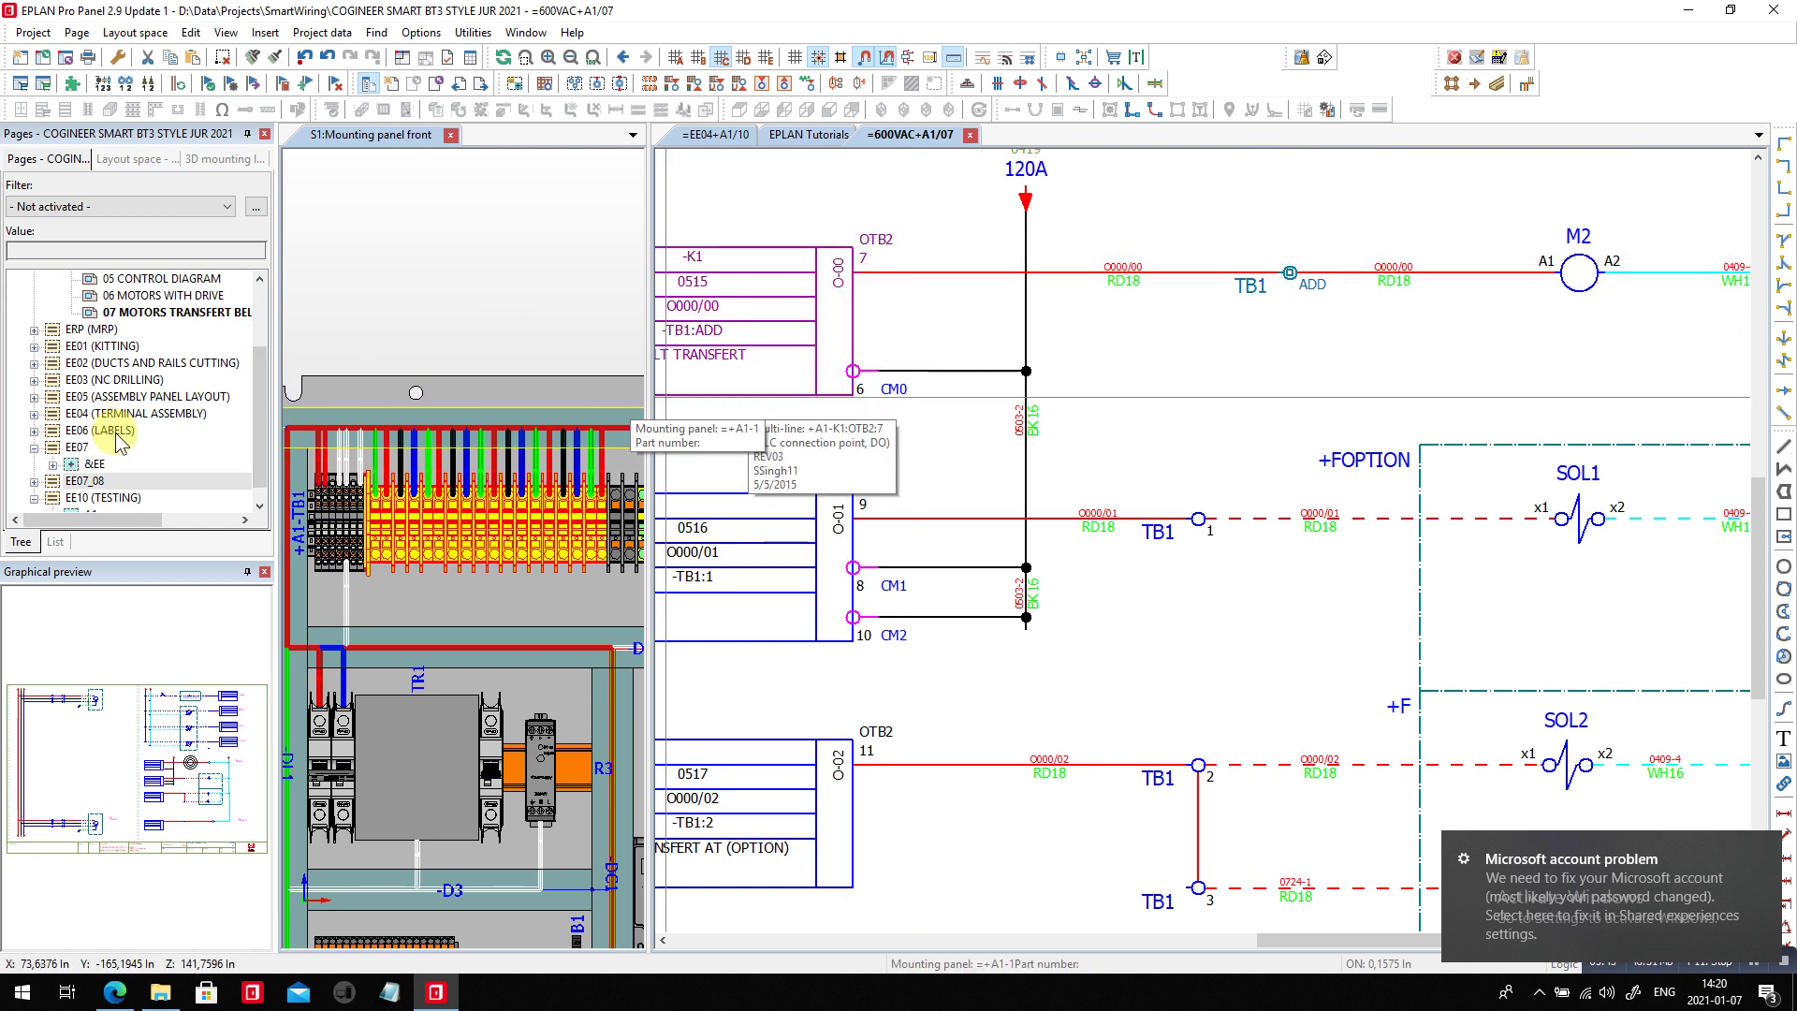
click(135, 398)
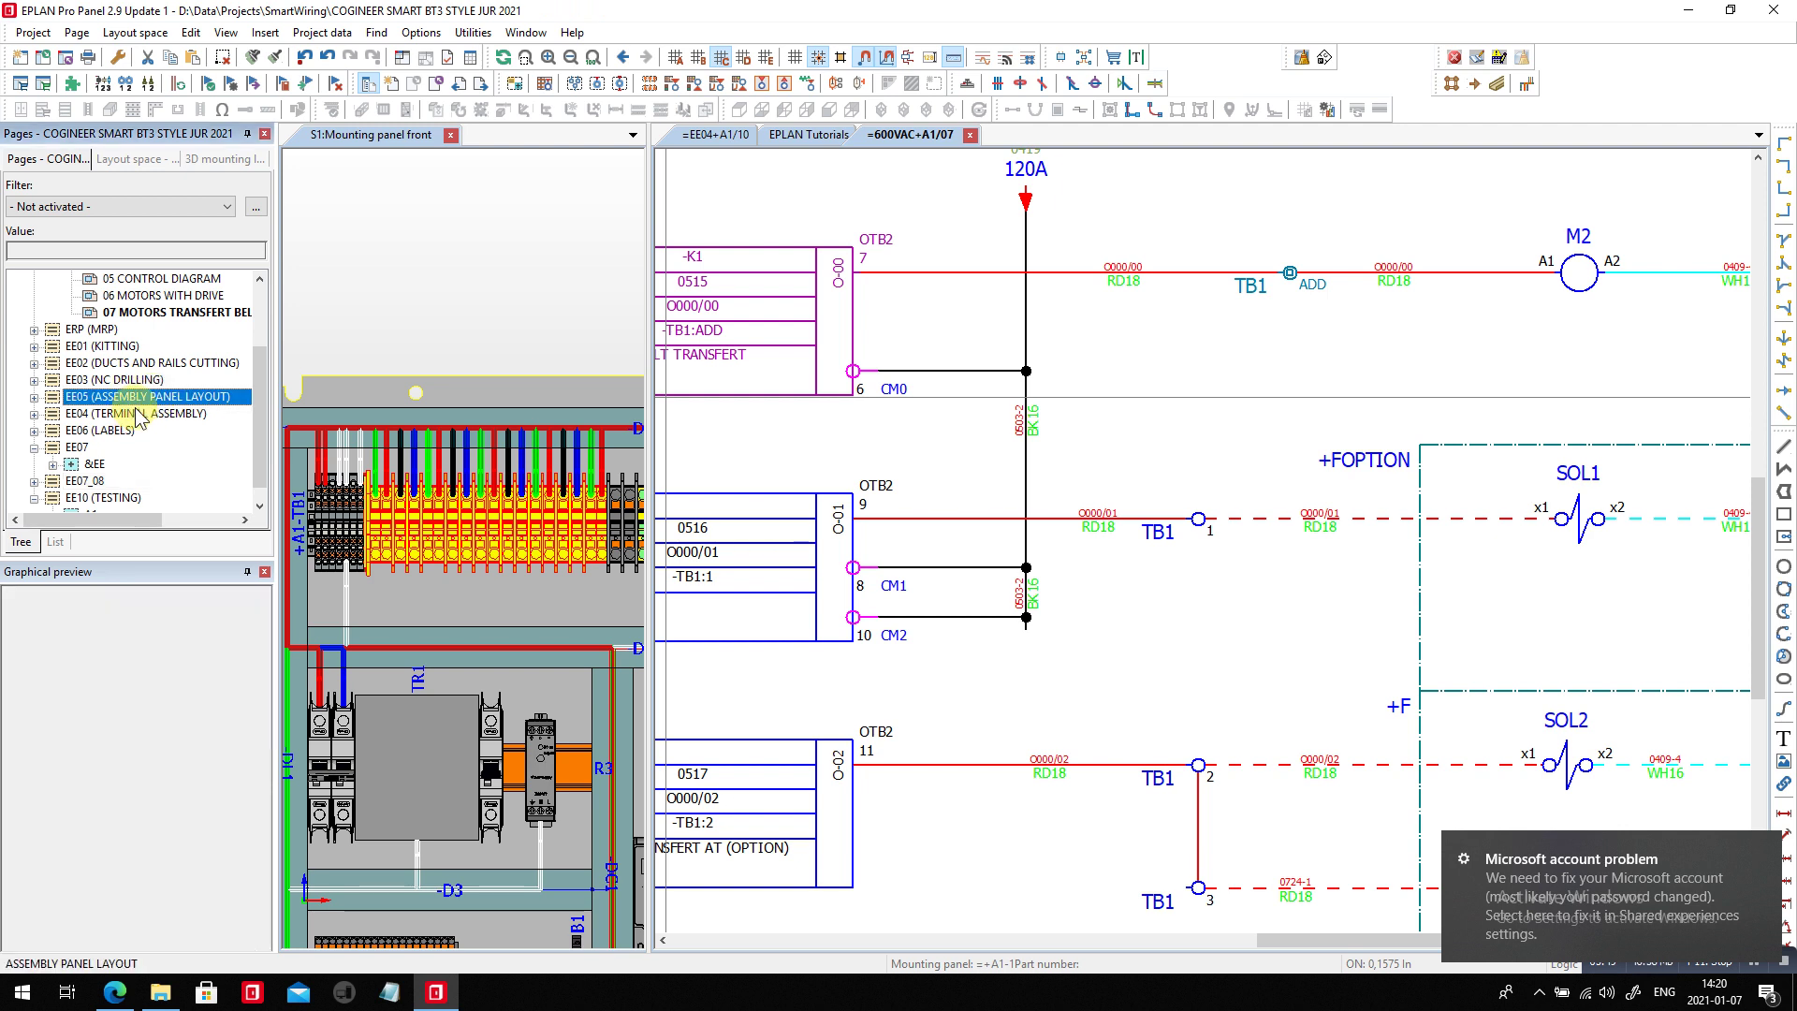
double_click(150, 414)
click(86, 431)
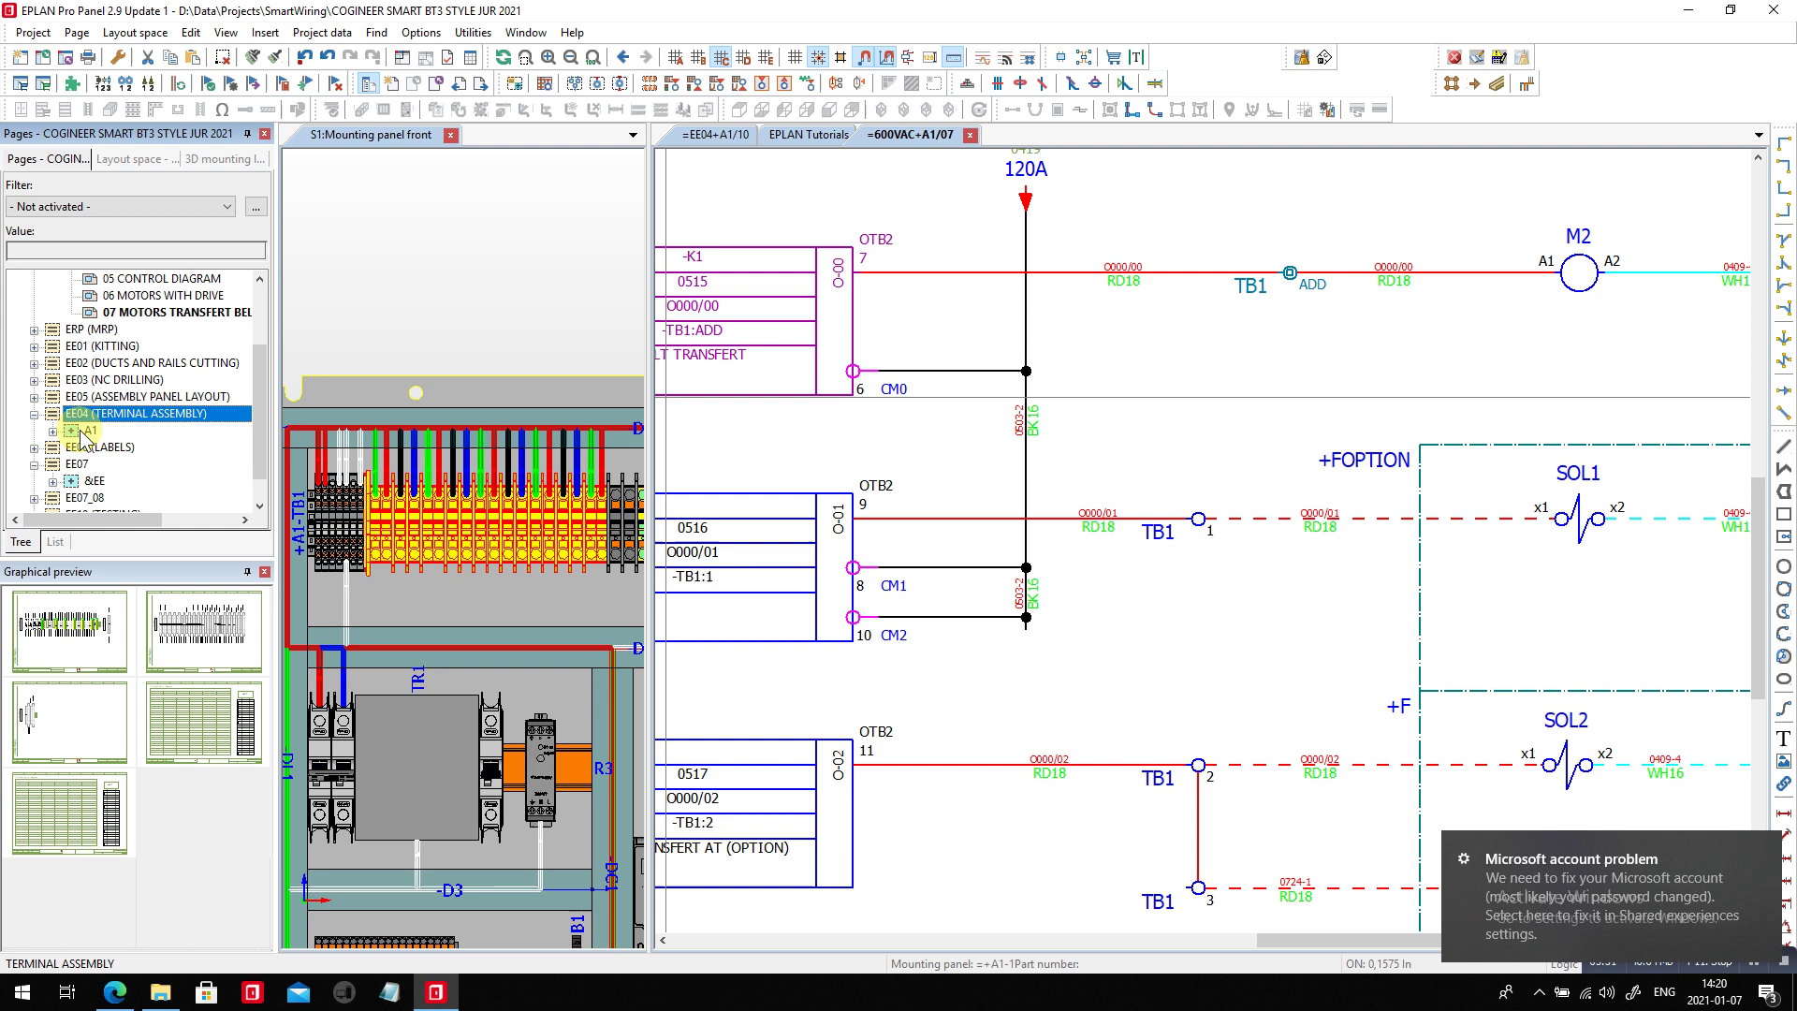
double_click(69, 630)
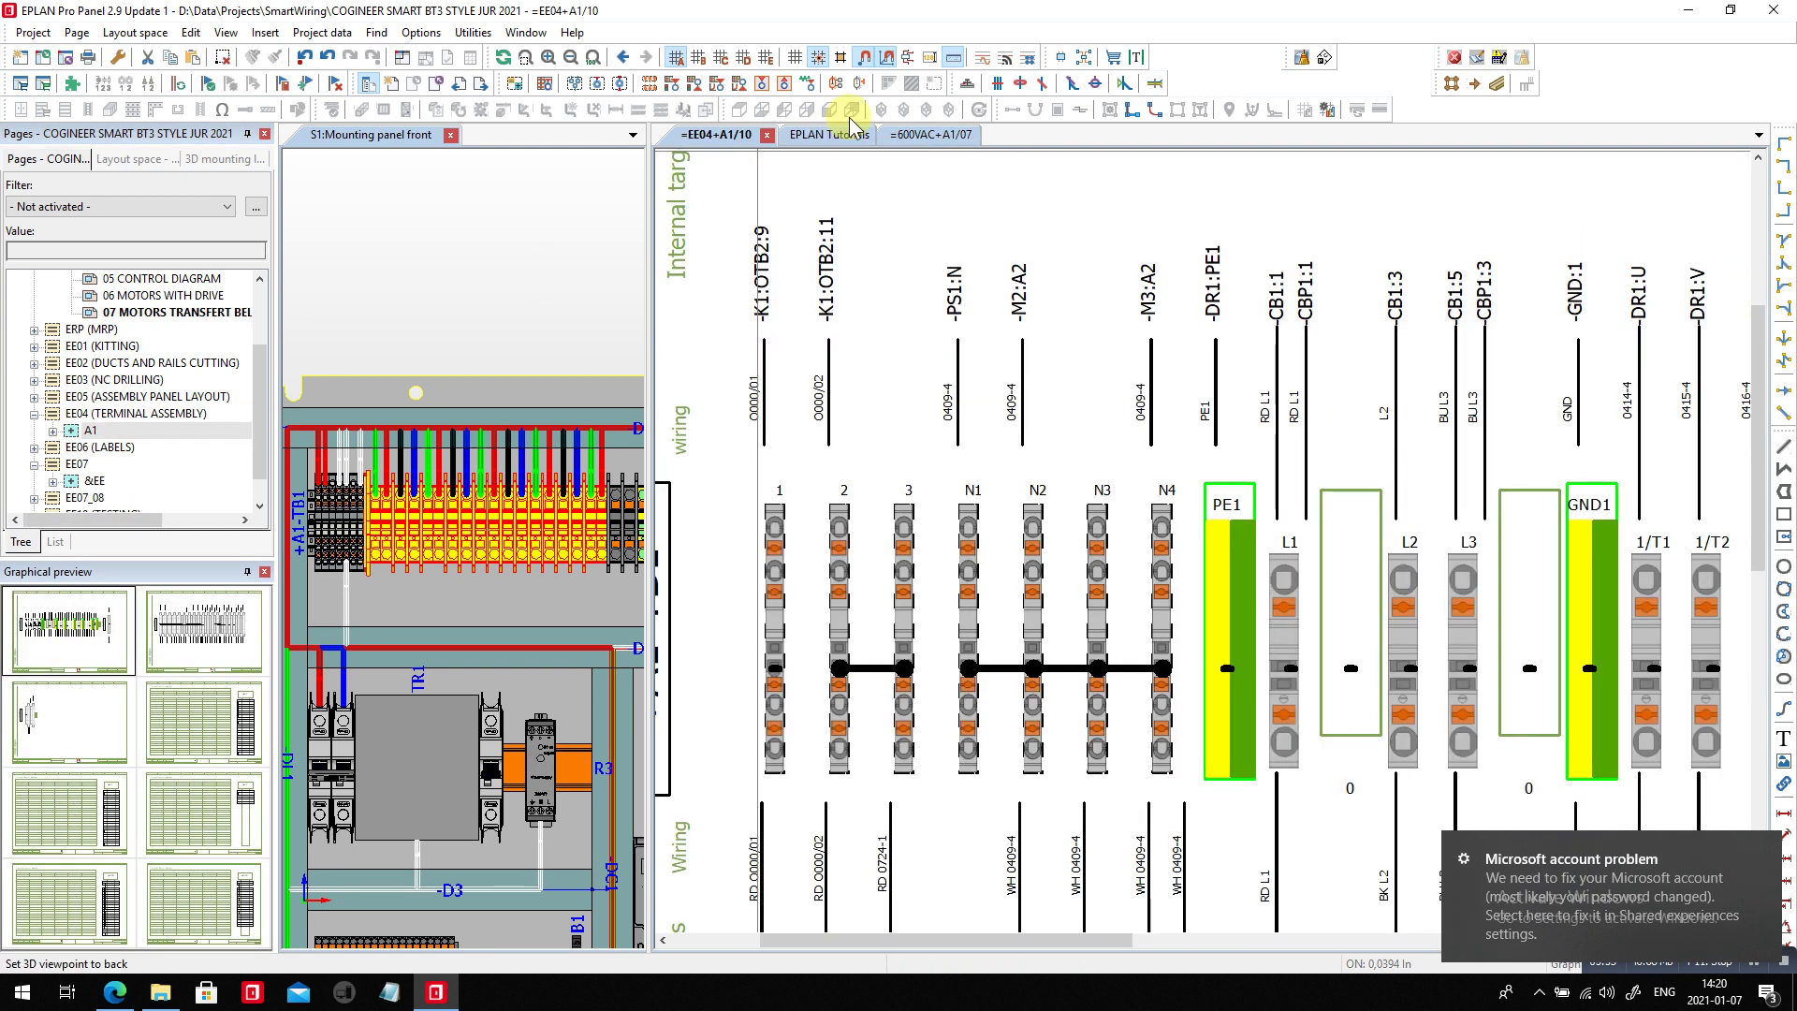
- Update the project reports so ADD appears, then select its -K1:OTB2:7 and -M2:A1 entries
click(472, 33)
mouse_move(486, 54)
click(786, 81)
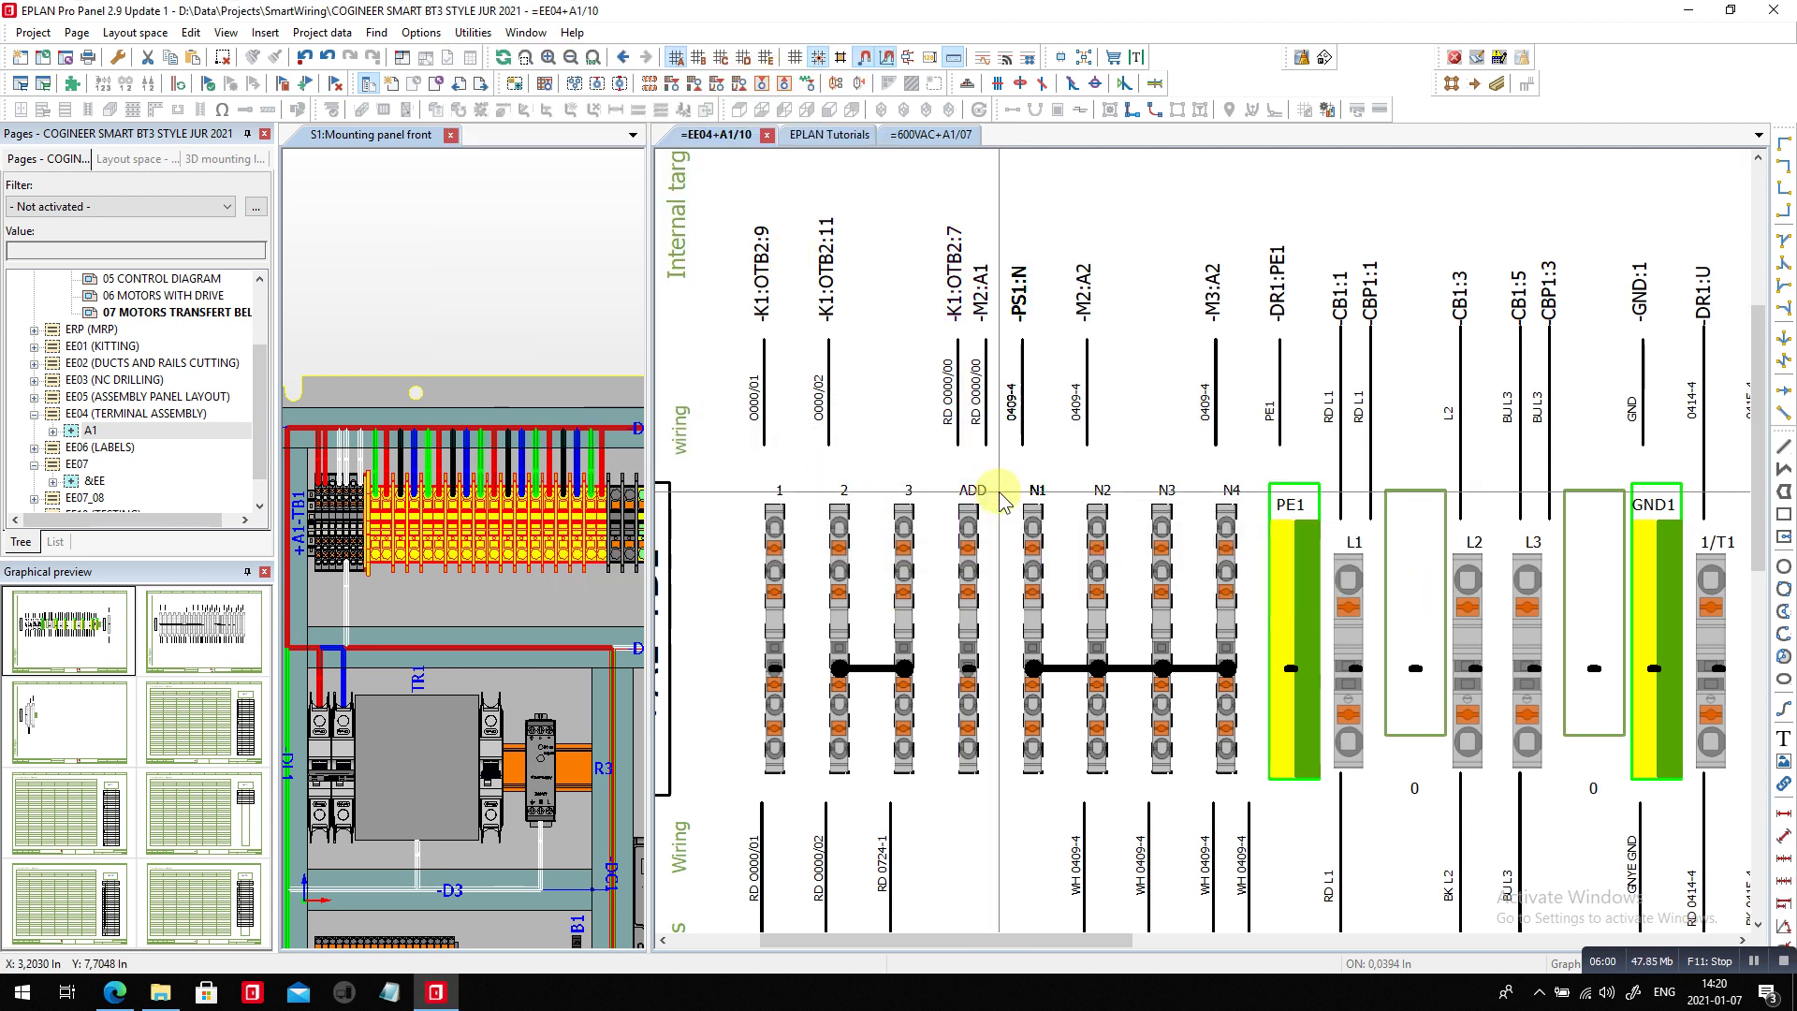
drag(912, 198, 1001, 459)
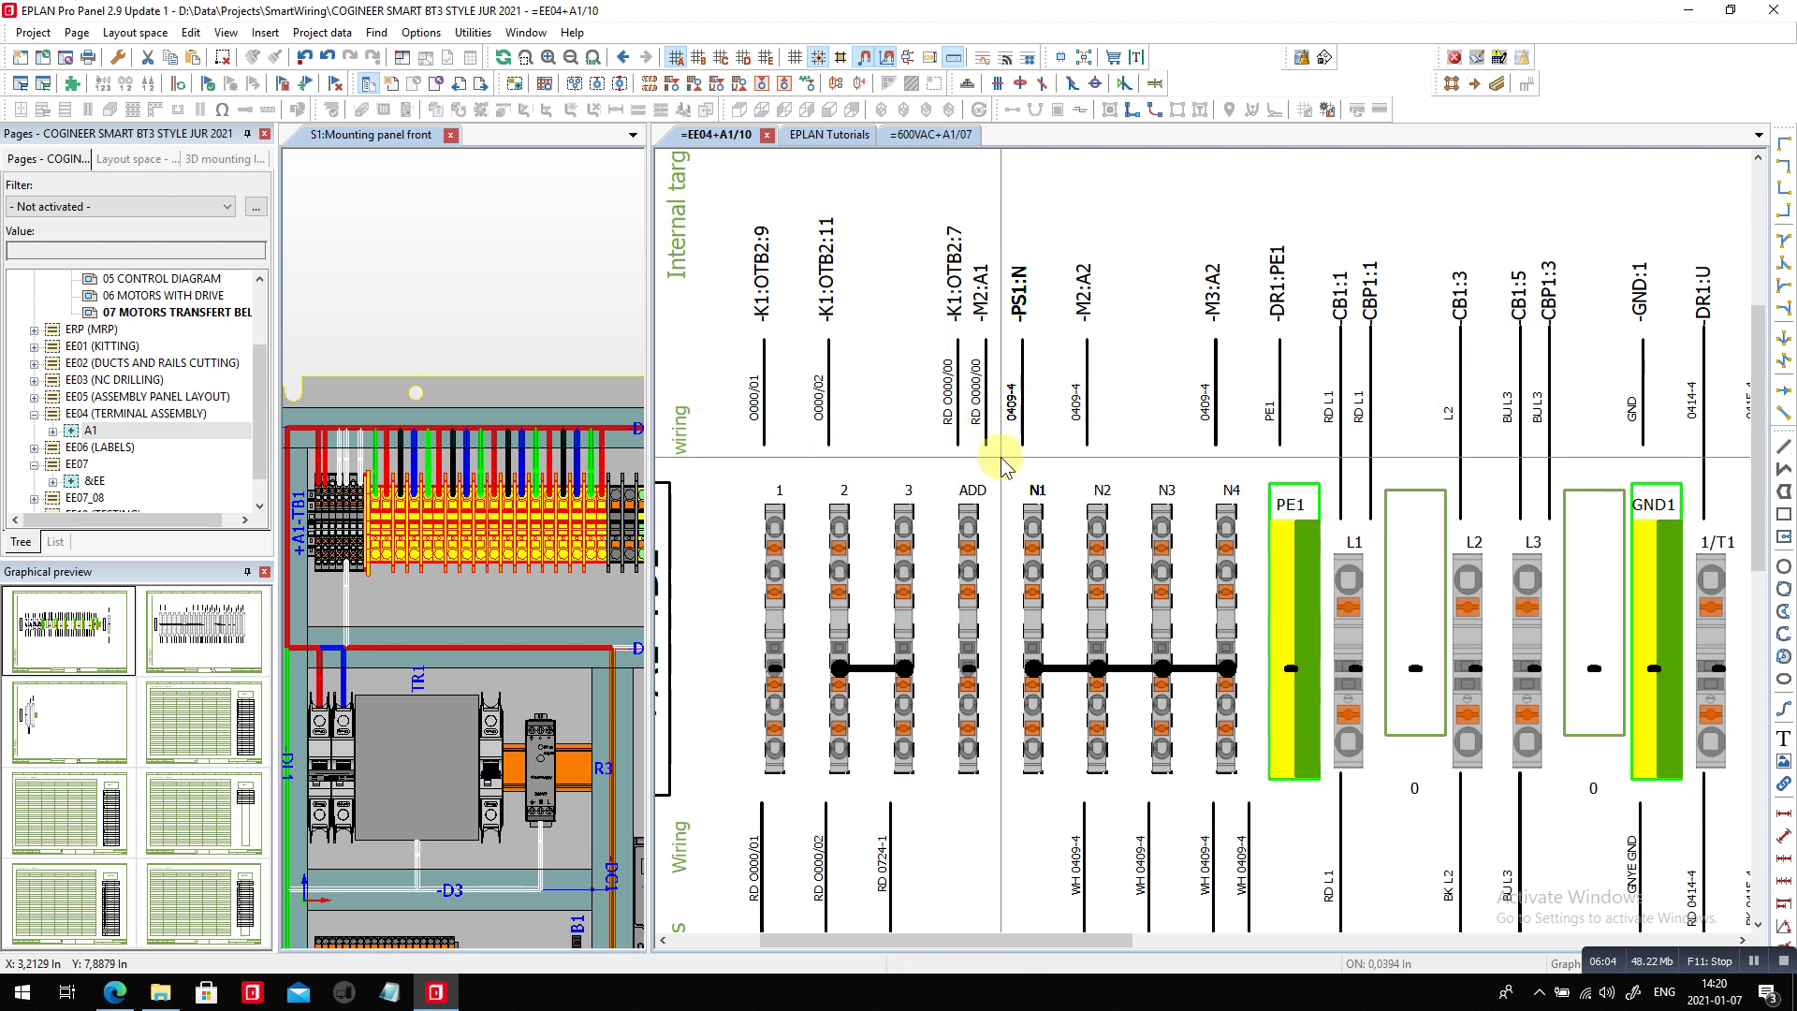
- Widen the Mounting panel front view and delete the box-selected TB1 strip with its wires
click(646, 604)
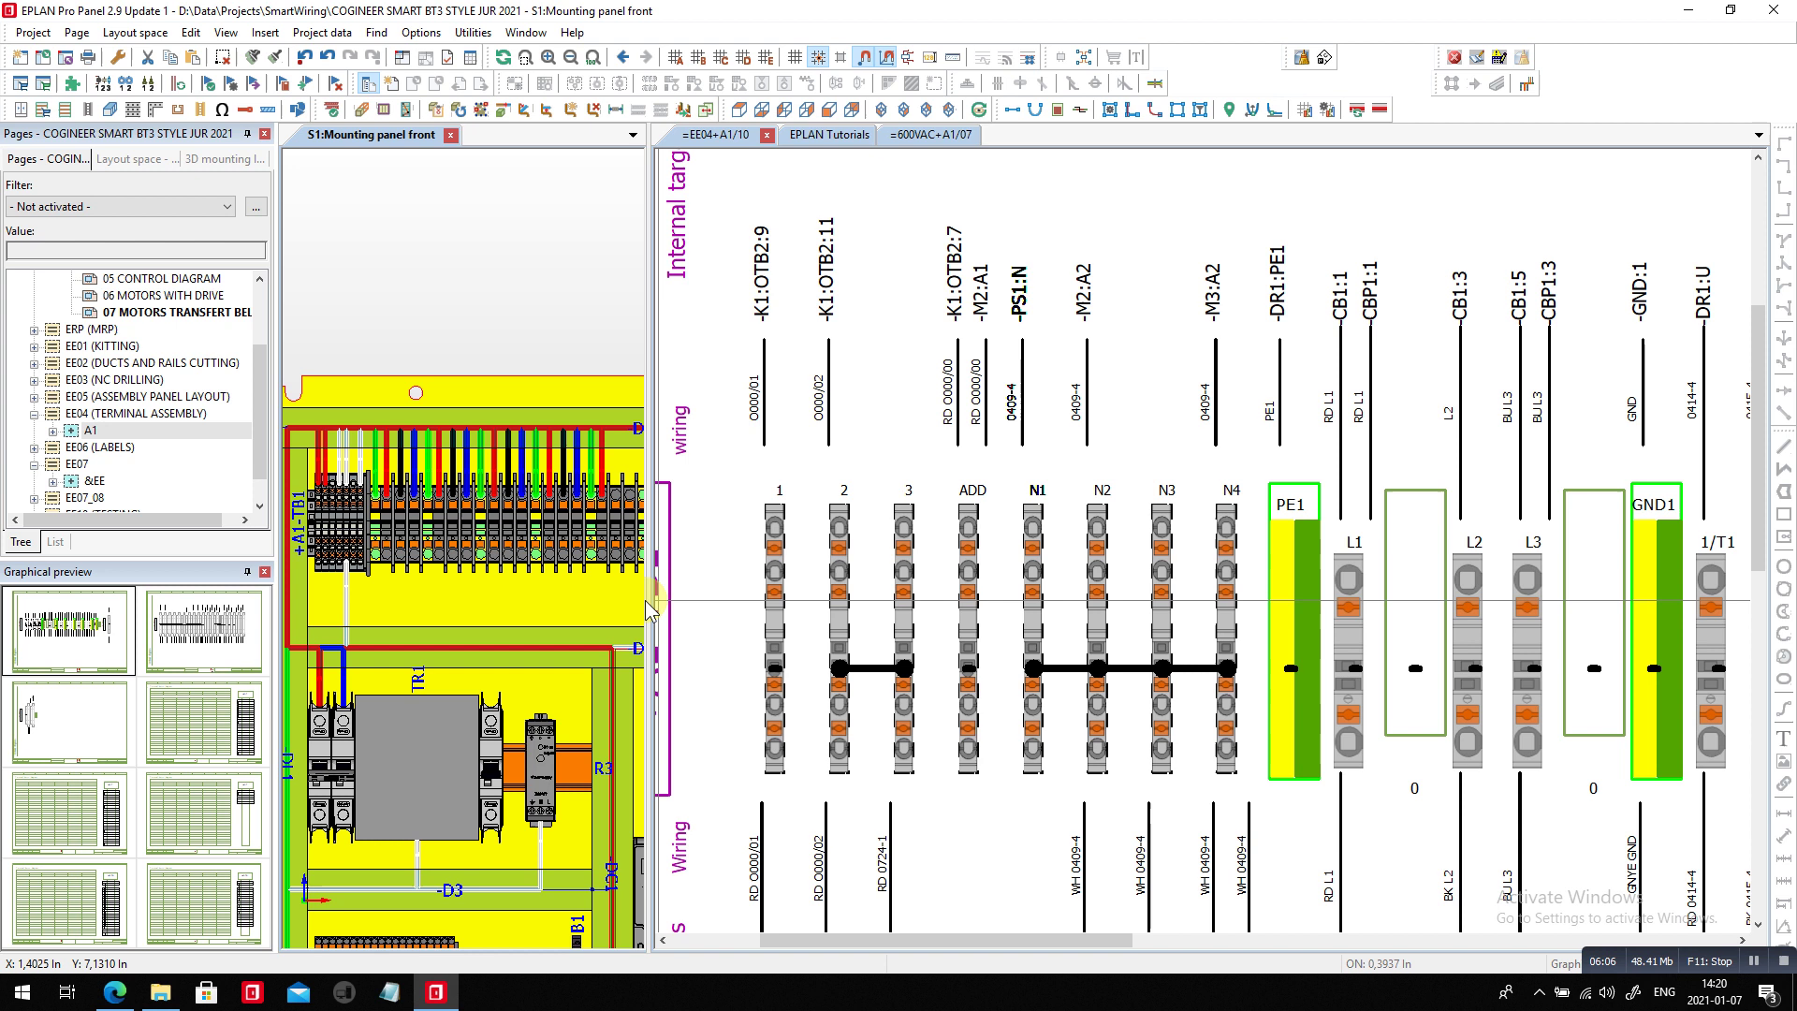
drag(650, 597, 1418, 597)
scroll(561, 566, up, 3)
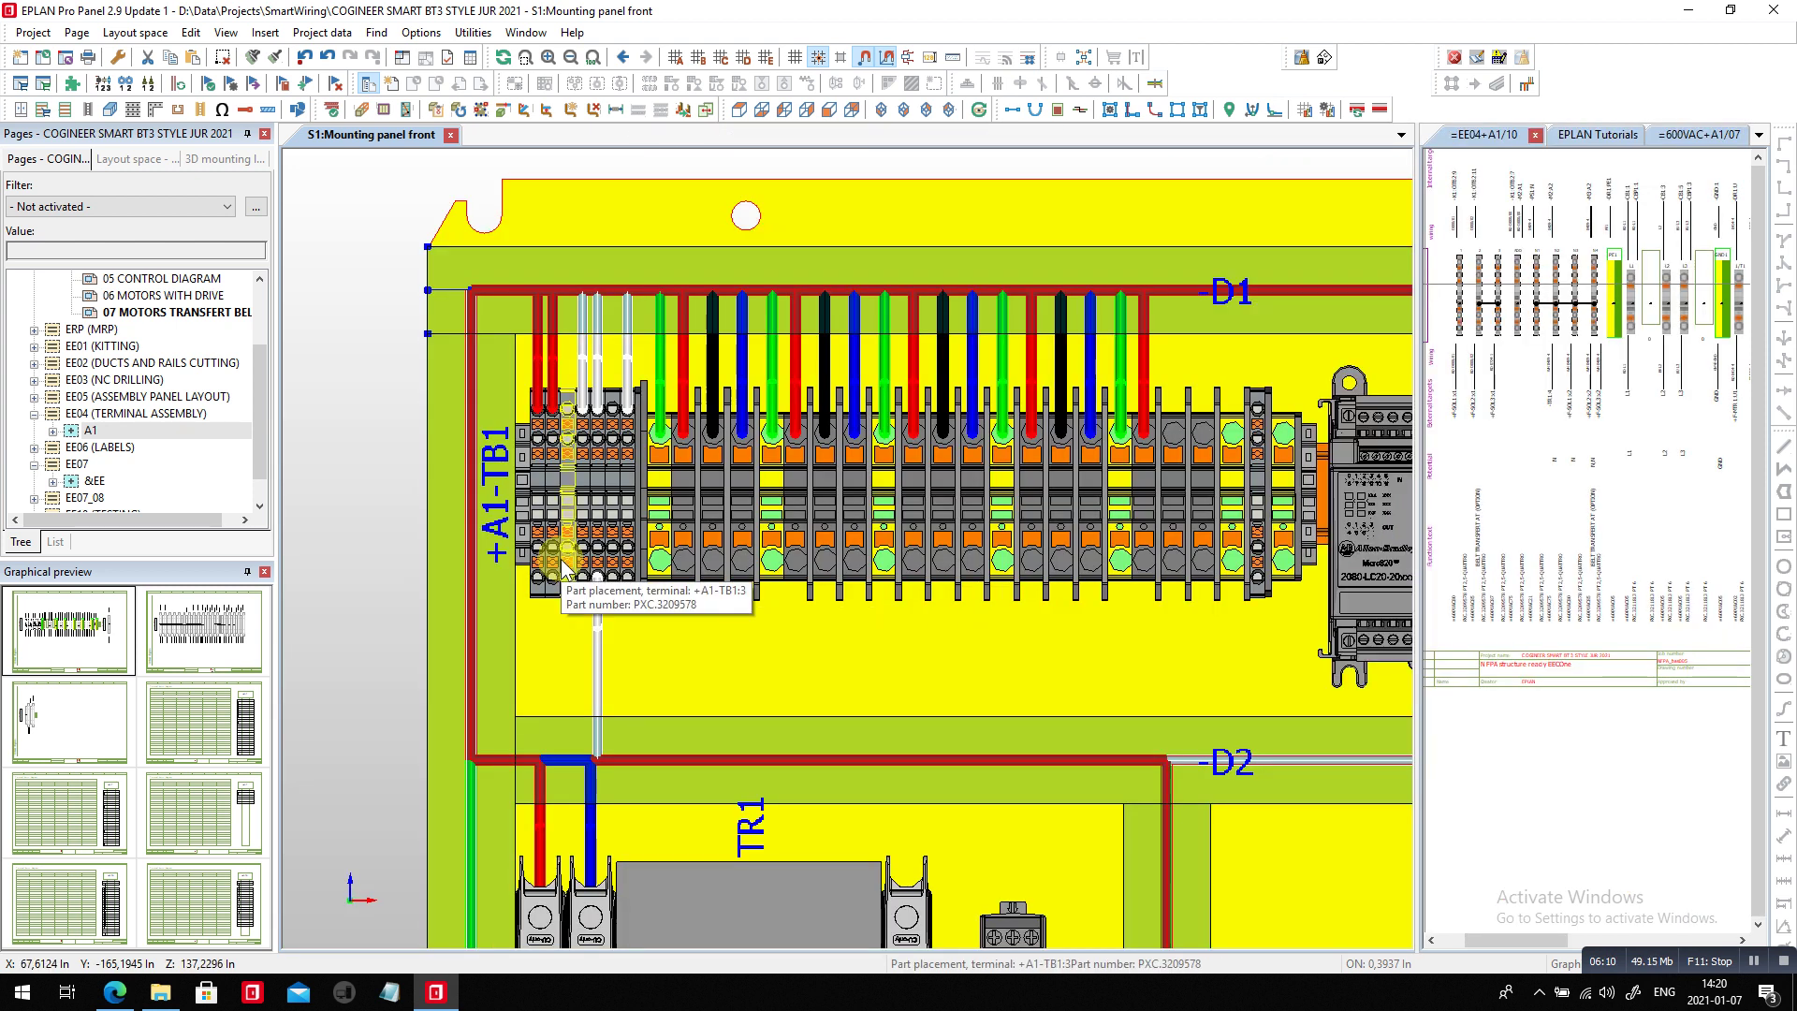
drag(376, 379, 1328, 621)
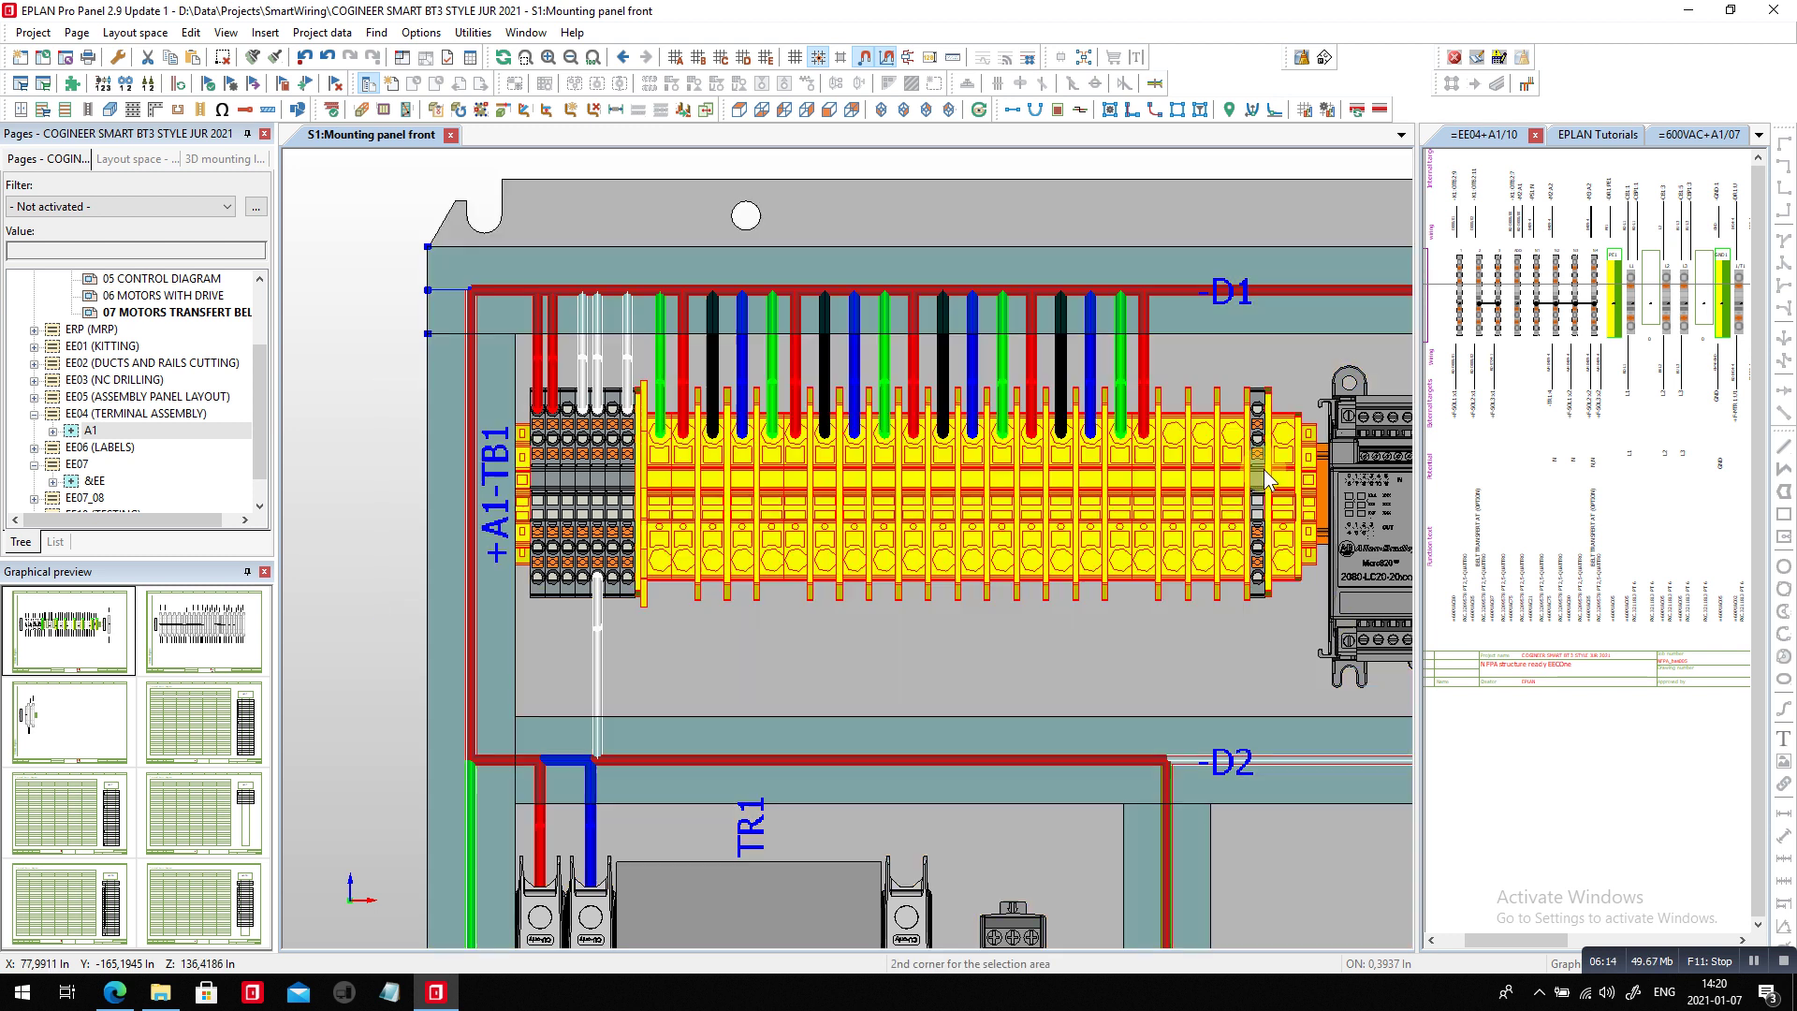
drag(380, 348, 1326, 639)
click(223, 57)
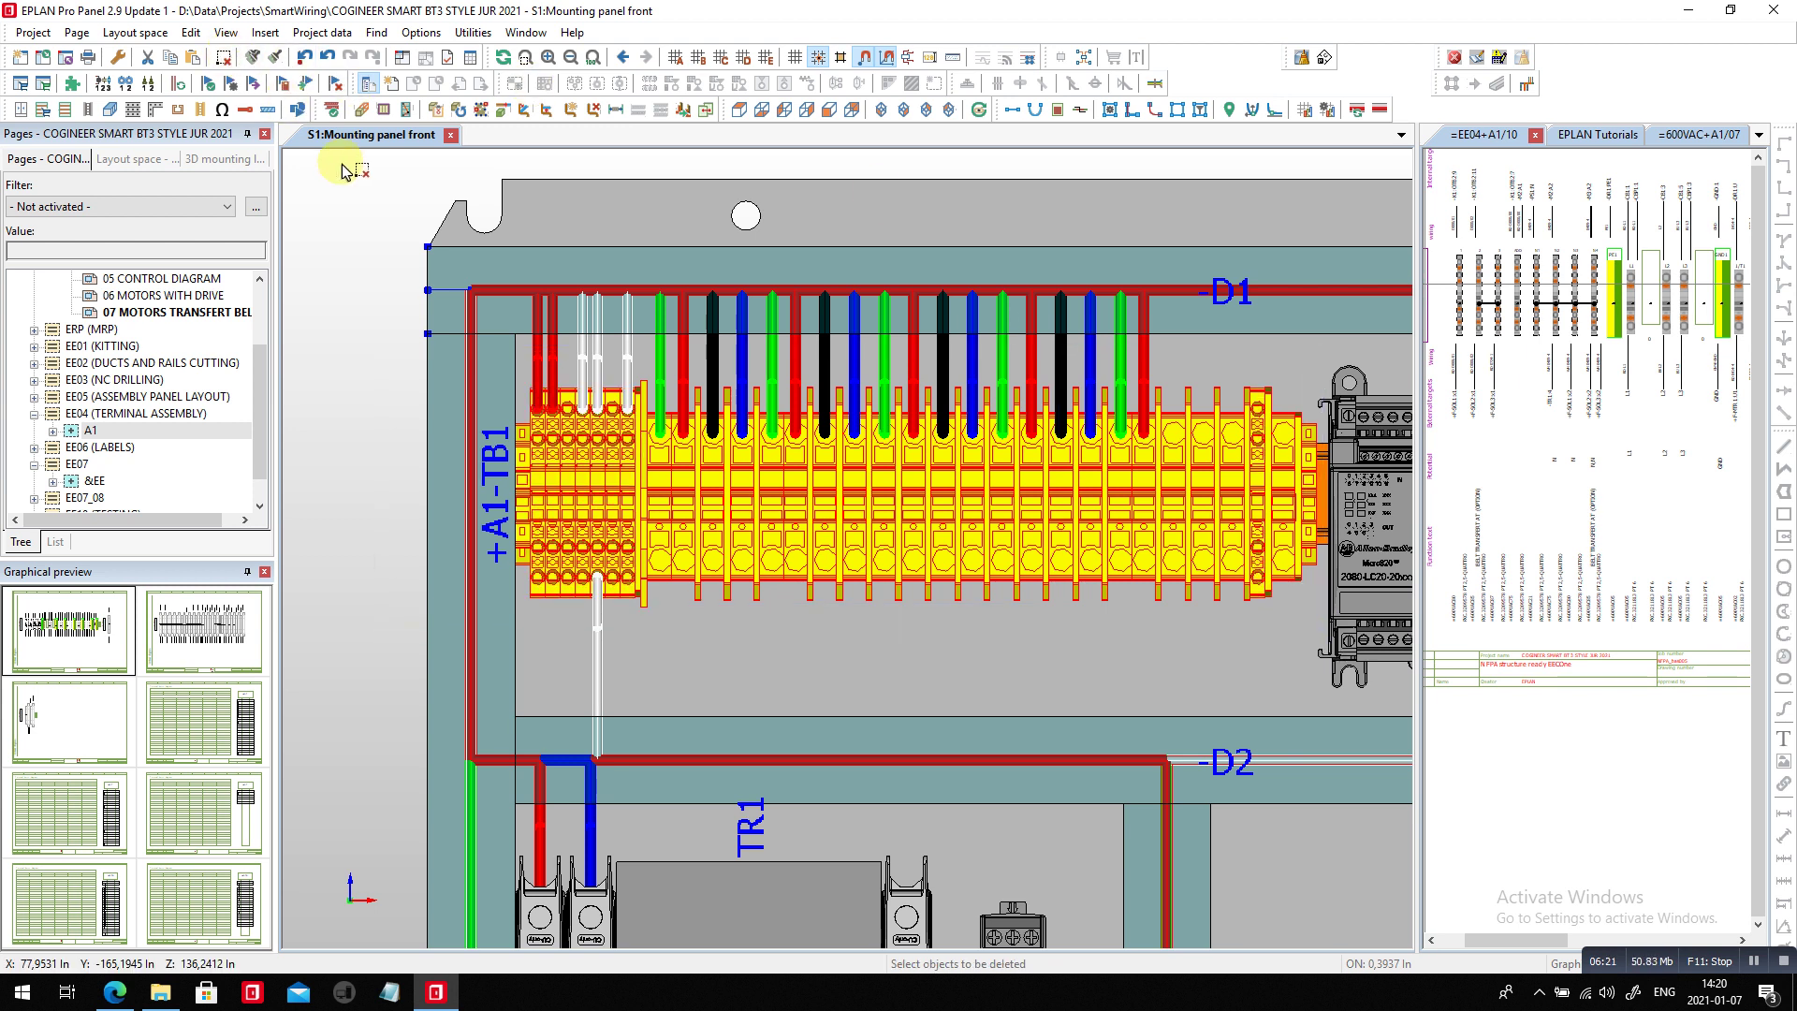
scroll(500, 547, down, 1)
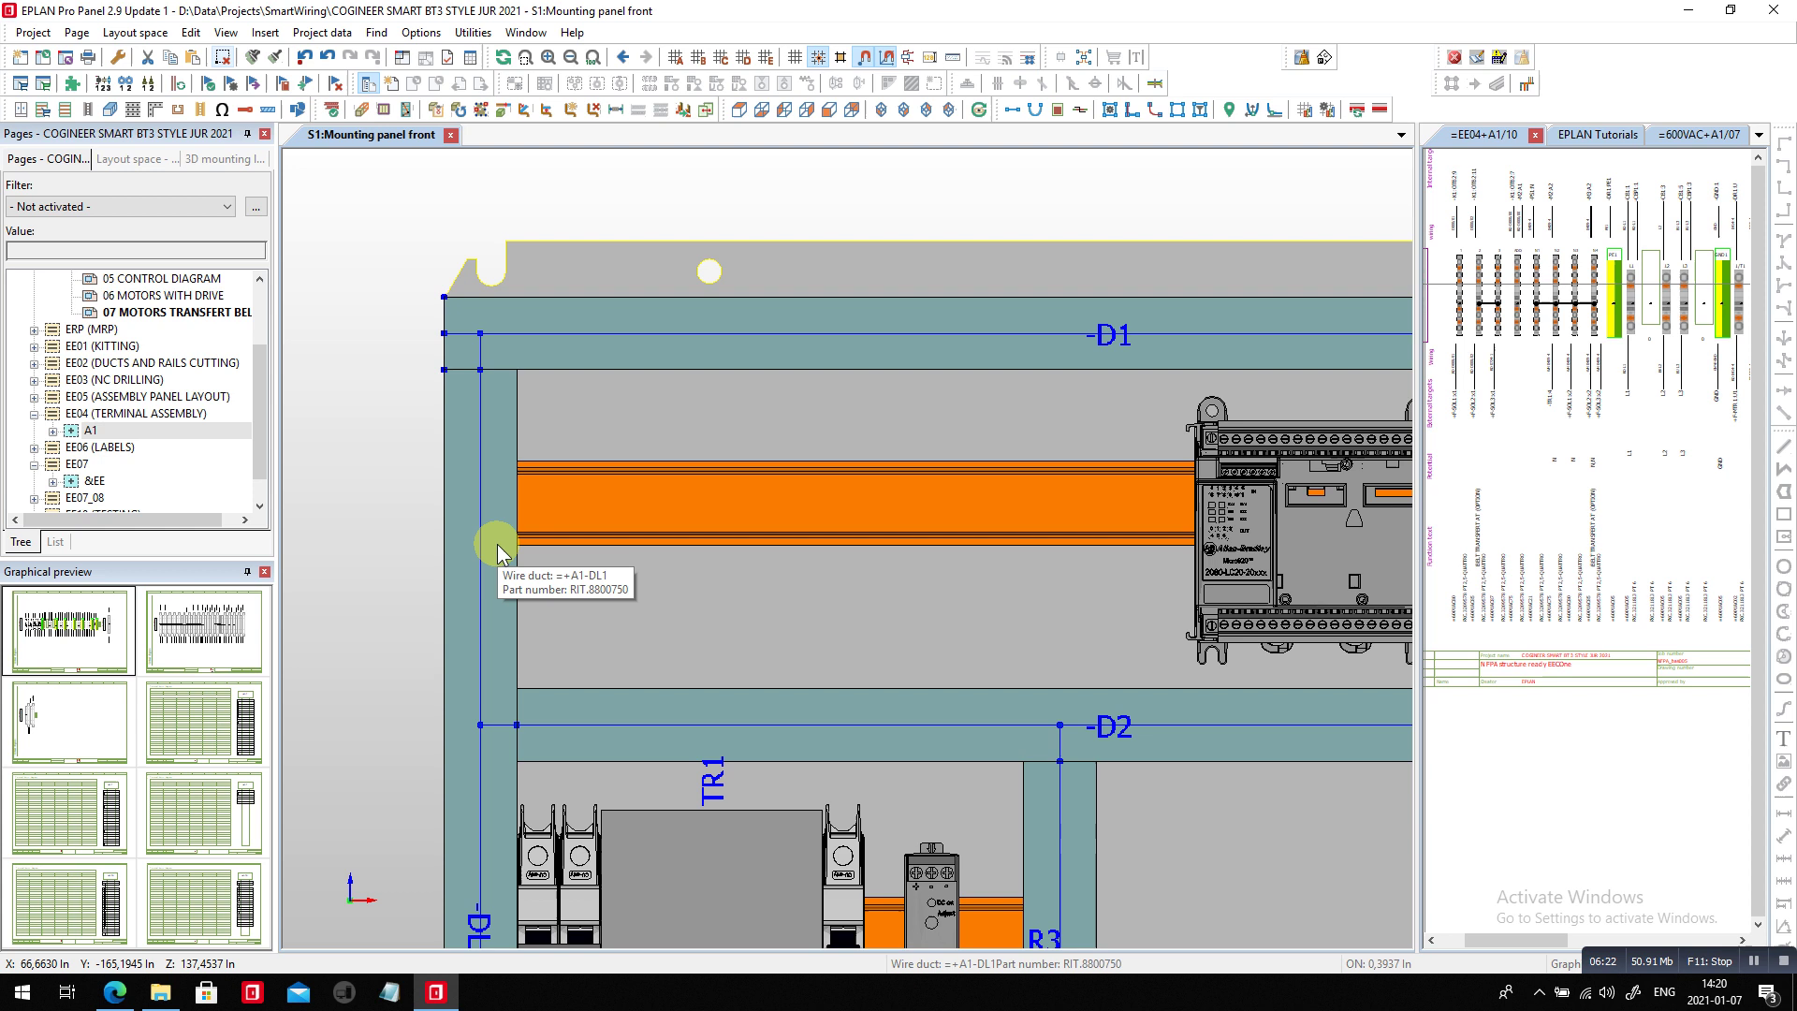
scroll(497, 546, down, 2)
scroll(495, 544, down, 1)
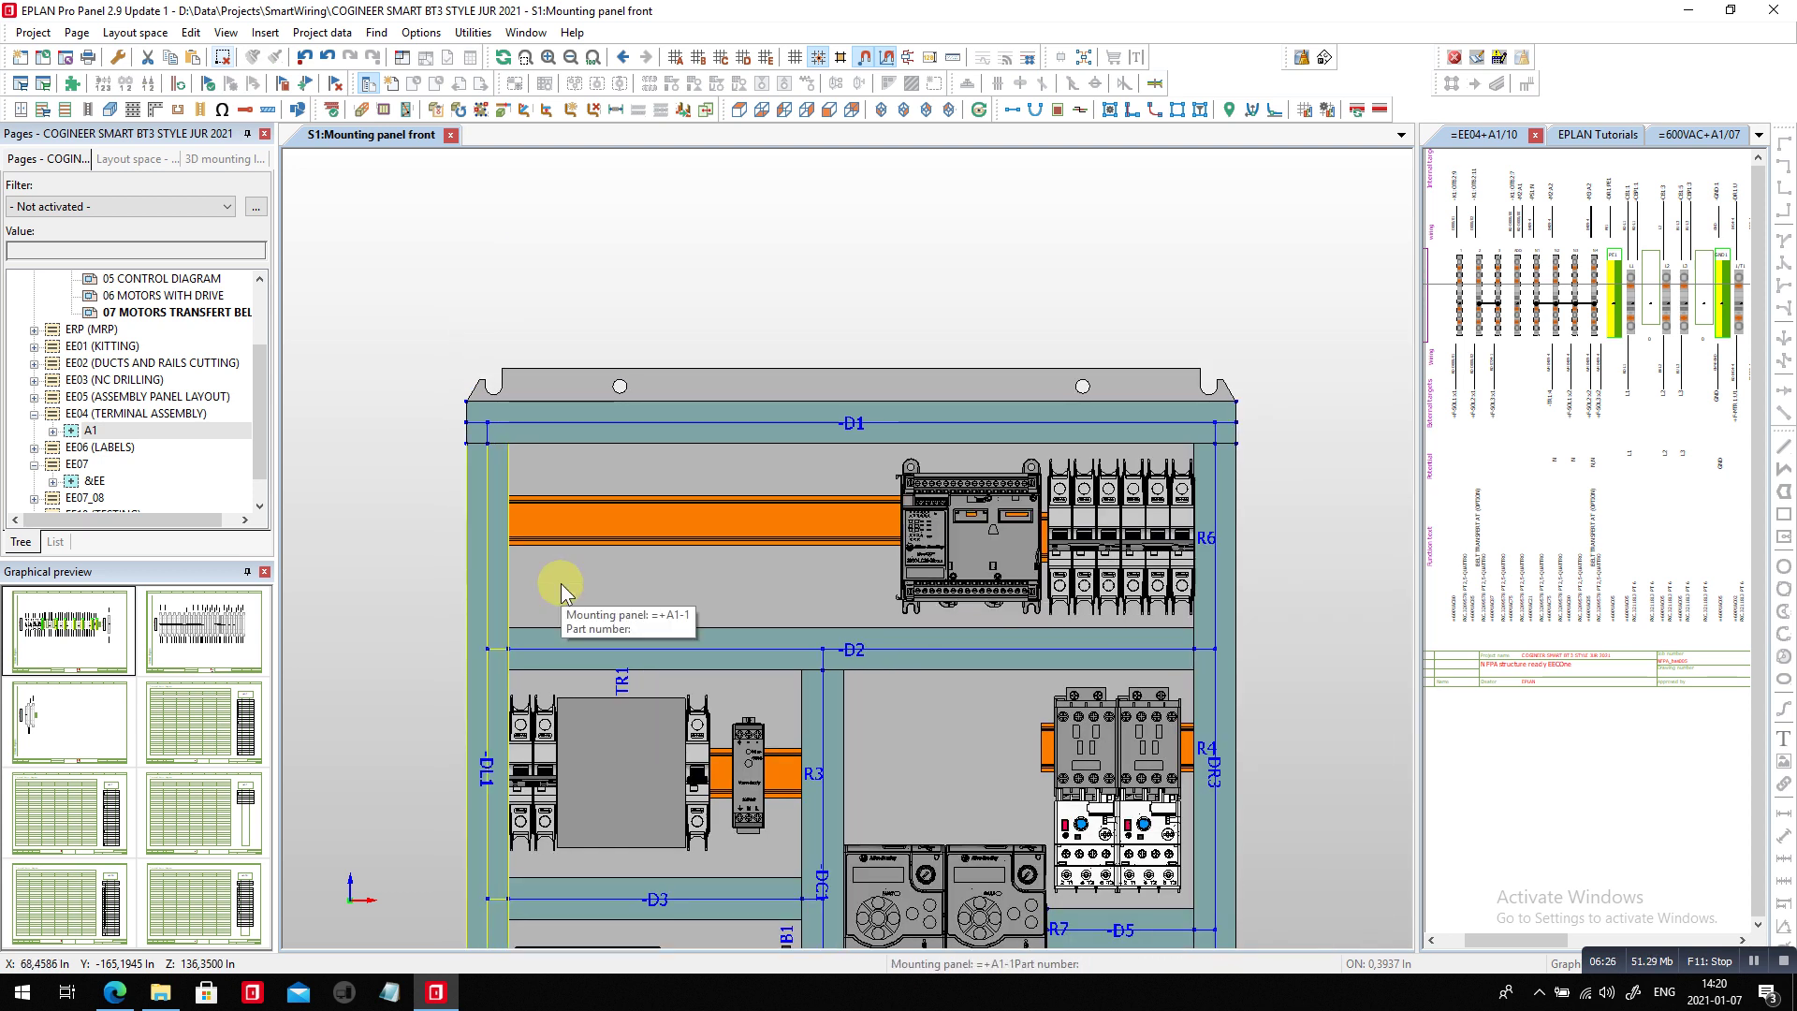
scroll(560, 582, up, 3)
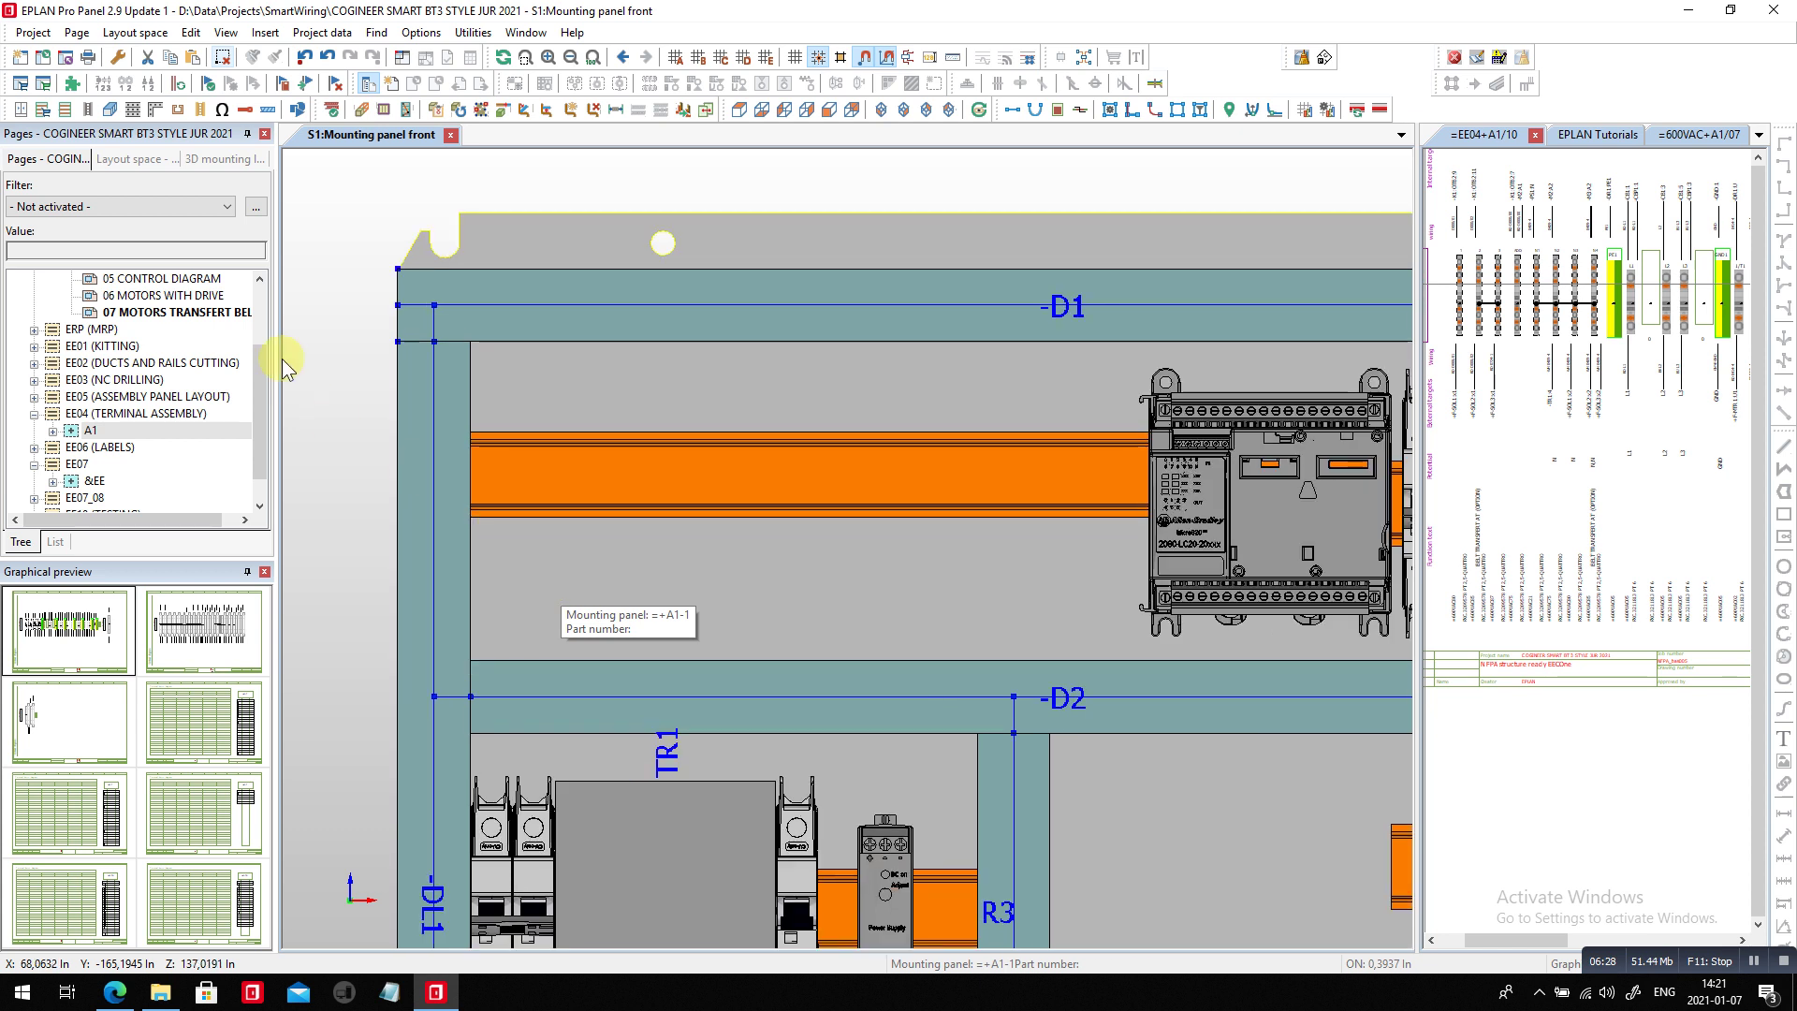
- Enable collision checking and place the whole TB1 strip at the upper rail's left end, accepting the collision
click(420, 32)
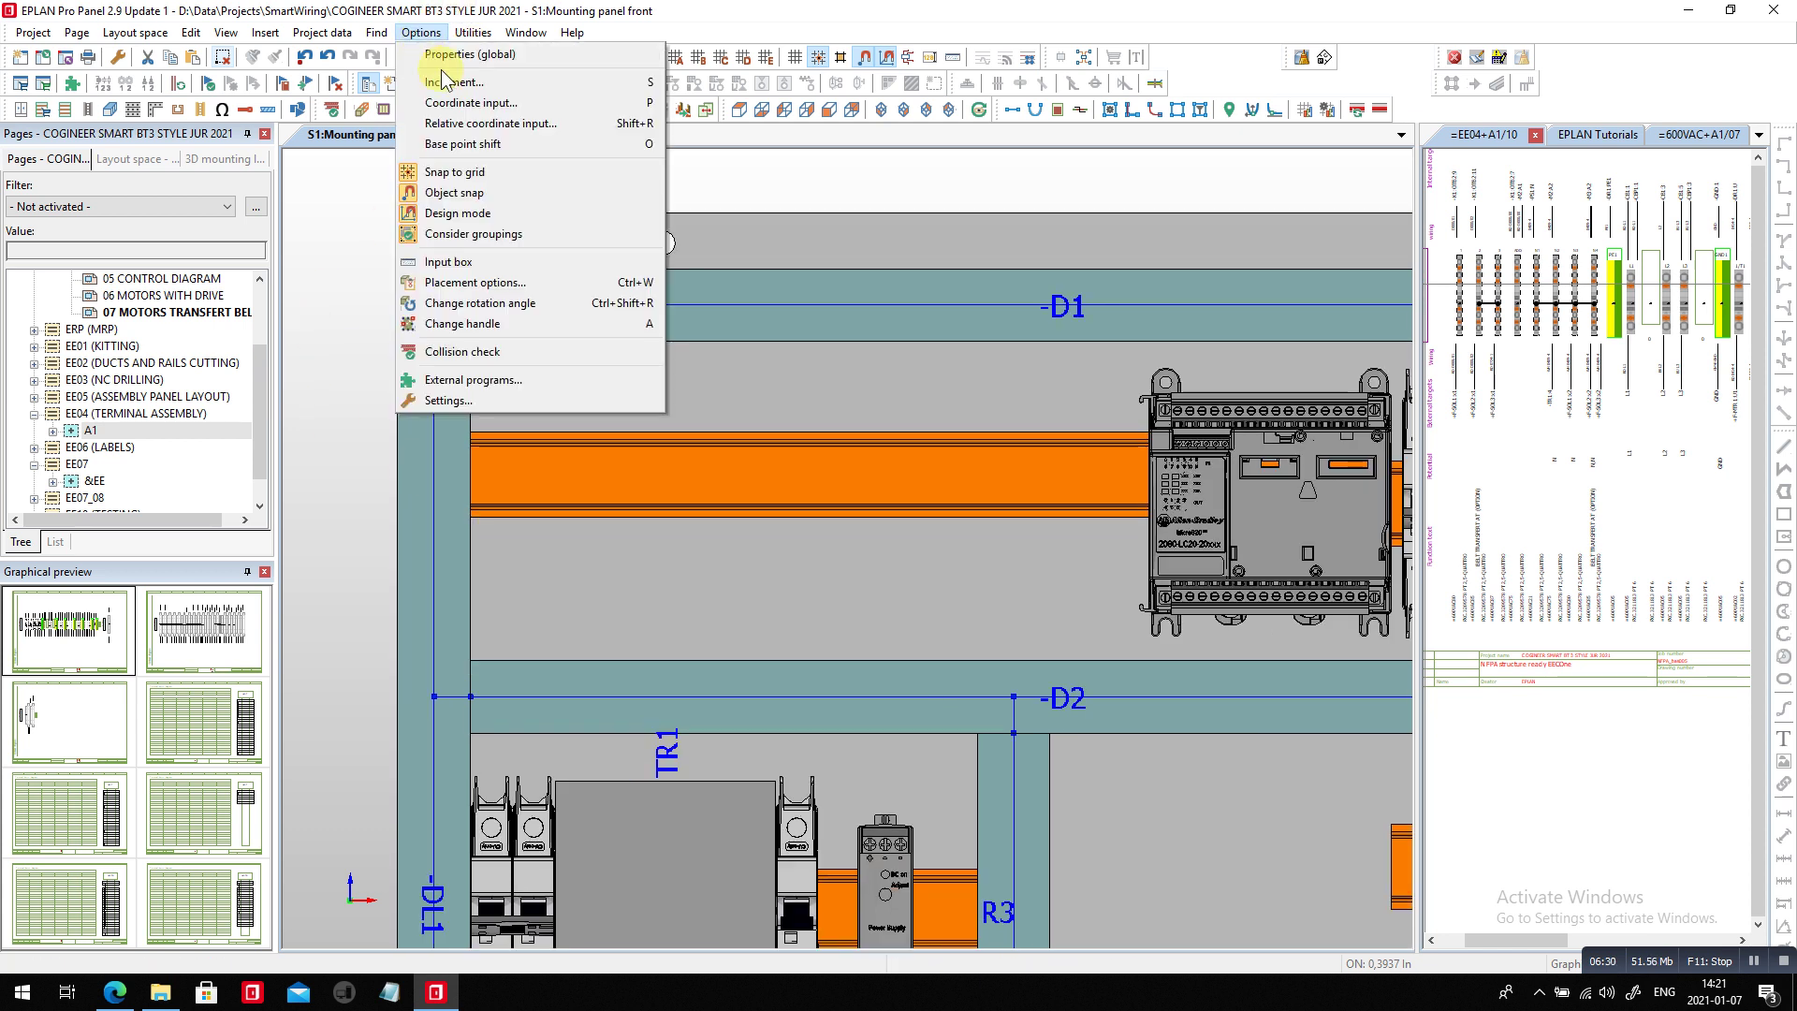
click(483, 360)
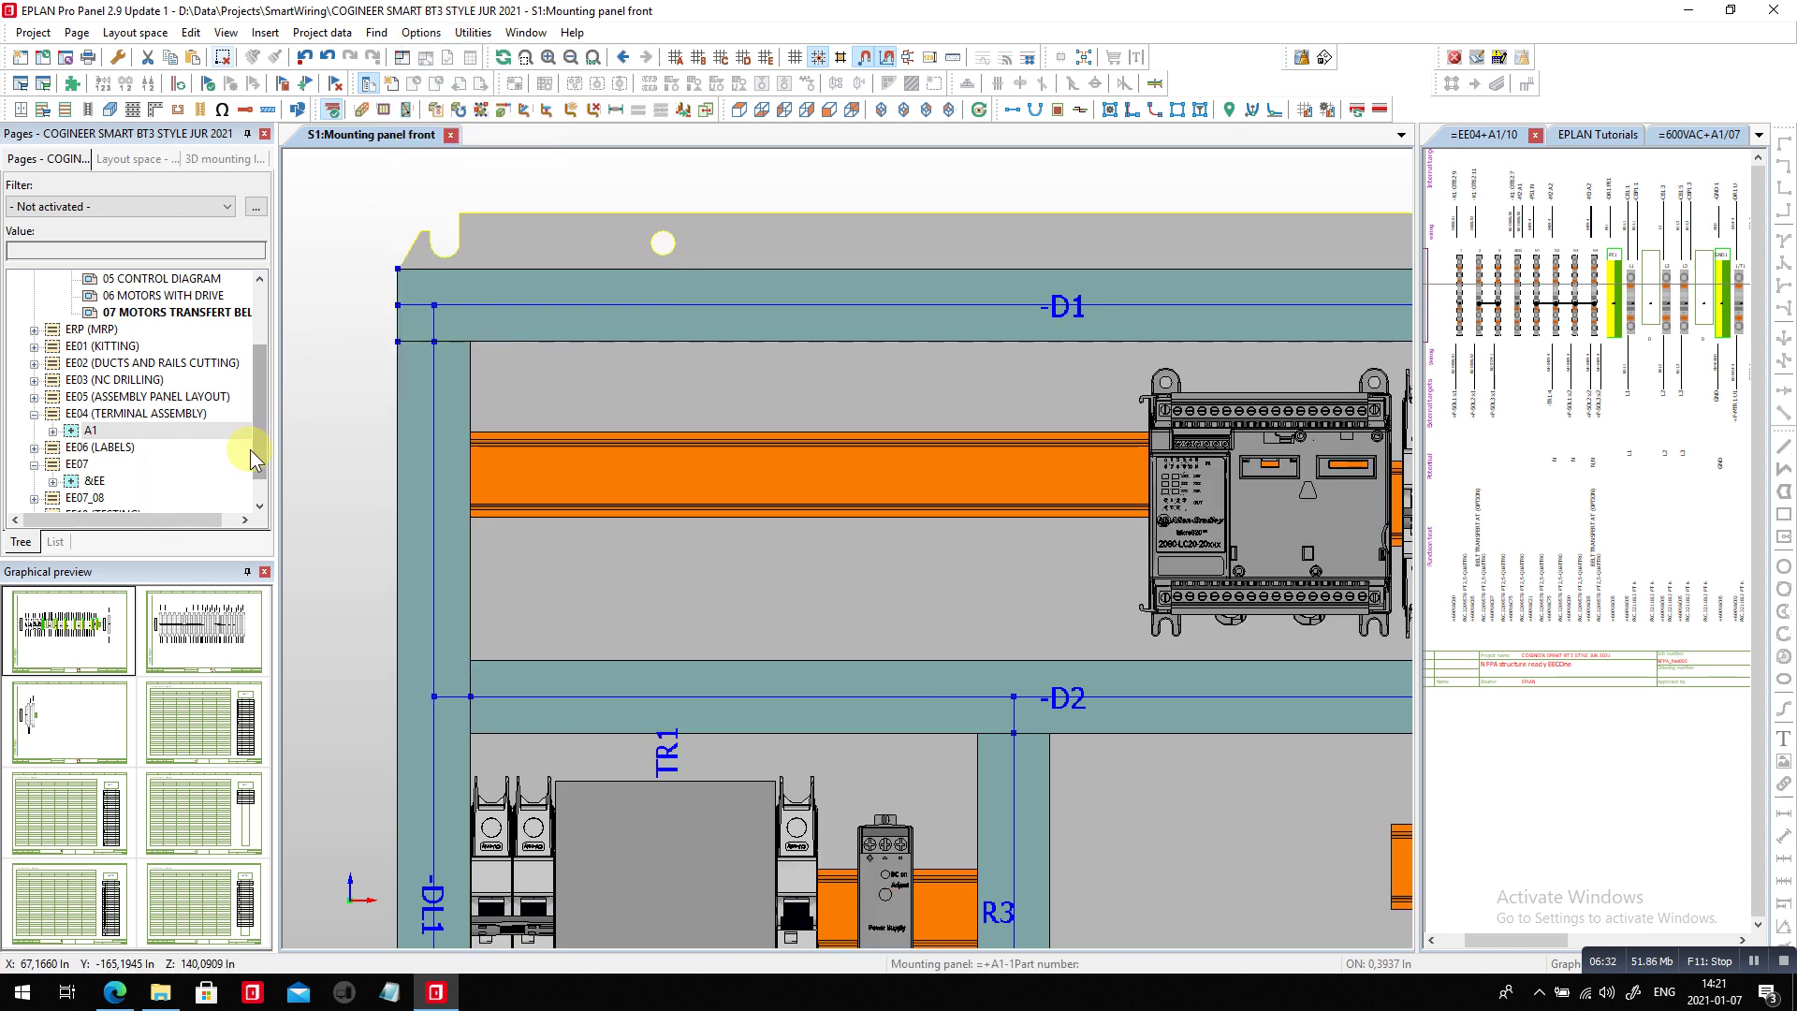
click(226, 159)
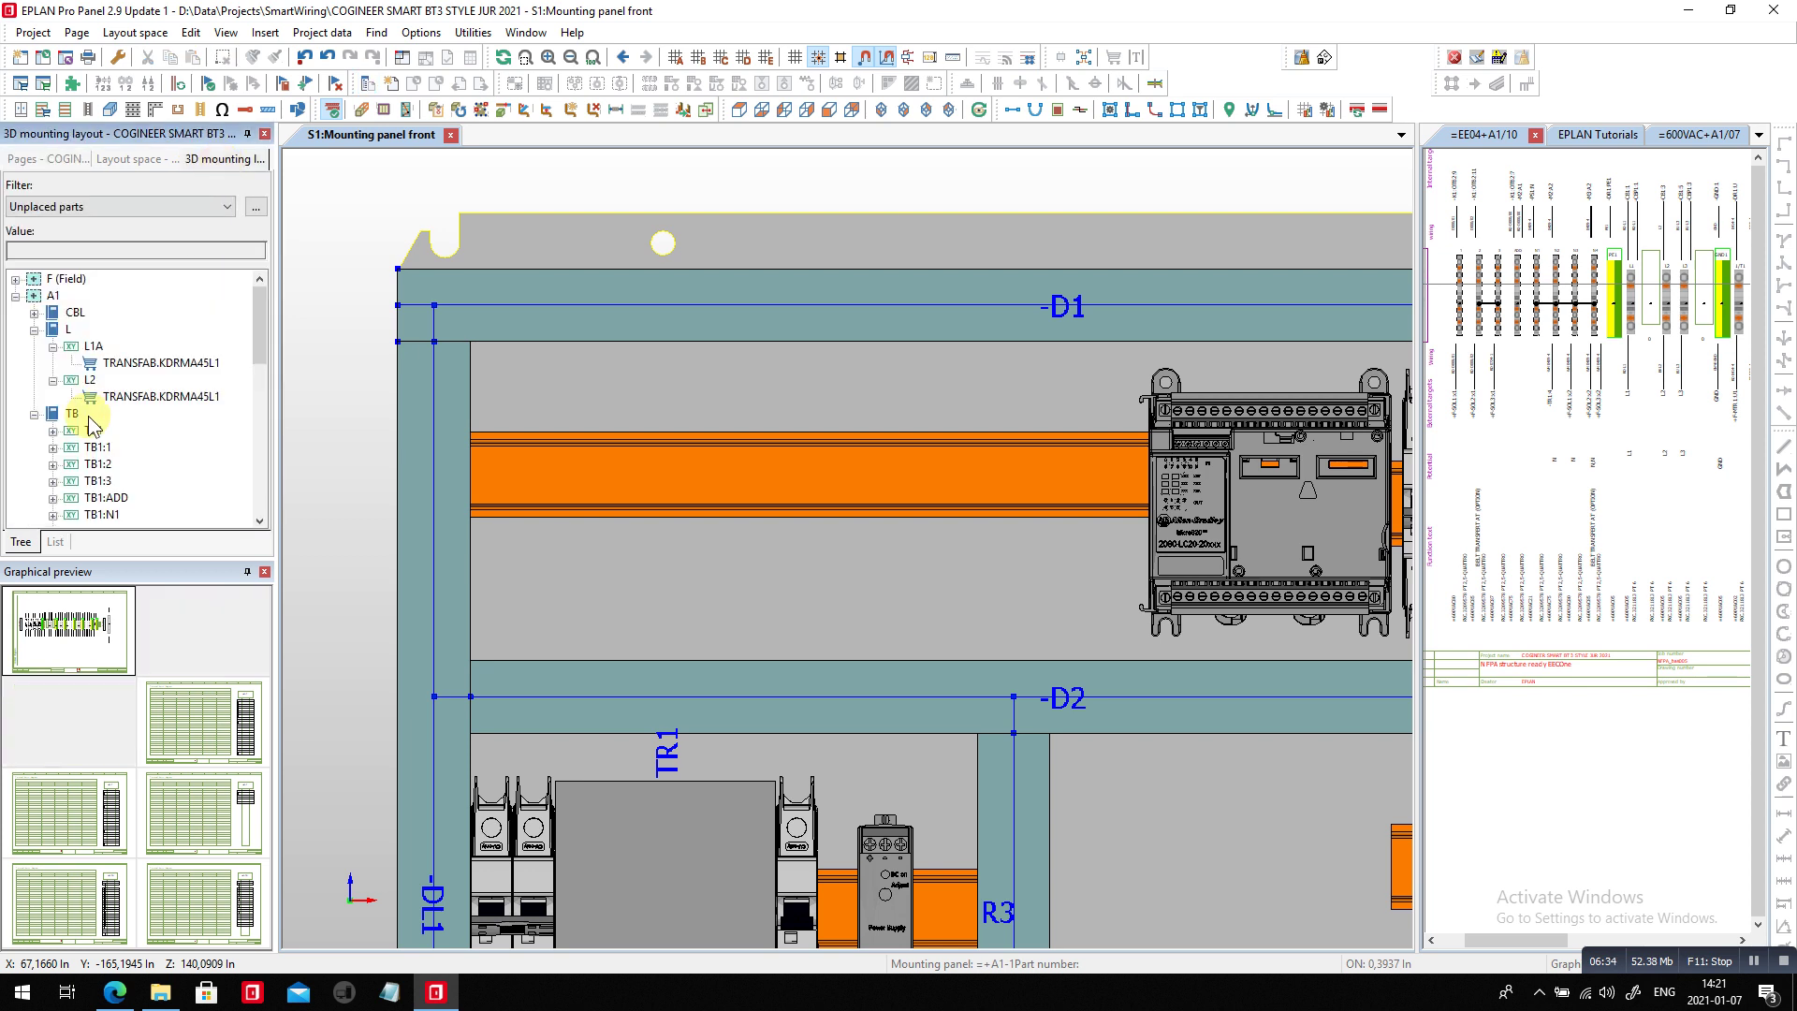
click(60, 279)
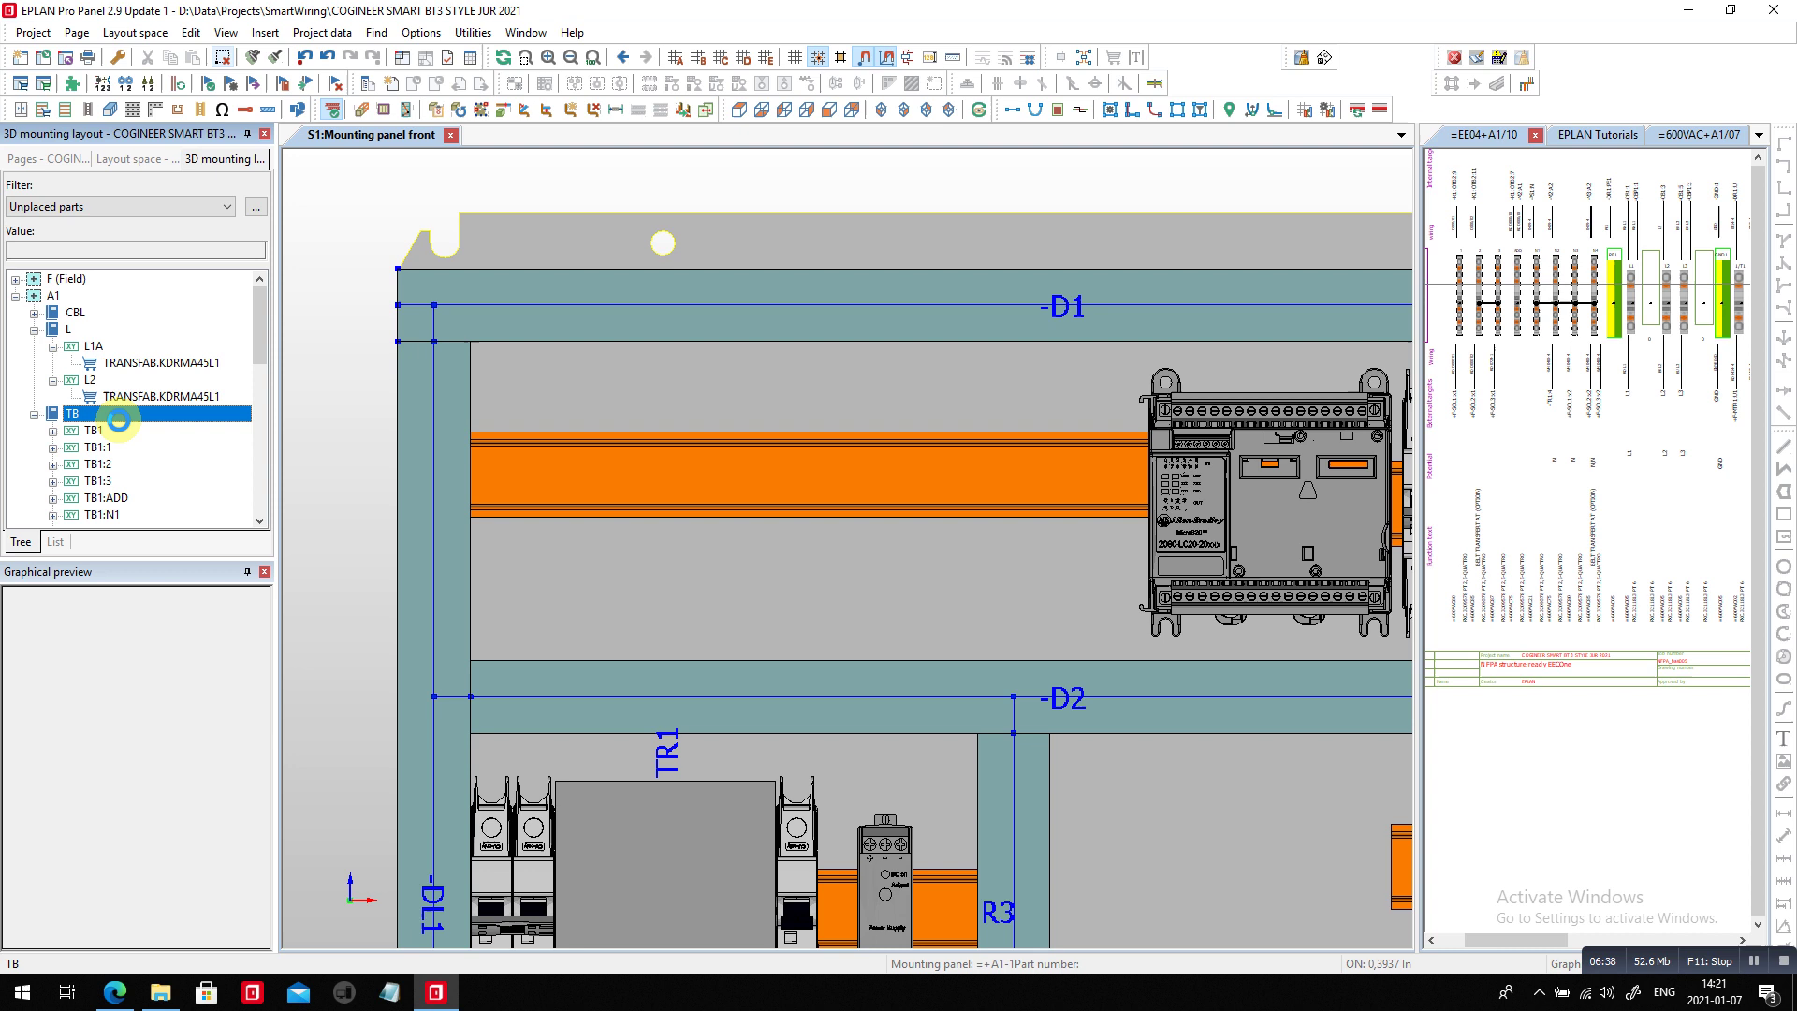
drag(103, 431, 546, 464)
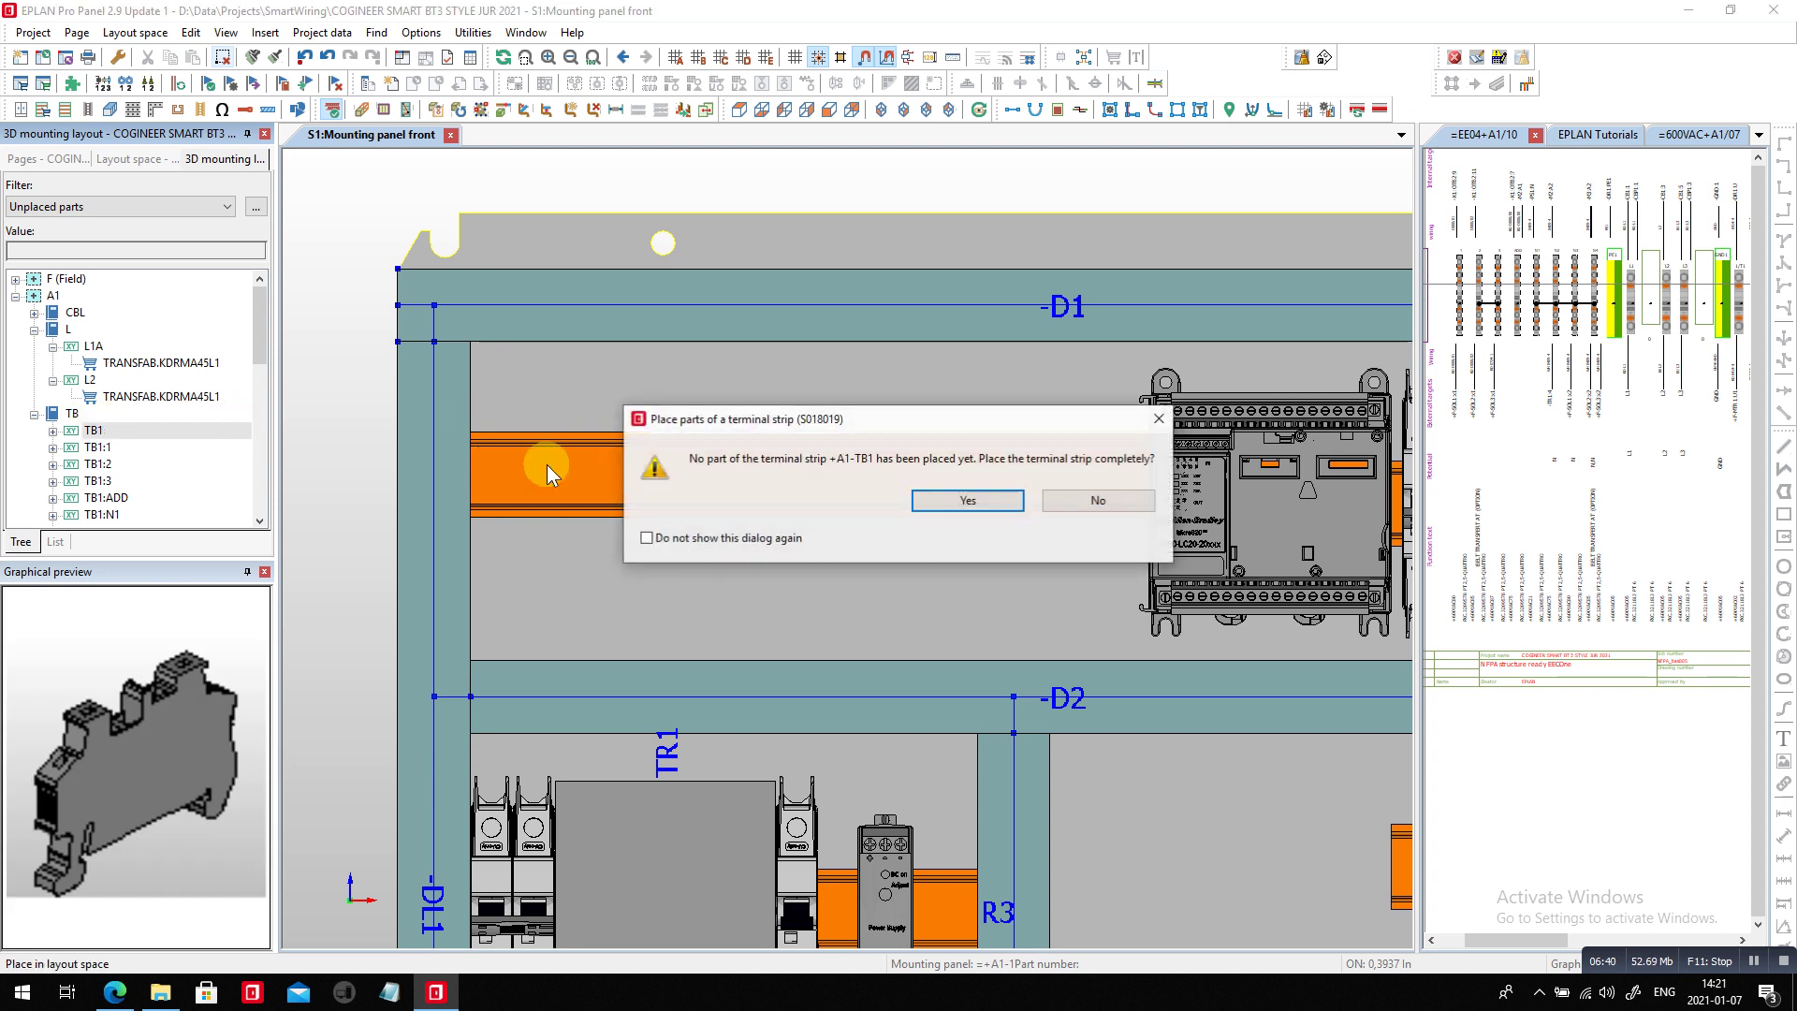
click(935, 500)
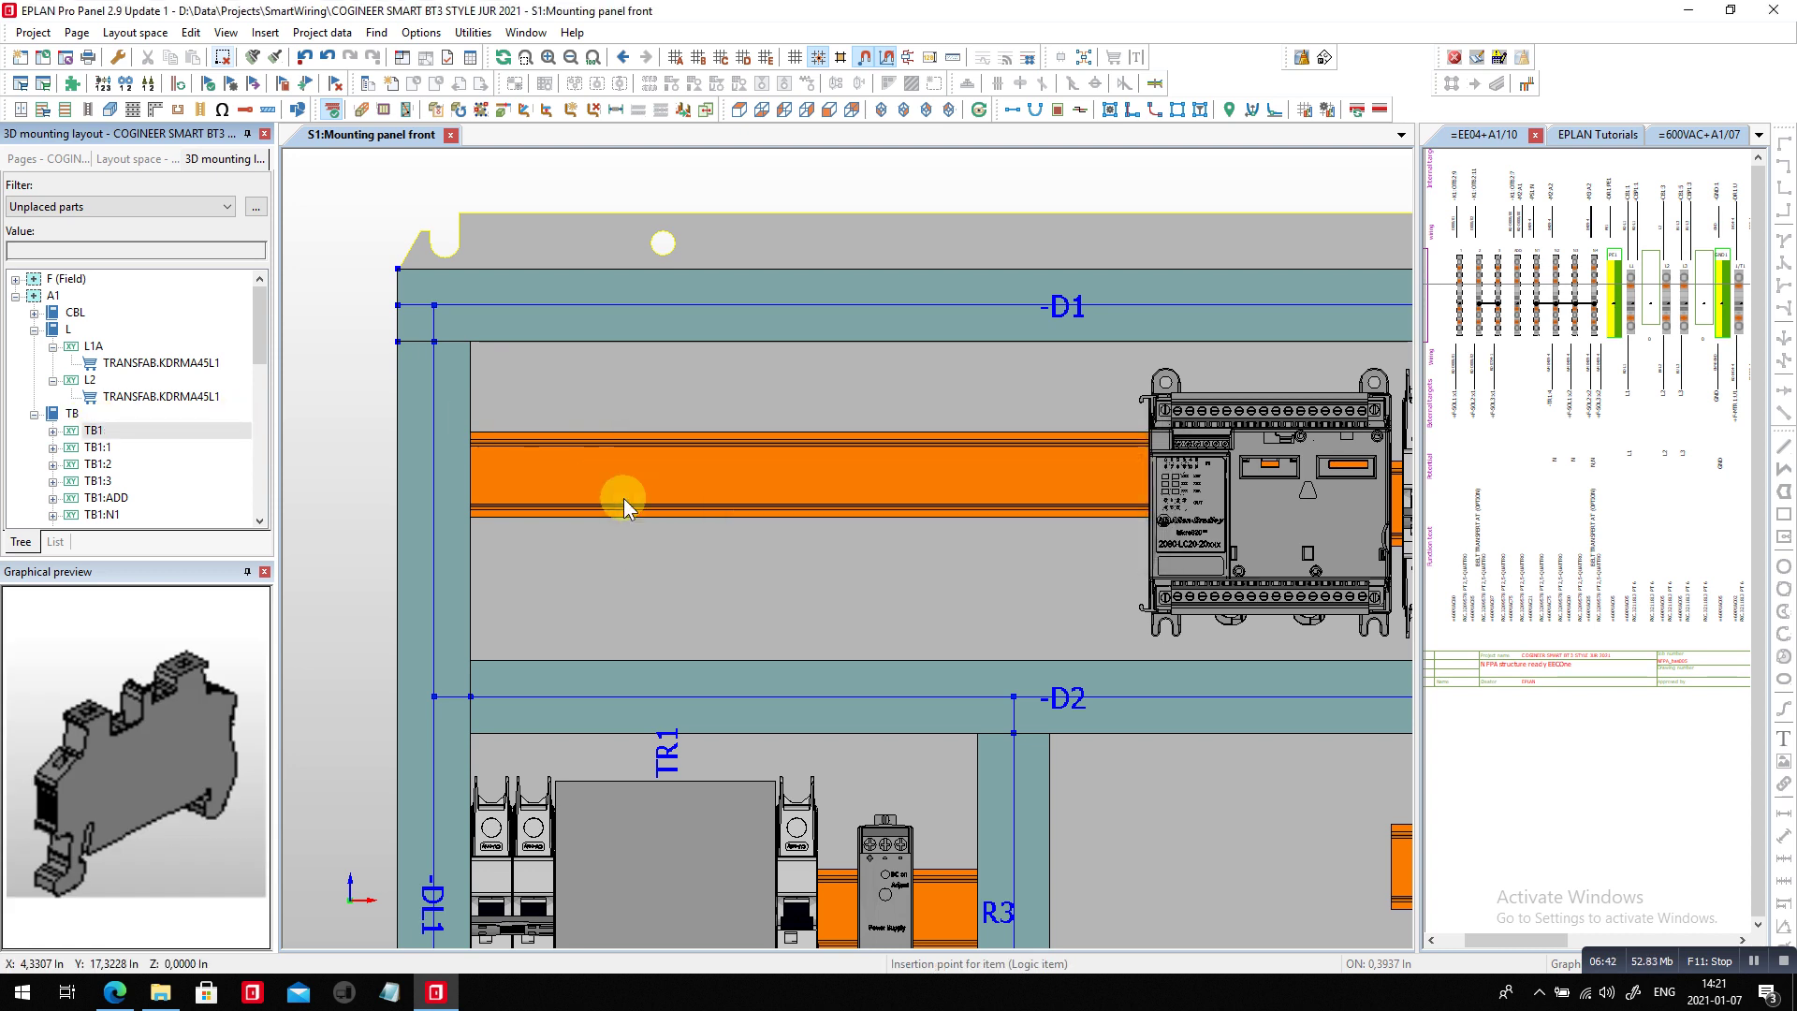
click(475, 473)
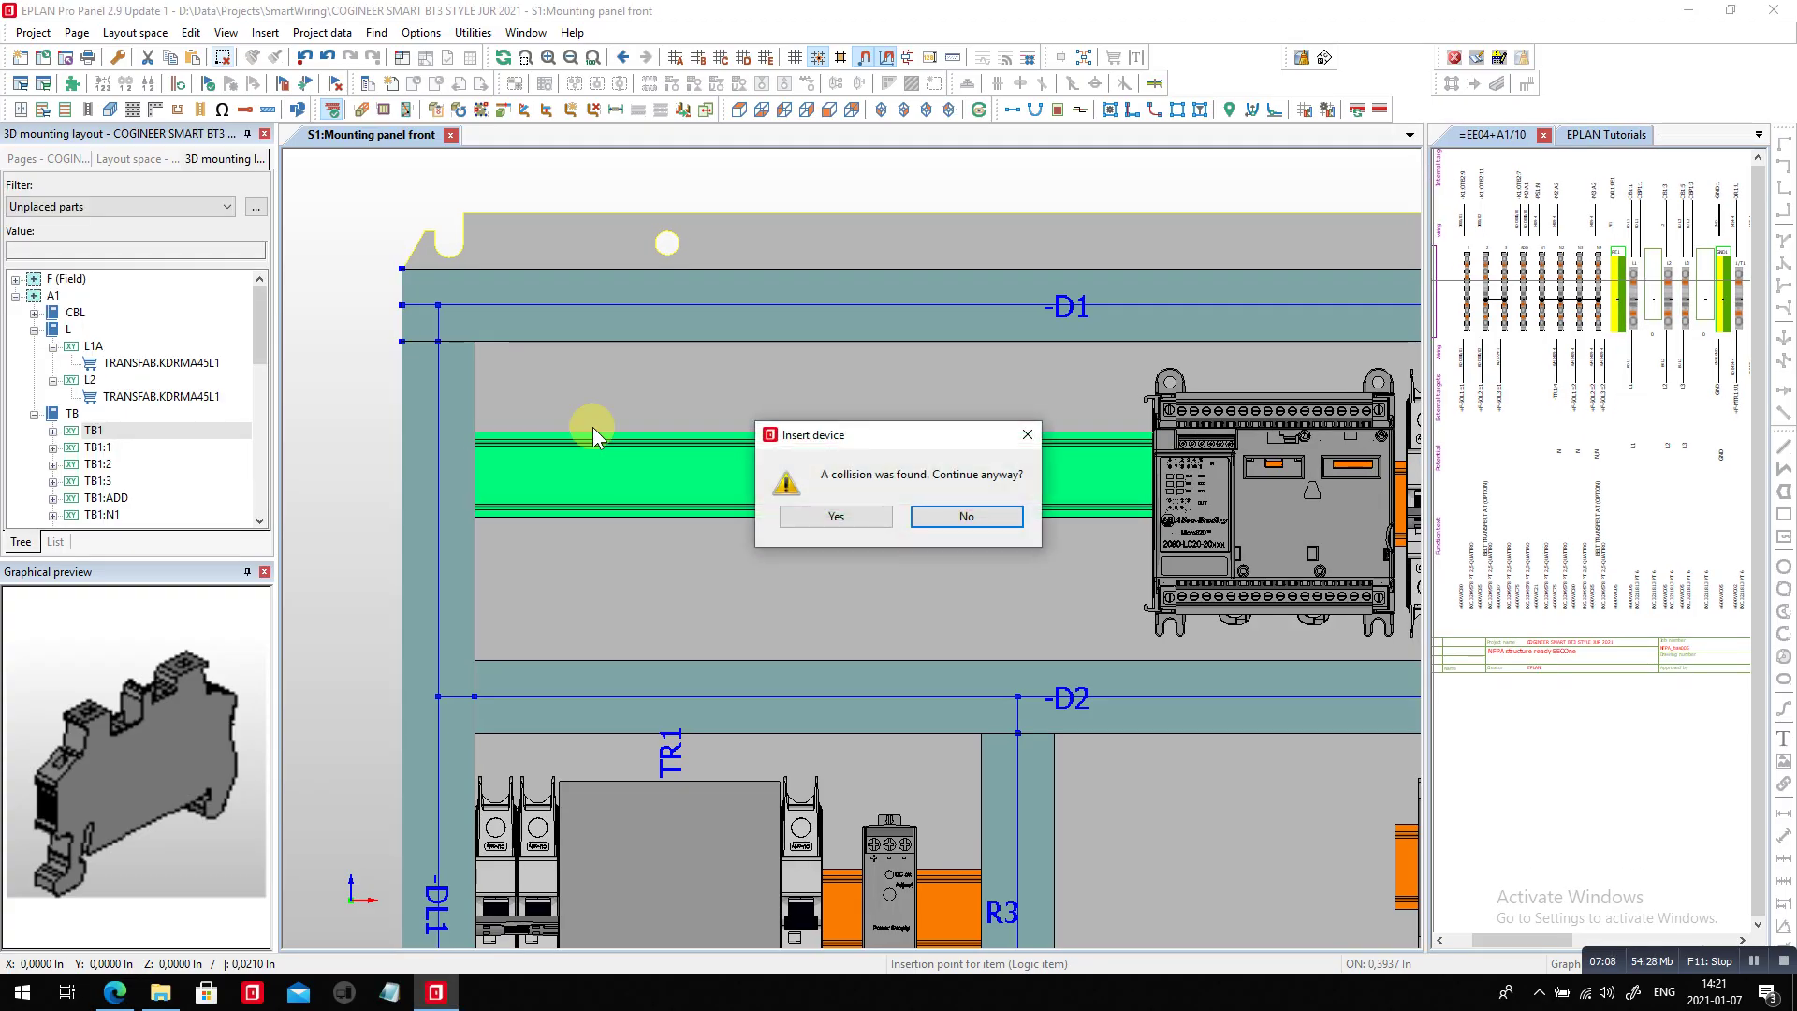
click(821, 520)
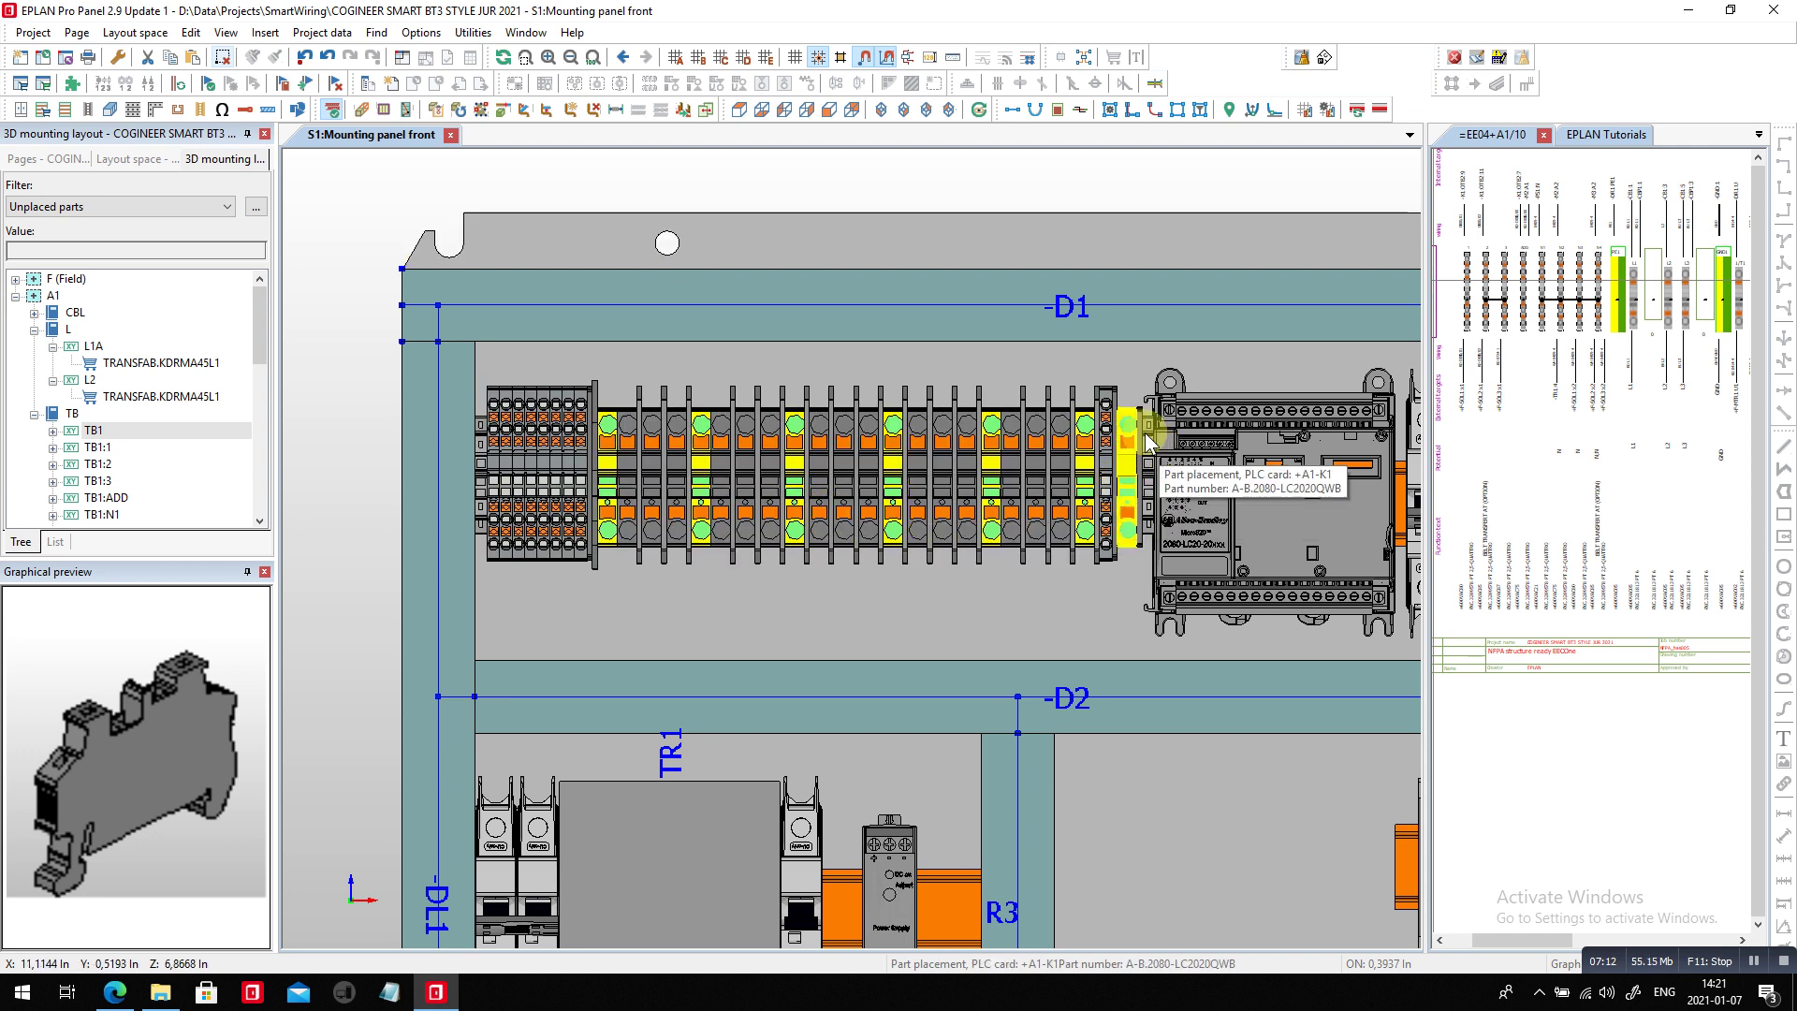
- Route the ADD terminal's connections through the wire ducts
click(1179, 468)
key(Escape)
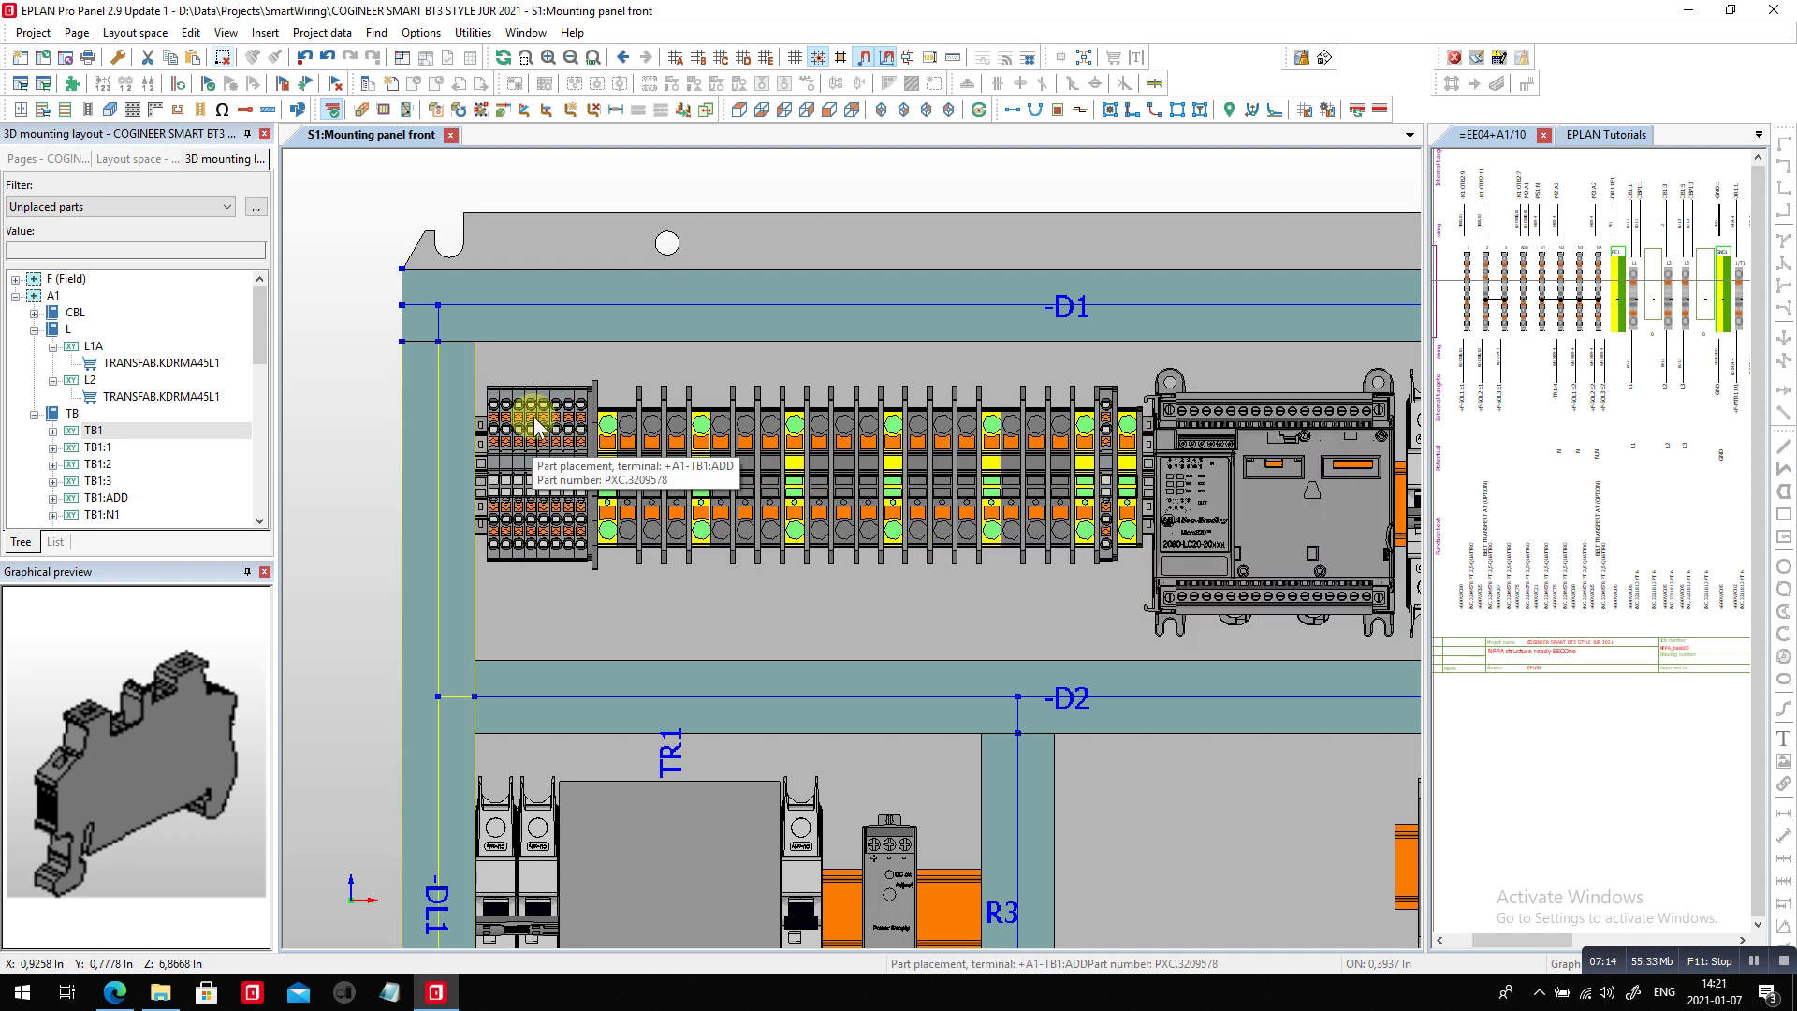
scroll(535, 421, up, 1)
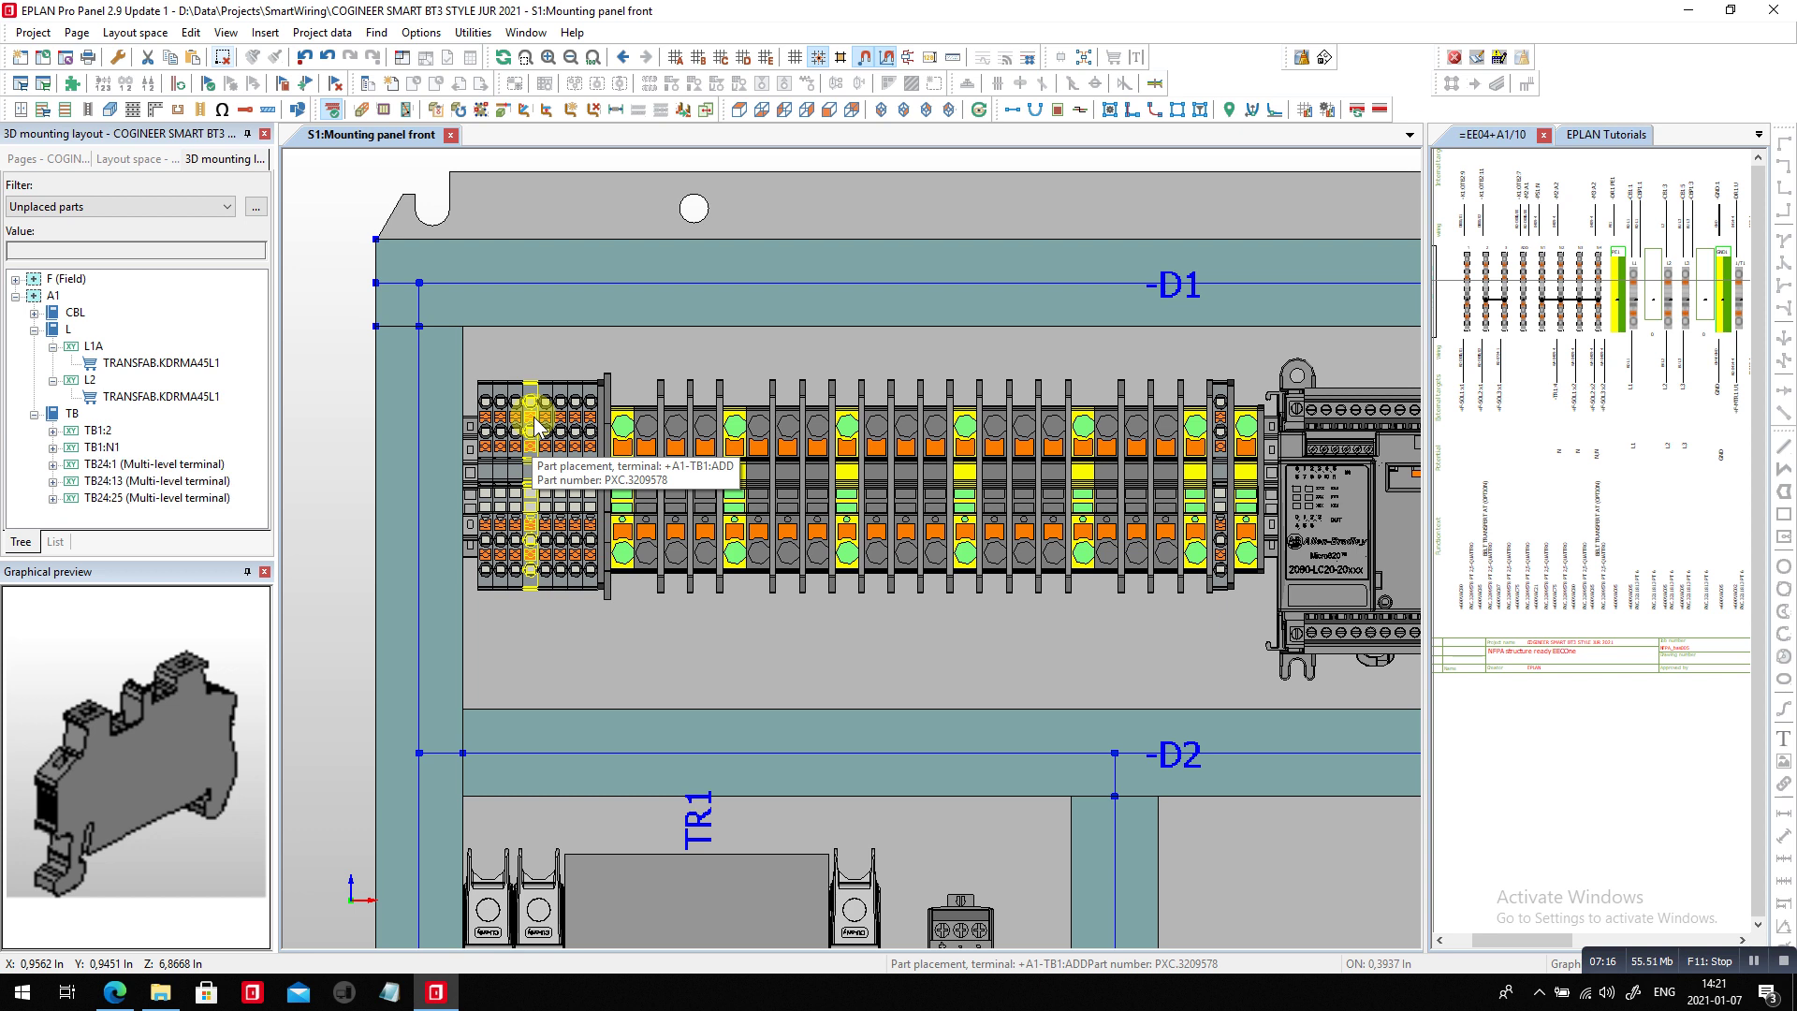
click(530, 424)
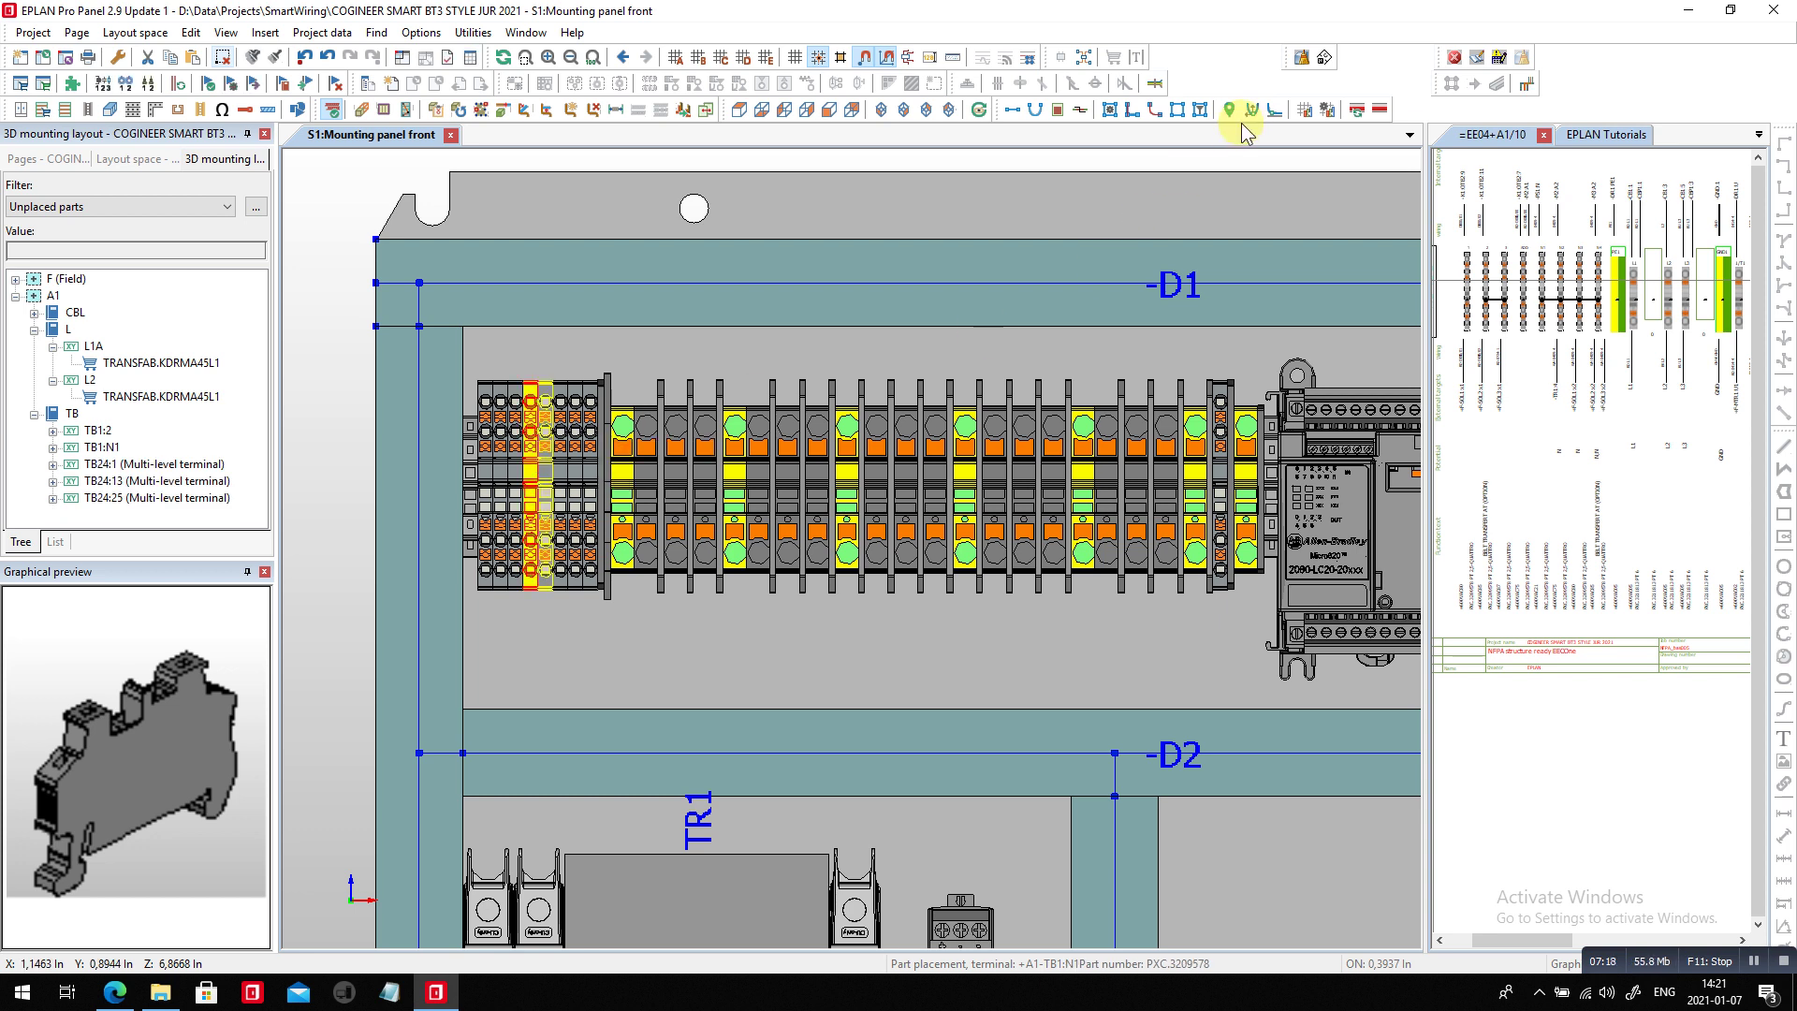
click(1133, 114)
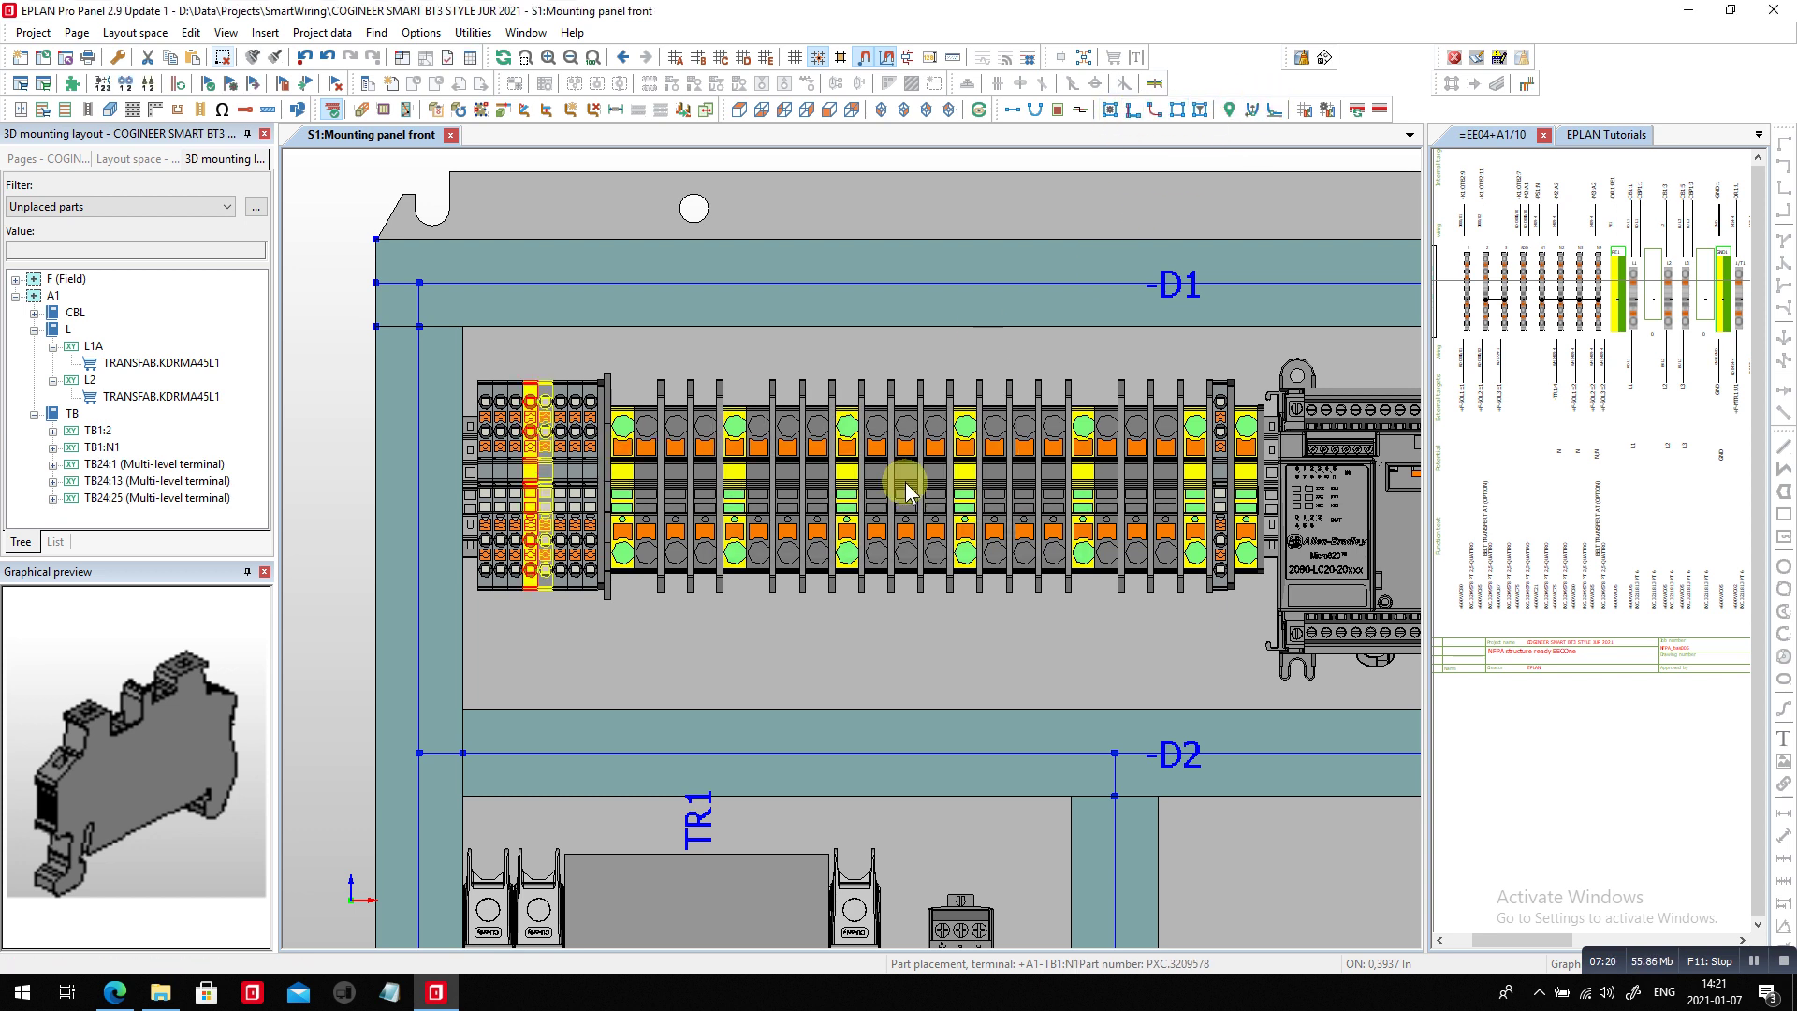
- Use Define line of sight to rotate and zoom in on the red route reaching ADD
click(978, 110)
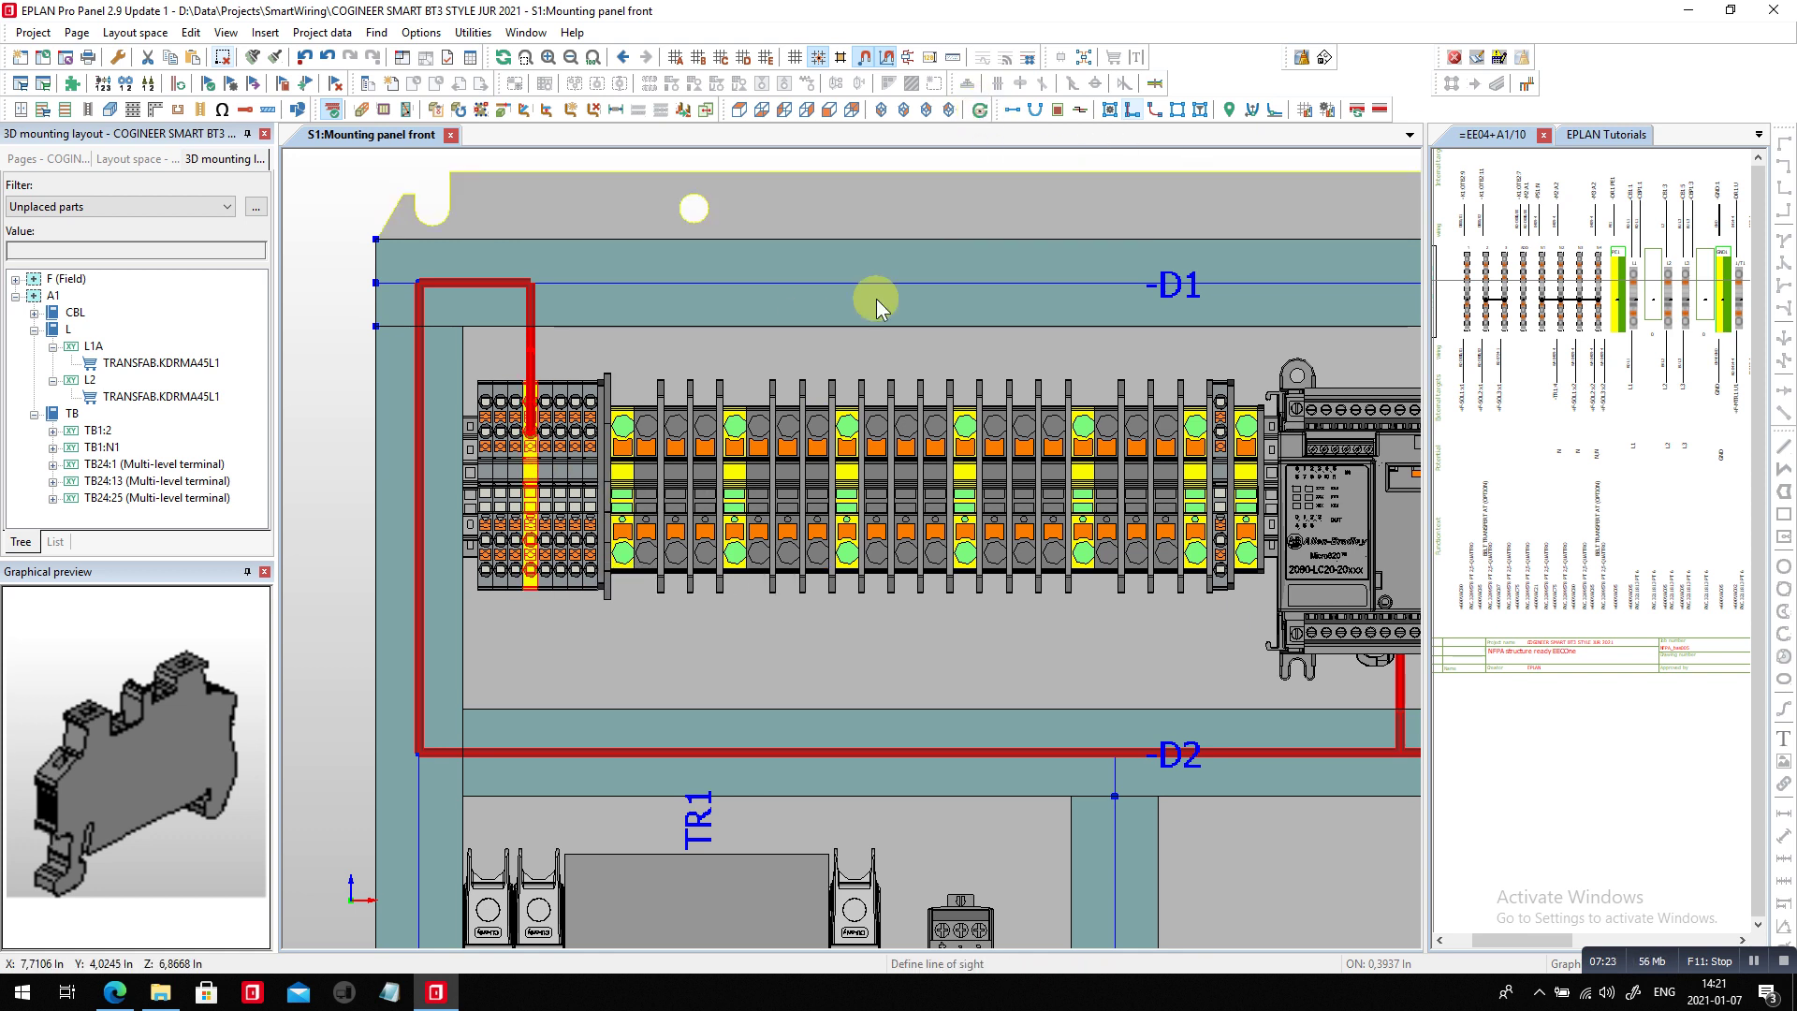
click(670, 411)
click(674, 410)
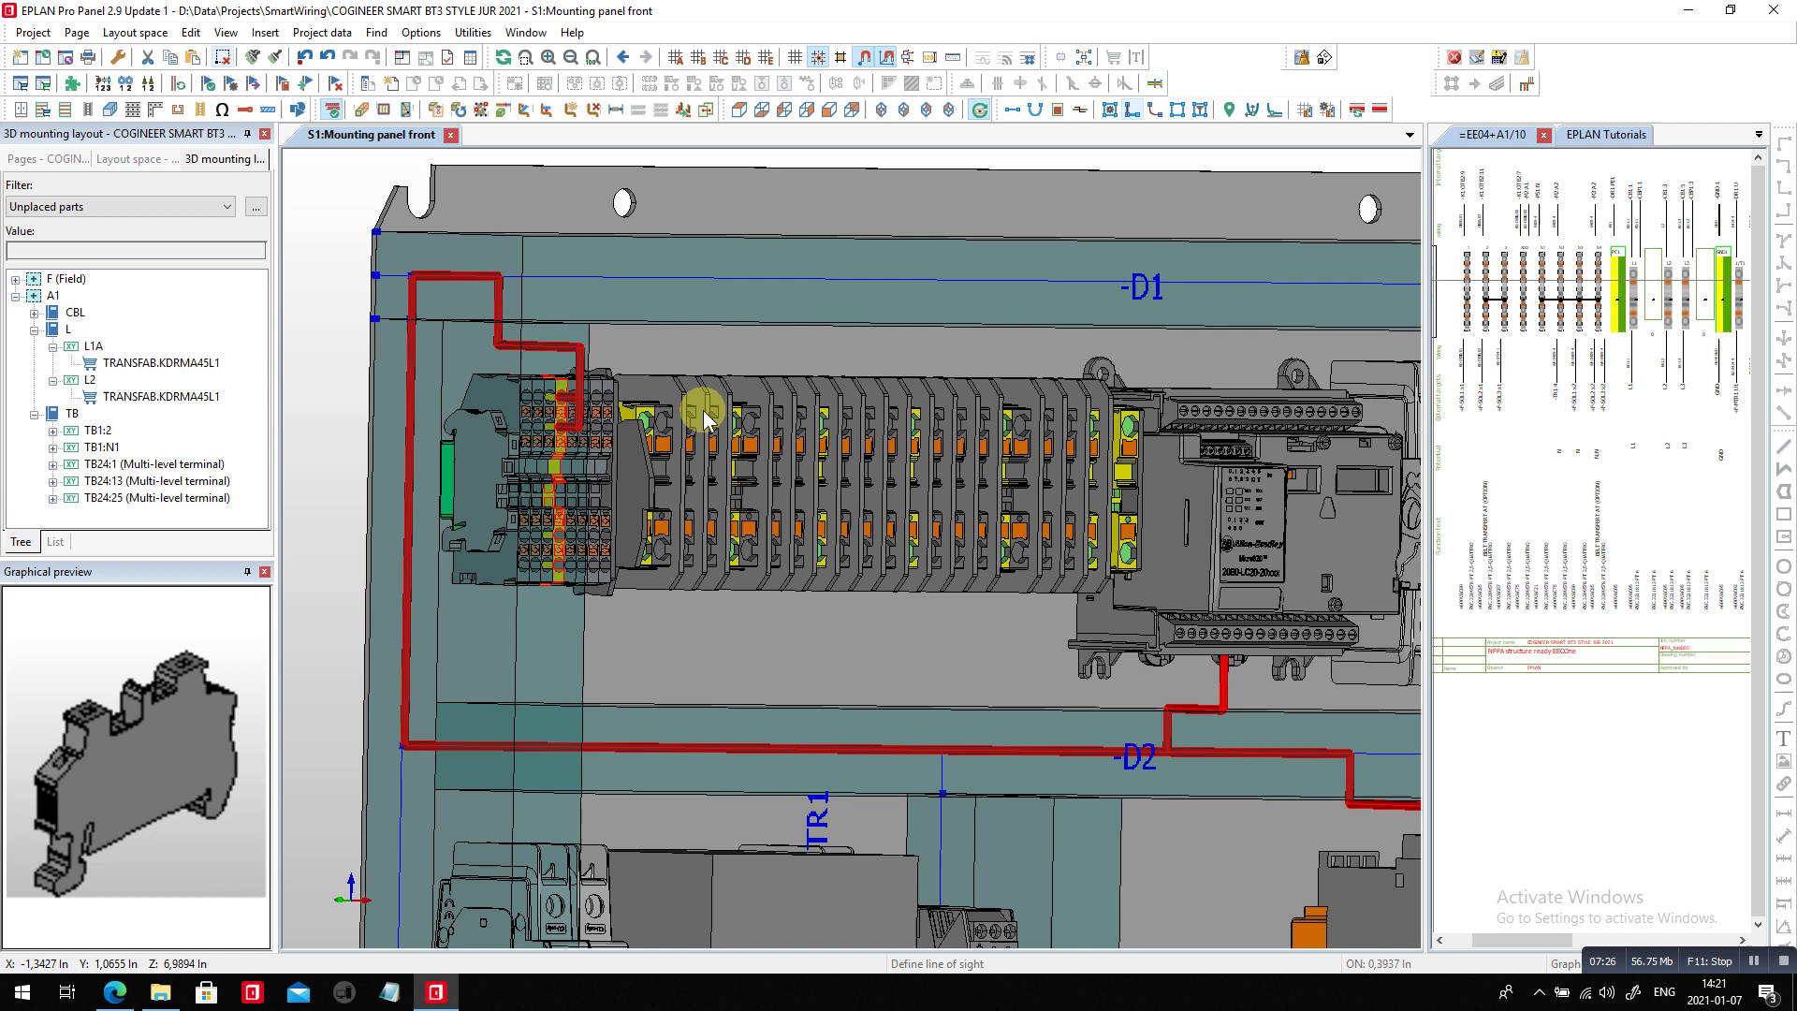
click(614, 427)
click(592, 414)
click(593, 413)
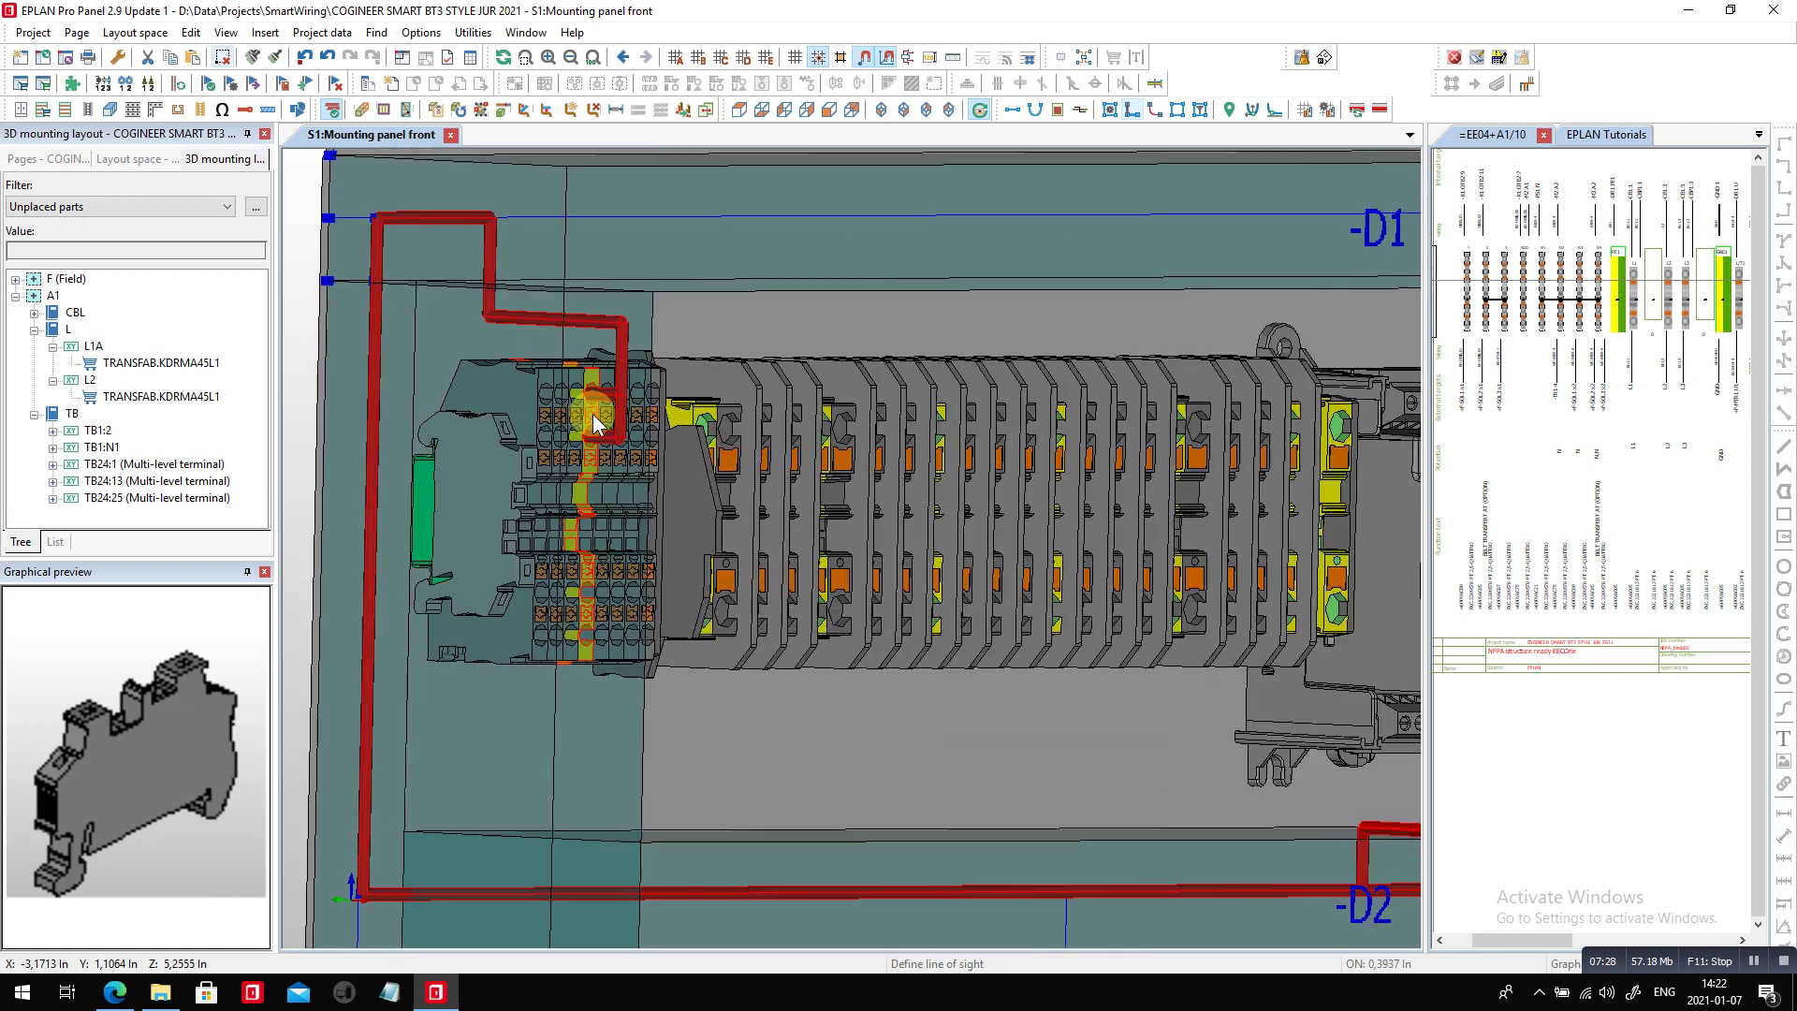
click(597, 391)
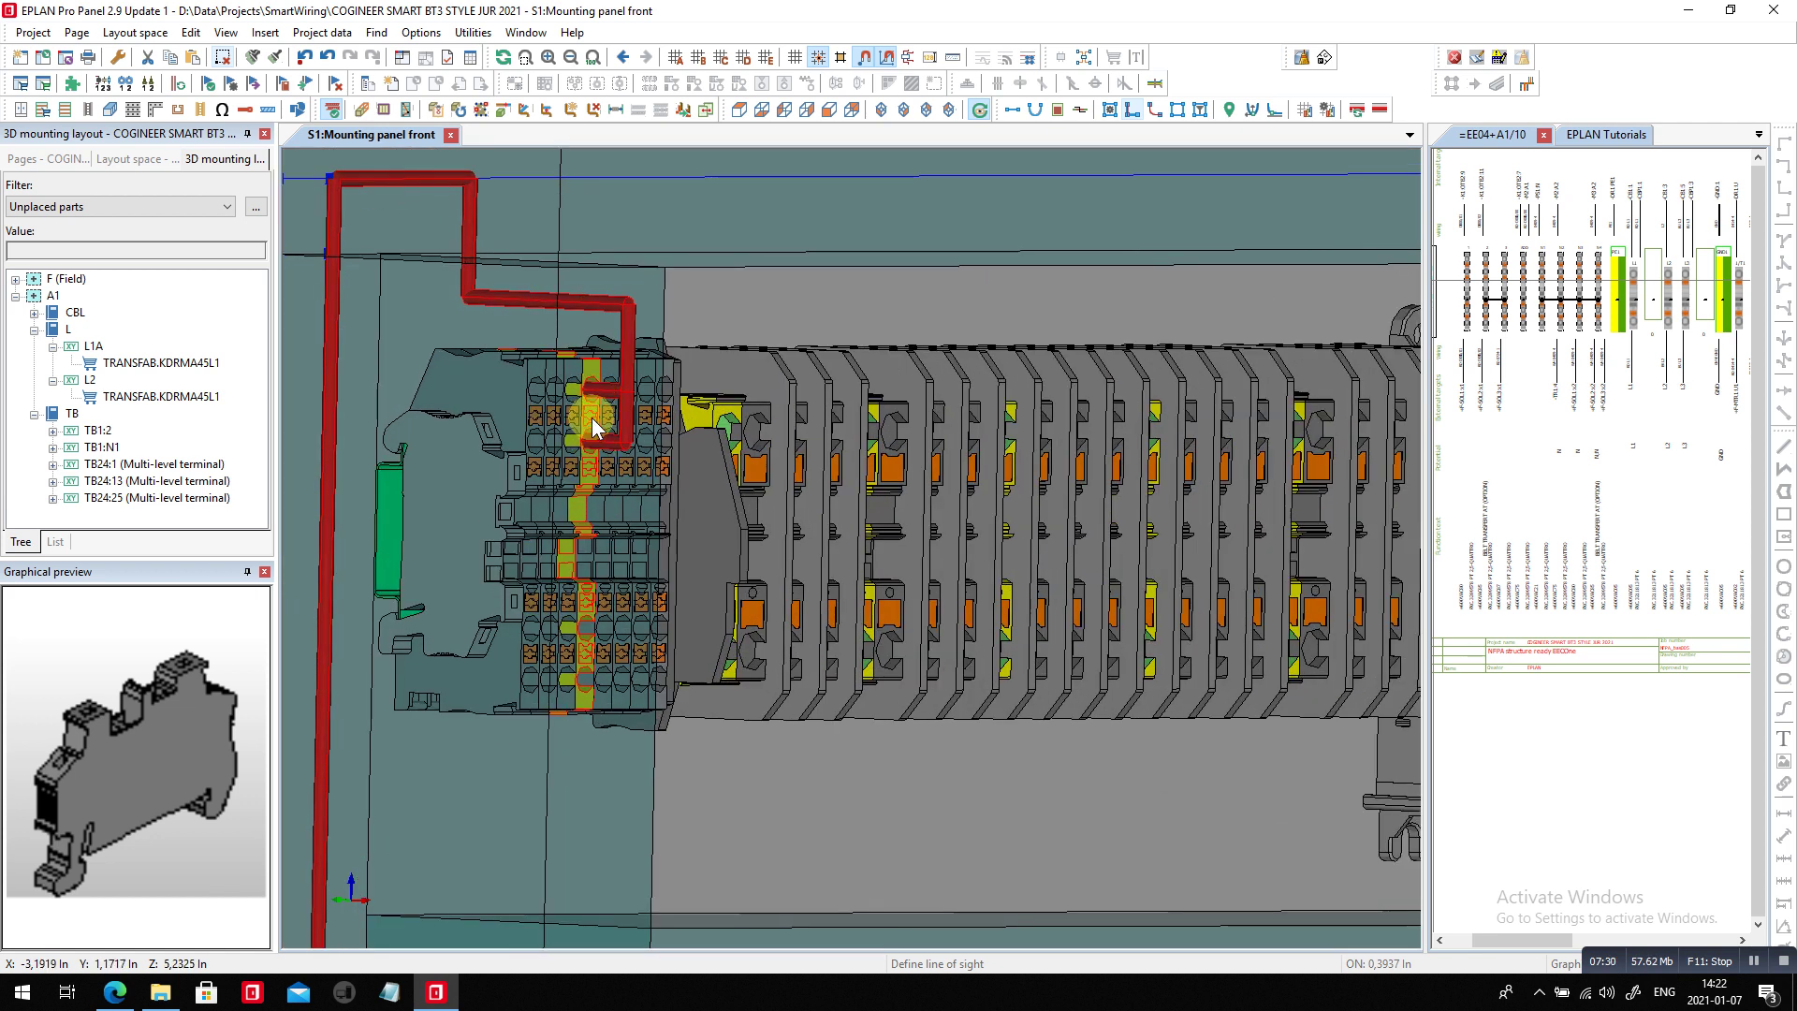
click(614, 418)
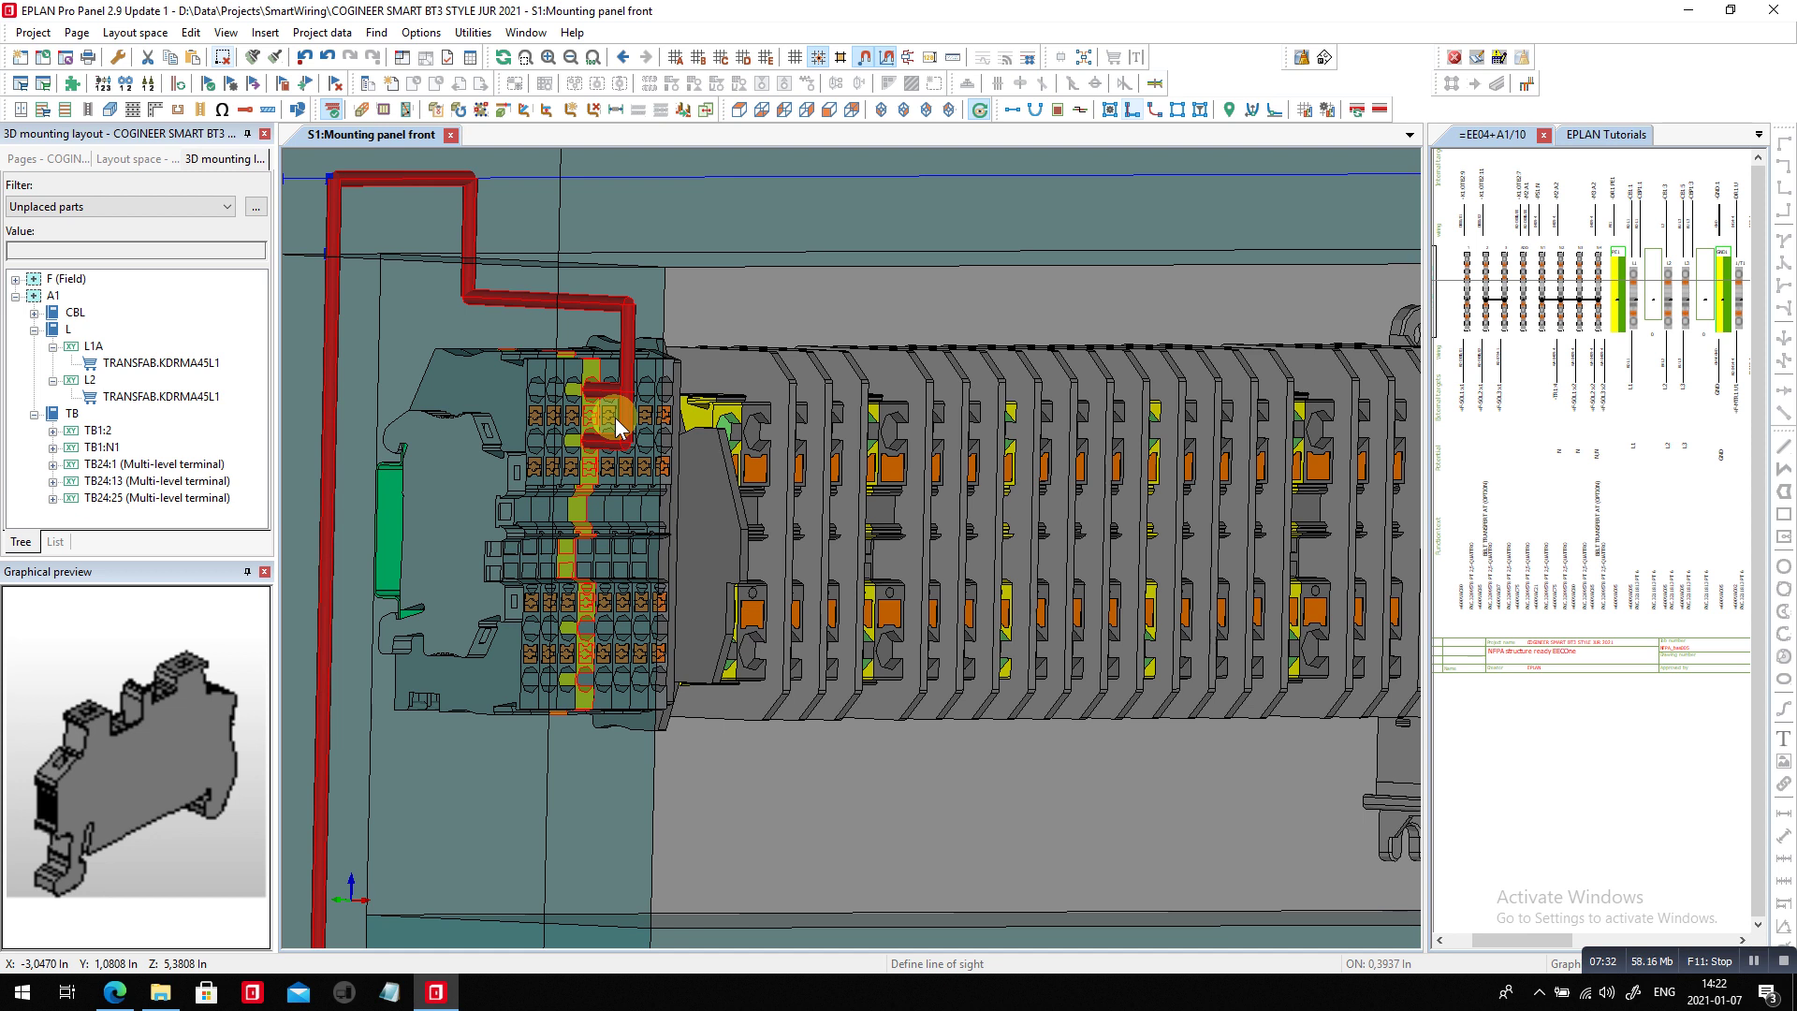